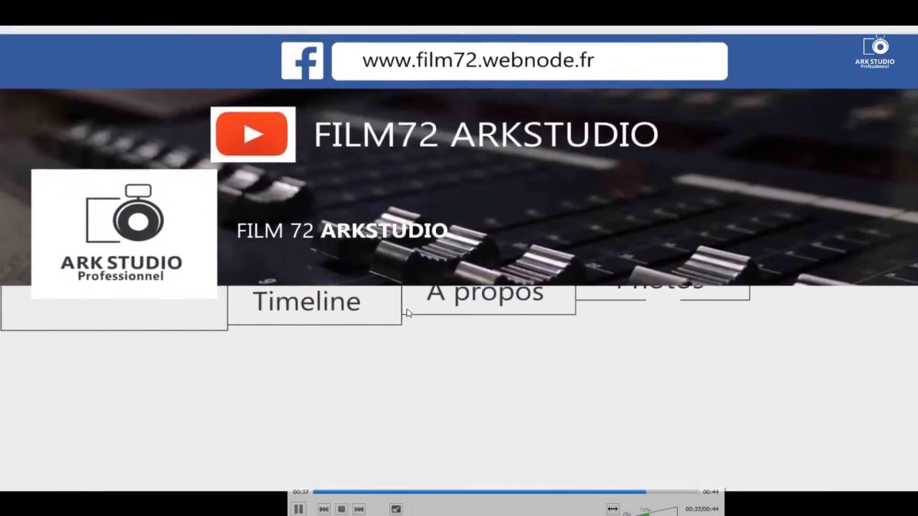
Close the video preview playing in VLC and switch to the After Effects project
double_click(481, 257)
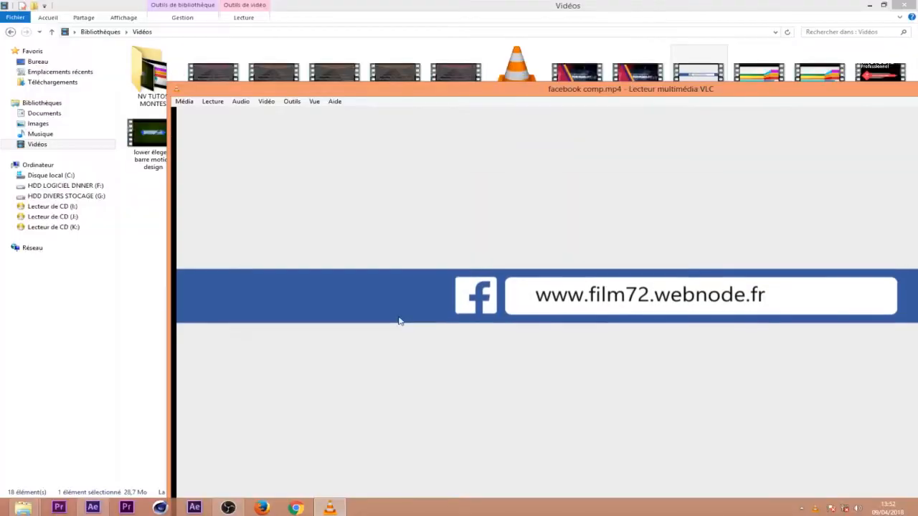
right_click(256, 447)
left_click(287, 430)
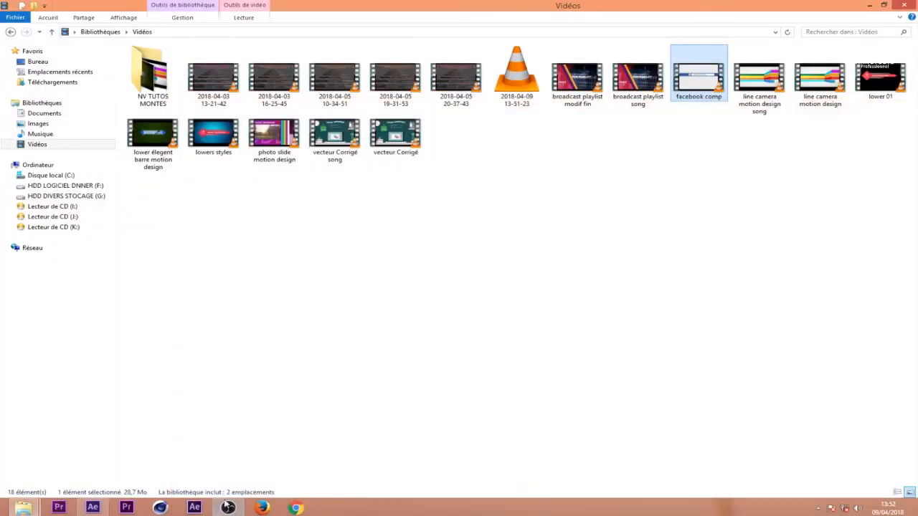
left_click(108, 504)
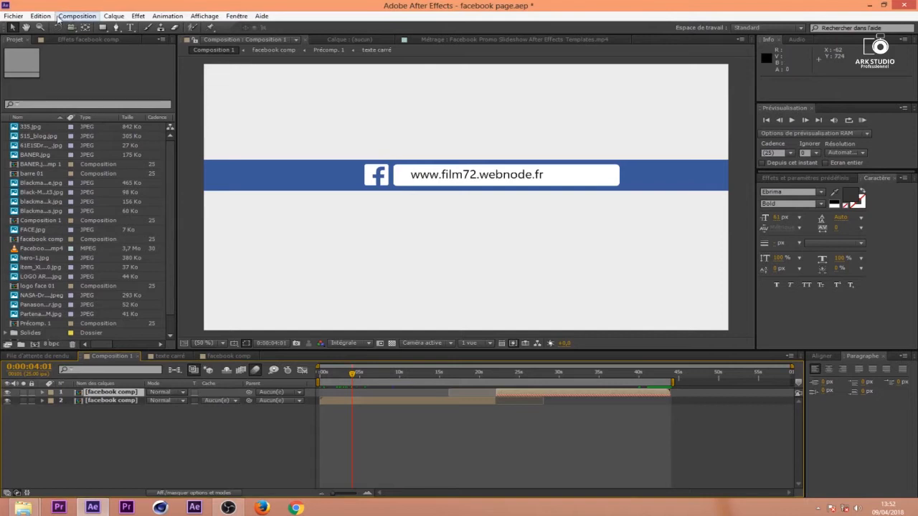
Create a new composition with the HDTV 1080 25 preset, 1920 x 1080 px, and a duration of 0:00:59:00
left_click(72, 16)
left_click(91, 28)
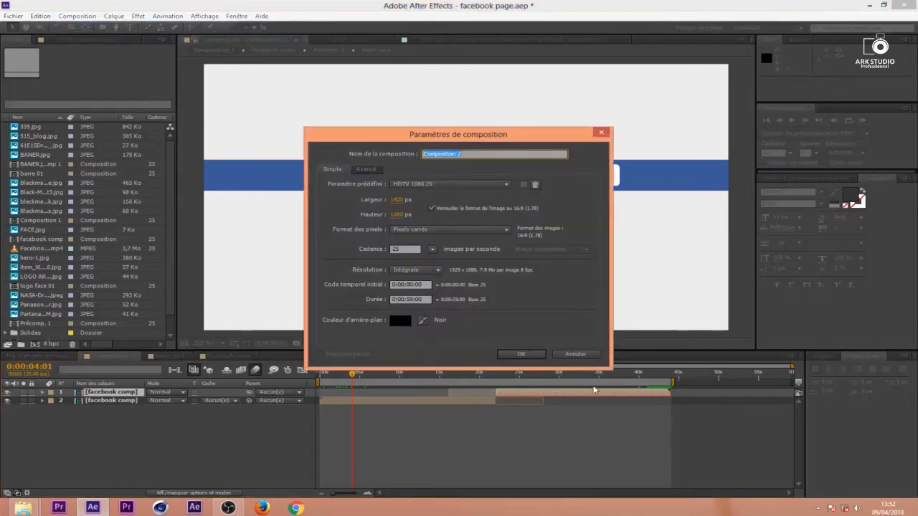
left_click(518, 354)
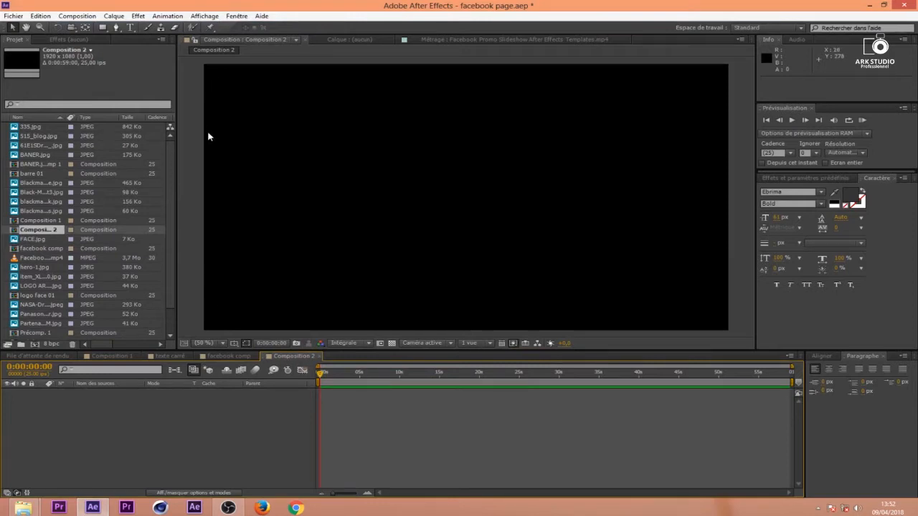
Add a light grey 1920 x 1080 px solid as the background of the new composition
right_click(210, 434)
mouse_move(276, 331)
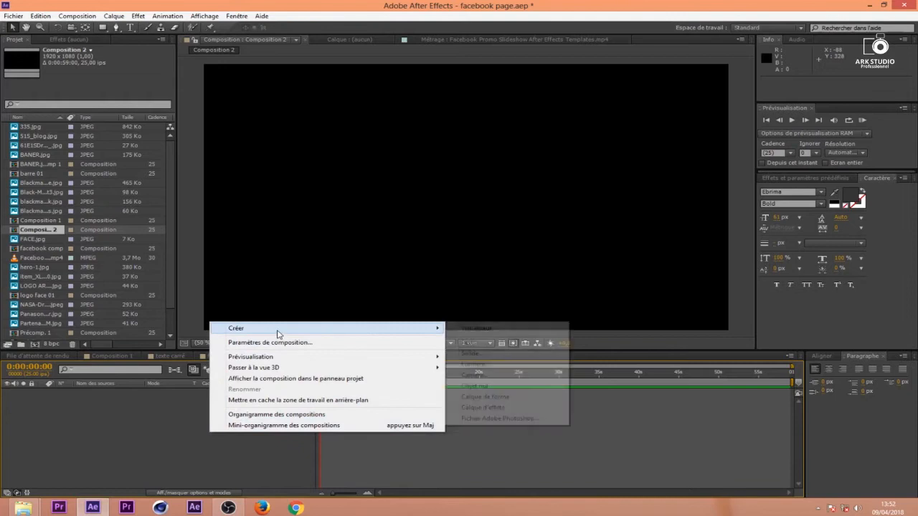
left_click(499, 352)
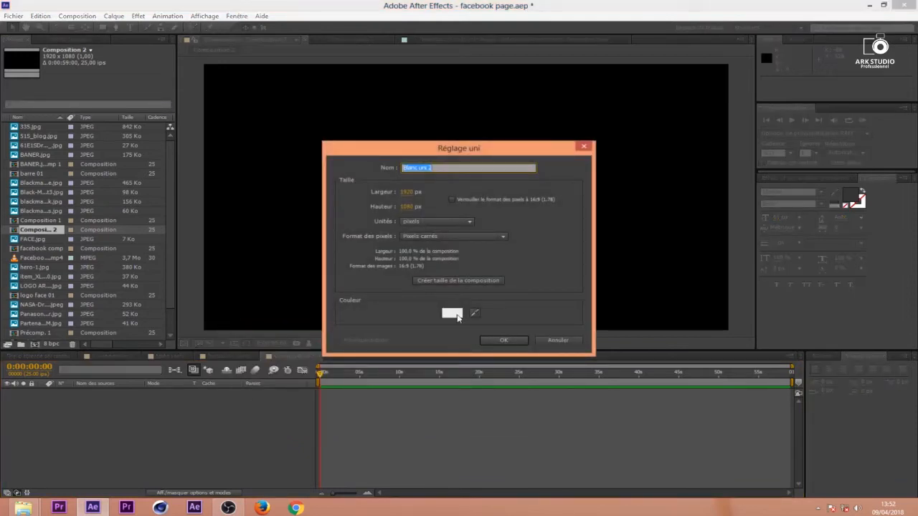
left_click(503, 342)
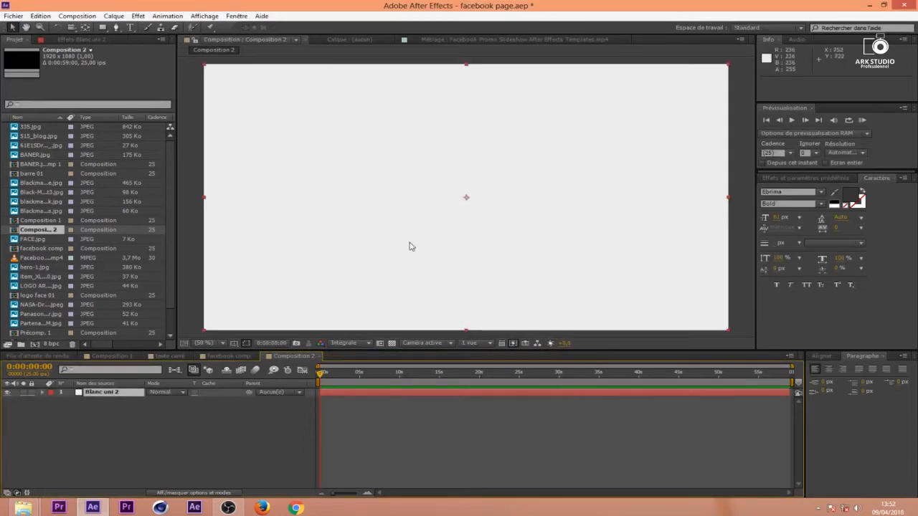
Draw a thin horizontal rectangle shape about 1236 px wide just below the middle of the composition, with no layer selected
left_click(424, 409)
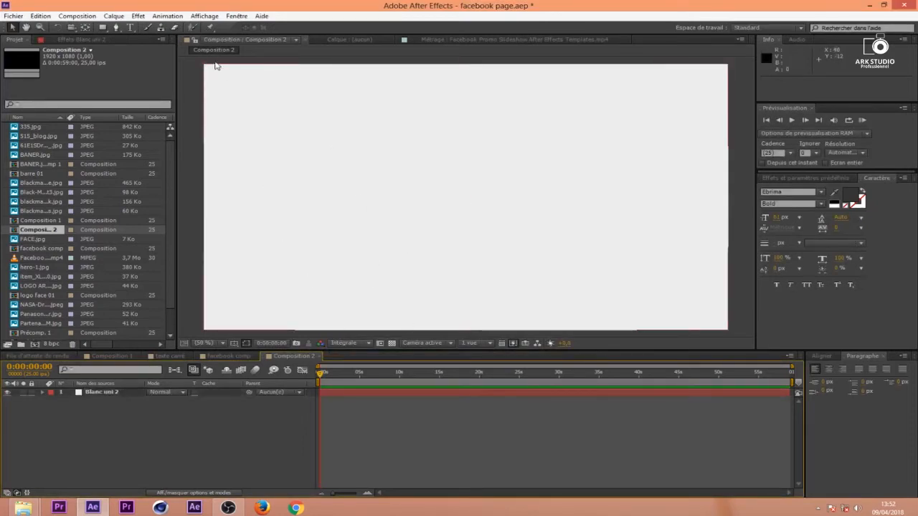
left_click(103, 28)
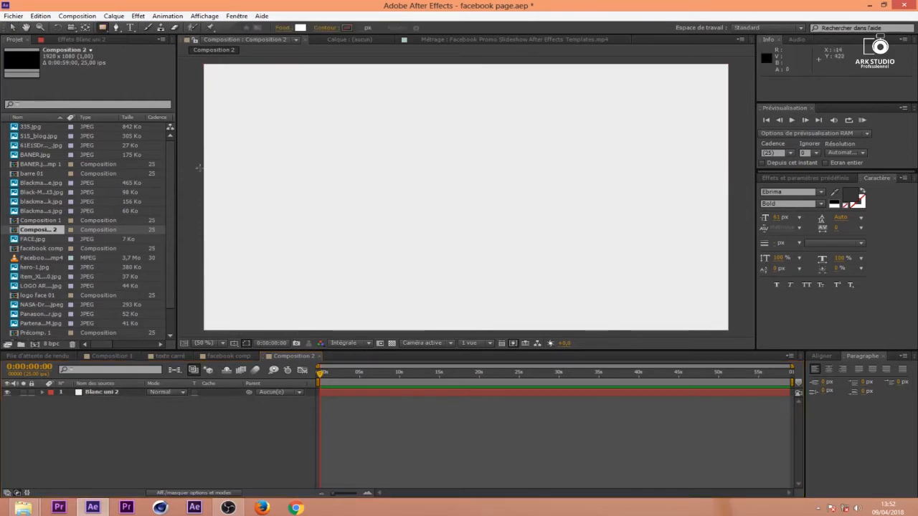
mouse_move(196, 201)
left_mouse_down()
mouse_move(456, 230)
mouse_move(535, 223)
left_mouse_up()
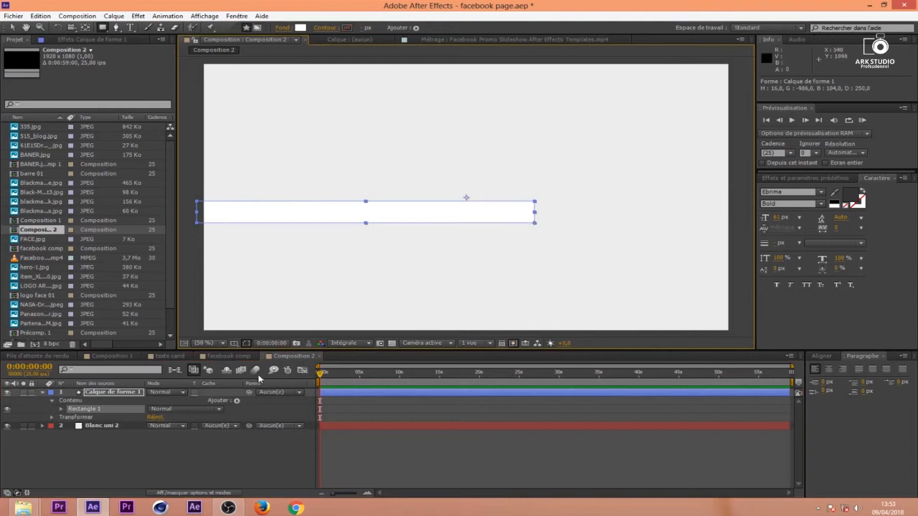
Sample the banner's Facebook blue in Composition 1 and copy its hex code 3B5998
left_click(226, 356)
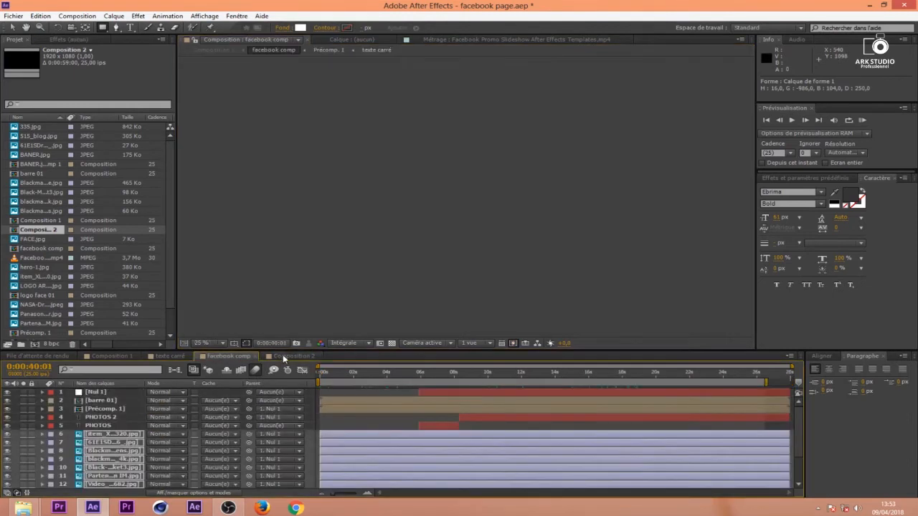
left_click(285, 357)
left_click(111, 356)
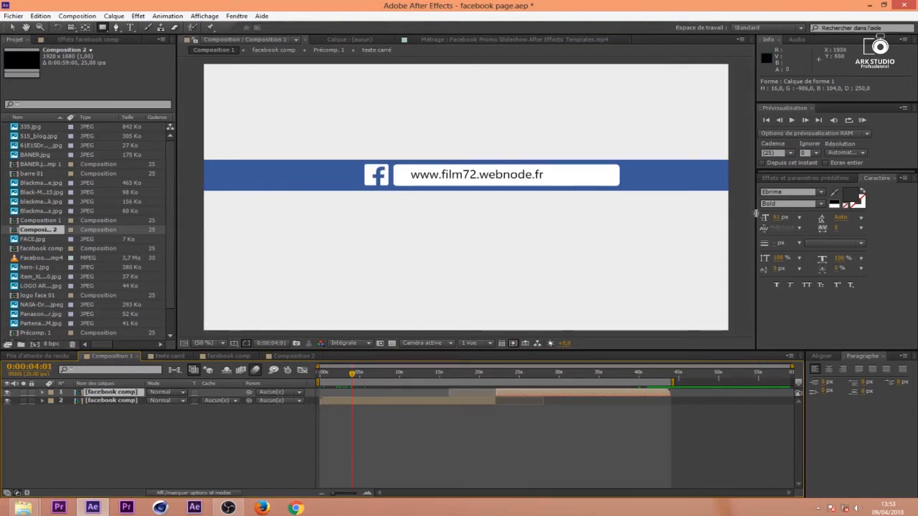
left_click(850, 200)
left_click(654, 365)
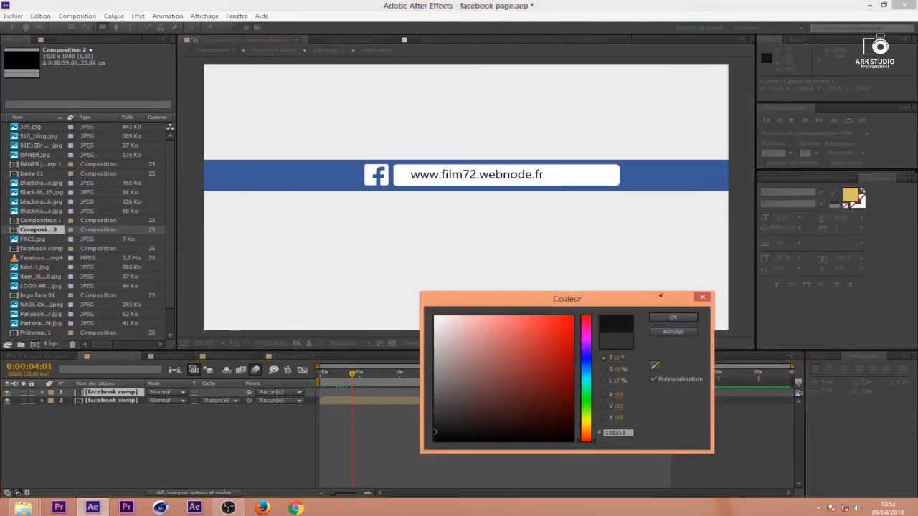
double_click(616, 432)
right_click(617, 433)
left_click(645, 327)
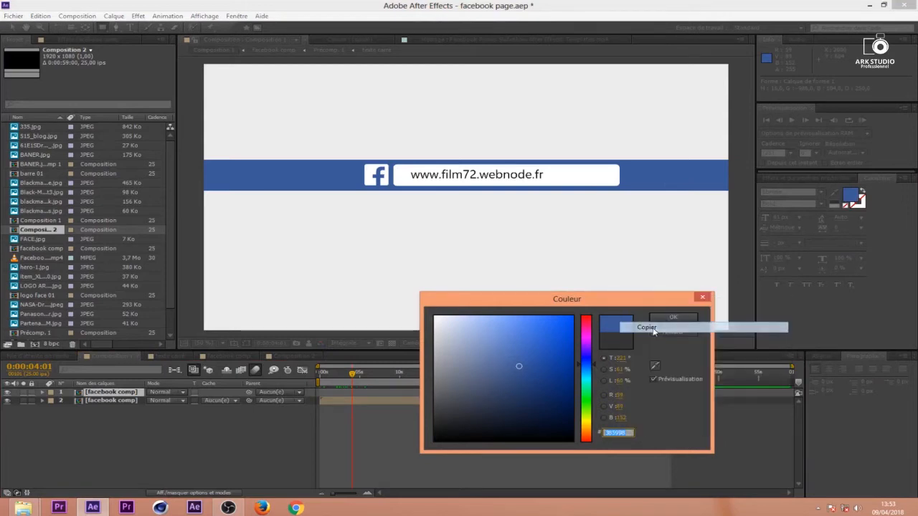
left_click(702, 297)
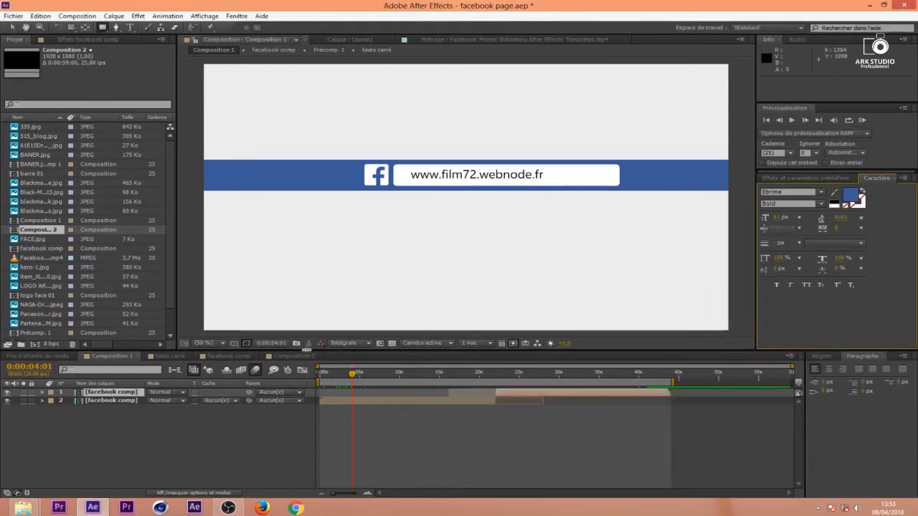
Fill the rectangle shape in Composition 2 with the copied blue 3B5998
left_click(301, 357)
left_click(300, 29)
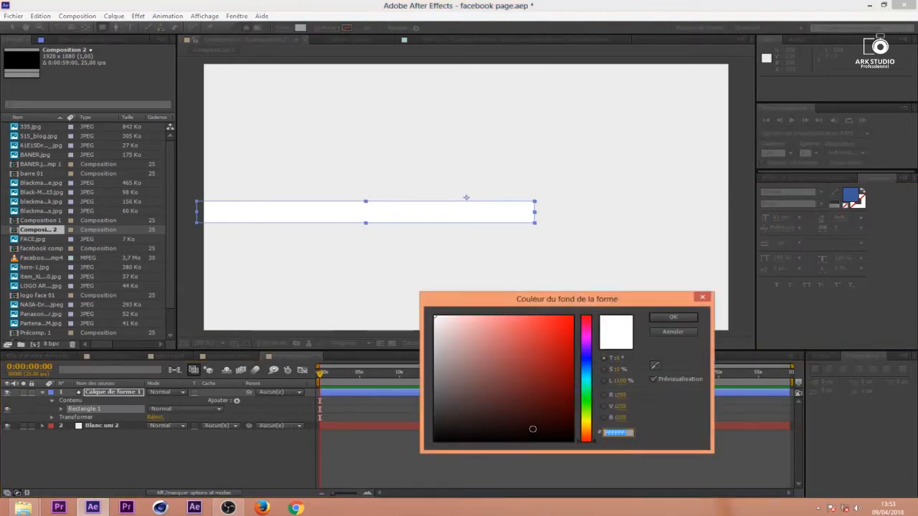
key("ctrl+v")
left_click(678, 319)
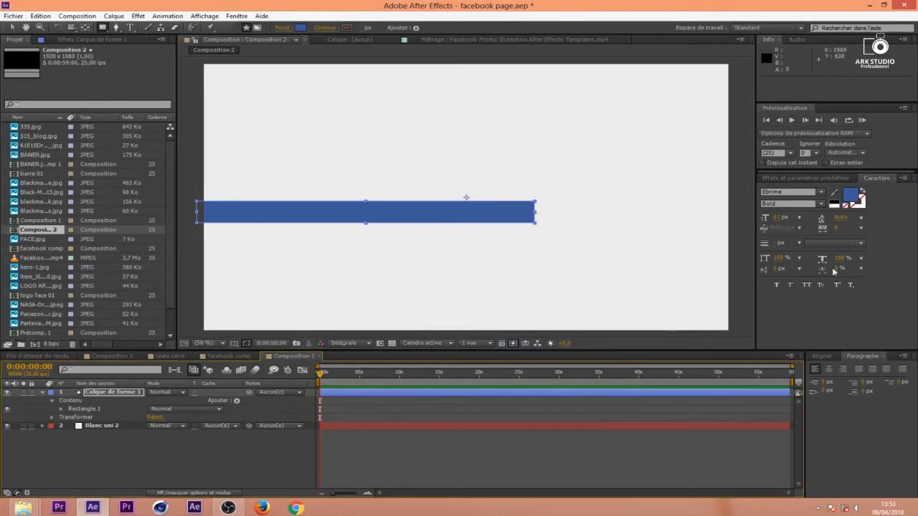
Centre the blue bar horizontally and vertically in the composition
scroll(513, 173, "down", 1)
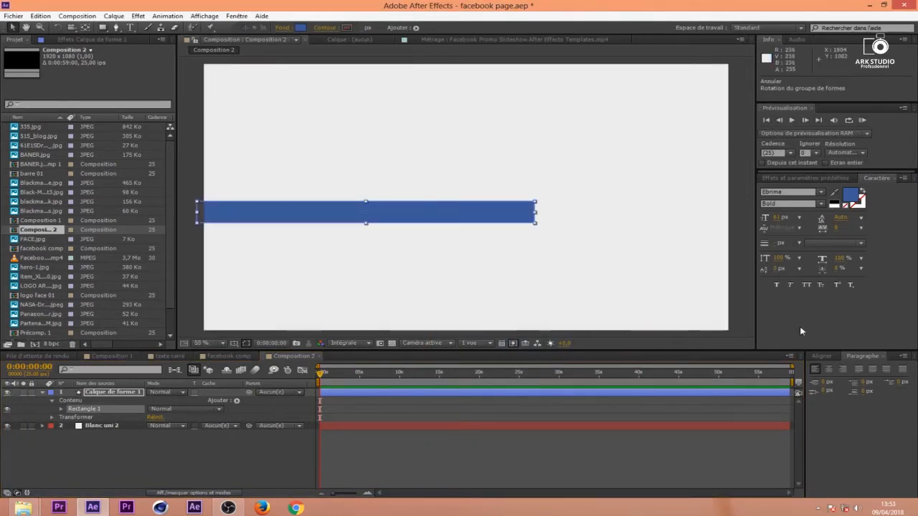
left_click(821, 356)
left_click(835, 388)
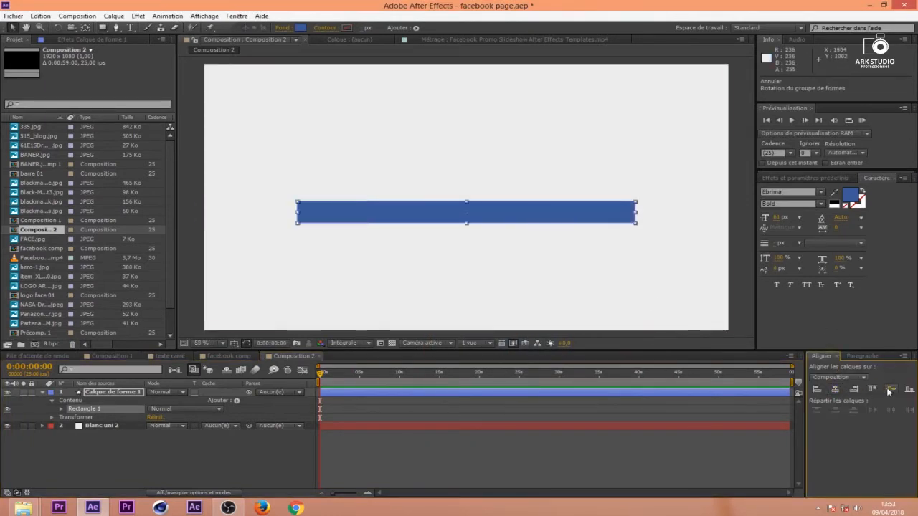
left_click(890, 388)
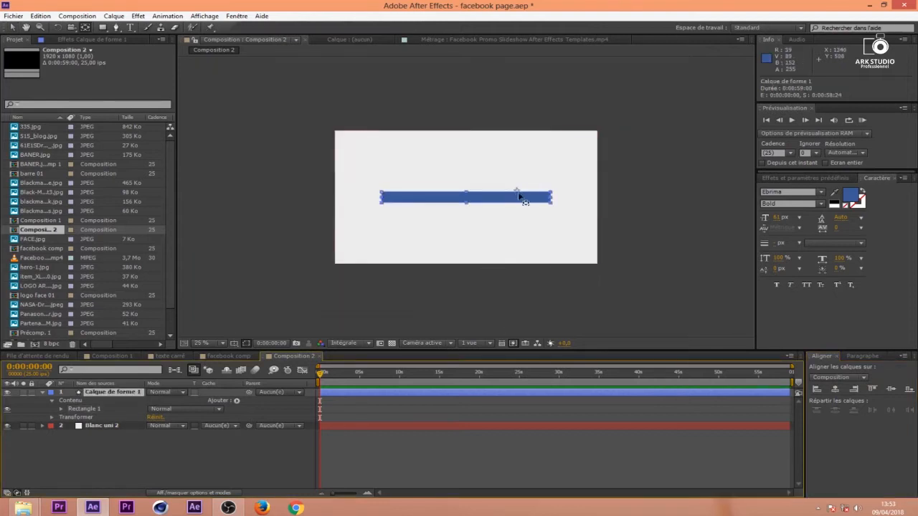
Move the blue bar's anchor point to the centre of the bar
left_click(500, 208)
left_click(539, 393)
left_click_drag(518, 193, 485, 208)
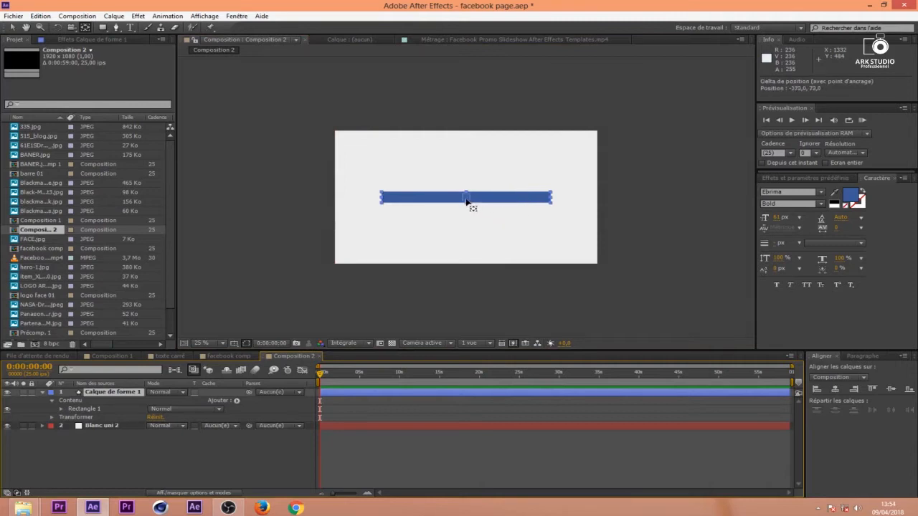
scroll(451, 202, "up", 2)
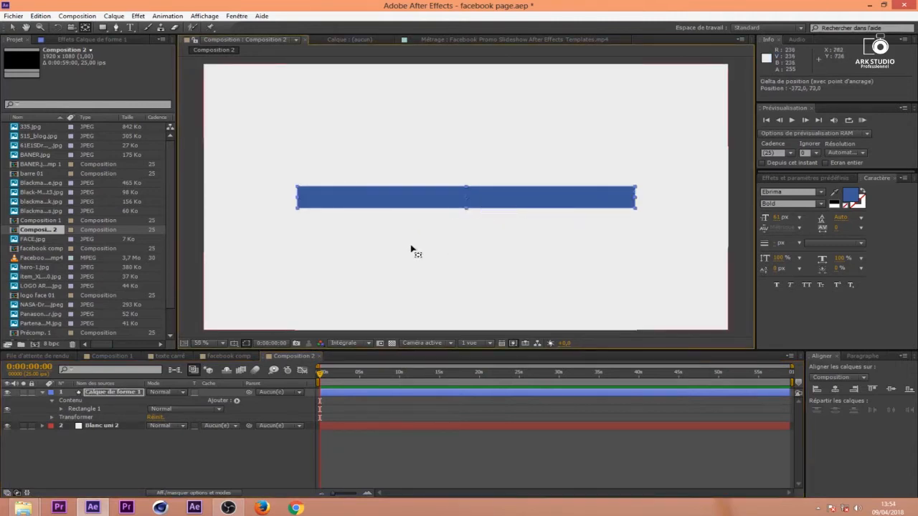
Stretch the blue bar's horizontal scale to 158% so it spans the full frame width
key("s")
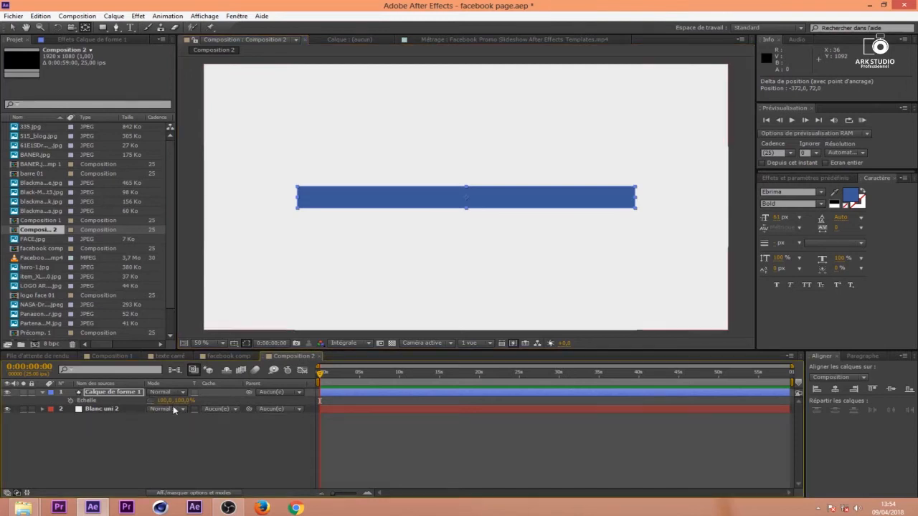
left_click_drag(179, 401, 198, 407)
key("ctrl+z")
key("ctrl+z")
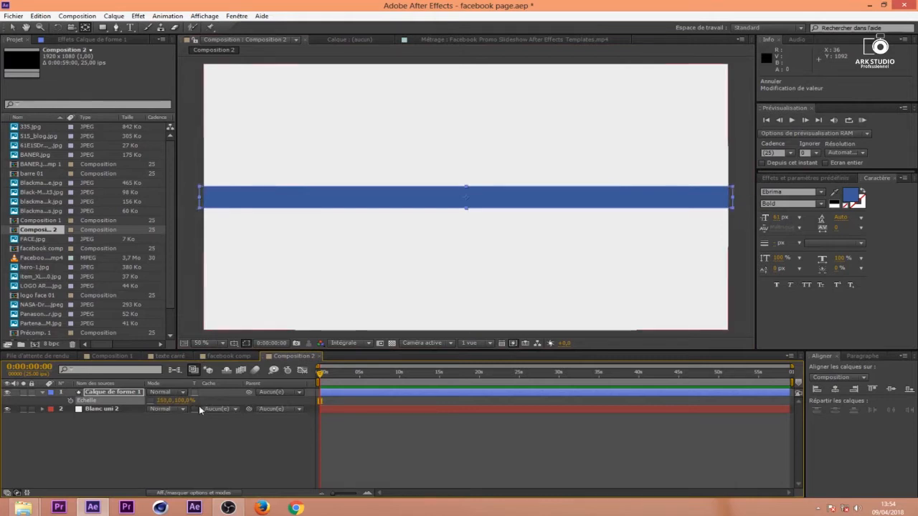
left_click(400, 448)
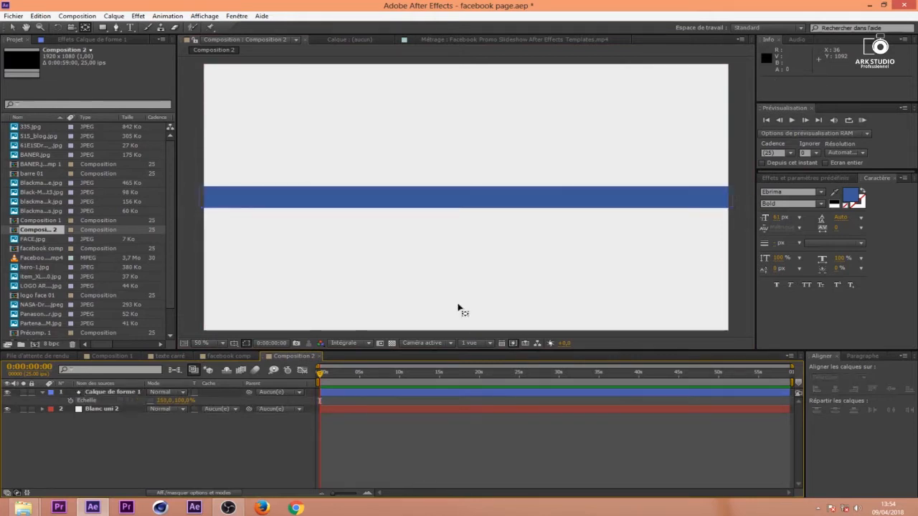
Set the blue bar's vertical scale to 137% to make it thicker
key("v")
left_click(469, 205)
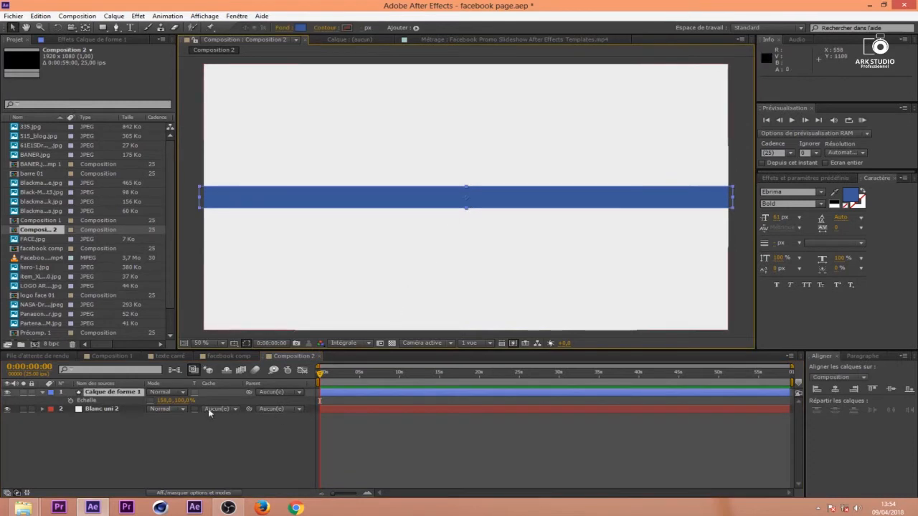
left_click_drag(185, 400, 286, 398)
key("comma")
key("comma")
left_click(535, 409)
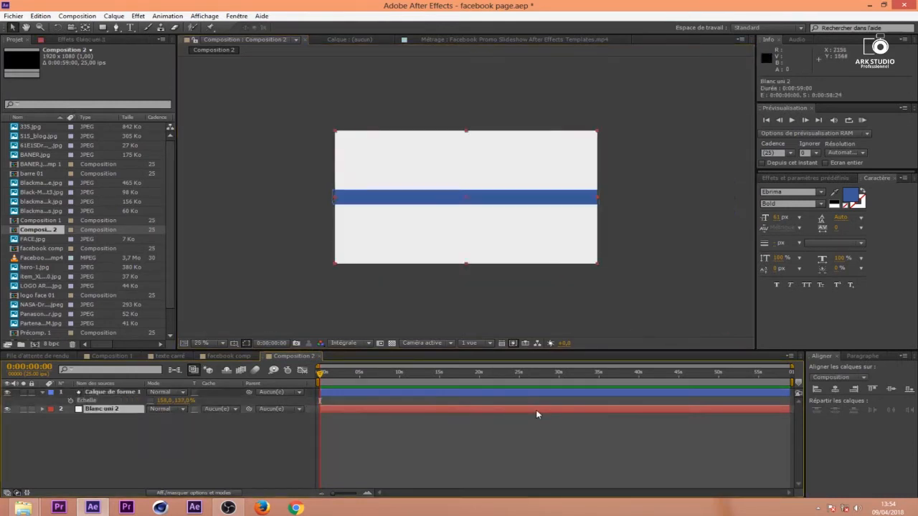
key("period")
key("period")
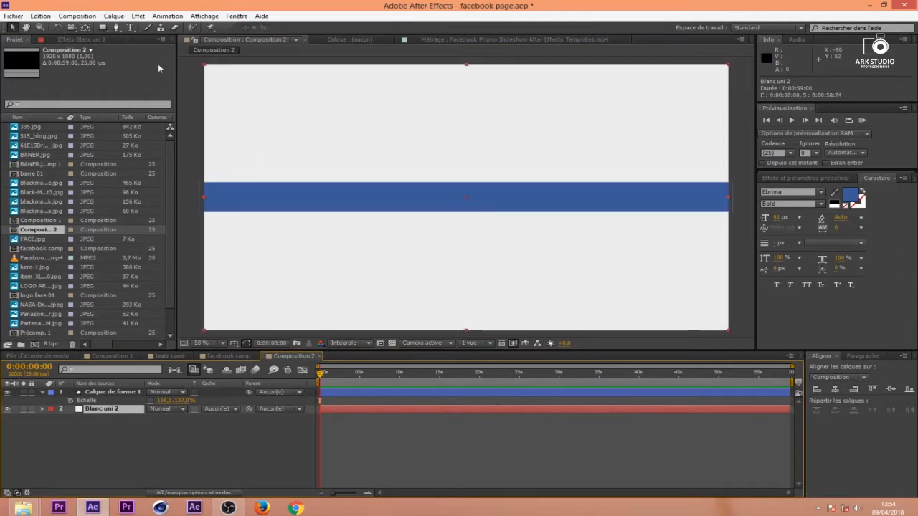
Draw a rounded rectangle about 710 px wide over the blue bar, extending right from near its centre, as a separate shape layer
left_click(104, 32)
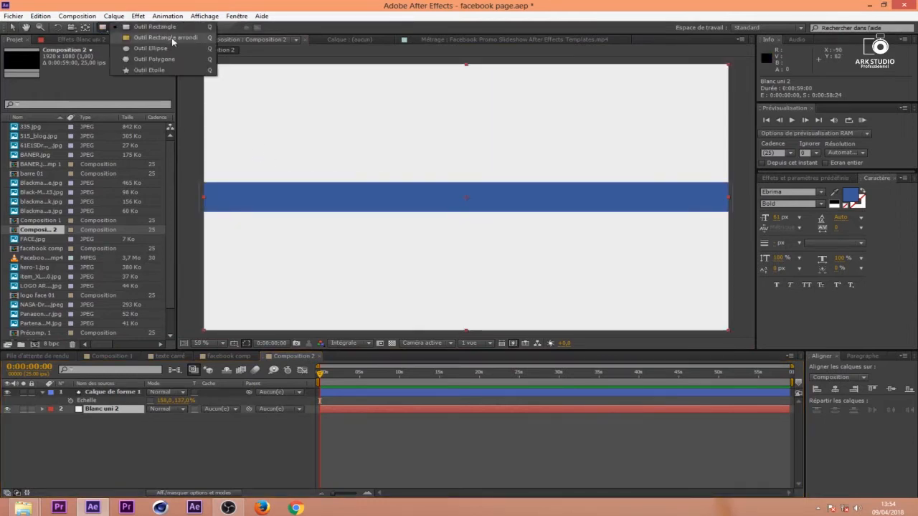
left_click(190, 44)
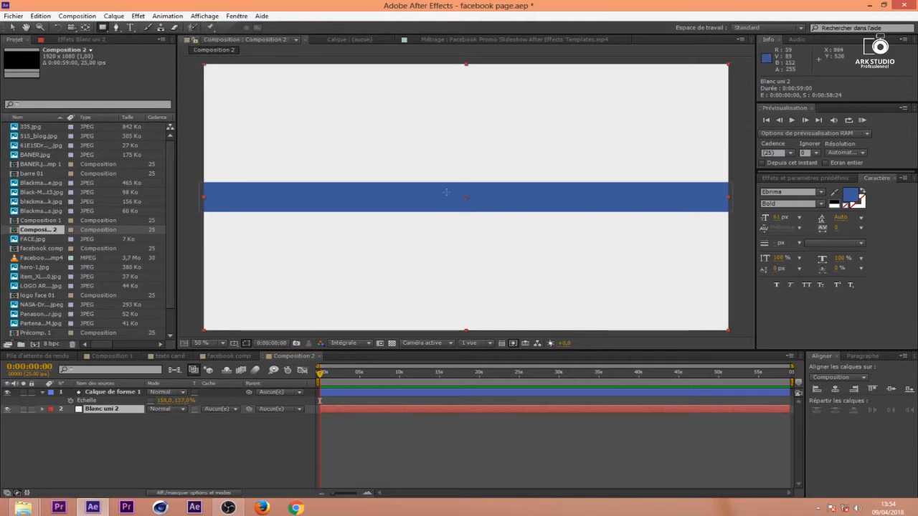
left_click_drag(440, 189, 484, 210)
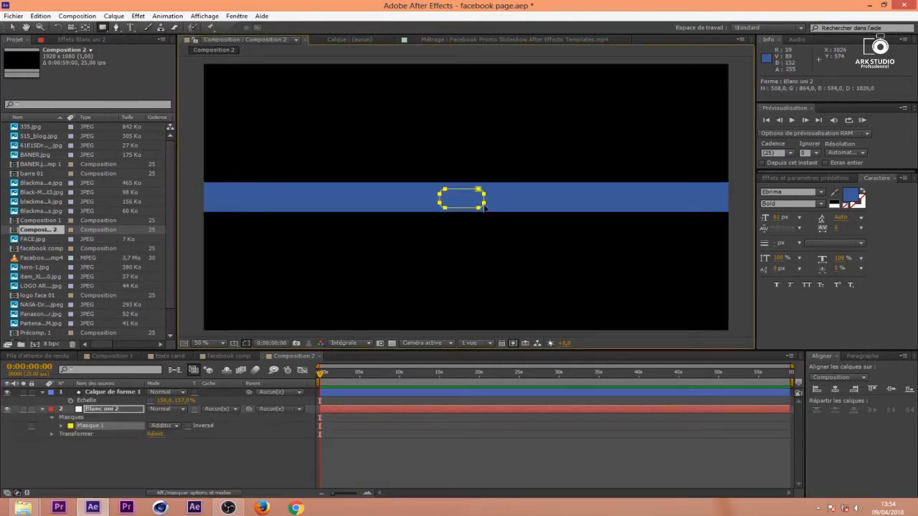
key("ctrl+z")
left_click(420, 440)
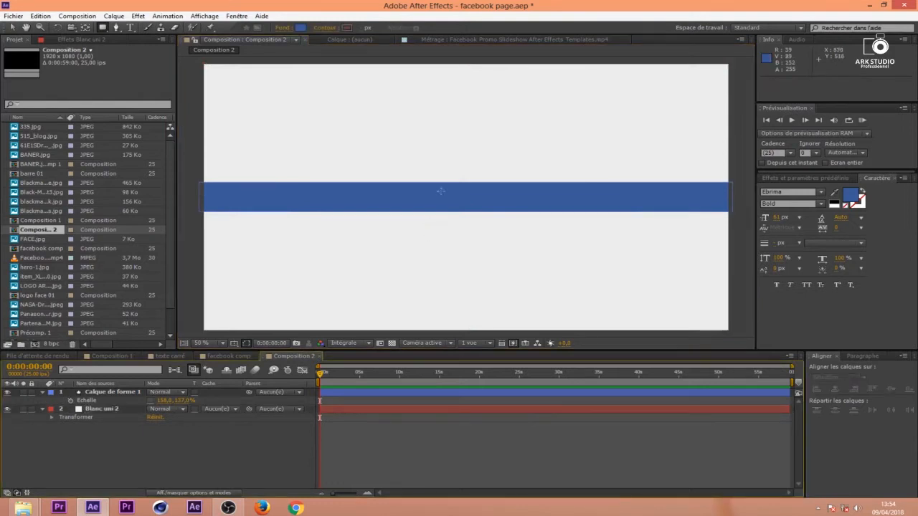
left_click_drag(442, 191, 437, 207)
left_click_drag(626, 208, 632, 213)
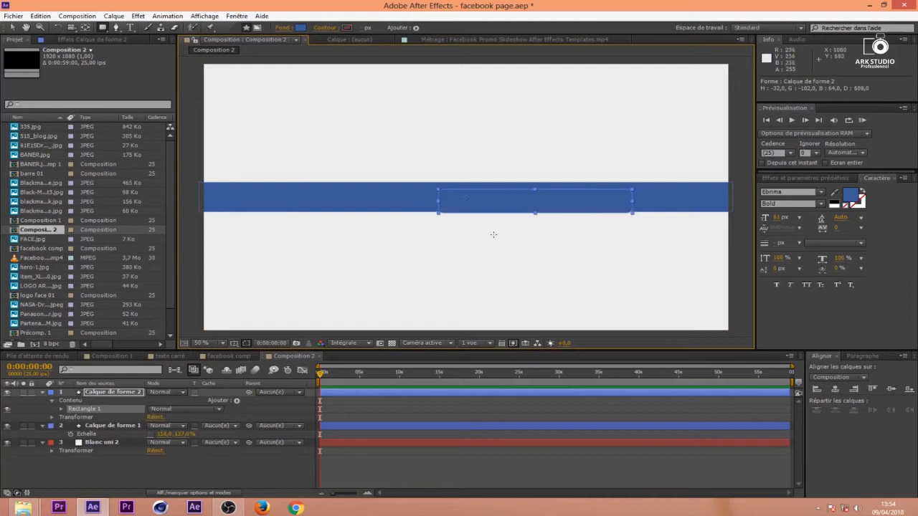
Nudge the rounded rectangle layer up to position 960, 528 so it sits inside the blue bar
key("Up")
key("Up")
key("Up")
key("Up")
key("Up")
key("Up")
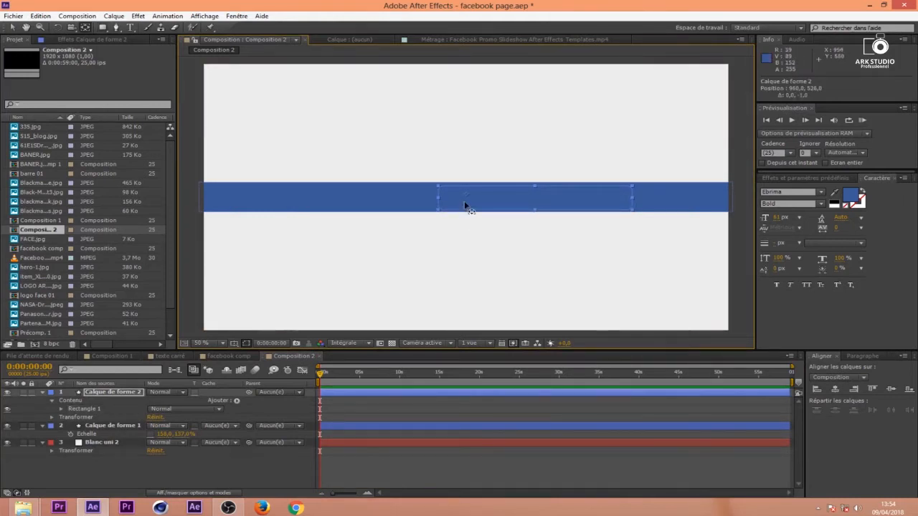
Move the rounded rectangle layer's anchor point to the centre of its shape
left_click_drag(465, 194, 536, 201)
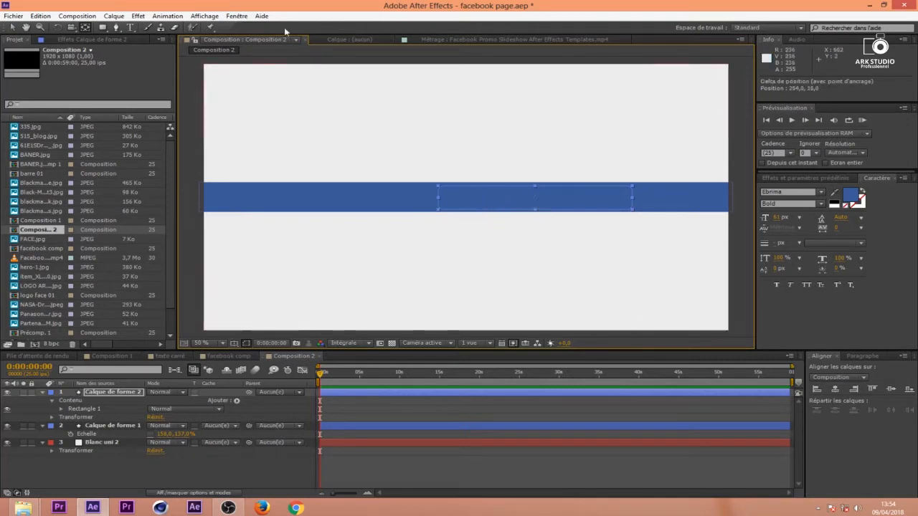
left_click(385, 392)
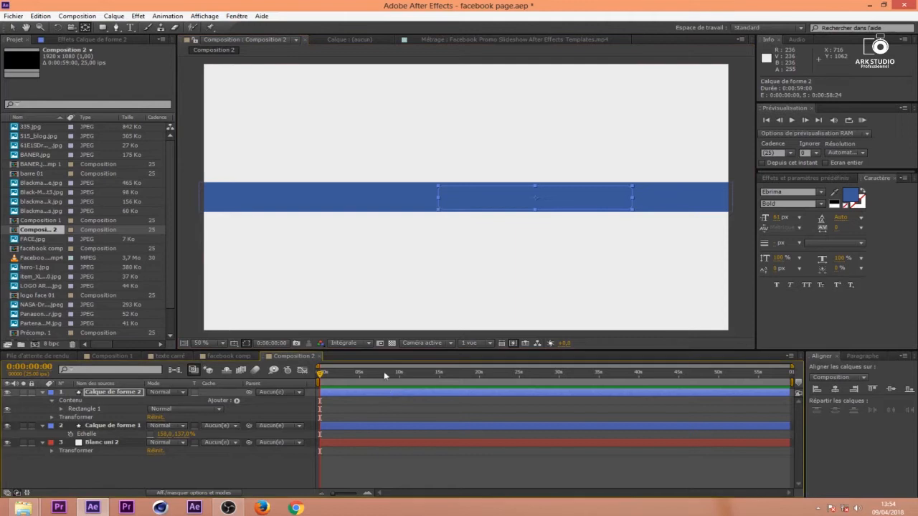
key("v")
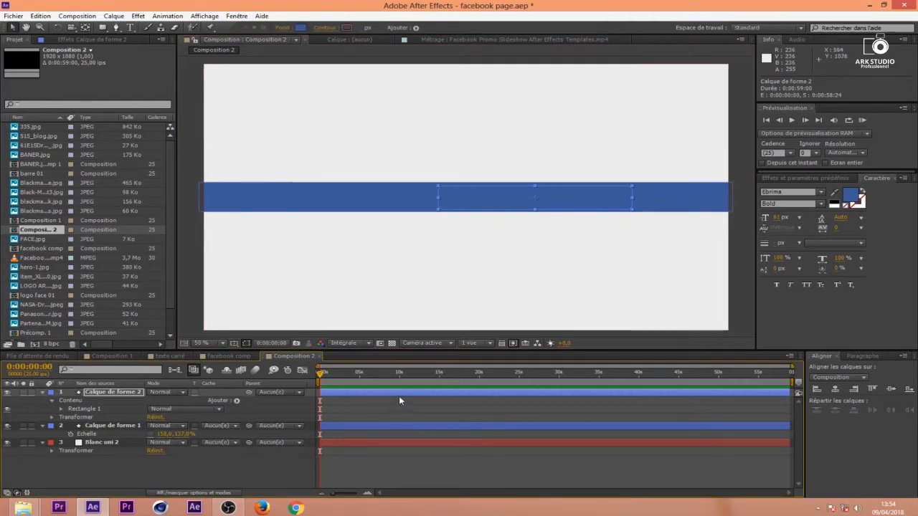
Change the rounded rectangle's fill colour to white (FFFFFF)
left_click(300, 27)
left_click_drag(534, 436, 434, 275)
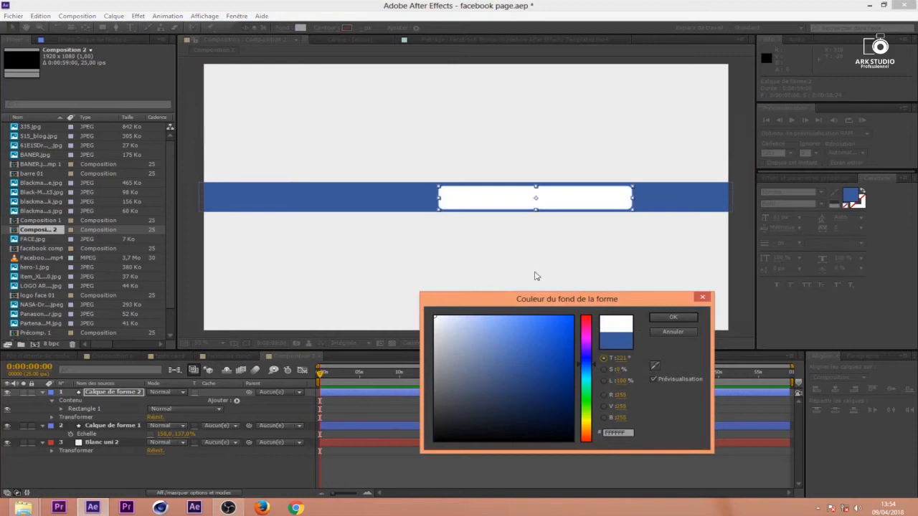
left_click(686, 318)
Widen the white rounded rectangle to about 900 px and shift it slightly right within the blue bar
left_click_drag(634, 204, 661, 200)
left_click_drag(541, 201, 547, 200)
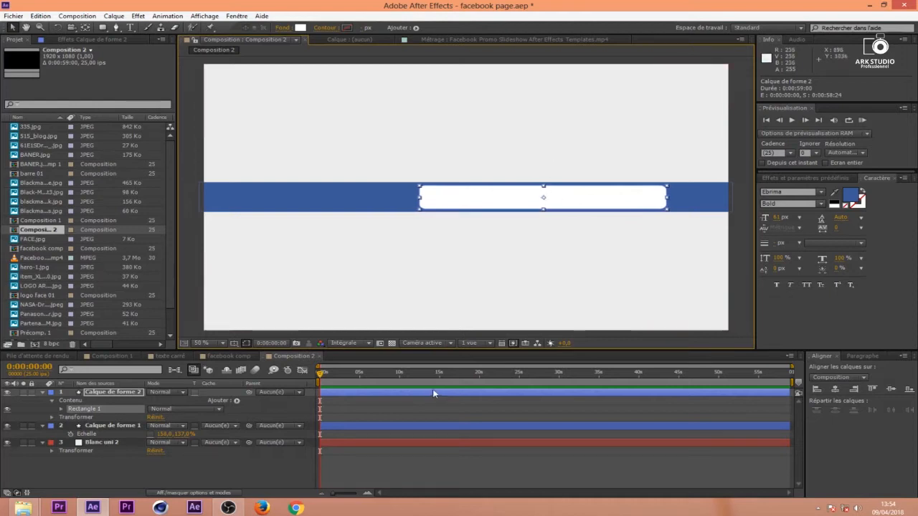
left_click(419, 412)
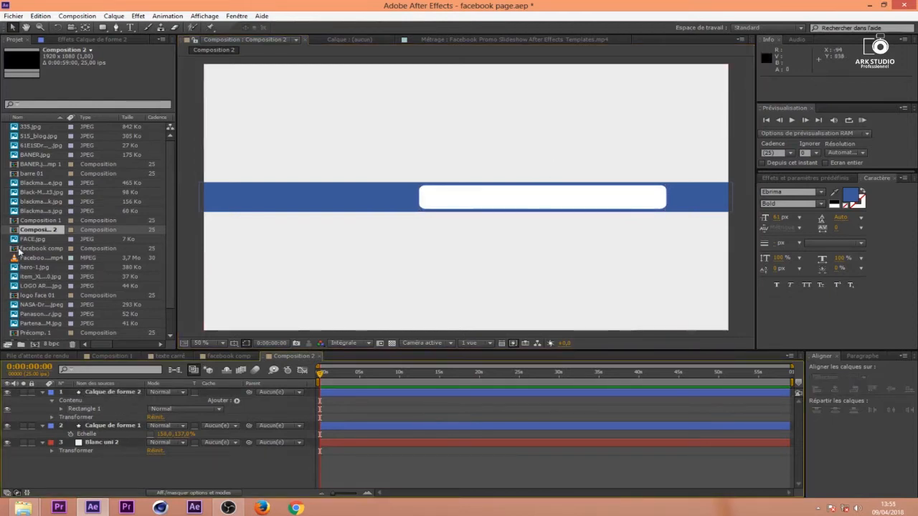
Add 335.jpg as the top layer of Composition 2 and move it to about 980, 454
left_click(28, 128)
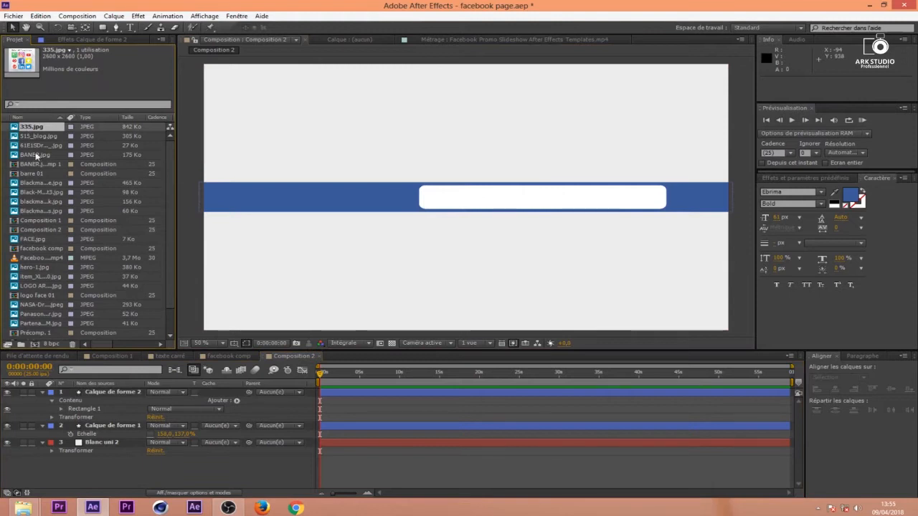
left_click_drag(28, 126, 421, 230)
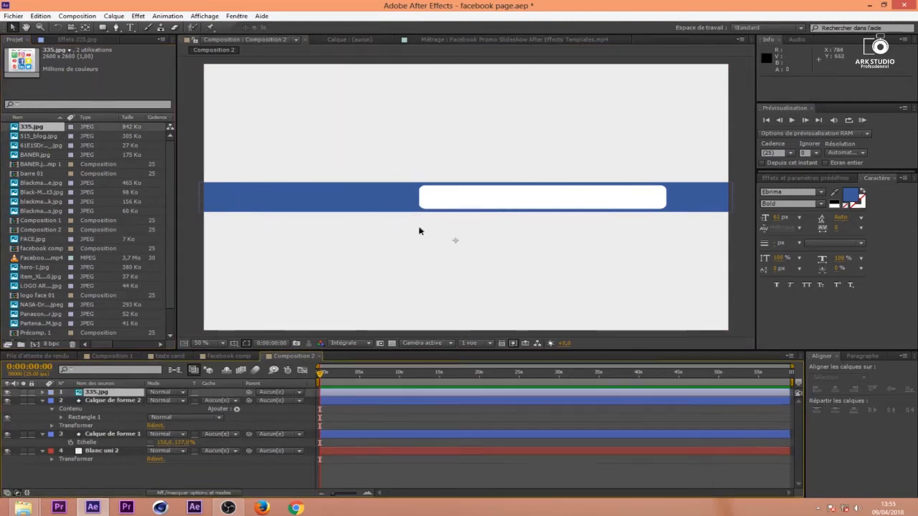
key("comma")
left_click_drag(493, 233, 501, 201)
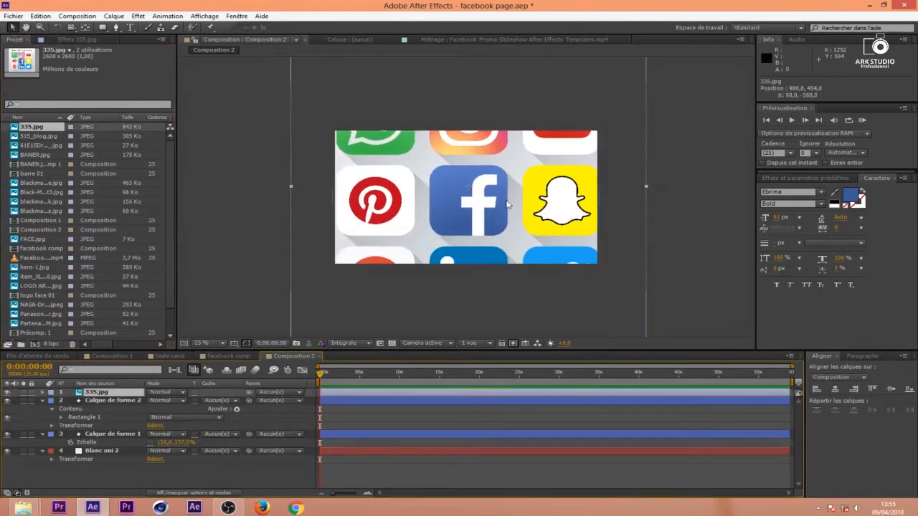
Draw a rectangular mask about 495 by 499 px on the 335.jpg layer, isolating the blue Facebook icon
left_click(103, 30)
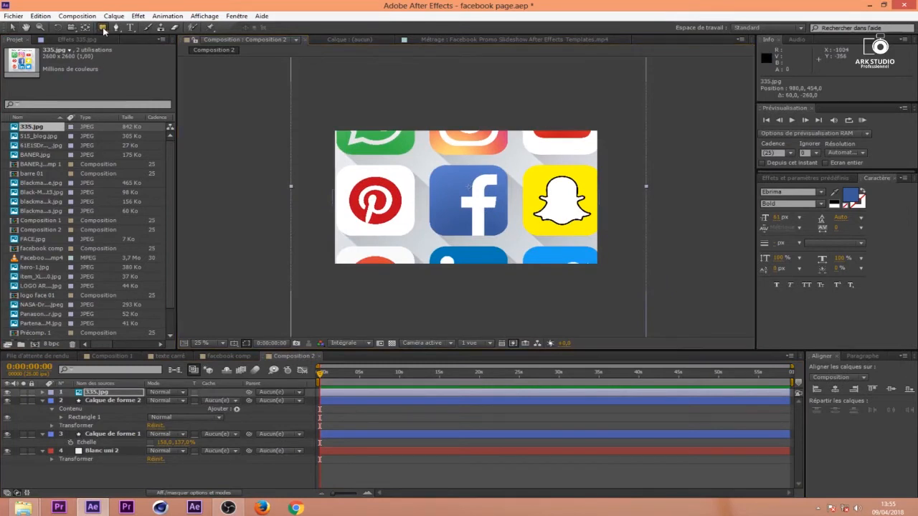
left_click(149, 30)
scroll(491, 239, "up", 3)
left_click_drag(346, 91, 603, 321)
scroll(600, 275, "down", 2)
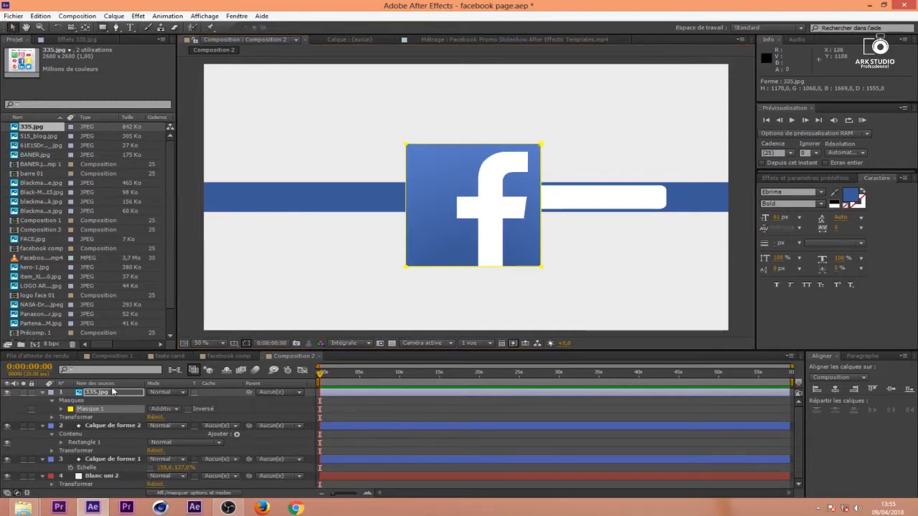
Precompose the masked 335.jpg layer as "logo", transferring all attributes to the new composition
right_click(101, 393)
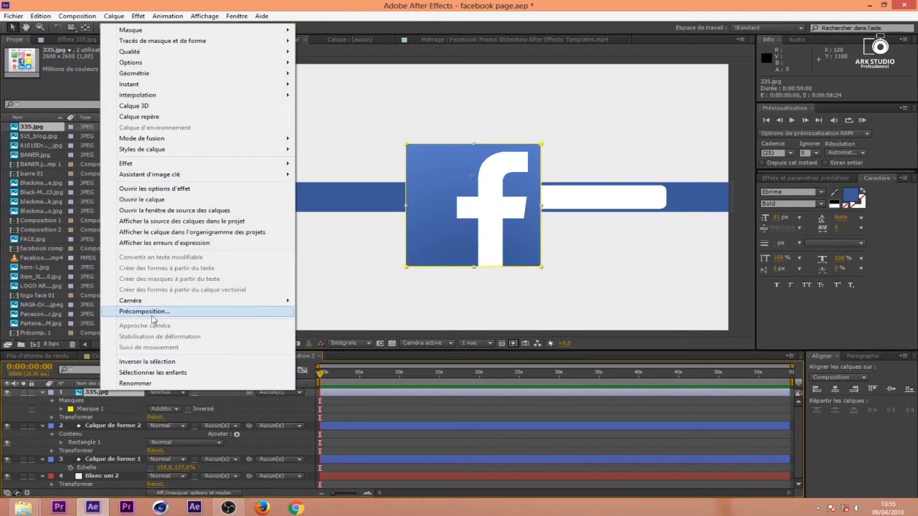
left_click(147, 311)
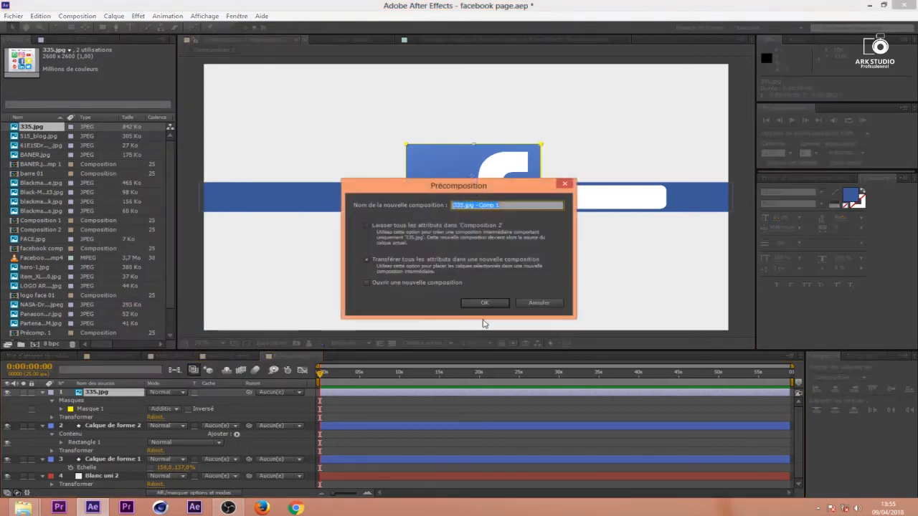
left_click(369, 263)
left_click_drag(507, 205, 369, 209)
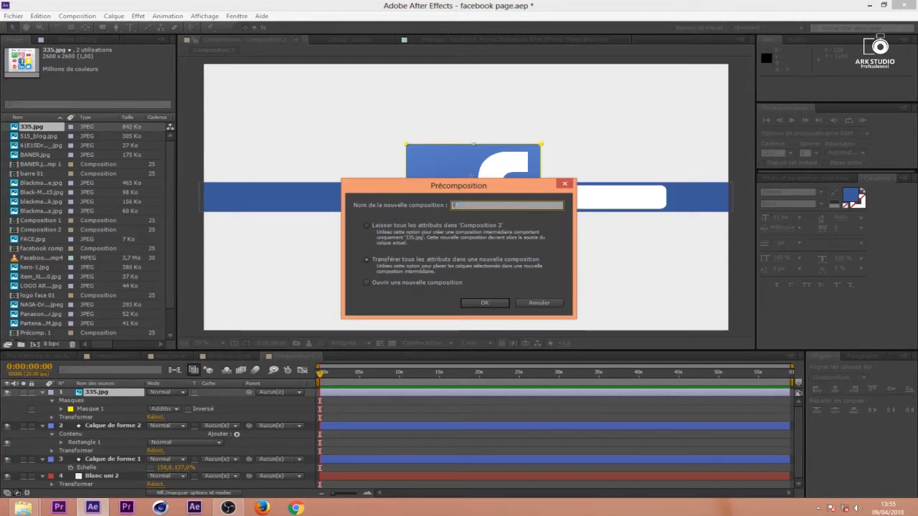
key("Return")
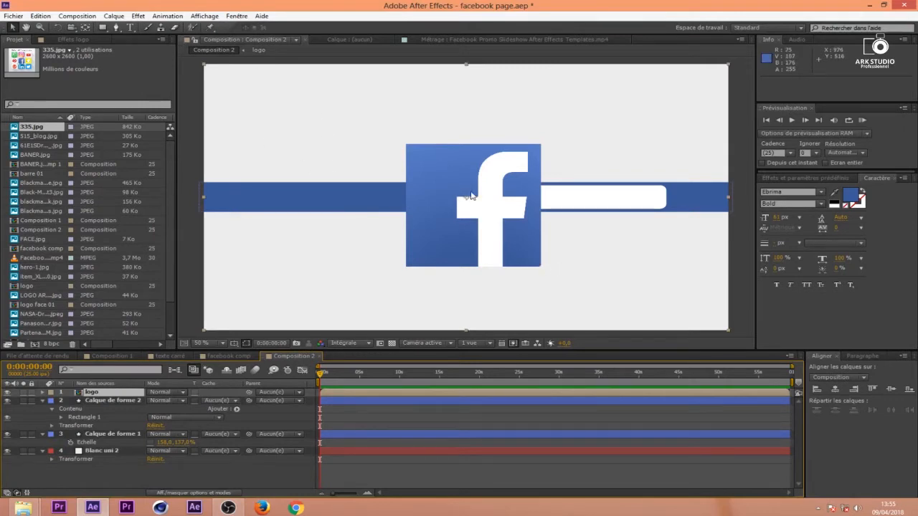
Scale the logo layer to 25% and position it on the blue bar at 684, 531, left of the white field
key("s")
left_click_drag(180, 400, 147, 406)
left_click_drag(475, 210, 390, 210)
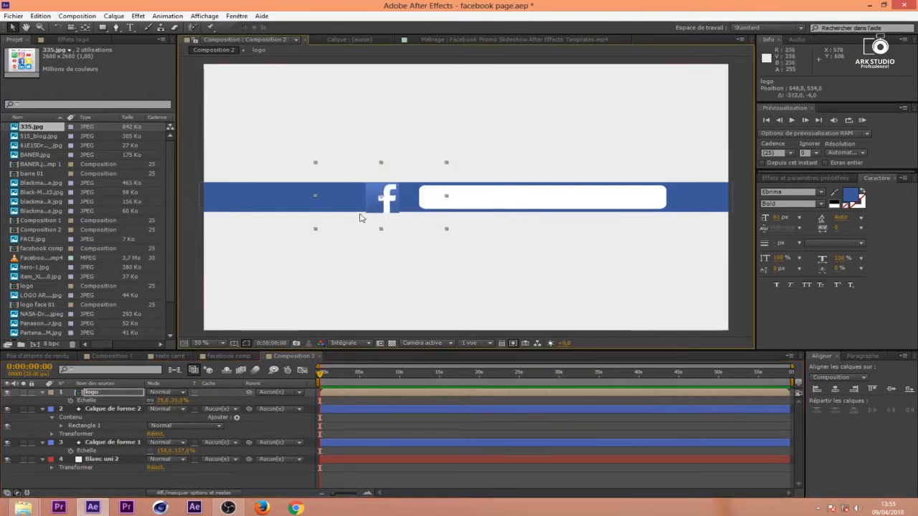
scroll(358, 217, "up", 1)
left_click_drag(306, 201, 324, 199)
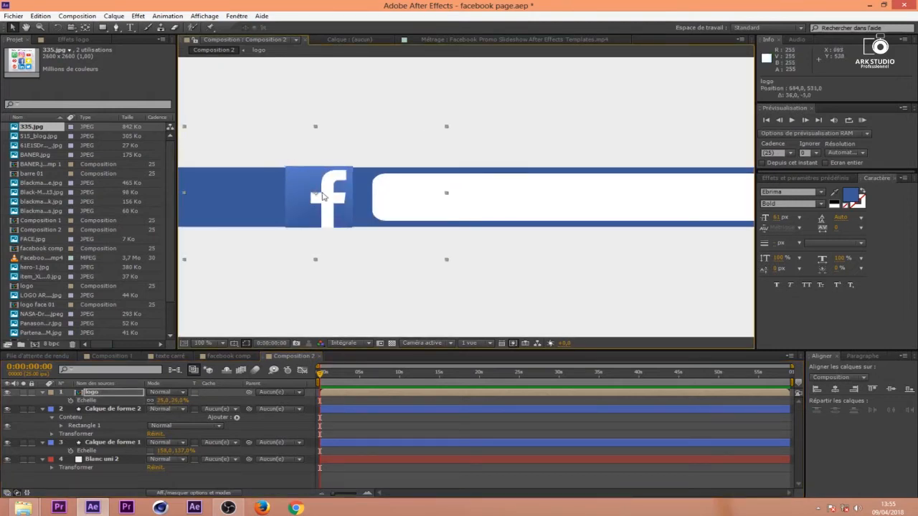
Apply the colour key effect (Masquage par couleur) to the logo layer and sample the icon's blue background as key colour
left_click(115, 16)
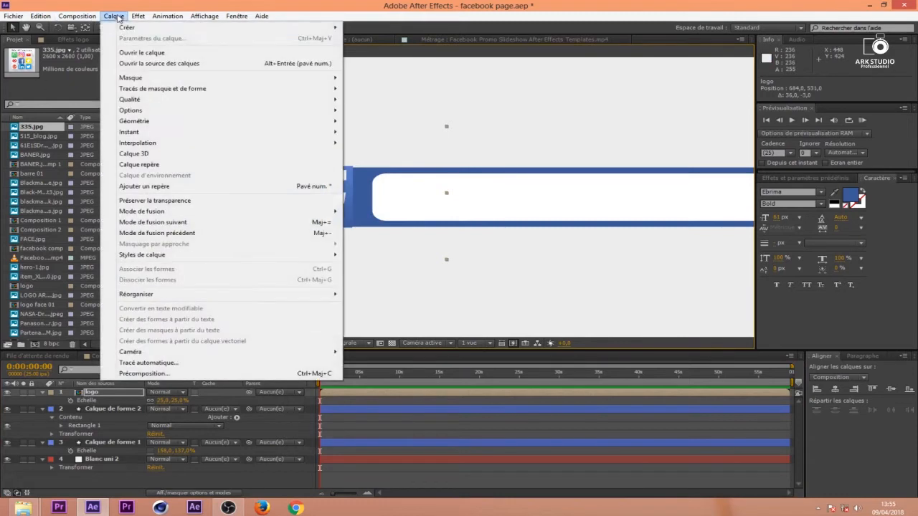
mouse_move(134, 20)
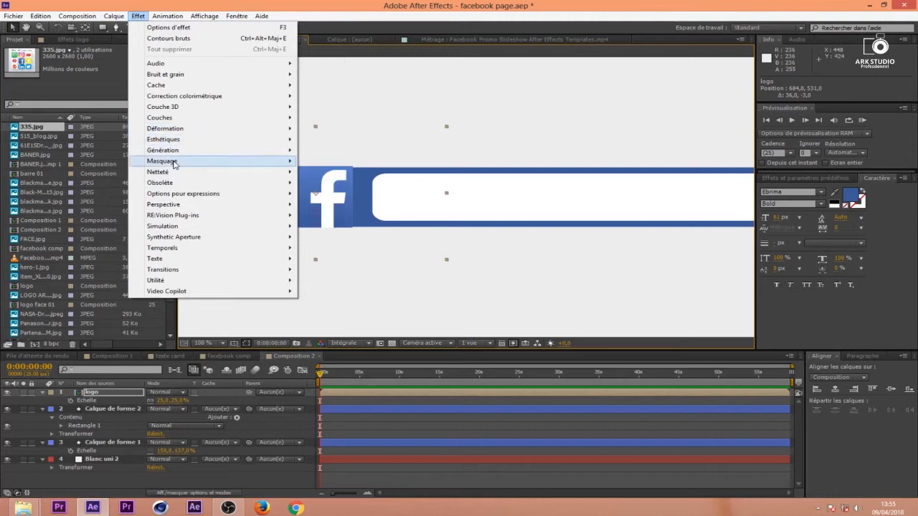
mouse_move(176, 162)
left_click(364, 221)
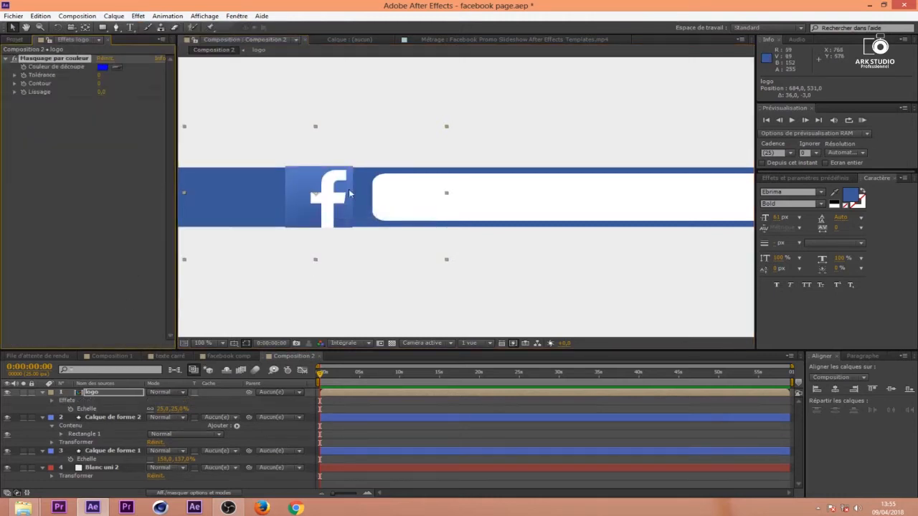
left_click(118, 68)
left_click(304, 212)
Move the logo above the blue bar and set the colour key's tolerance to 33
left_click(14, 76)
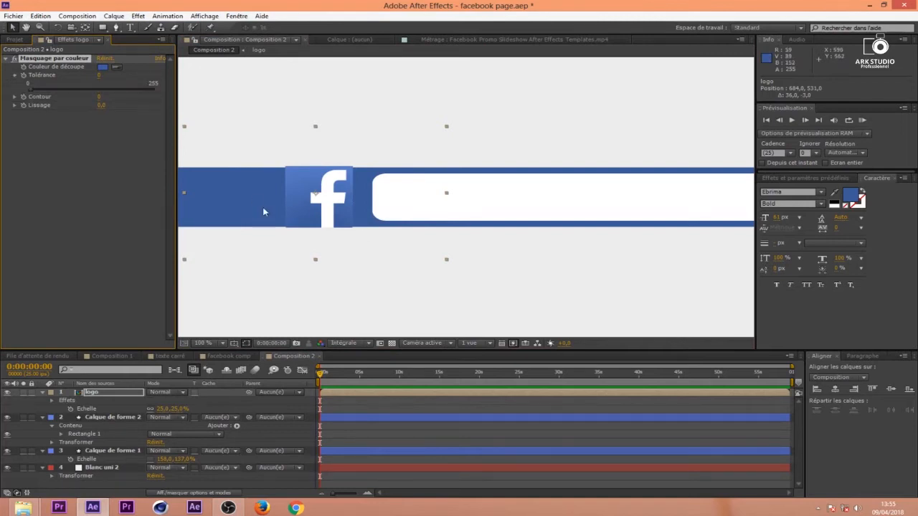
left_click_drag(321, 207, 371, 134)
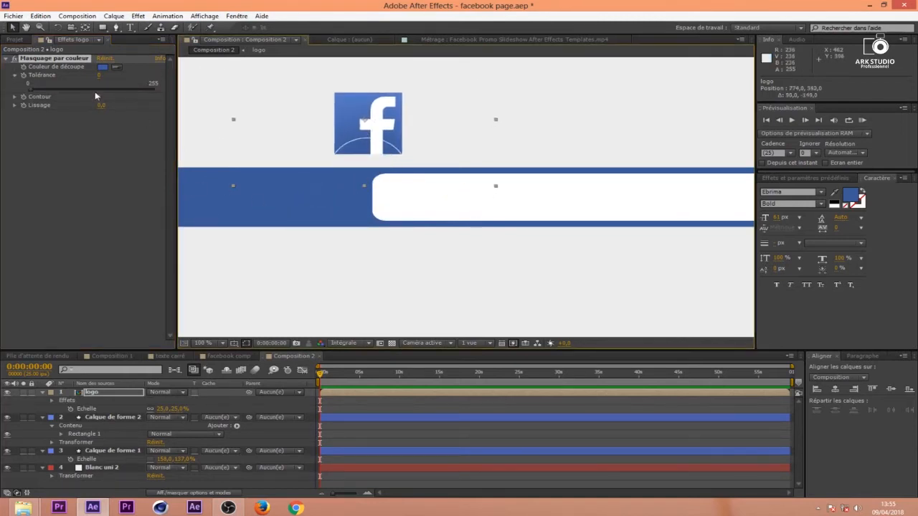
left_click_drag(42, 91, 47, 96)
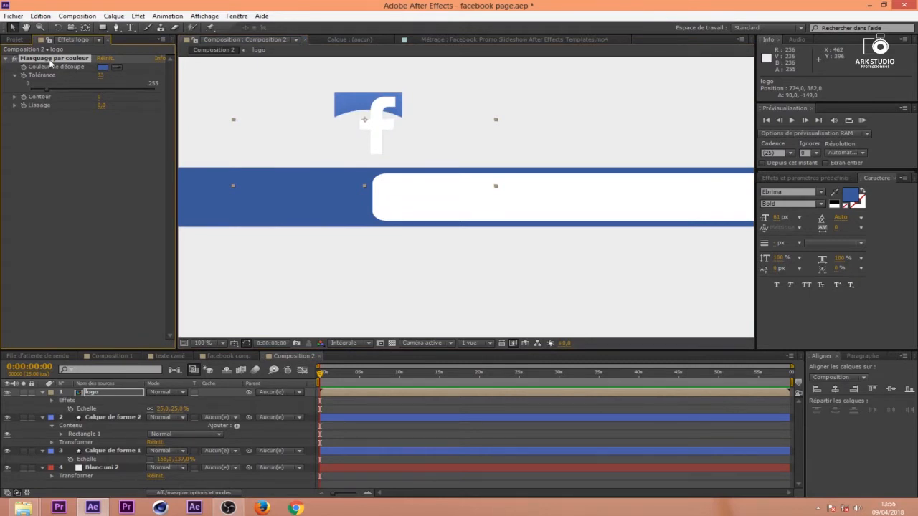
Duplicate the colour key effect and sample the logo's remaining lighter blue as the copy's key colour
key("ctrl+d")
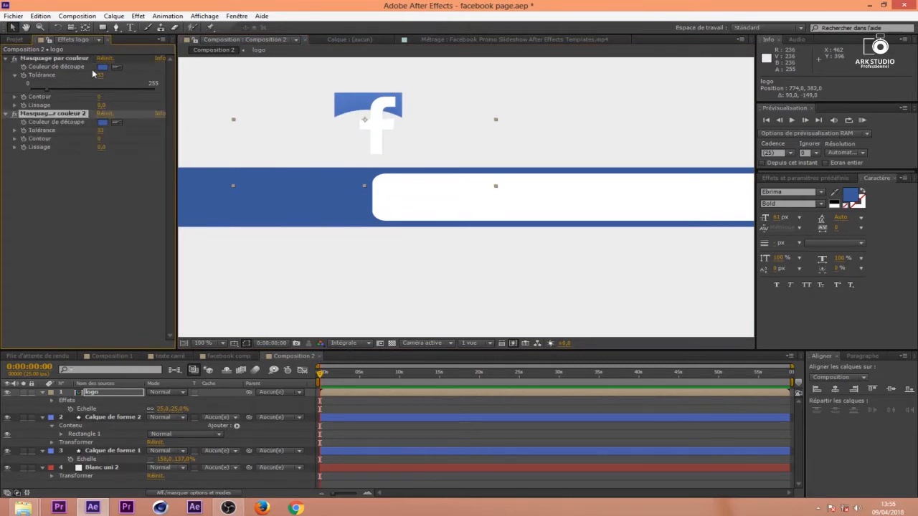
left_click(366, 104)
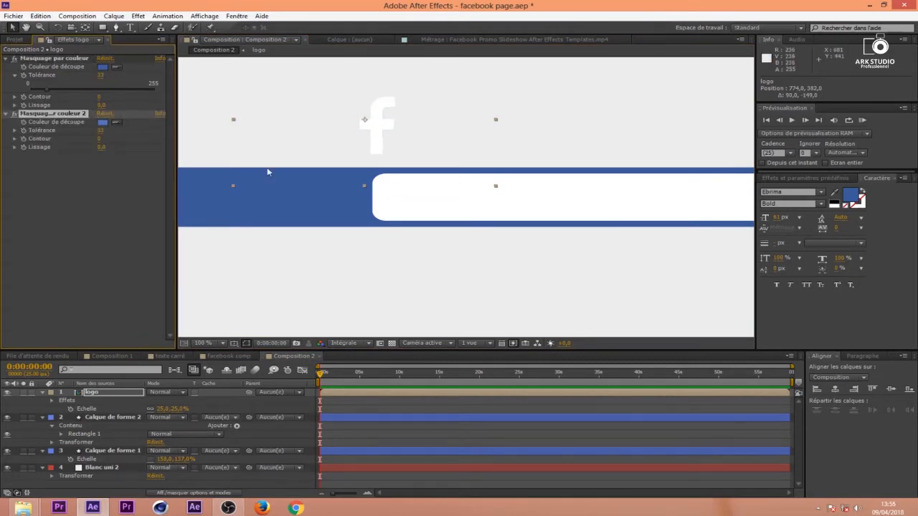
left_click(5, 58)
left_click(35, 59)
Raise the second colour key's tolerance to 88 and move the logo back onto the blue bar at 696, 521
left_click_drag(384, 136, 338, 137)
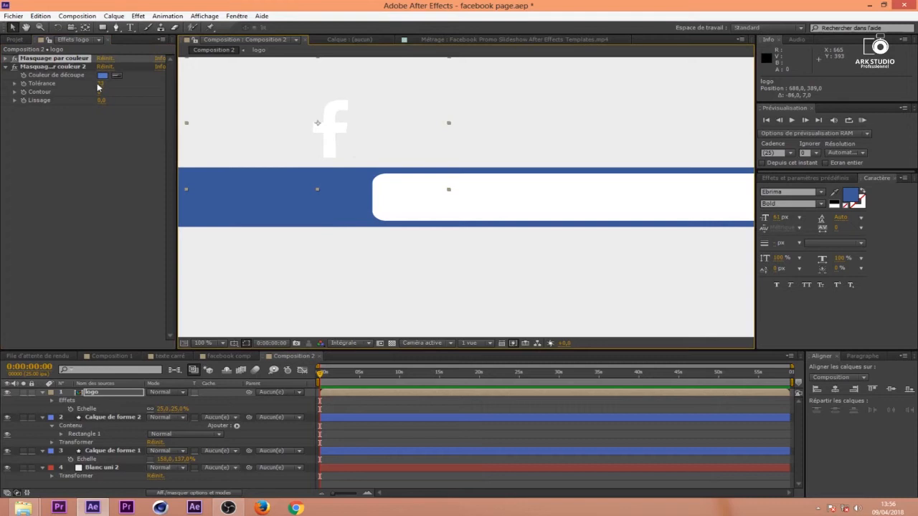
left_click_drag(98, 84, 118, 86)
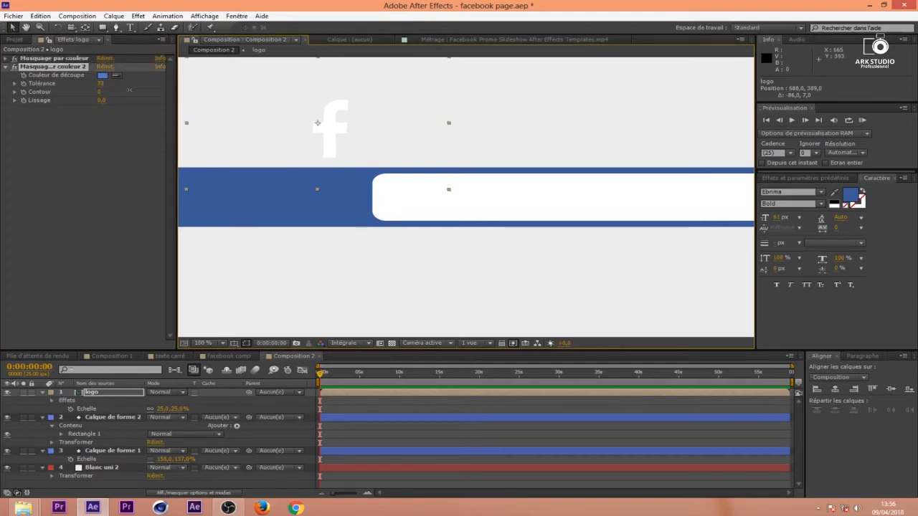
left_click_drag(334, 126, 343, 215)
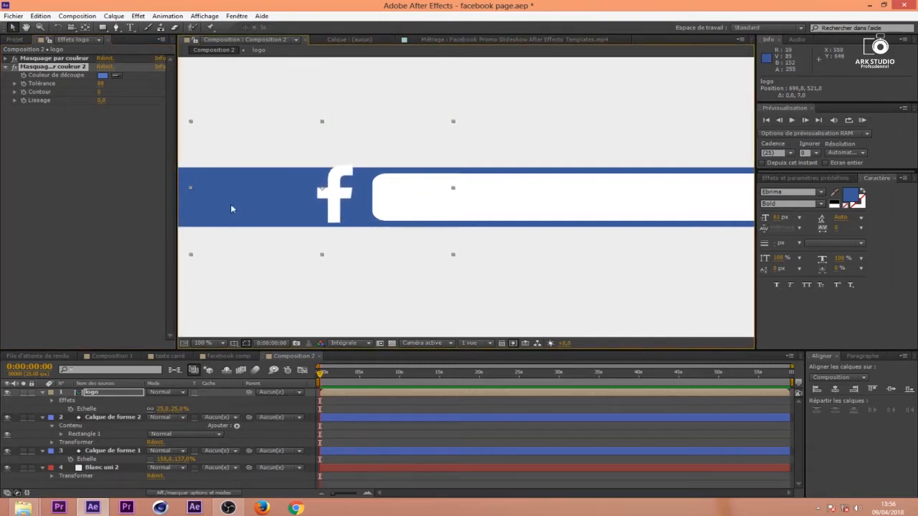
Apply the Fill effect (Remplir) to the logo layer and sample the blue beside the letter as its colour
left_click(824, 177)
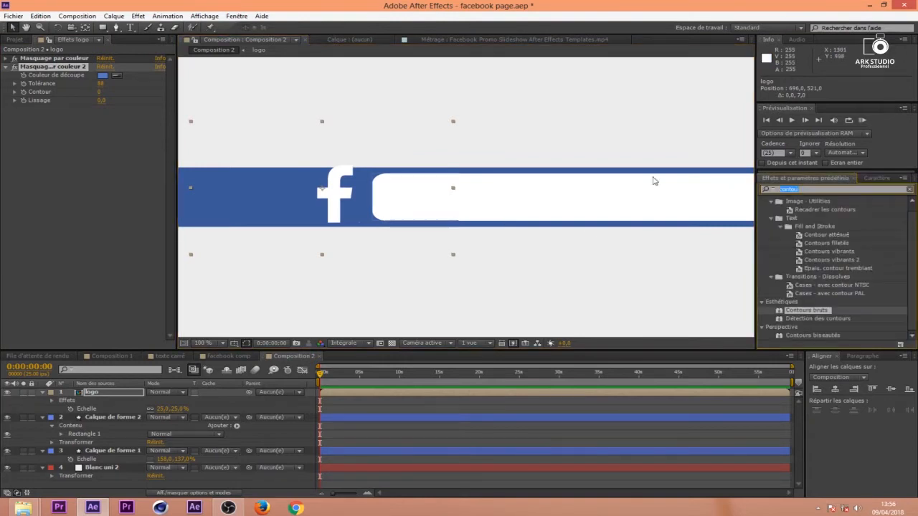
type("rempl")
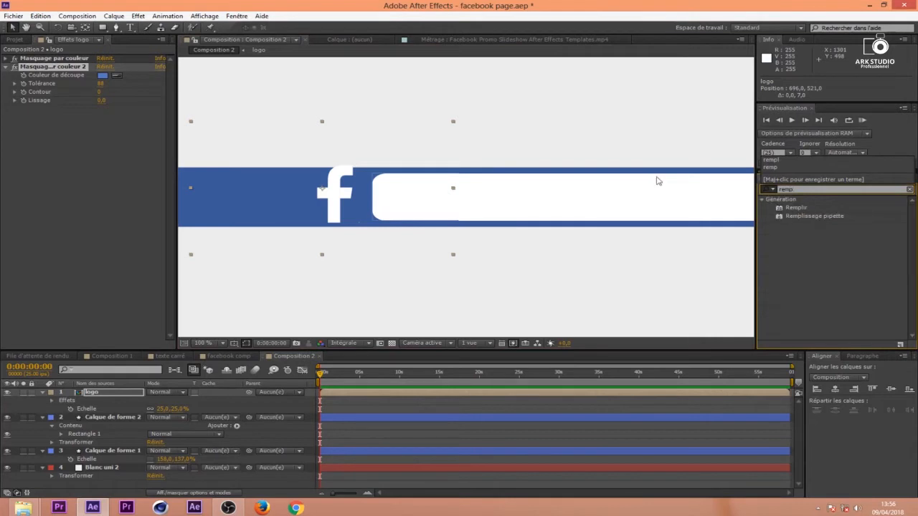
left_click_drag(796, 207, 355, 207)
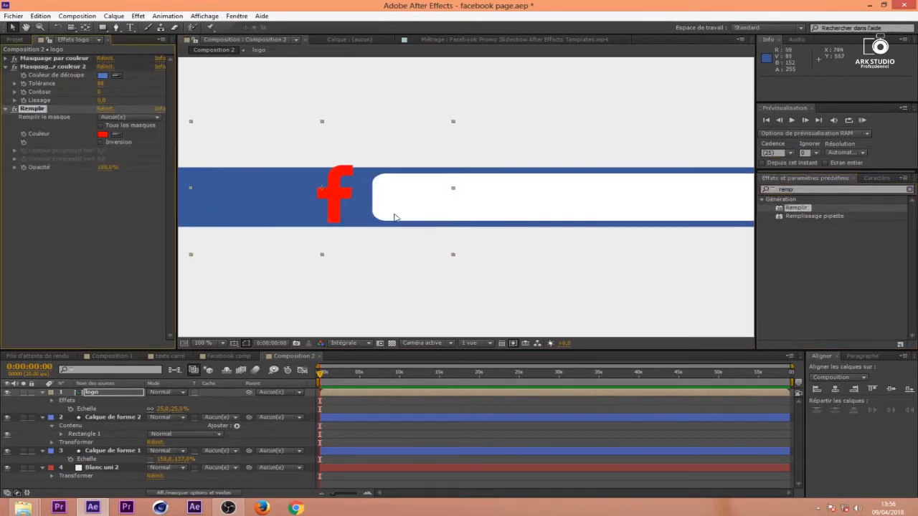
left_click(116, 134)
left_click(359, 209)
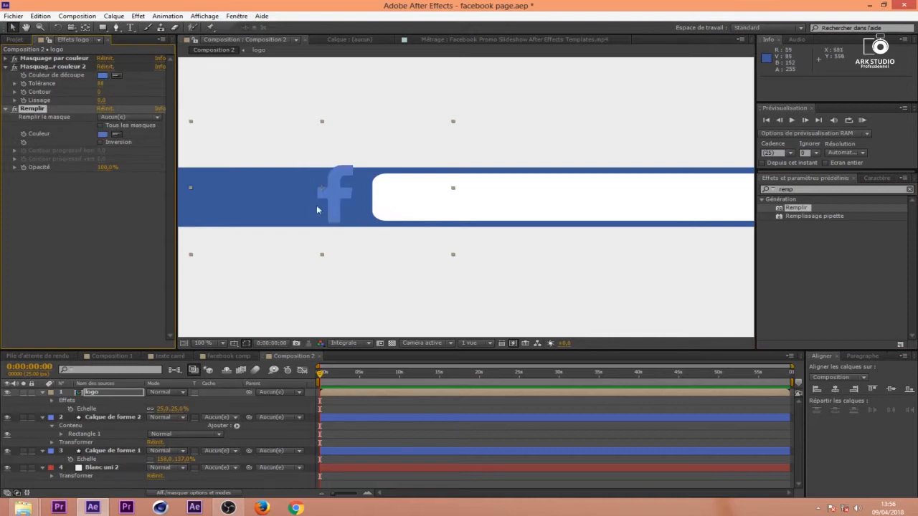
left_click(5, 70)
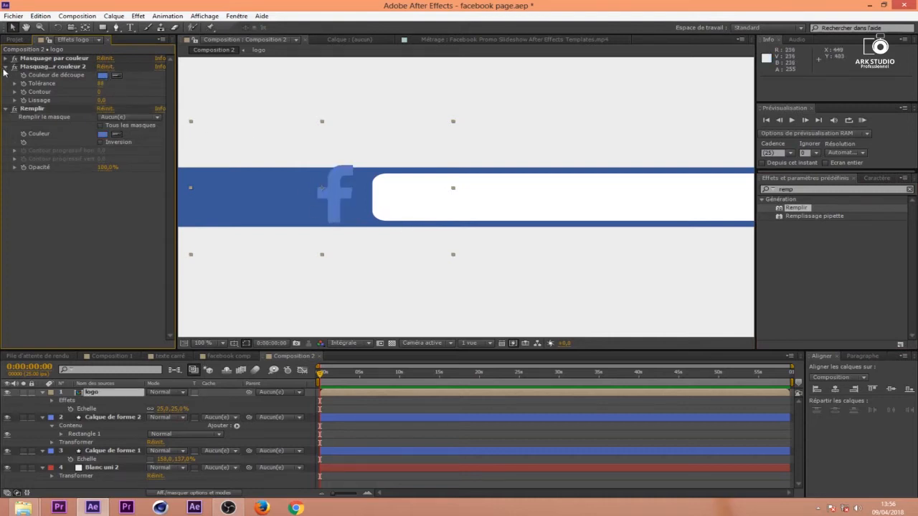
left_click(5, 66)
left_click(5, 75)
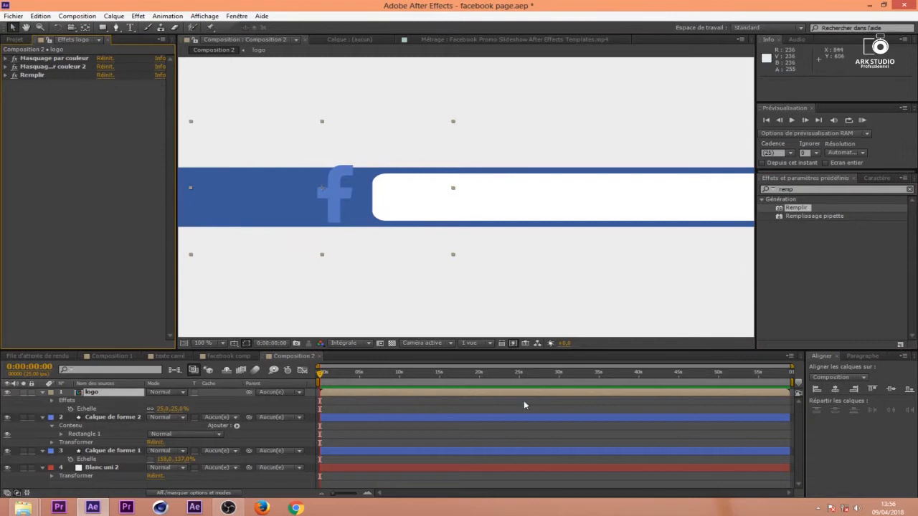
Draw a white rectangle about 174 by 168 px over the Facebook logo as a new shape layer
left_click(477, 404)
left_click(103, 27)
left_click_drag(296, 148, 392, 230)
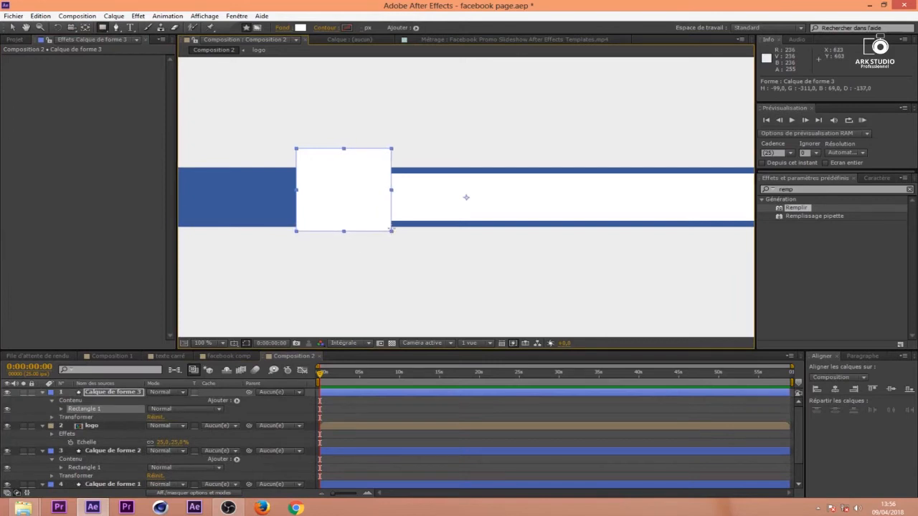
Place the logo layer above the white rectangle's layer and reposition the logo over the rectangle at 734, 538
left_click_drag(97, 423, 98, 393)
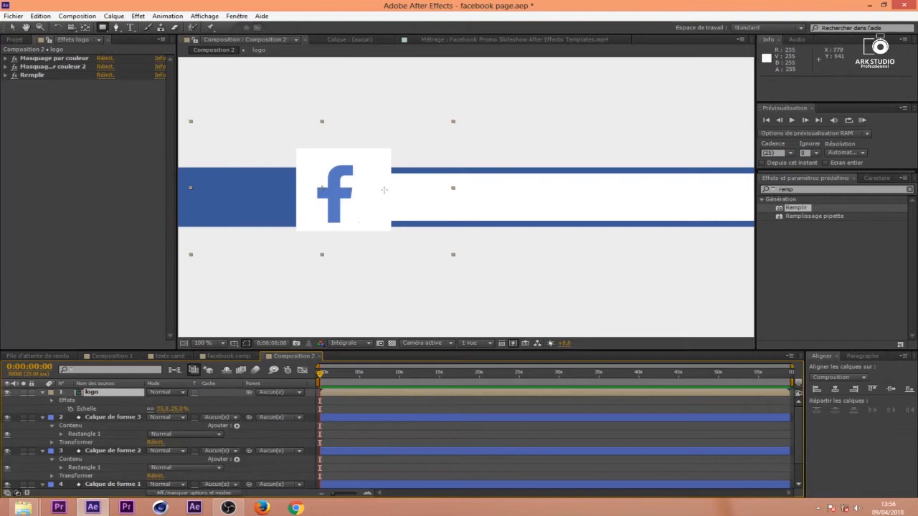
left_click(11, 27)
left_click_drag(334, 191, 355, 198)
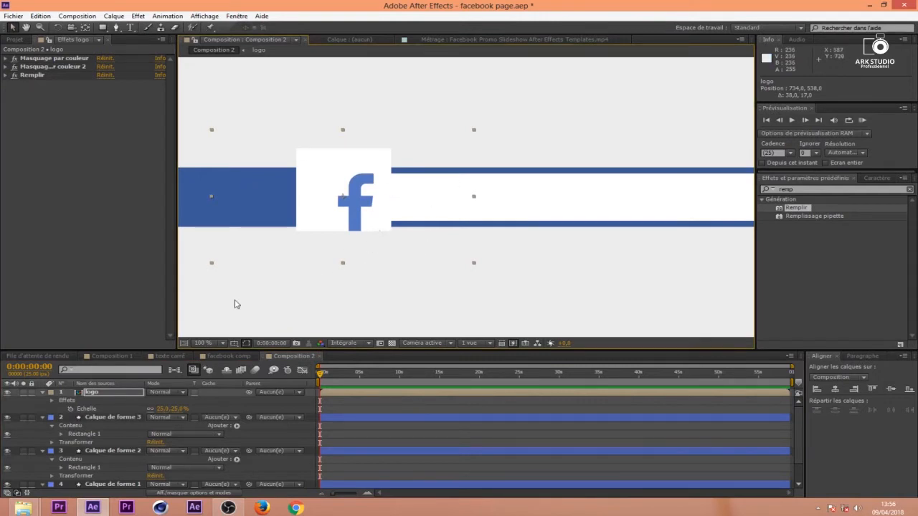
Precompose the logo layer and the Calque de forme 3 rectangle into a new composition named "logo finis"
left_click(43, 393)
left_click(110, 400)
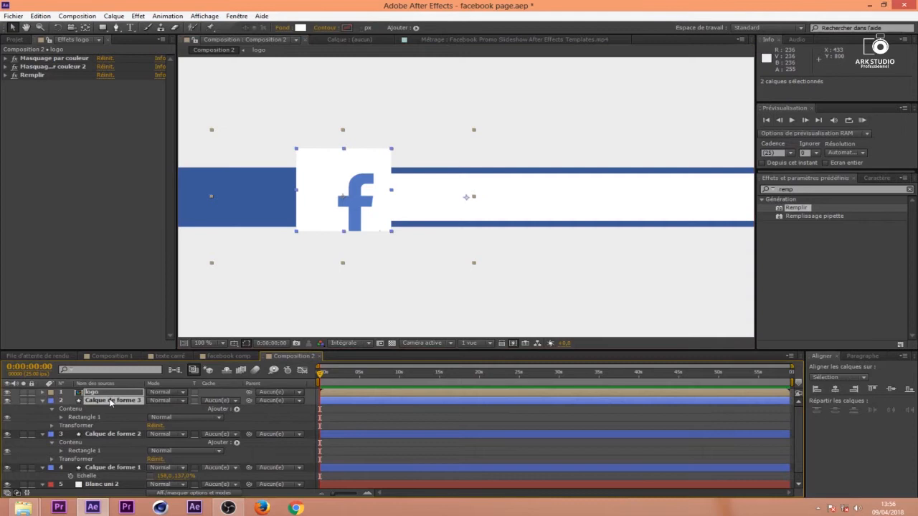
left_click(96, 393, "ctrl")
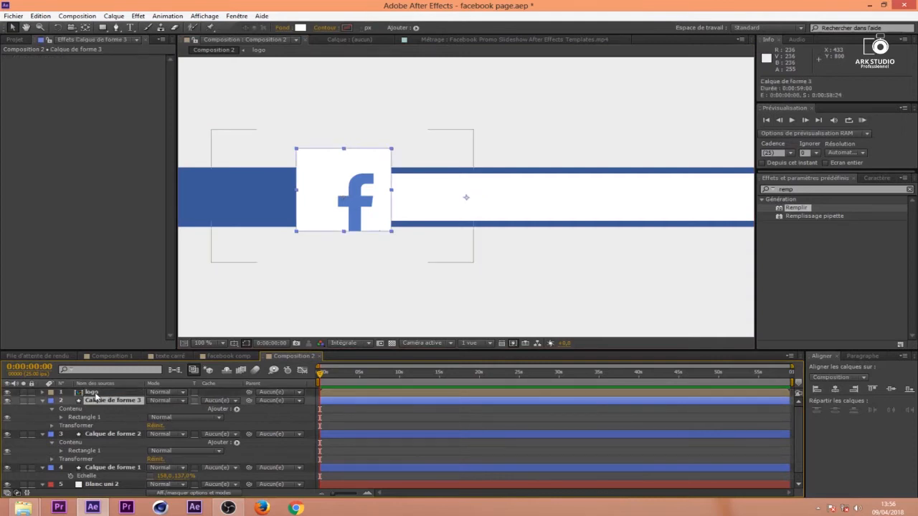
right_click(114, 400)
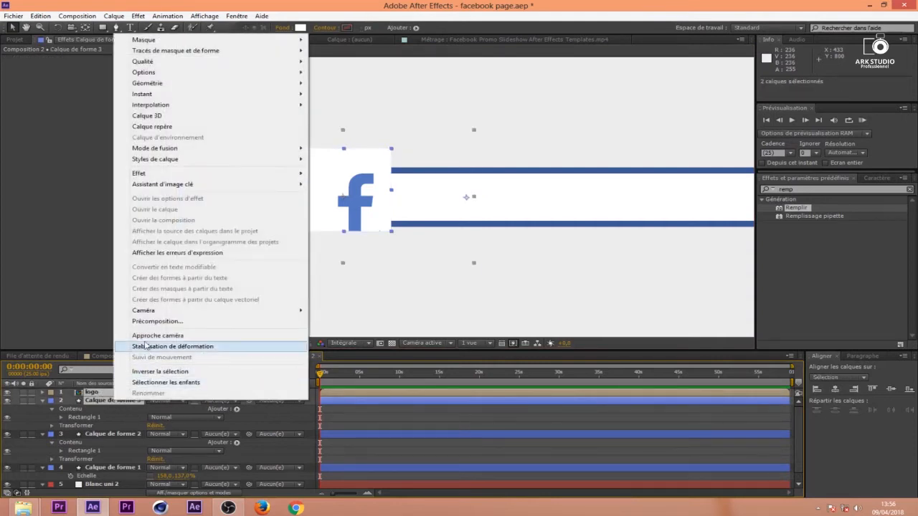
left_click(152, 322)
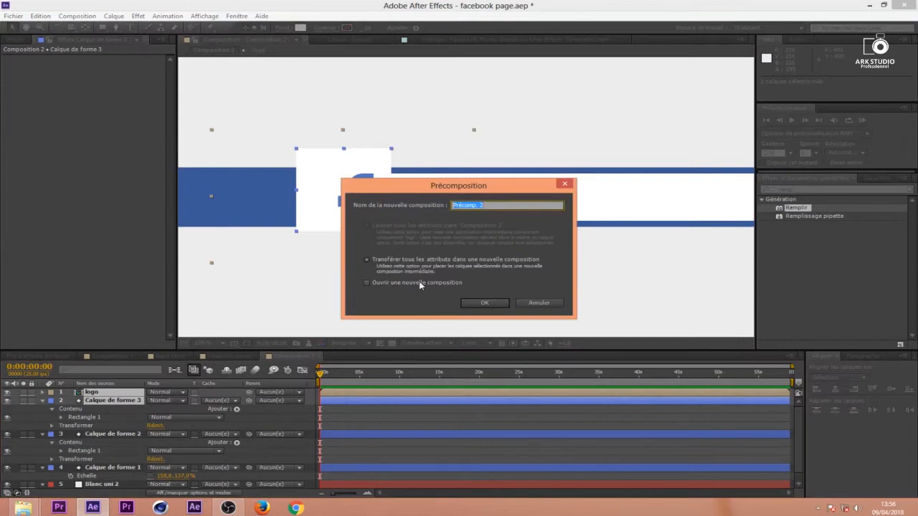
key("BackSpace")
key("Return")
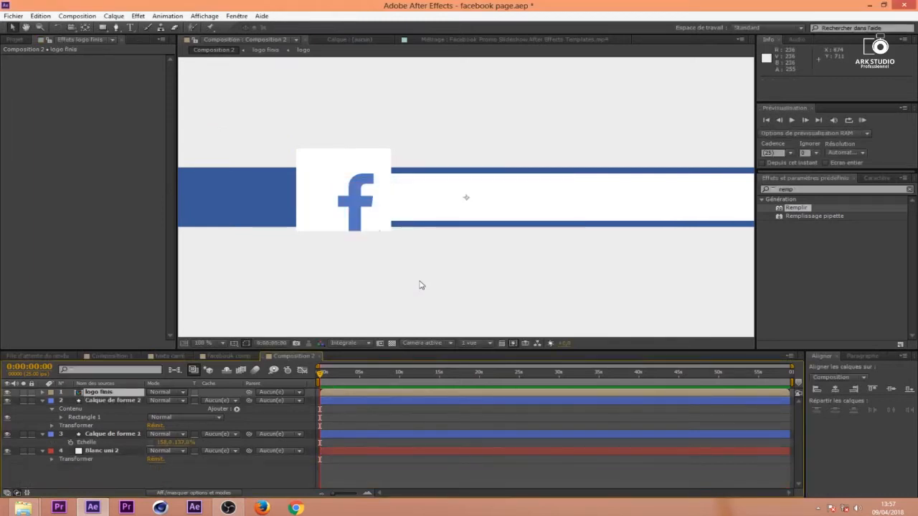
Scale the logo finis layer to 63% and move it onto the blue bar beside the white field at 853, 550
key("s")
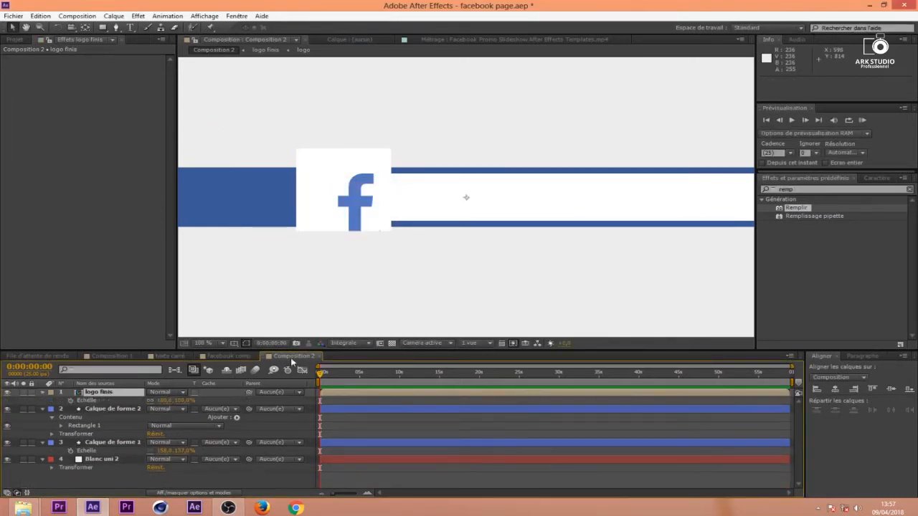
left_click_drag(186, 402, 161, 403)
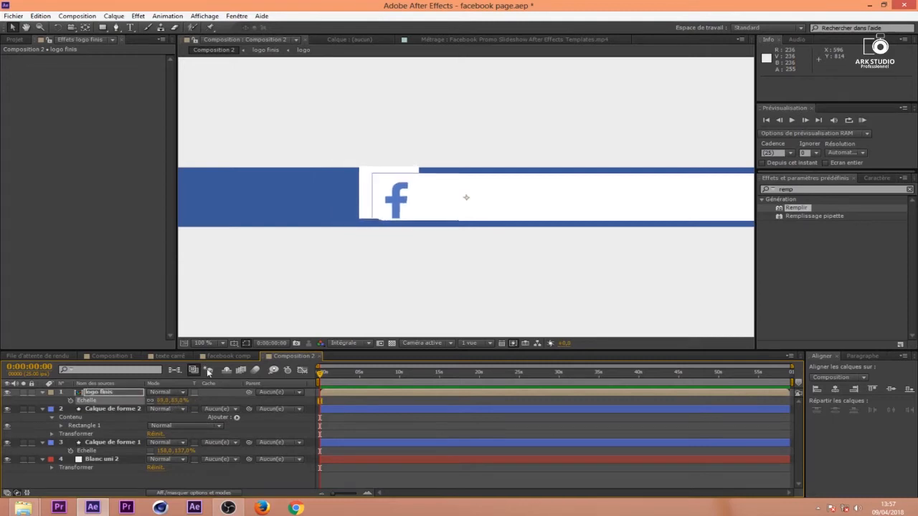
left_click_drag(395, 195, 333, 197)
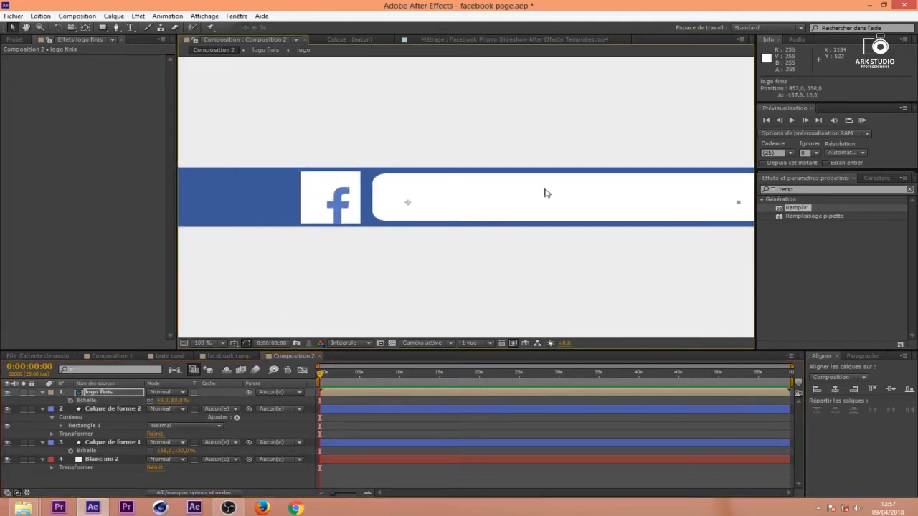
scroll(544, 193, "down", 2)
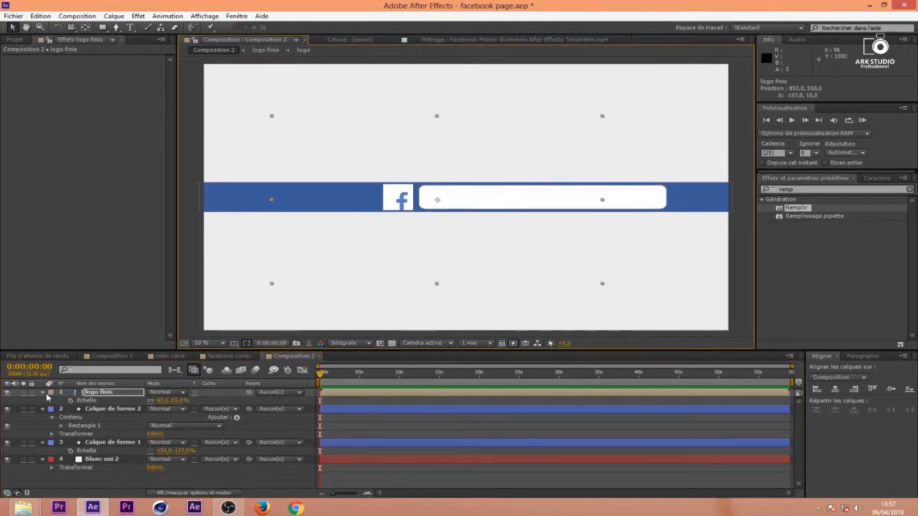
Inside the logo finis composition, round the white rectangle's corners by setting its path roundness (Arrondi) to 23
double_click(98, 392)
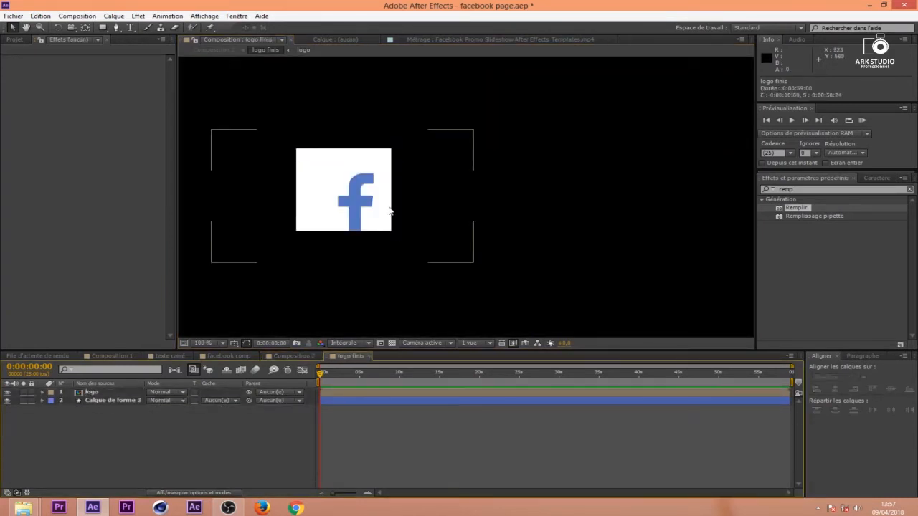
left_click(381, 178)
left_click(132, 402)
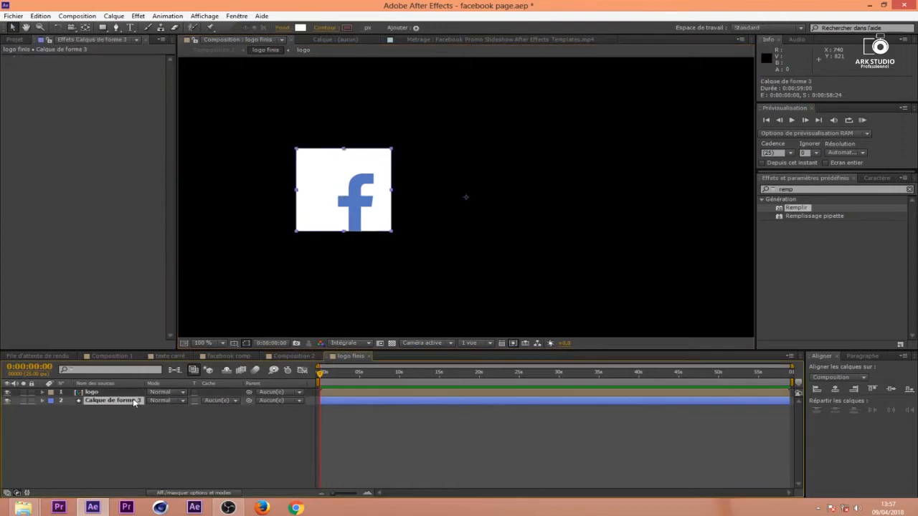
left_click(42, 400)
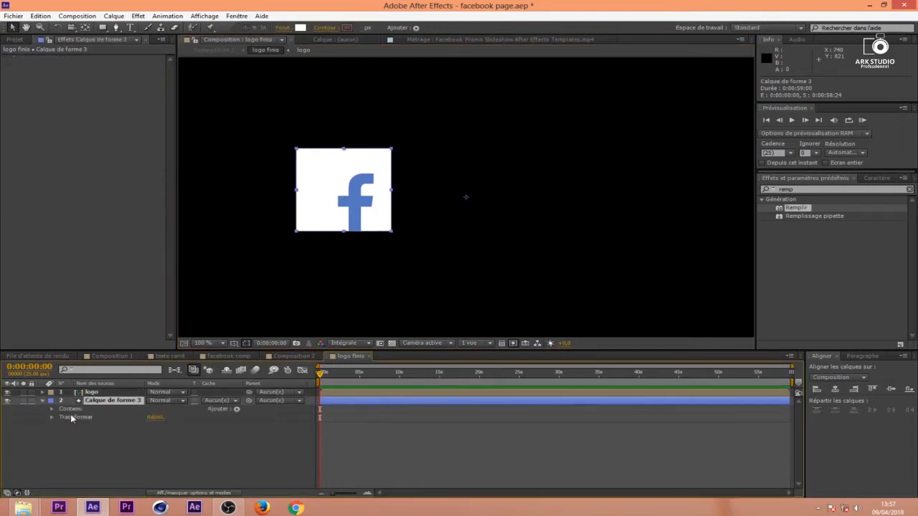
left_click(52, 409)
left_click(62, 417)
left_click(70, 425)
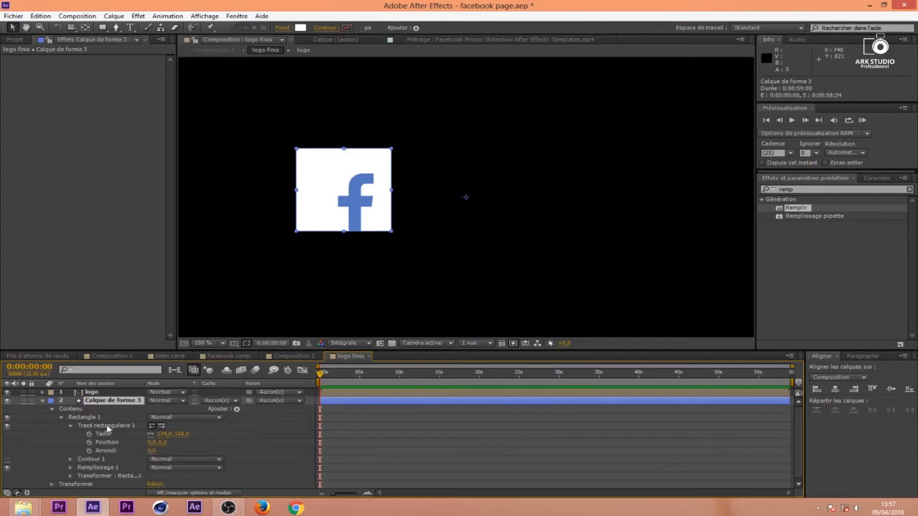
left_click(107, 426)
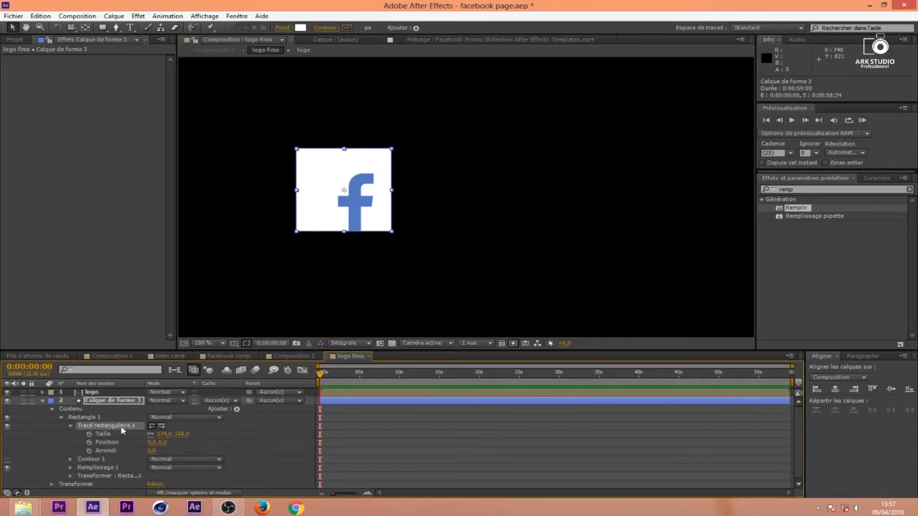
left_click_drag(153, 451, 169, 457)
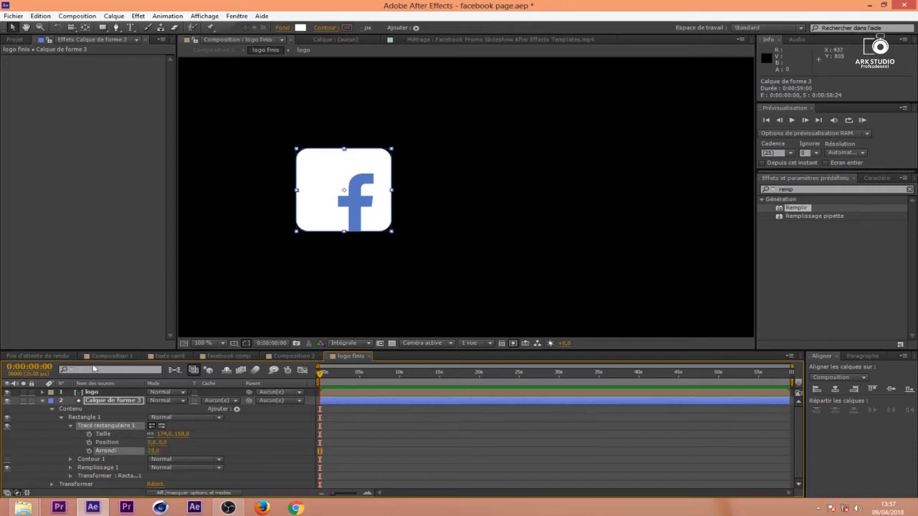
Return to Composition 2 and reduce the logo finis layer's scale to 55%
left_click(292, 355)
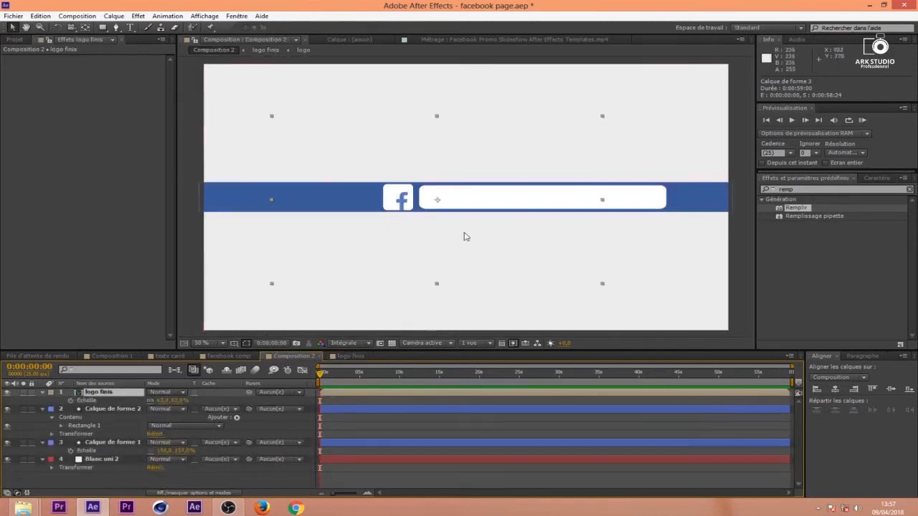
key("slash")
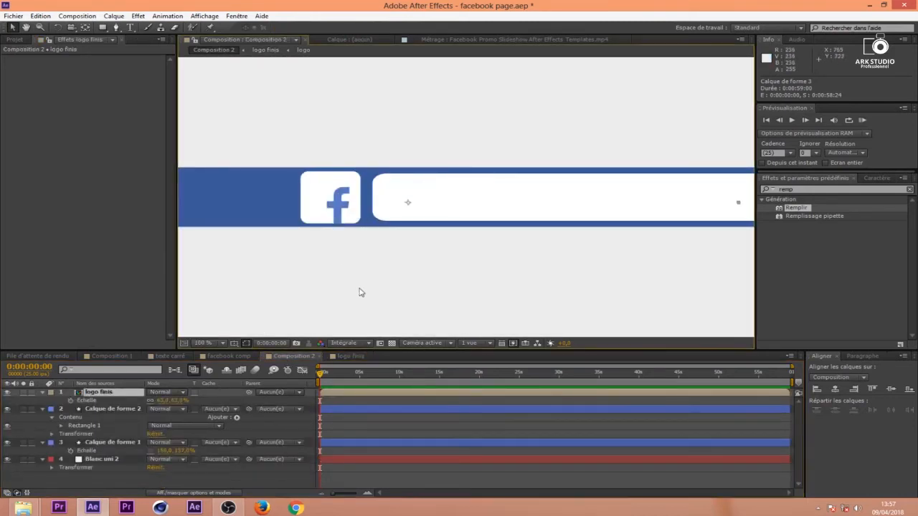
left_click(179, 400)
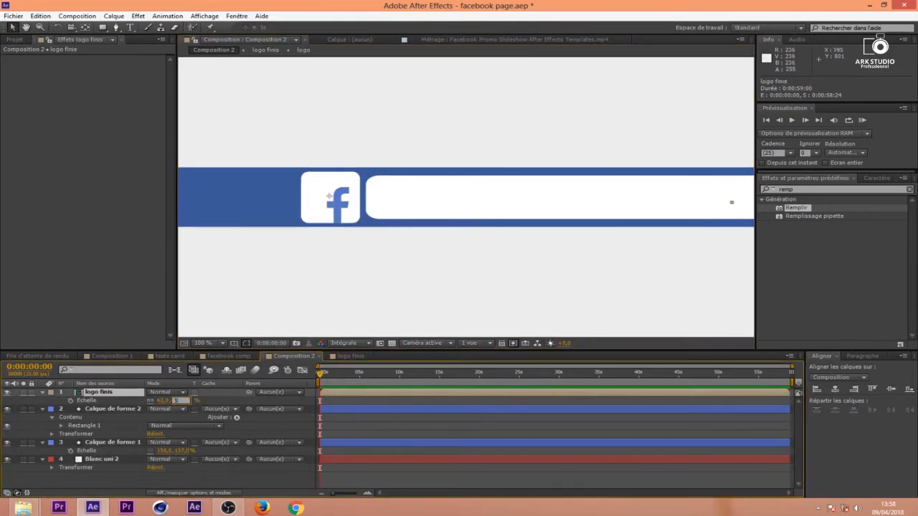
left_click(242, 399)
left_click(179, 400)
type("58")
key("Return")
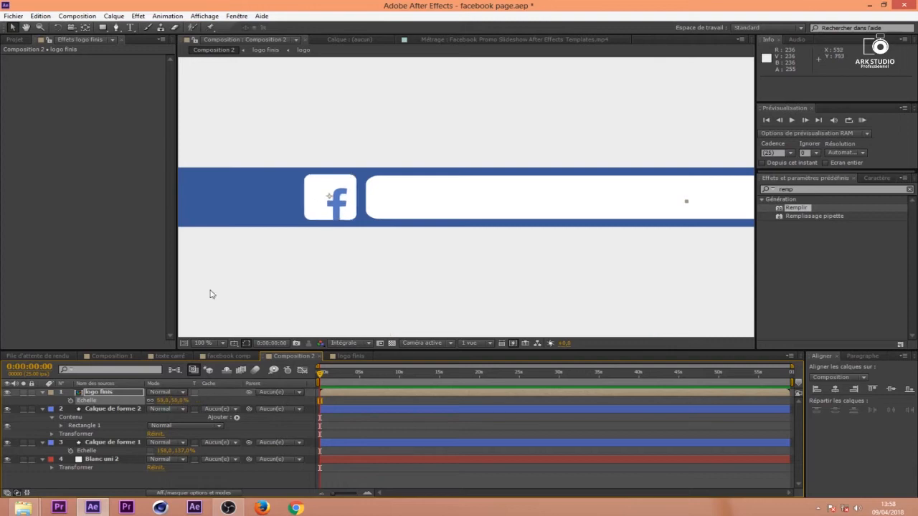
Deselect the logo and collapse the properties of the logo finis and two shape layers
scroll(404, 208, "down", 1)
scroll(540, 219, "down", 1)
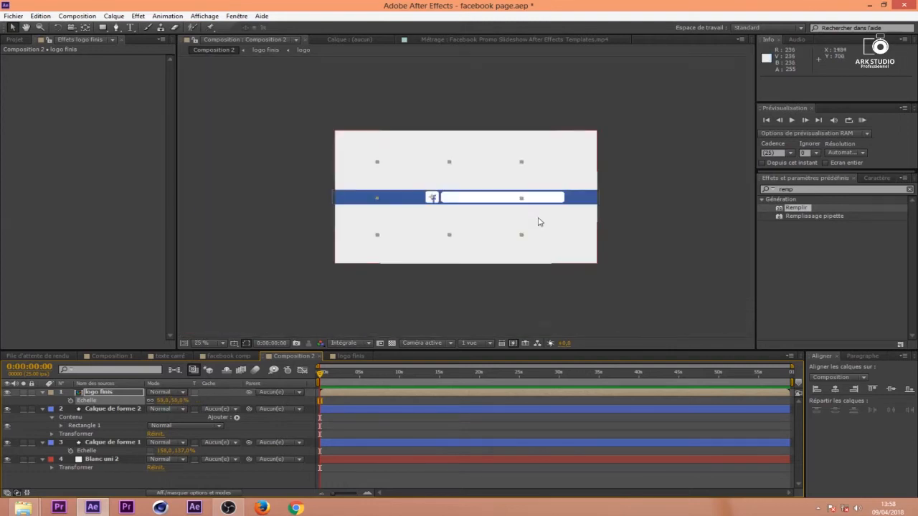
left_click(709, 230)
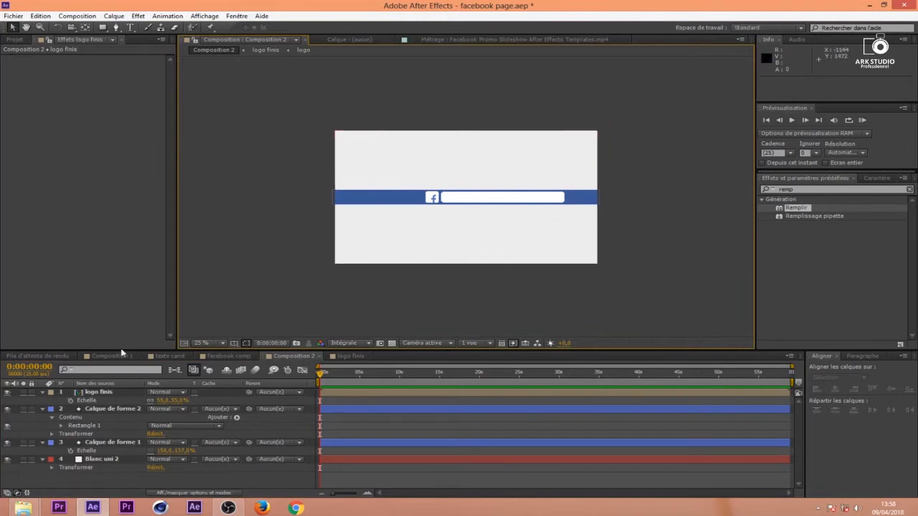
left_click(42, 392)
left_click(43, 400)
left_click(42, 409)
Examine the opening of the reference animation in facebook comp, and close the logo finis composition
left_click(222, 357)
mouse_move(345, 377)
left_mouse_down()
mouse_move(327, 378)
mouse_move(359, 381)
mouse_move(319, 395)
mouse_move(352, 386)
left_mouse_up()
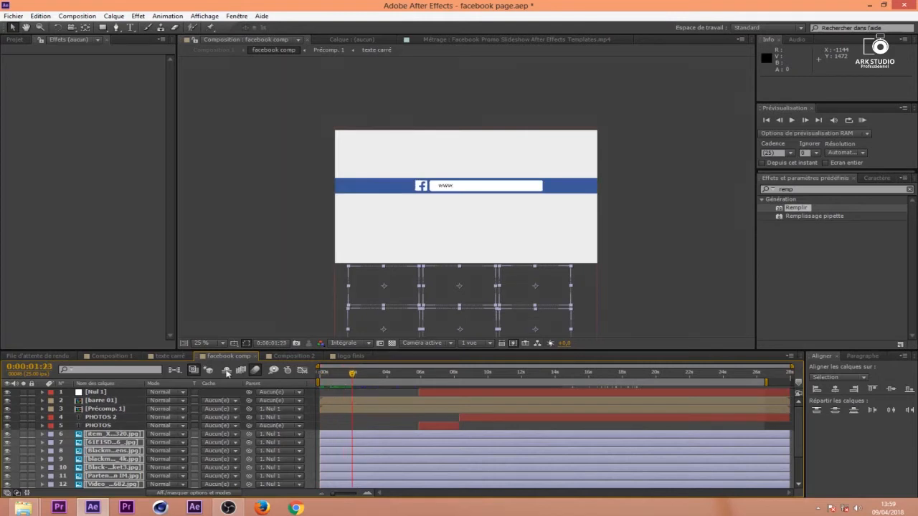
left_click(308, 356)
left_click(355, 356)
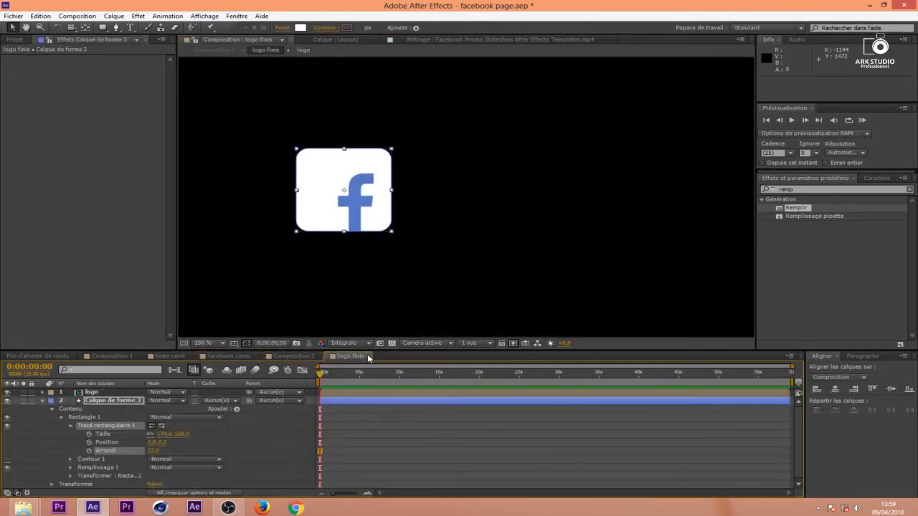
left_click(367, 356)
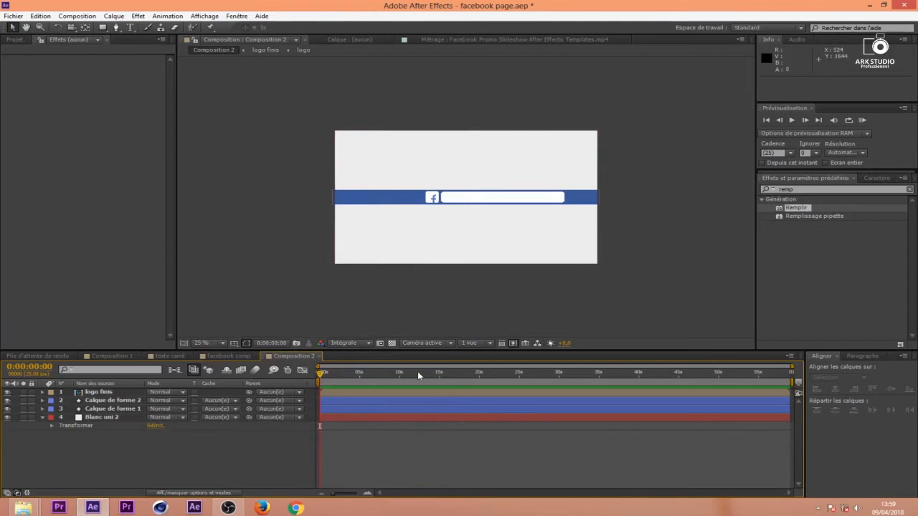
Expand the Composition 2 timeline to show about its first four seconds and set the current time to 0:00:01:00
left_click(362, 418)
key("equal")
key("equal")
key("equal")
key("equal")
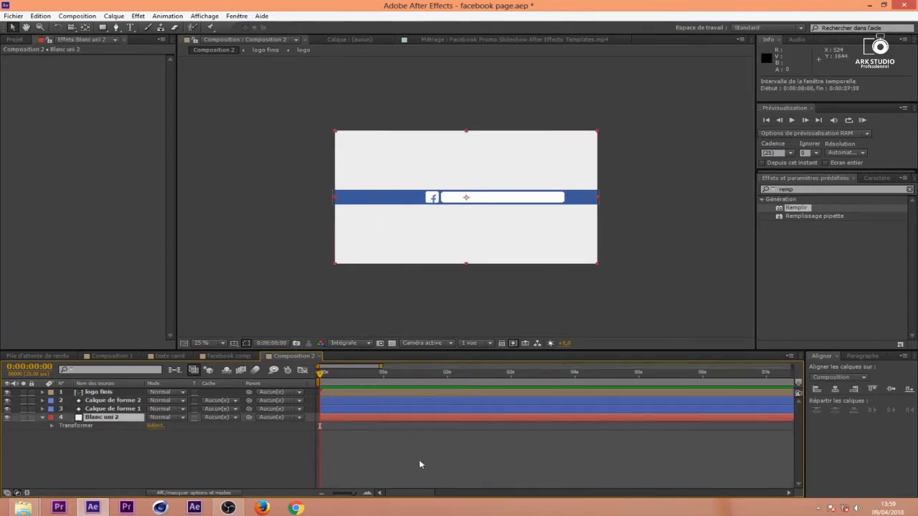
left_click(445, 380)
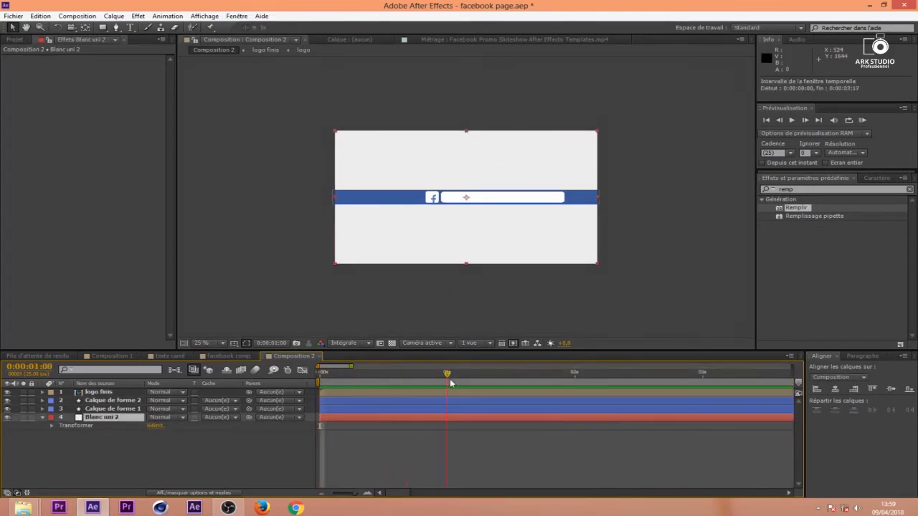
key("slash")
key("comma")
key("comma")
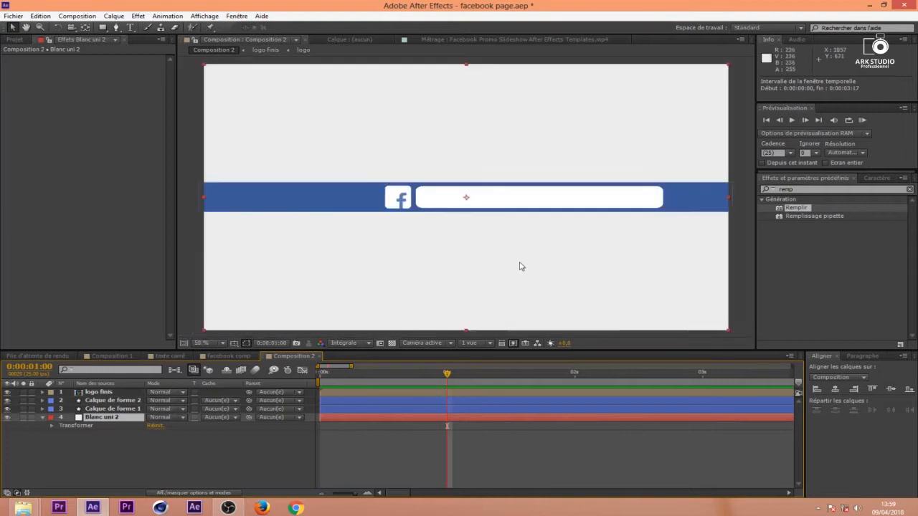
Keyframe the logo finis layer's position on the bar at 0:00:01:00 and just below the blue bar at 0:00:00:00
left_click(114, 410)
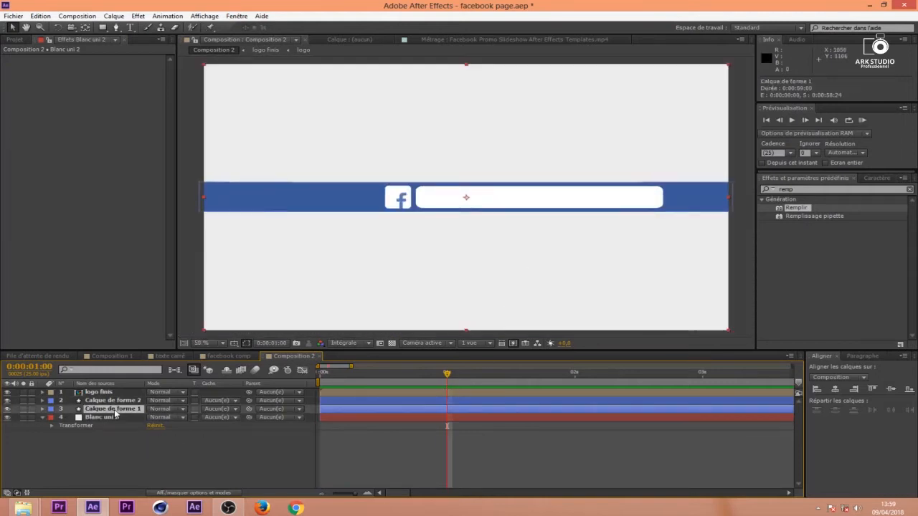
left_click(120, 403)
left_click(100, 393)
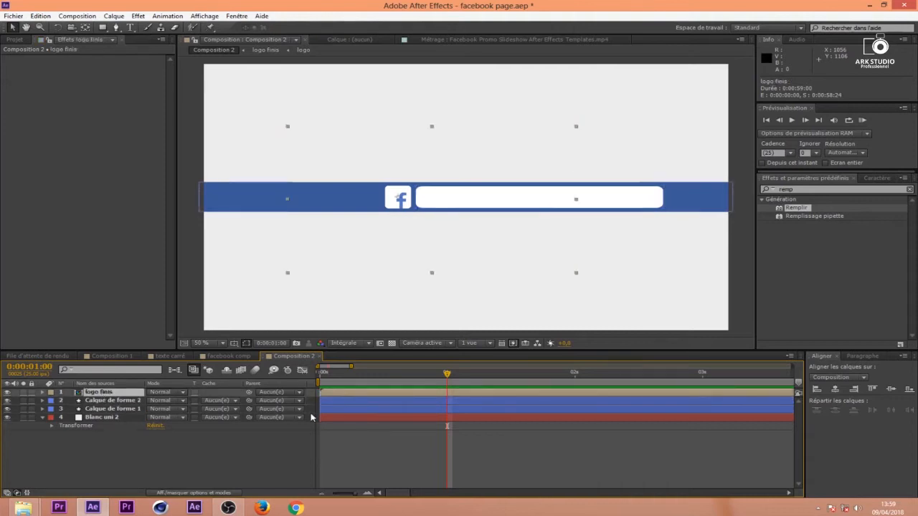
key("alt+shift+p")
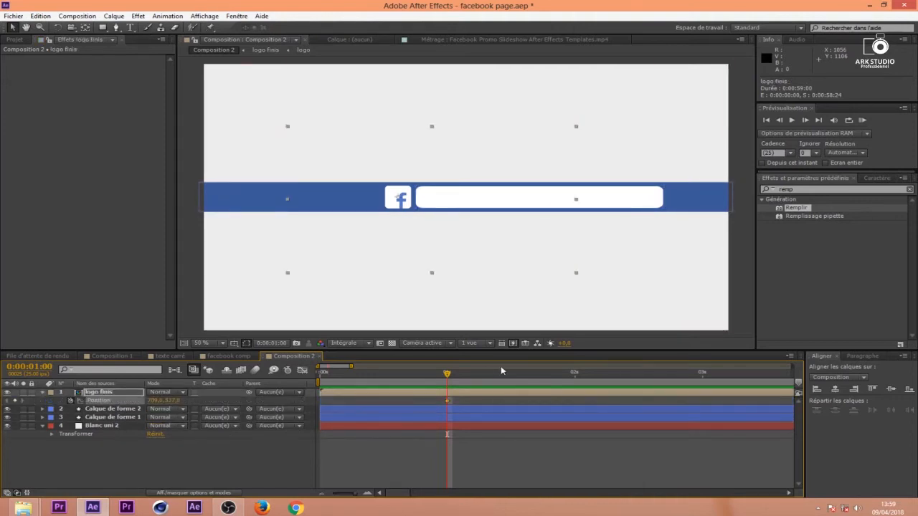
left_click(321, 372)
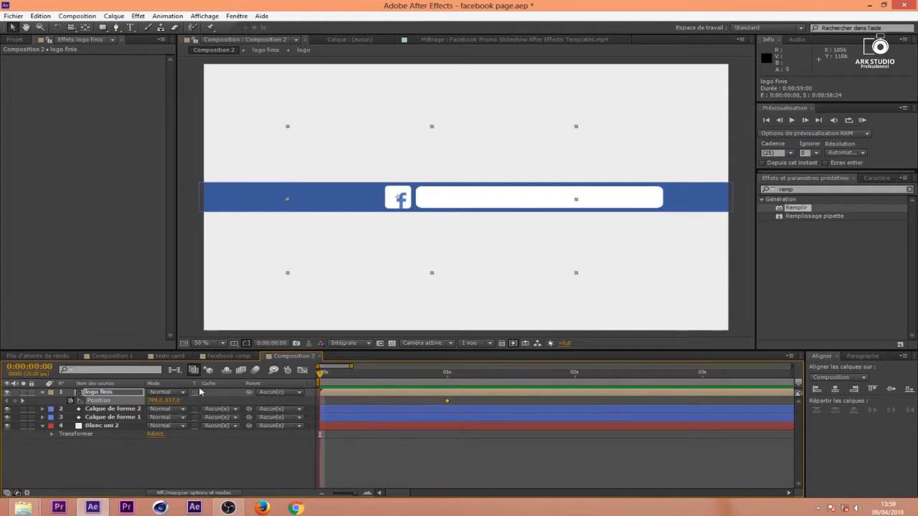
left_click_drag(172, 402, 260, 402)
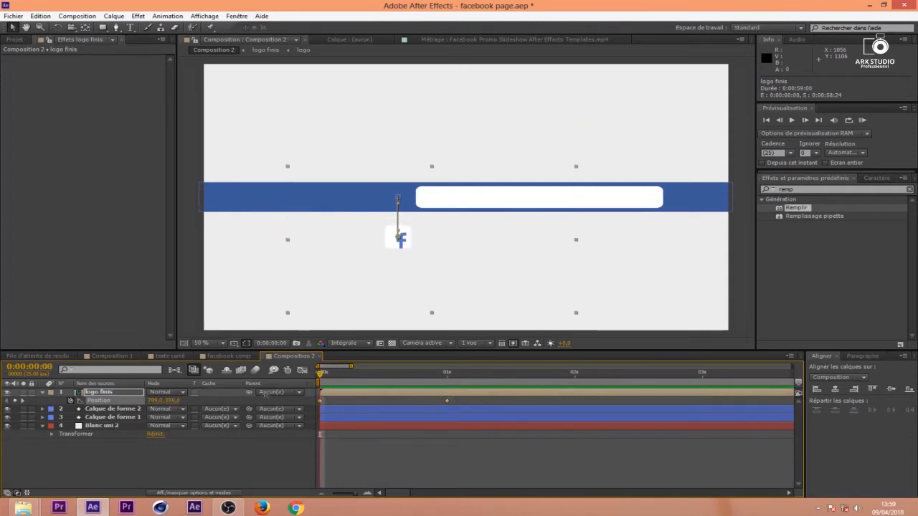
Set the current time to 0:00:00:10 and rename Calque de forme 2 to texte boite
left_click_drag(323, 373, 370, 388)
left_click(379, 412)
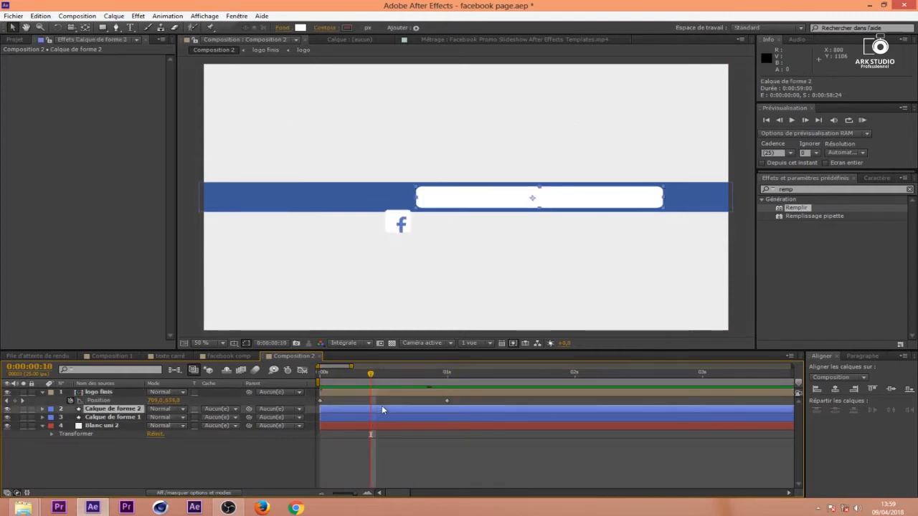
key("Return")
type("texte v")
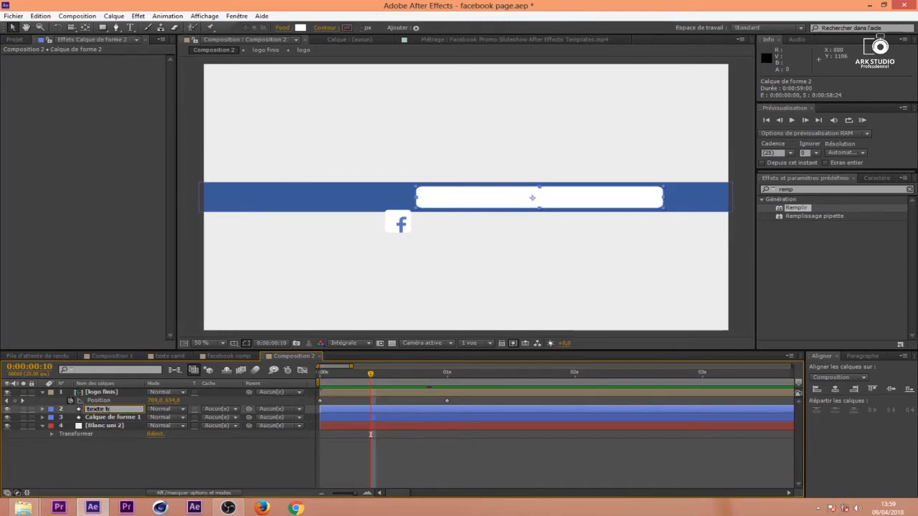
type("oite")
key("Return")
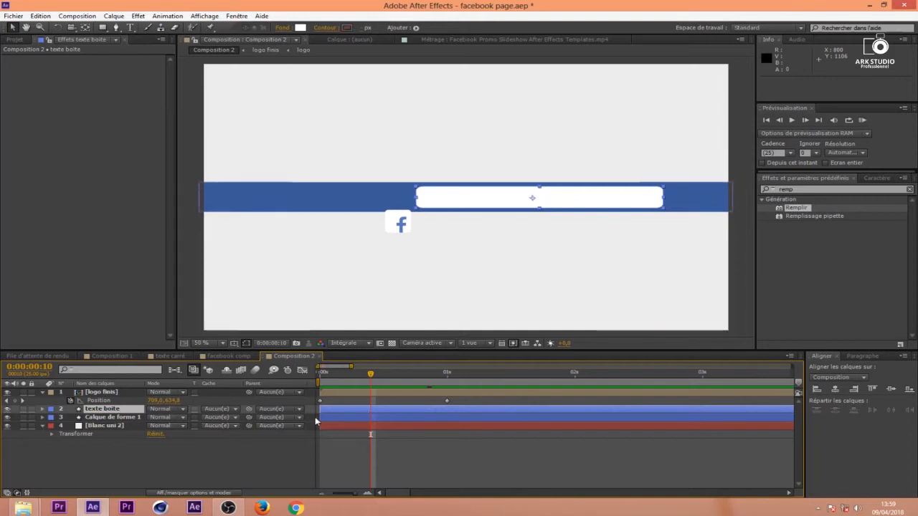
Keyframe texte boite's position on the bar at 0:00:01:00 and below it at Y 704 at 0:00:00:10
key("p")
left_click(80, 417)
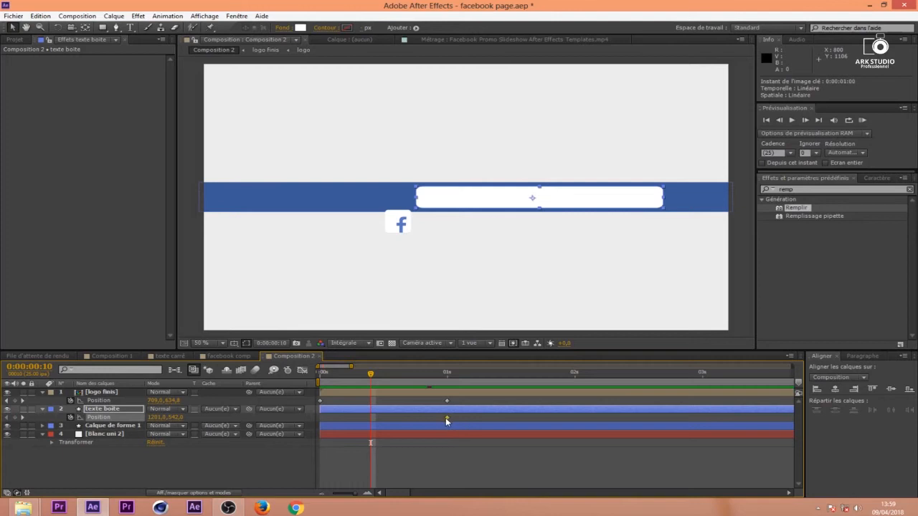
left_click_drag(178, 418, 266, 417)
left_click_drag(371, 376, 319, 408)
Keyframe the logo finis layer's rotation at 0° at 0:00:01:00 and slightly tilted at 0:00:00:00
left_click(336, 393)
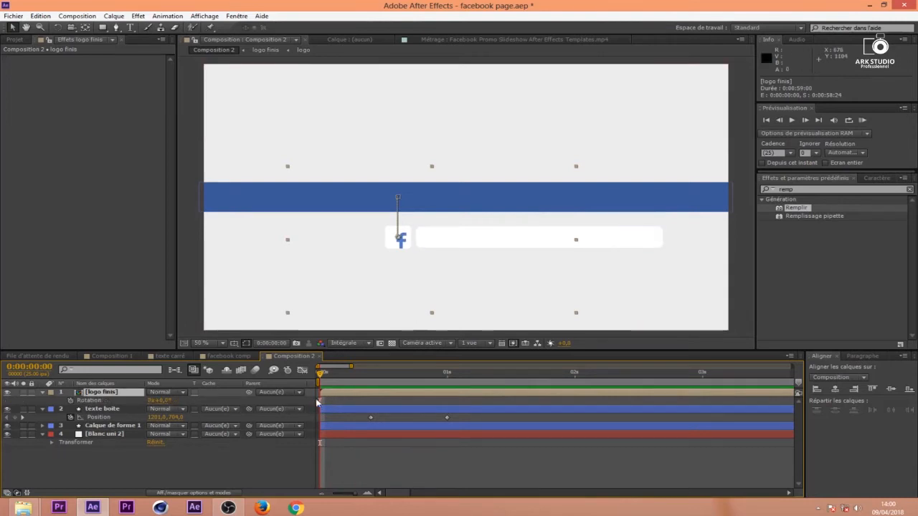
left_click_drag(323, 372, 447, 373)
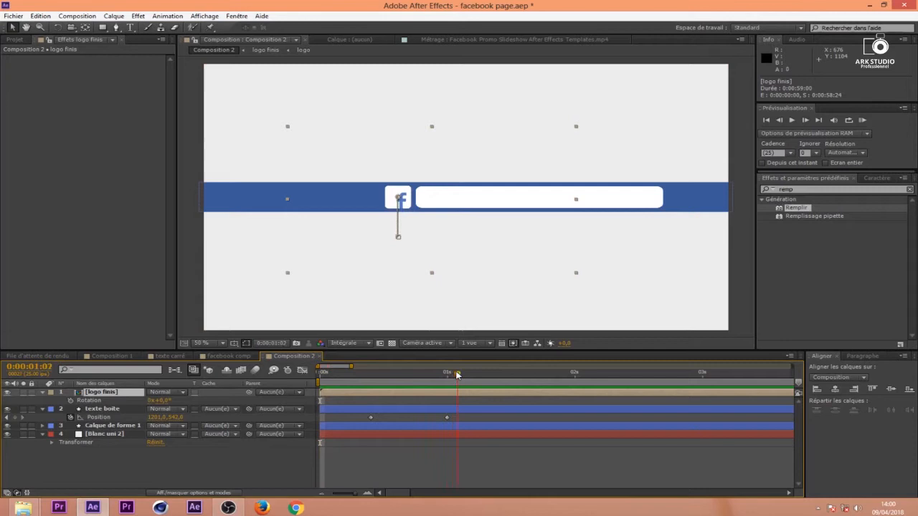
left_click(70, 400)
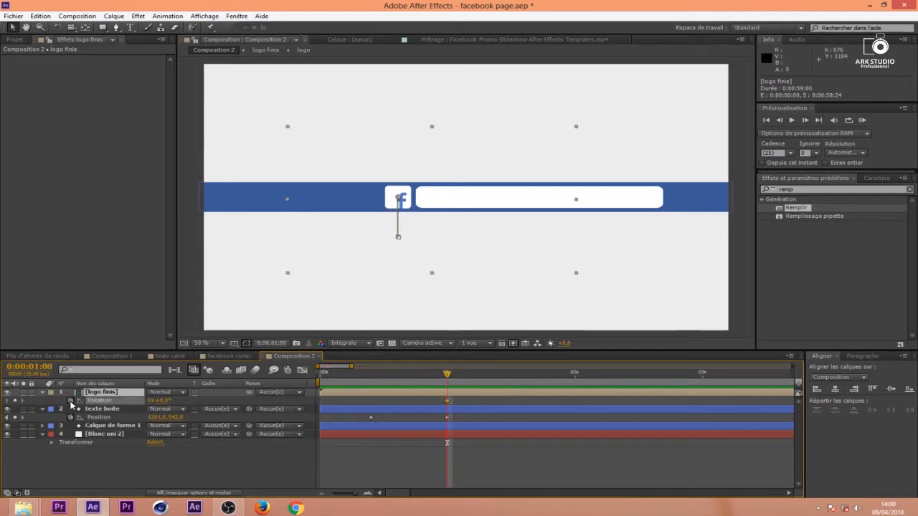
left_click_drag(447, 374, 320, 398)
left_click_drag(165, 401, 193, 405)
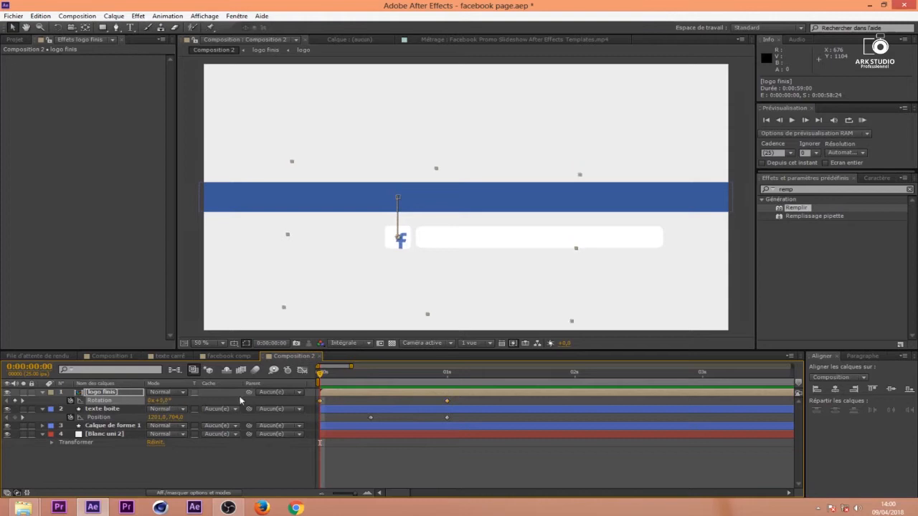
Try a starting rotation of 45° for logo finis at 0:00:00:00 and preview the turn
left_click(161, 402)
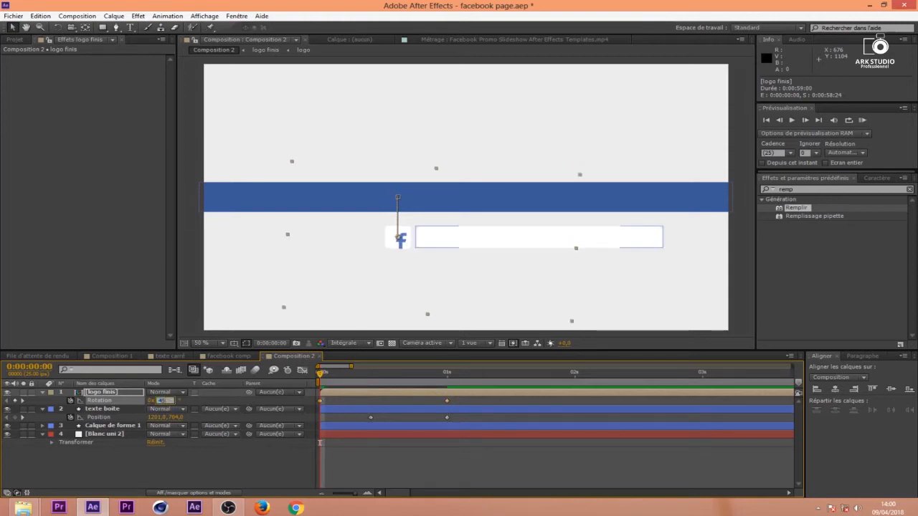
type("45")
key("Return")
left_click_drag(321, 375, 315, 398)
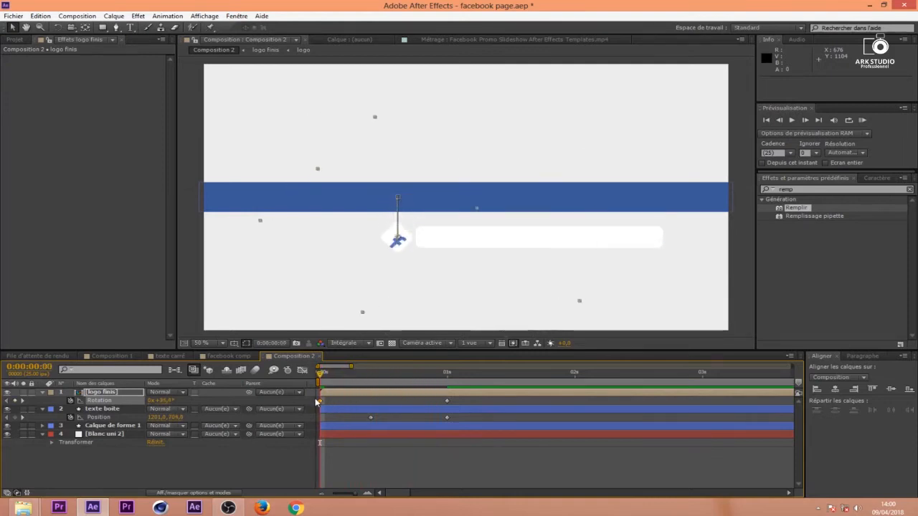
Set the logo finis starting rotation to 90° and shift that rotation keyframe to 0:00:00:04
left_click(163, 400)
type("90")
key("Return")
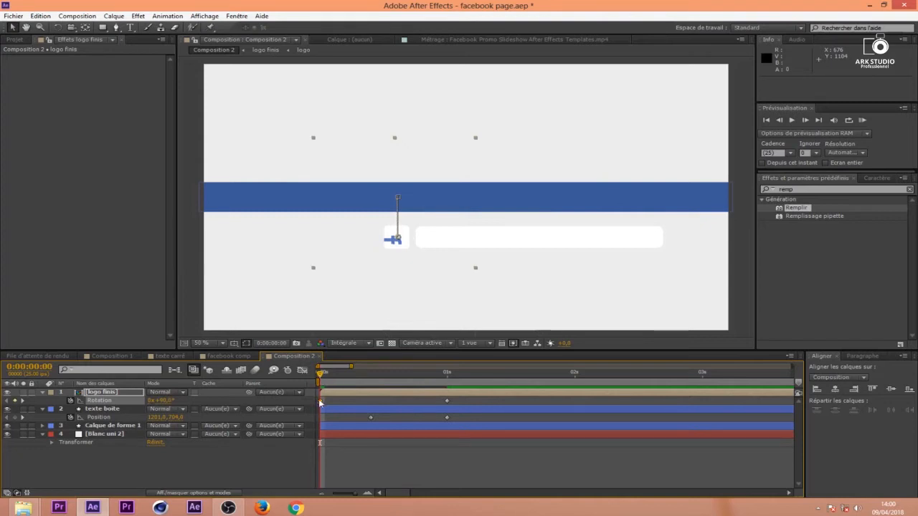
left_click_drag(320, 401, 446, 400)
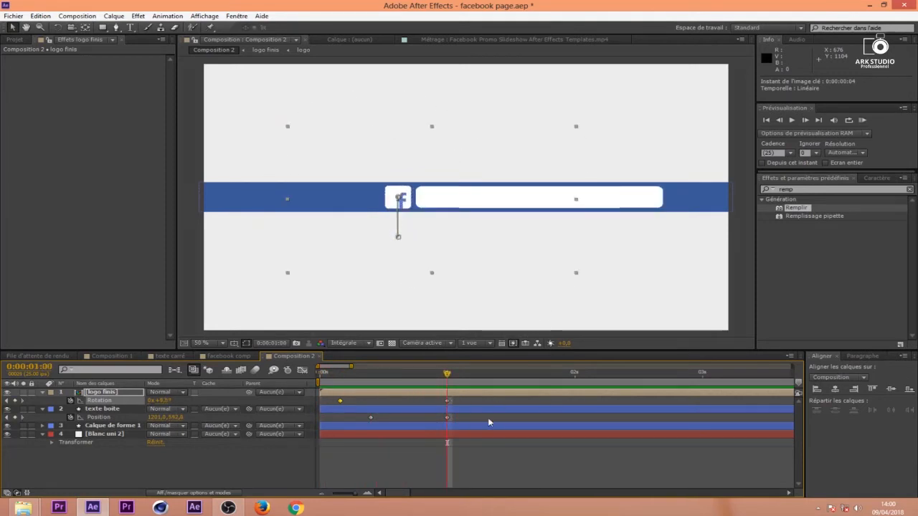
Rename the Calque de forme 1 layer to barre bleu
left_click(487, 417)
left_click(463, 425)
key("Return")
type("barre")
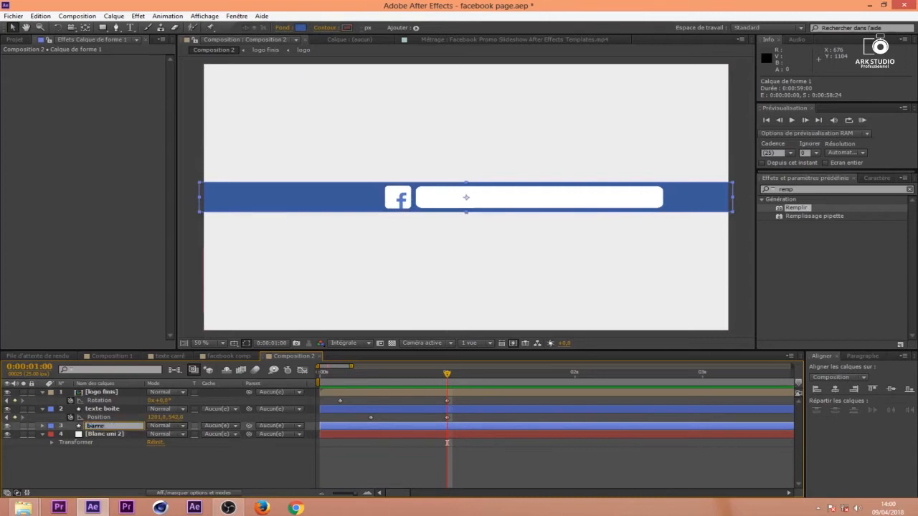
type(" bleu")
key("Return")
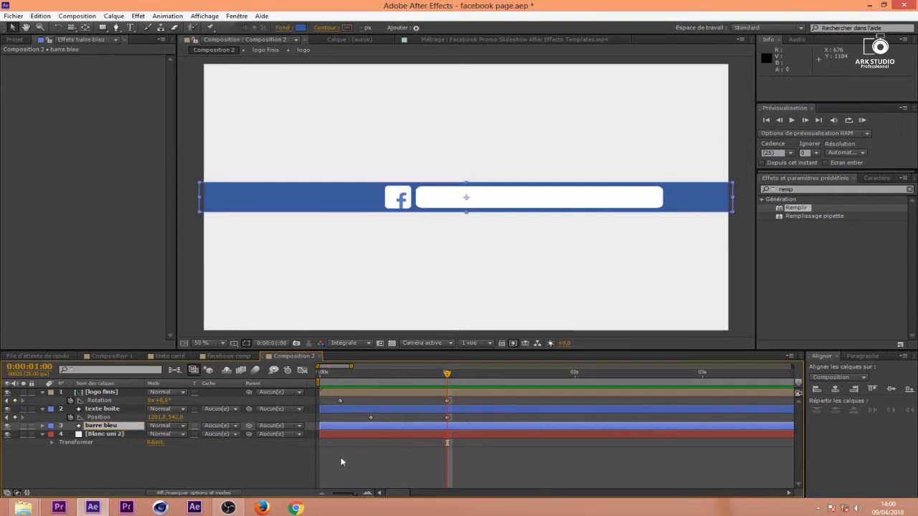
Keyframe the barre bleu layer's current position and place that keyframe at 0:00:00:10
key("alt+shift+p")
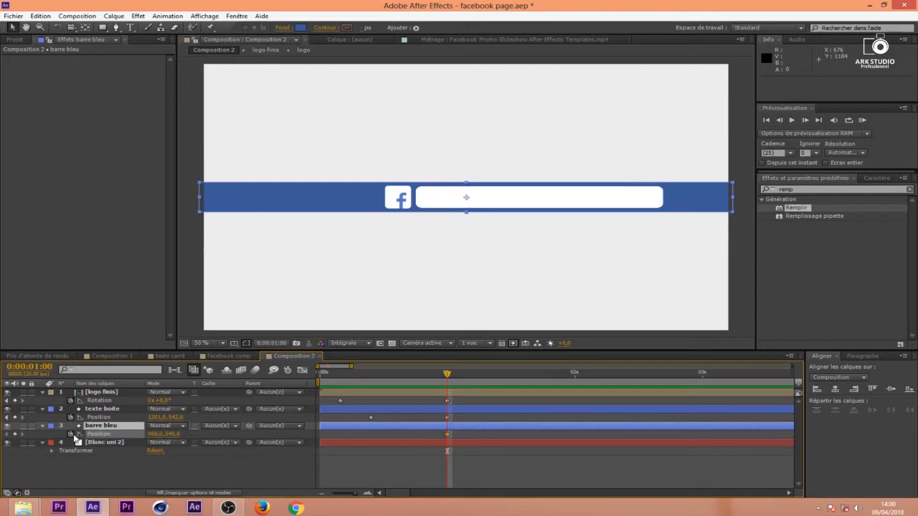
key("Home")
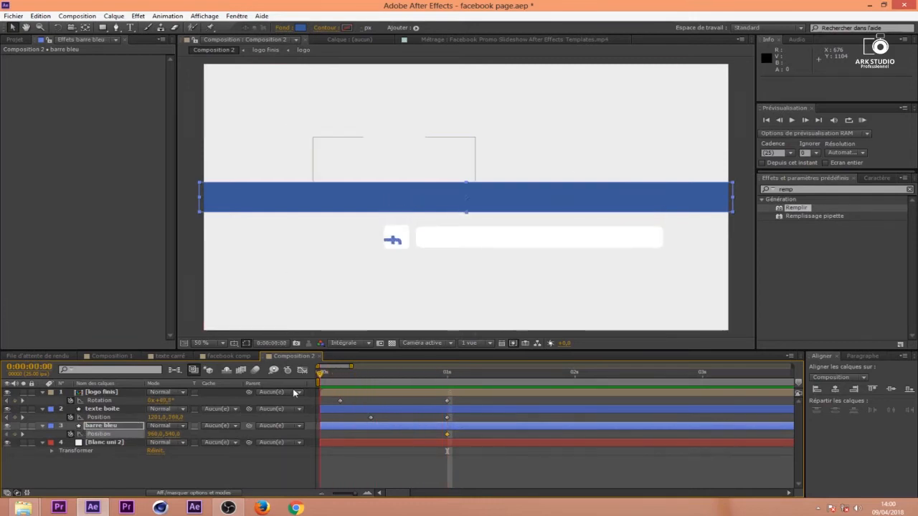
left_click_drag(446, 434, 370, 438)
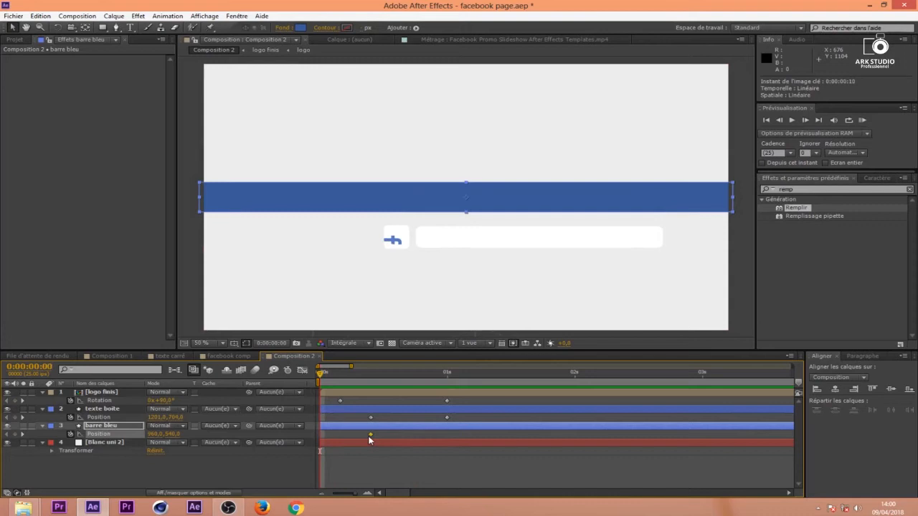
Delay the logo finis and texte boite layers together so that they start at 0:00:00:07
left_click(463, 400)
left_click(460, 409)
left_click(435, 393, "shift")
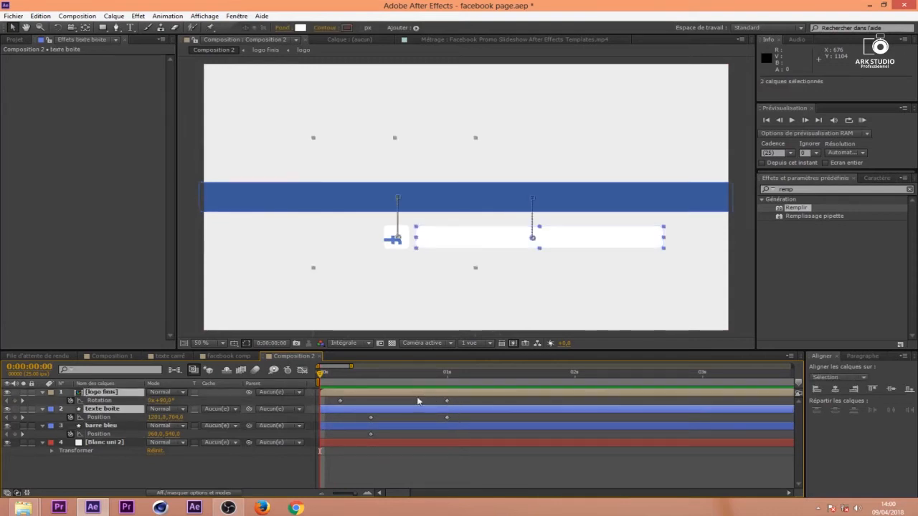
left_click_drag(390, 395, 422, 391)
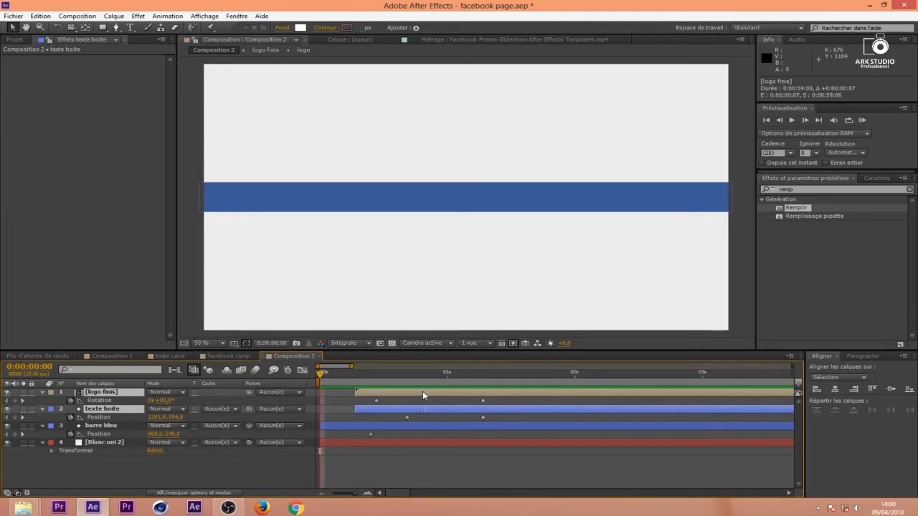
Keyframe barre bleu lower in the frame at 0:00:00:00 so it rises to the centre, and preview the motion
left_click(338, 430)
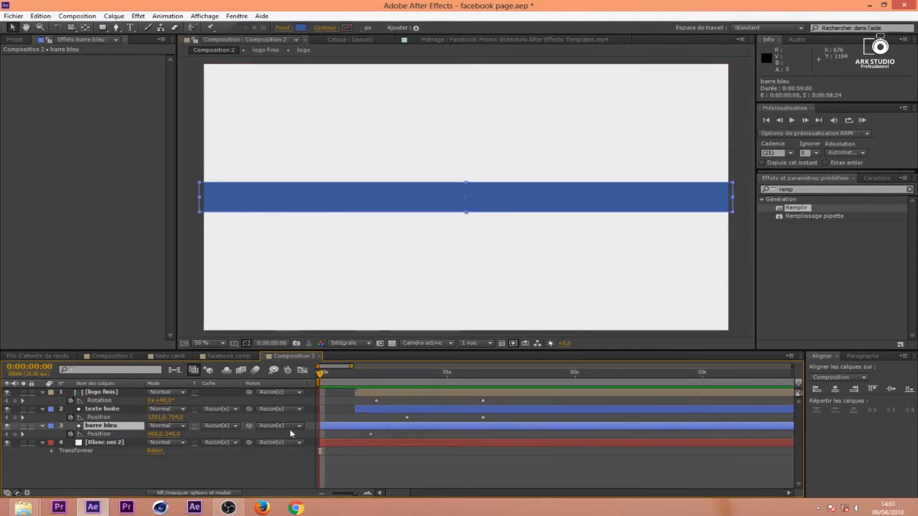
key("comma")
left_click_drag(169, 434, 272, 434)
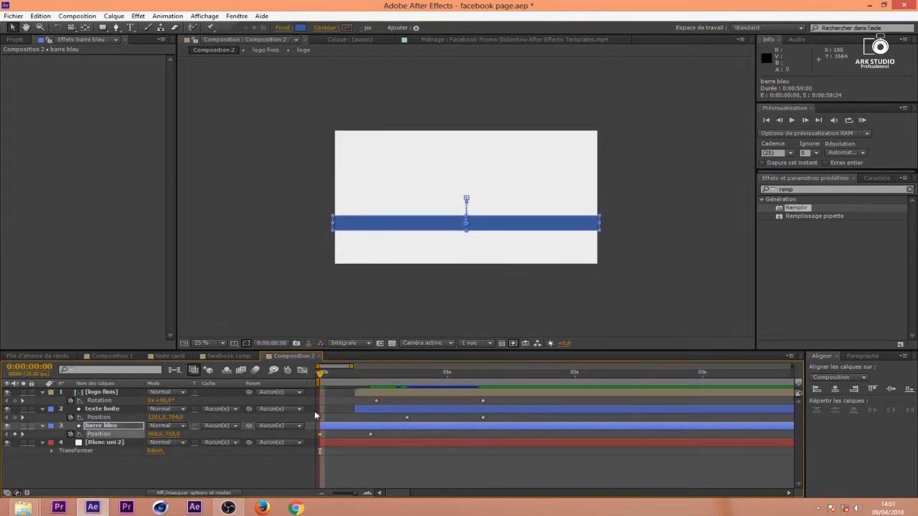
left_click_drag(324, 376, 487, 398)
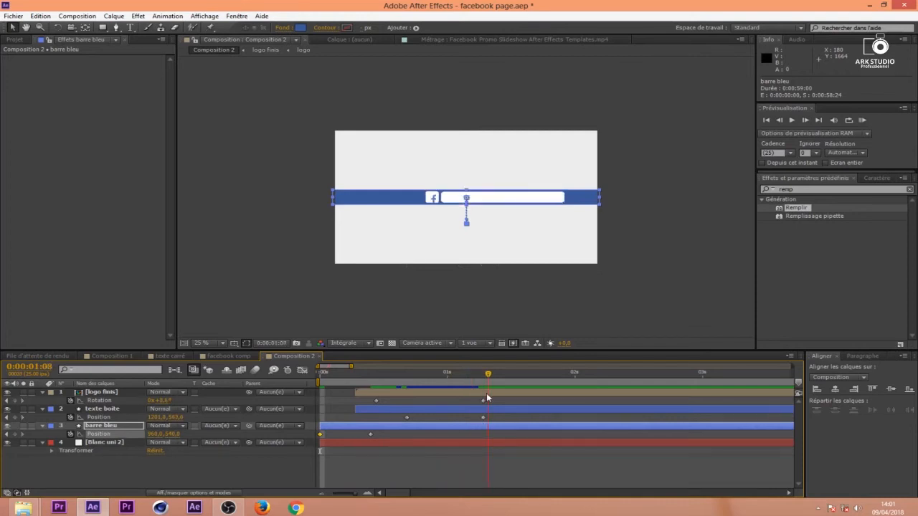
Move barre bleu's end position keyframe to 0:00:00:17 and end the work area at 0:00:02:00
left_click(380, 438)
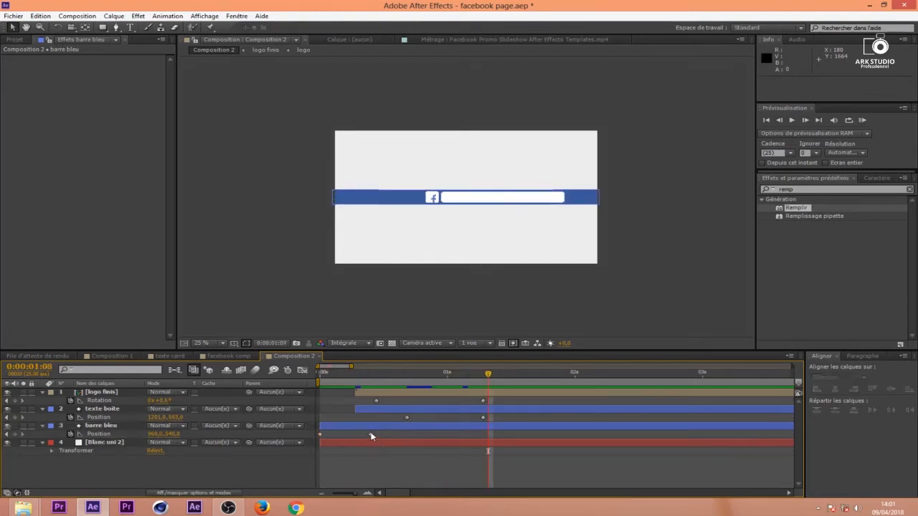
left_click(371, 436)
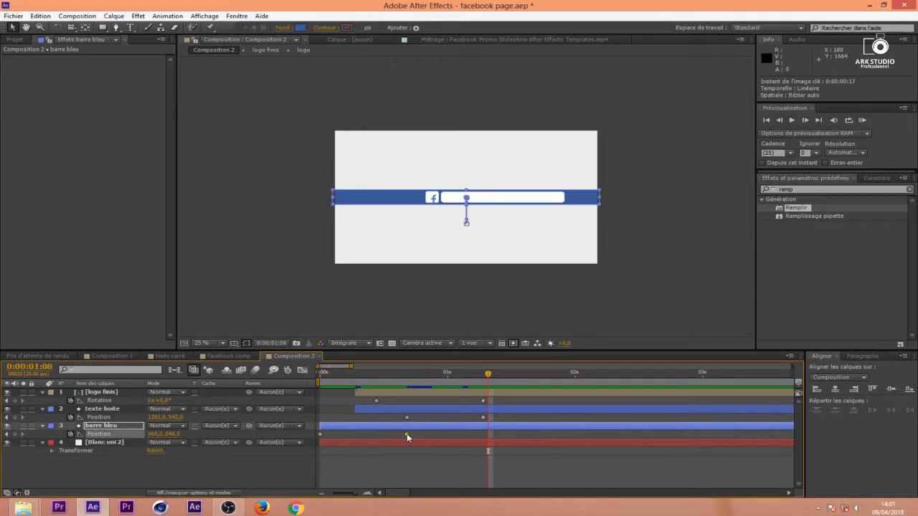
left_click(324, 385)
left_click_drag(324, 385, 493, 405)
left_click(574, 374)
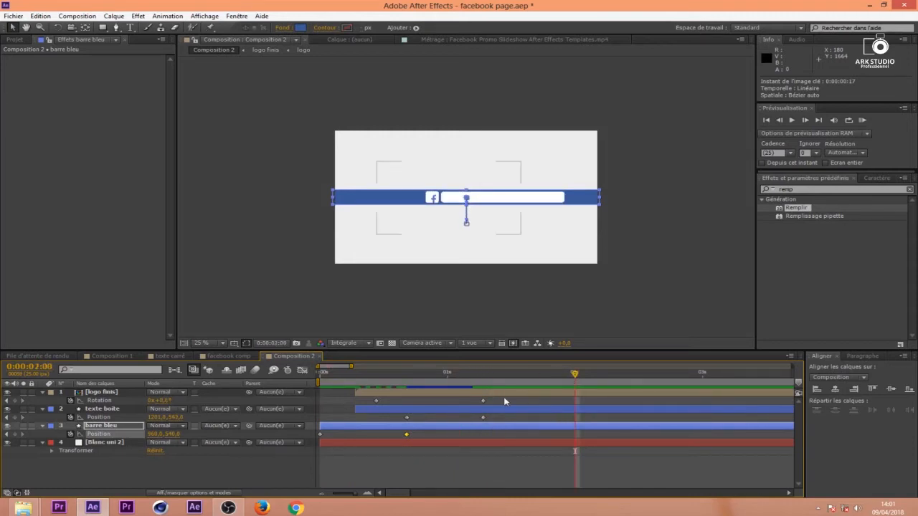
key("n")
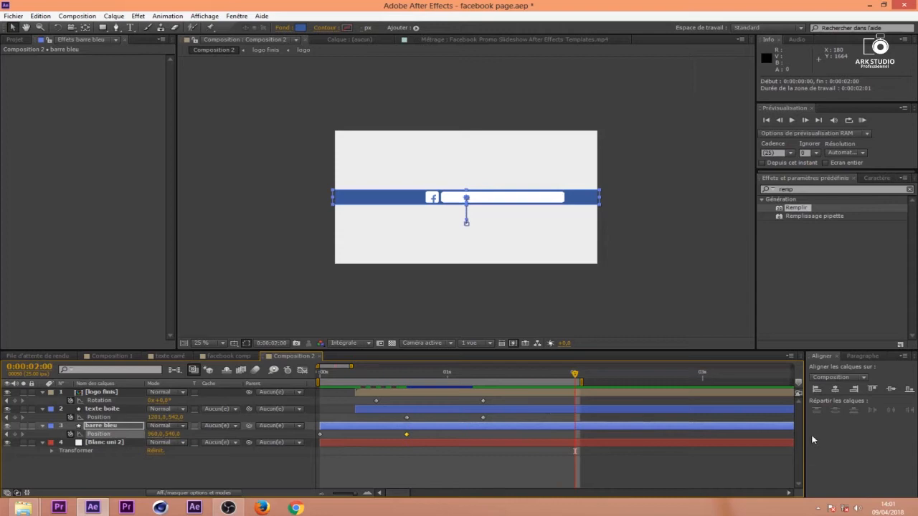
Shift logo finis and texte boite about four frames later and move their end keyframes to 0:00:01:24
left_click_drag(495, 400, 359, 402)
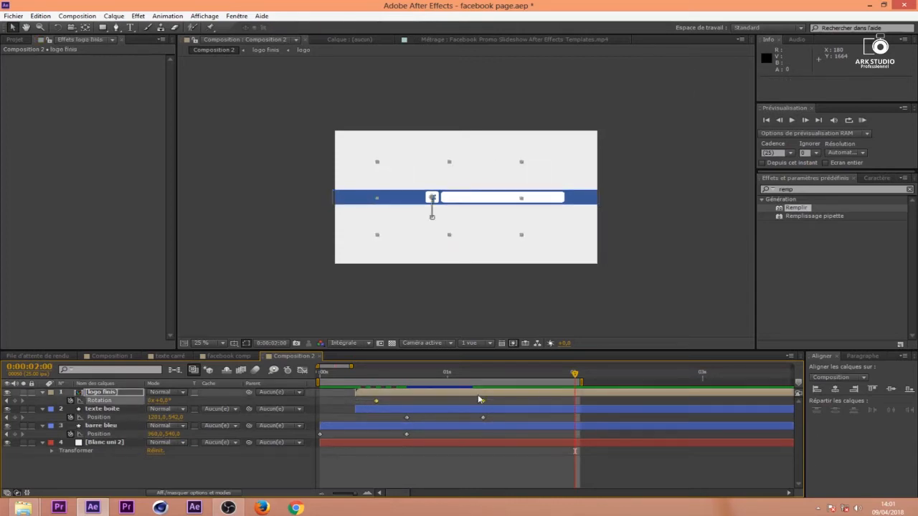
left_click_drag(493, 407, 513, 408)
left_click(502, 419)
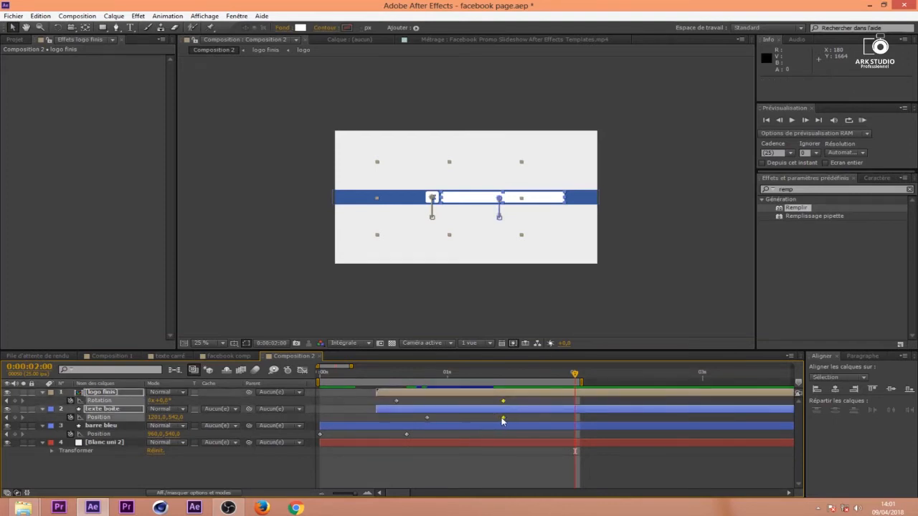
left_click(504, 419)
left_click_drag(554, 419, 570, 419)
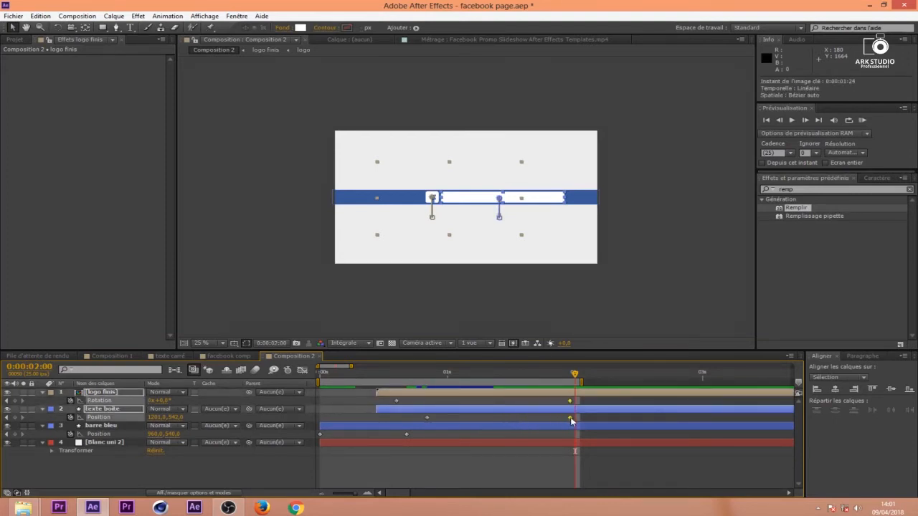
Start the logo finis and texte boite layers at 0:00:00:17 and extend the work area to about two and a half seconds
left_click(488, 380)
left_click_drag(457, 385, 355, 399)
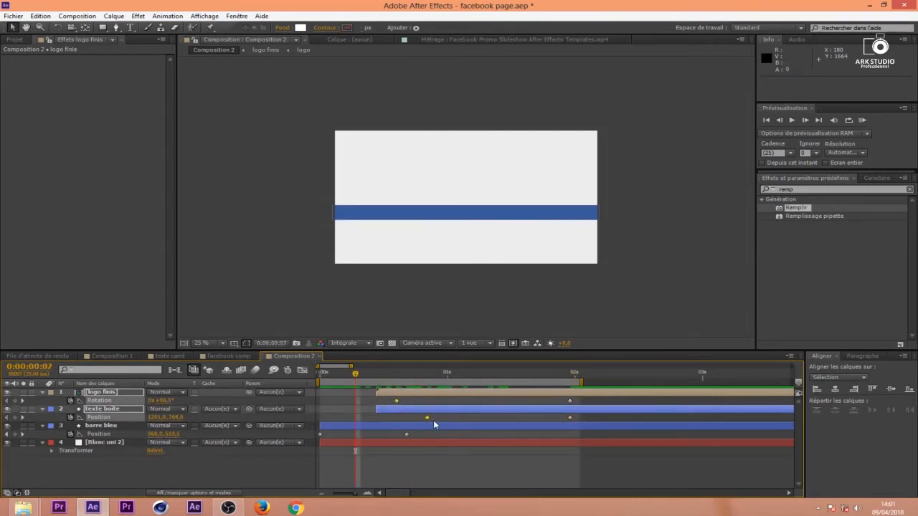
left_click_drag(427, 394, 462, 393)
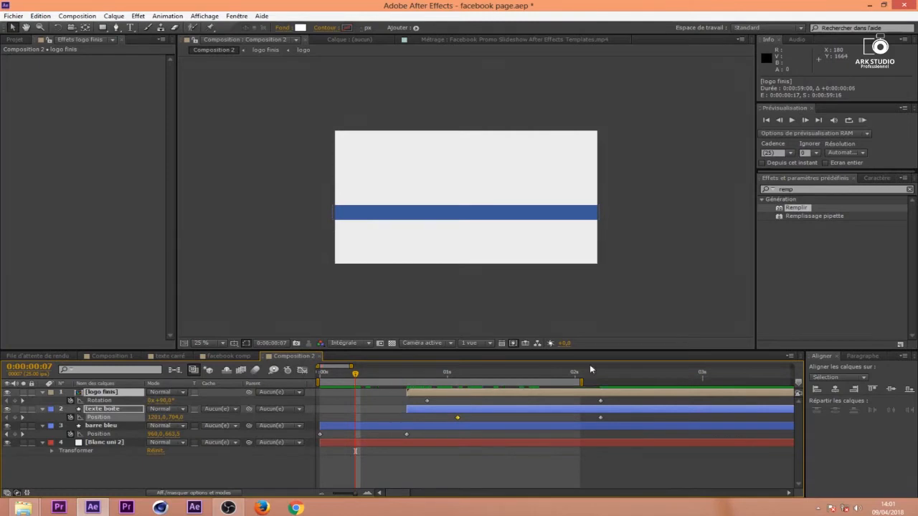
left_click_drag(581, 382, 647, 382)
Move barre bleu's end position keyframe to just after 0:00:01:00 and apply Easy Ease to both of its position keyframes
left_click_drag(406, 434, 280, 446)
left_click(454, 439)
key("F9")
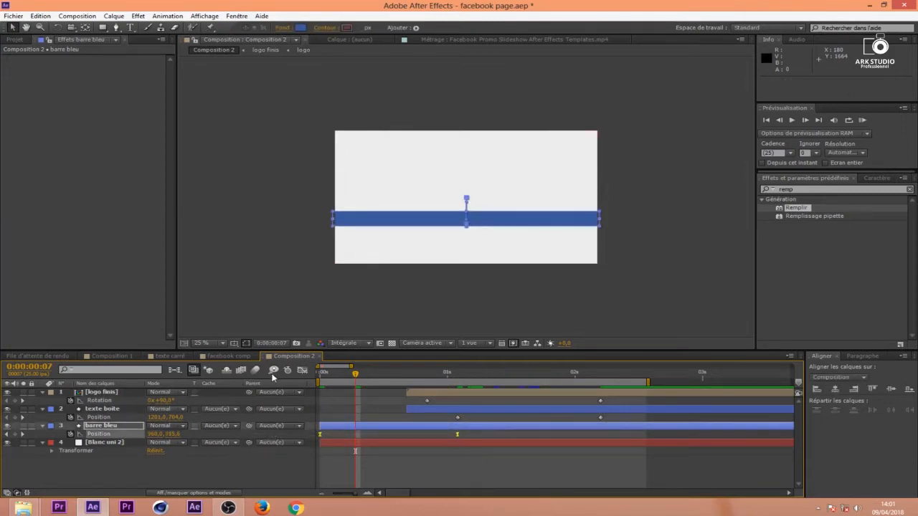
Reshape barre bleu's position speed curve in the graph editor so the bar slows gradually into its end keyframe
left_click(302, 370)
left_click_drag(435, 468, 395, 467)
left_click(302, 369)
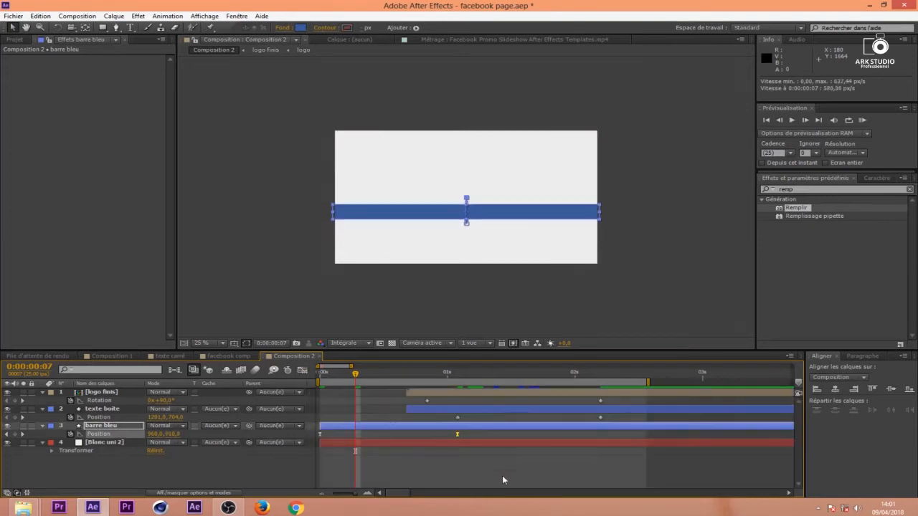
Apply Easy Ease to the logo finis rotation and texte boite position keyframes, and reshape their speed curves for a fast start and slow finish
left_click_drag(621, 423, 529, 376)
key("F9")
left_click(301, 370)
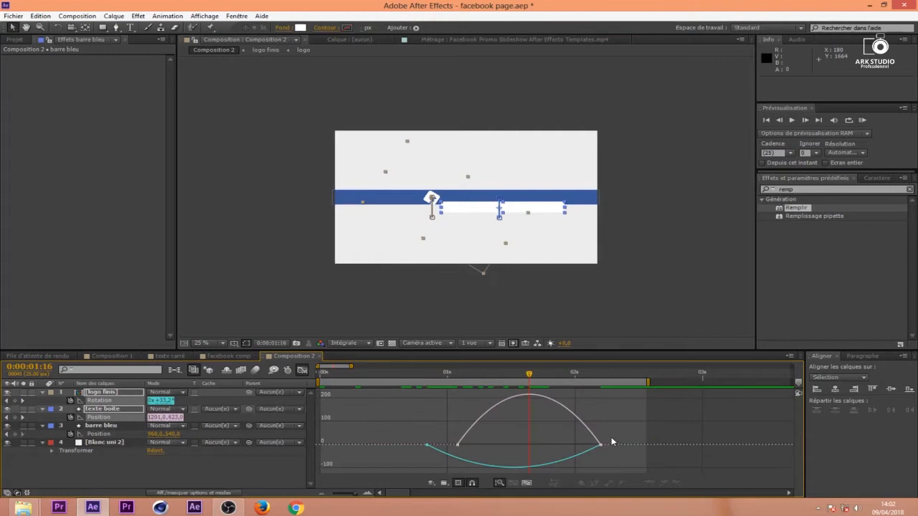
left_click_drag(572, 446, 509, 450)
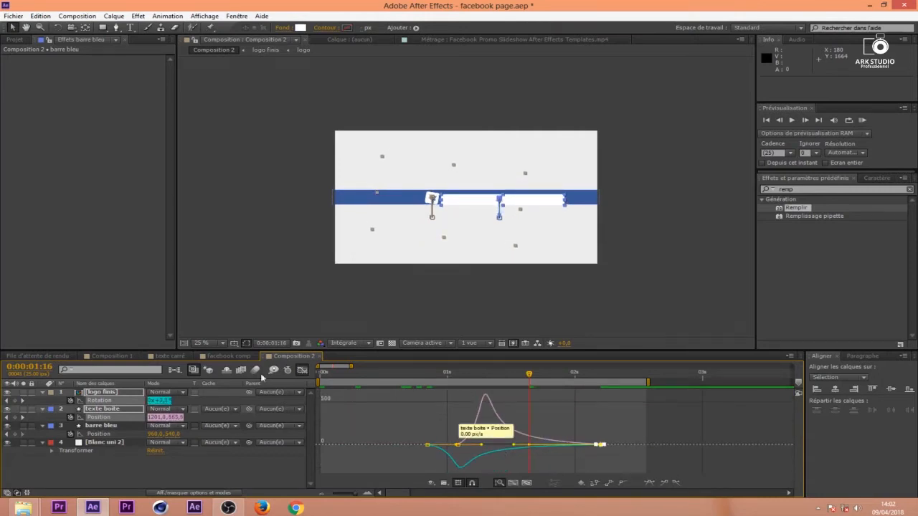
Return to the layer bar view and play a RAM preview of the eased animation
left_click(303, 371)
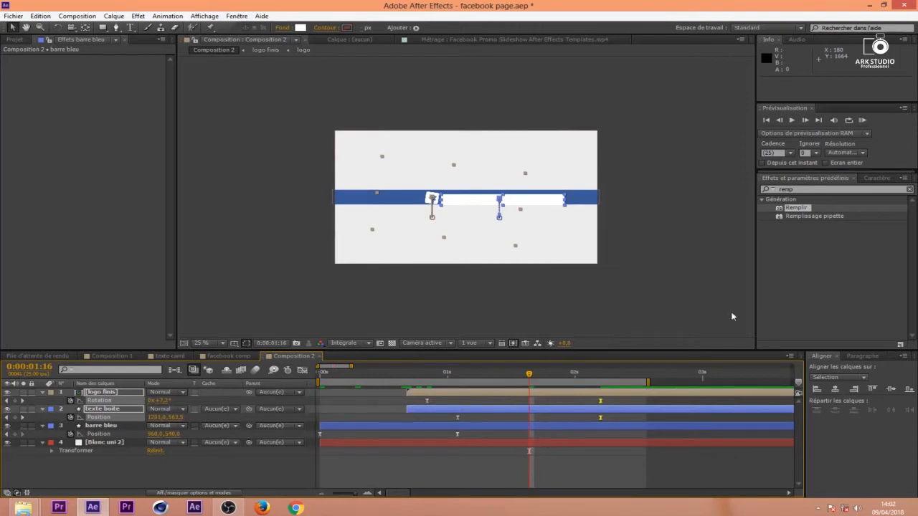
left_click(861, 119)
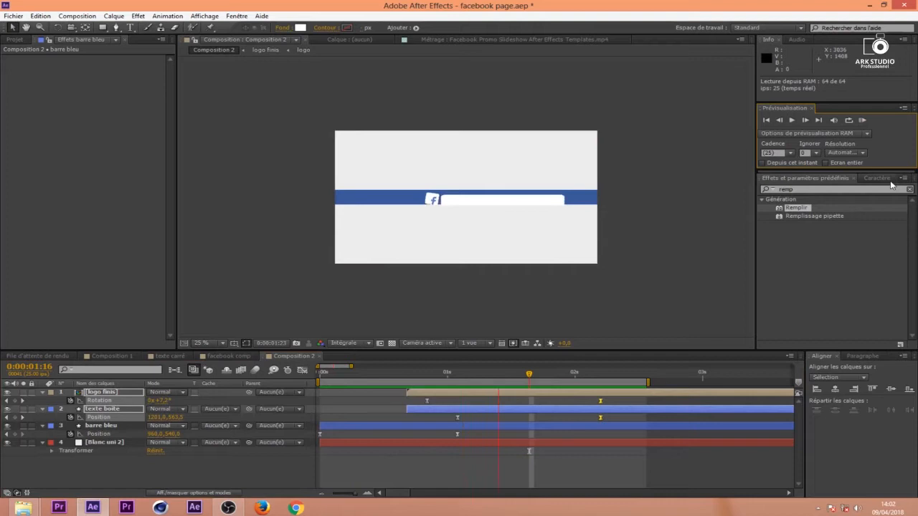
left_click(376, 427)
Duplicate the barre bleu layer and delete the position keyframes from the copy
left_click(376, 427)
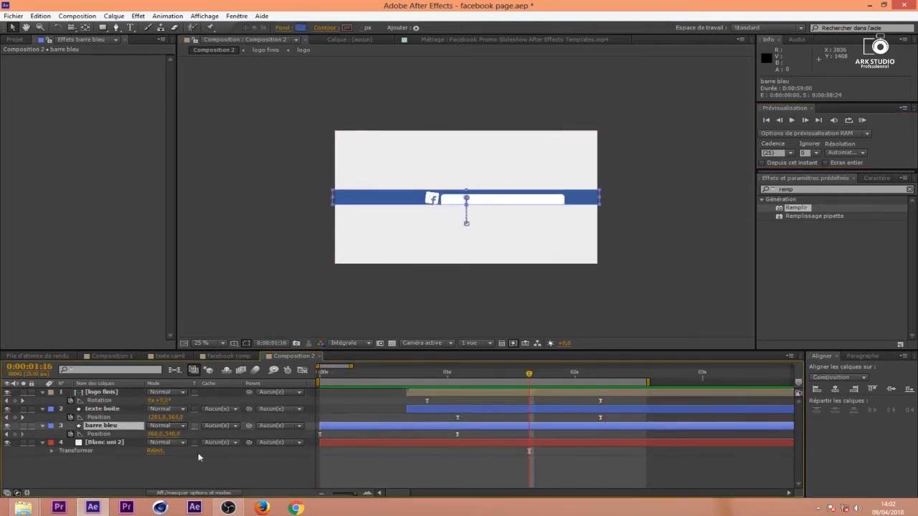
left_click(51, 426)
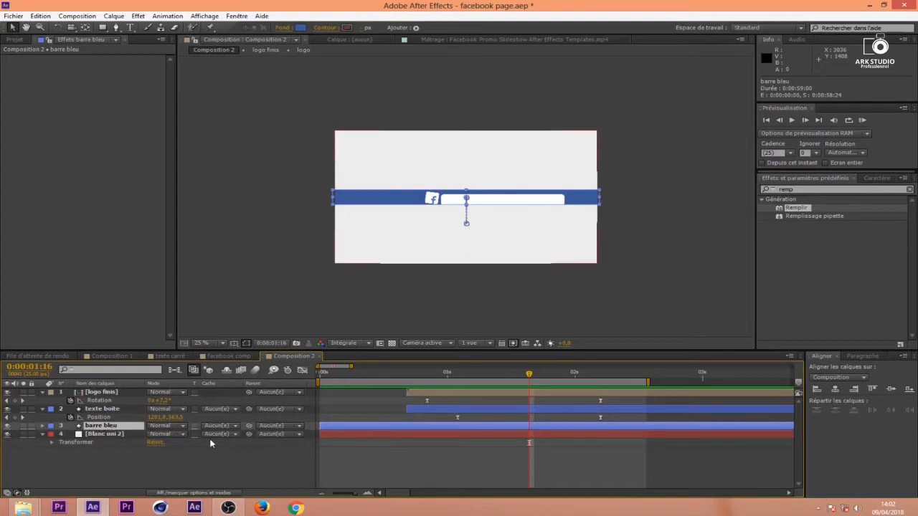
key("ctrl+d")
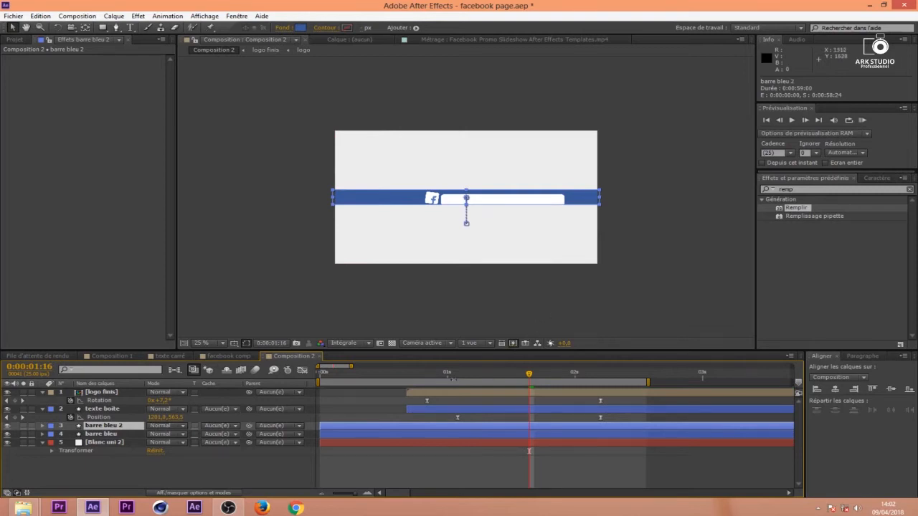
key("p")
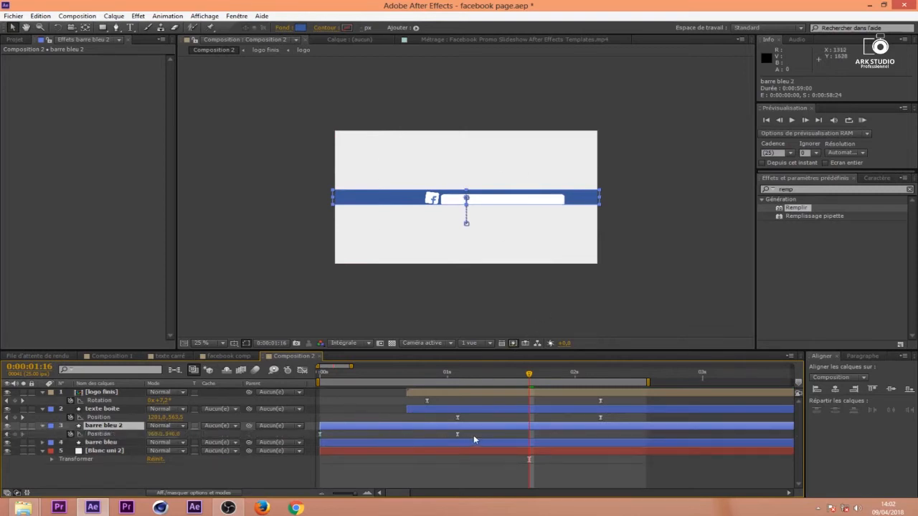
left_click(268, 434)
key("Delete")
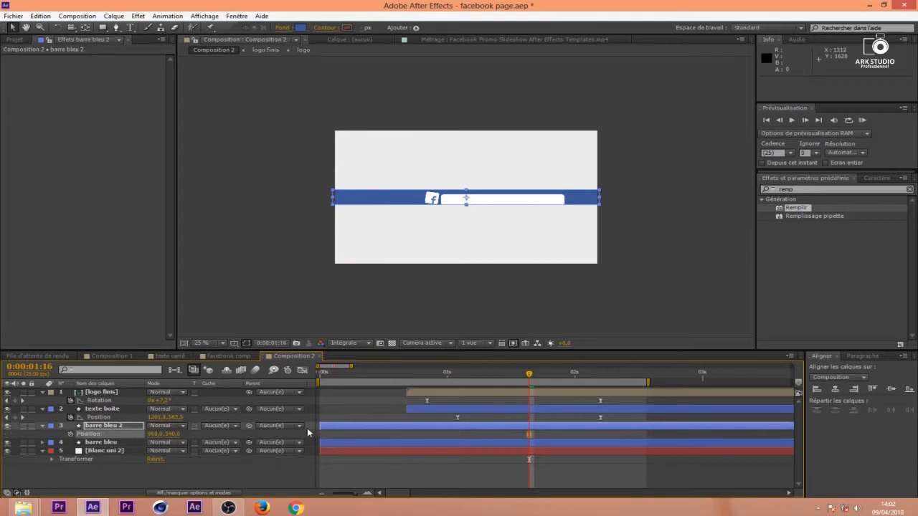
Increase the duplicate bar's vertical scale to about 178% and rename the layer "barre bleu mask"
key("s")
left_click_drag(184, 434, 206, 435)
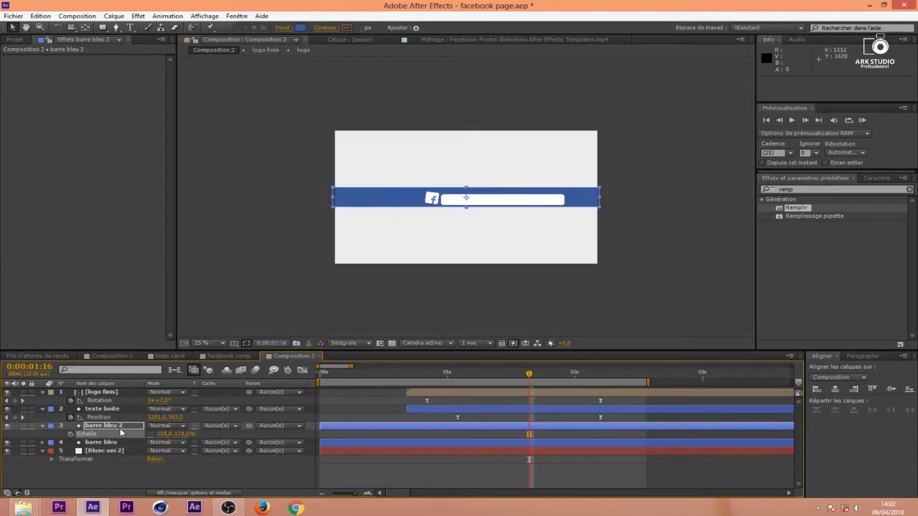
key("Return")
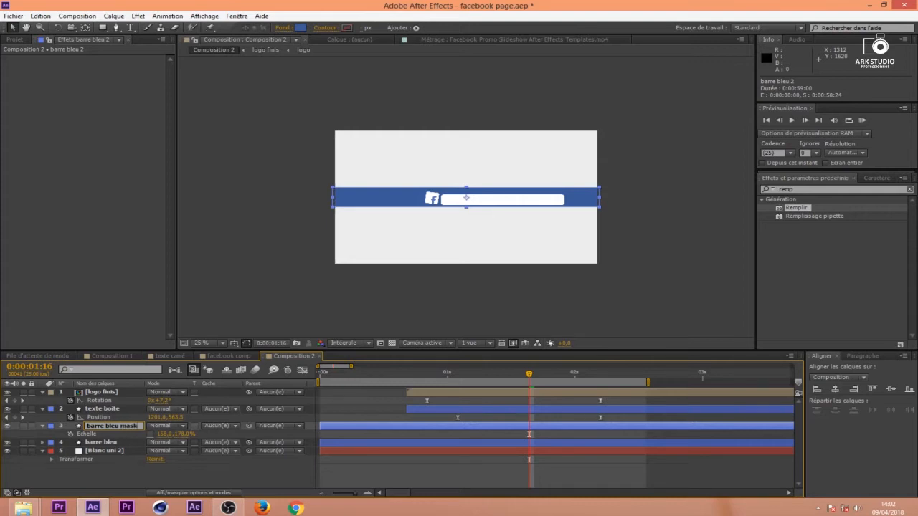
key("Return")
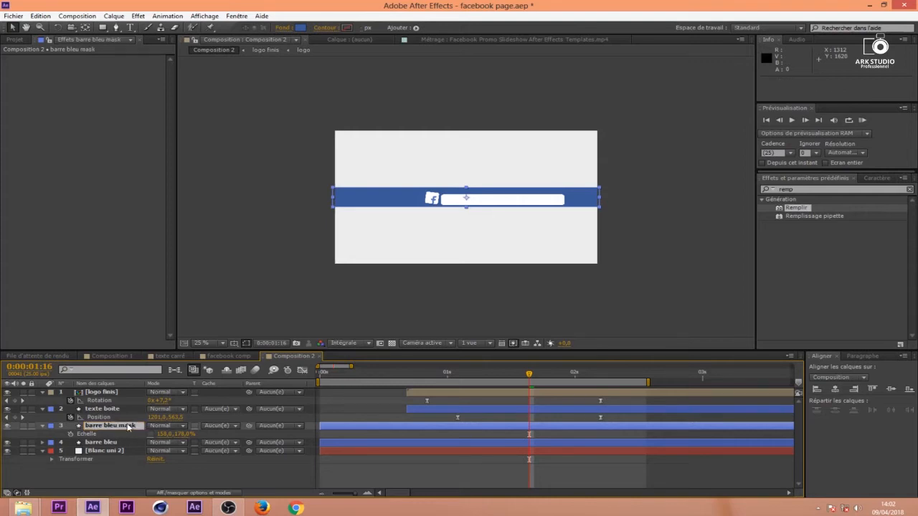
Collapse the barre bleu mask layer and set barre bleu's track matte to Alpha barre bleu mask
left_click(42, 426)
left_click(100, 434)
left_click(227, 434)
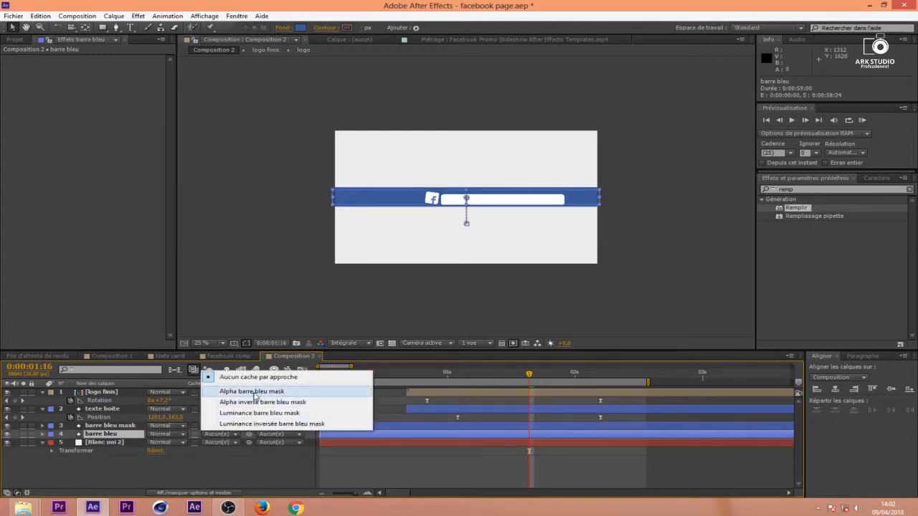
left_click(275, 392)
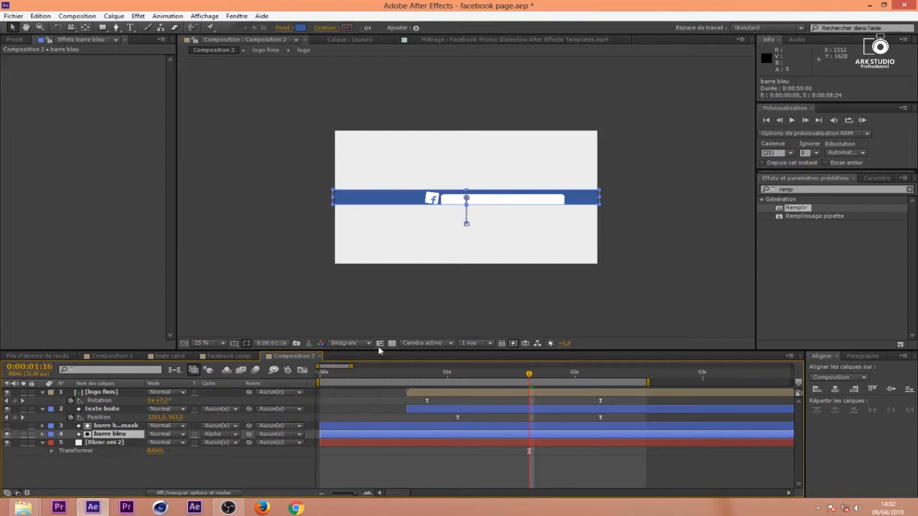
At 0:00:02:01, draw a white rectangle about 210 px wide on a new shape layer, covering the Facebook logo with a margin
left_click_drag(528, 374, 578, 387)
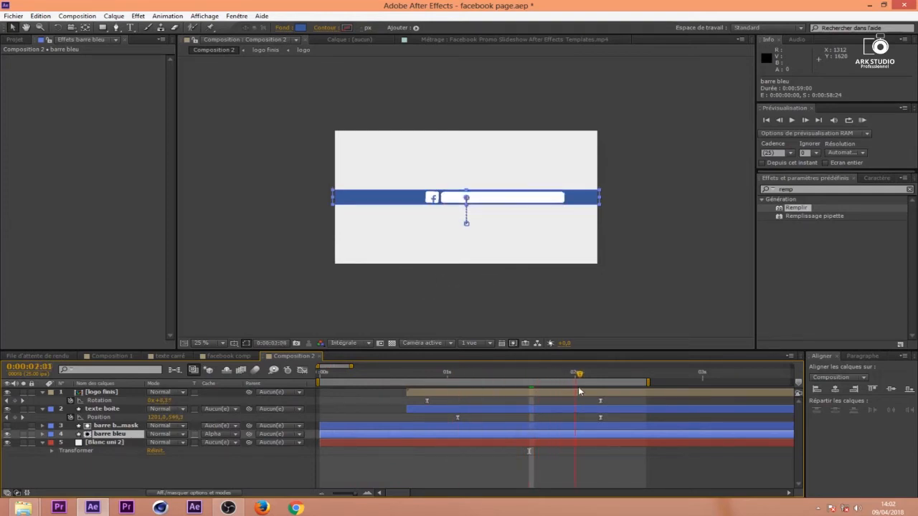
key("period")
key("period")
key("period")
key("period")
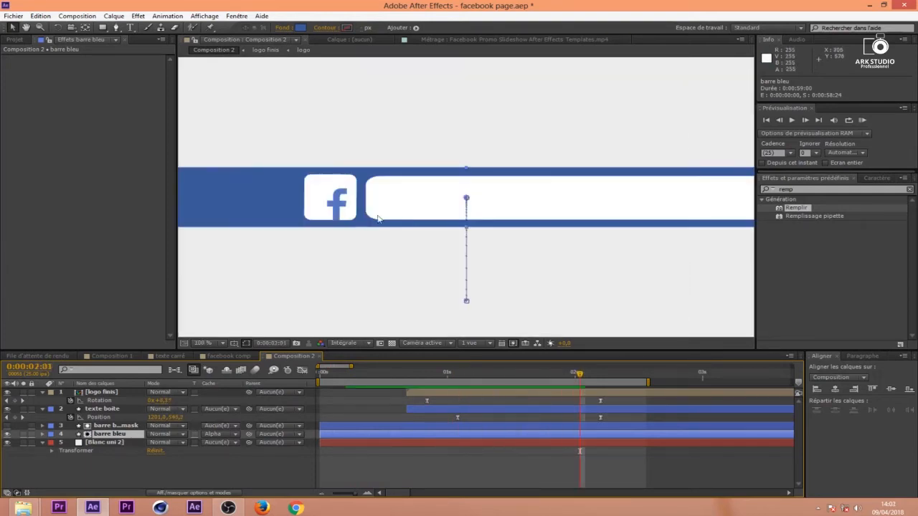
left_click(102, 28)
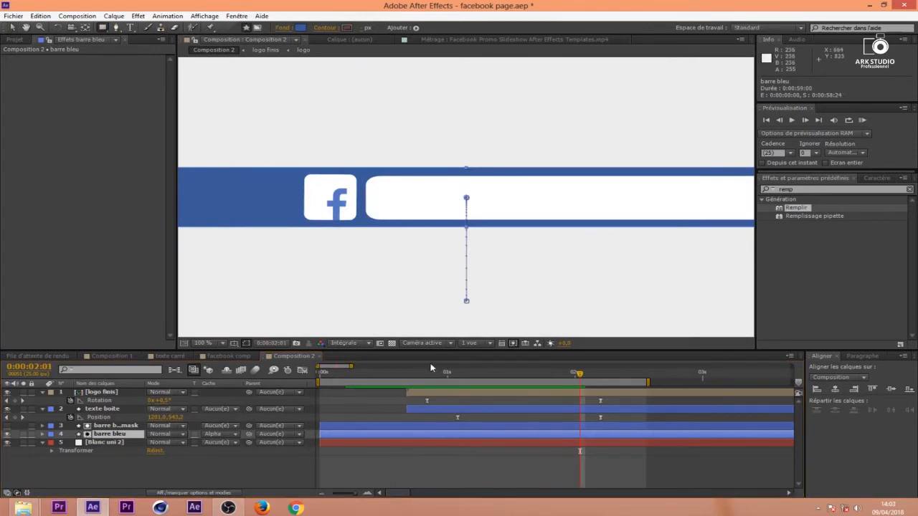
left_click(403, 466)
left_click_drag(282, 158, 348, 225)
key("v")
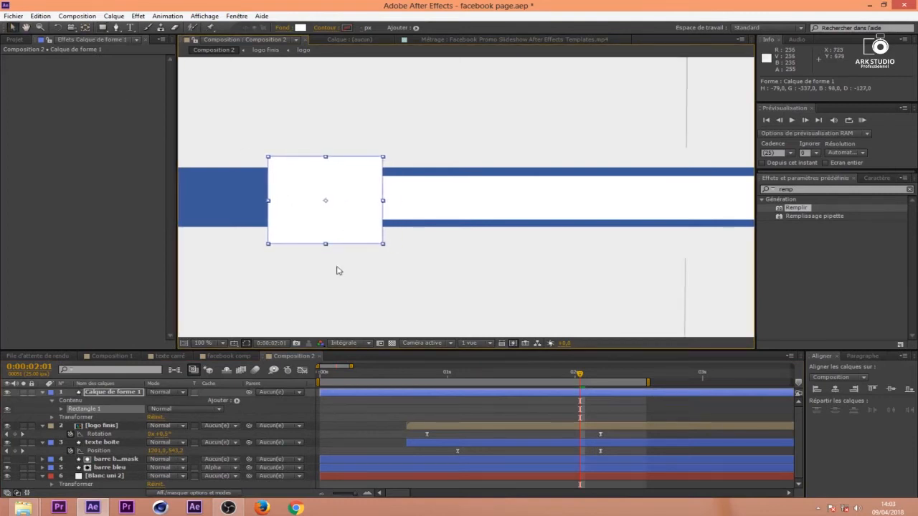
Rename the new rectangle shape layer "logo mask"
left_click(127, 393)
key("Return")
key("BackSpace")
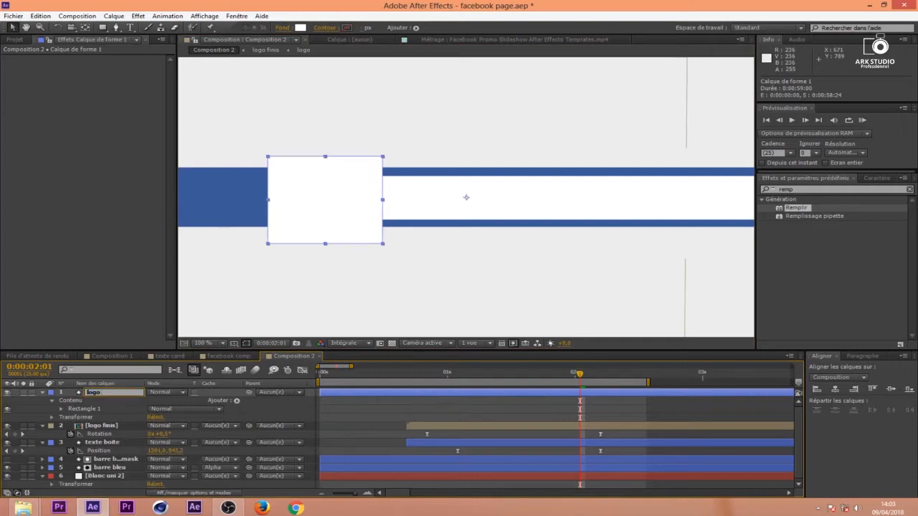
type("logo mask")
key("Return")
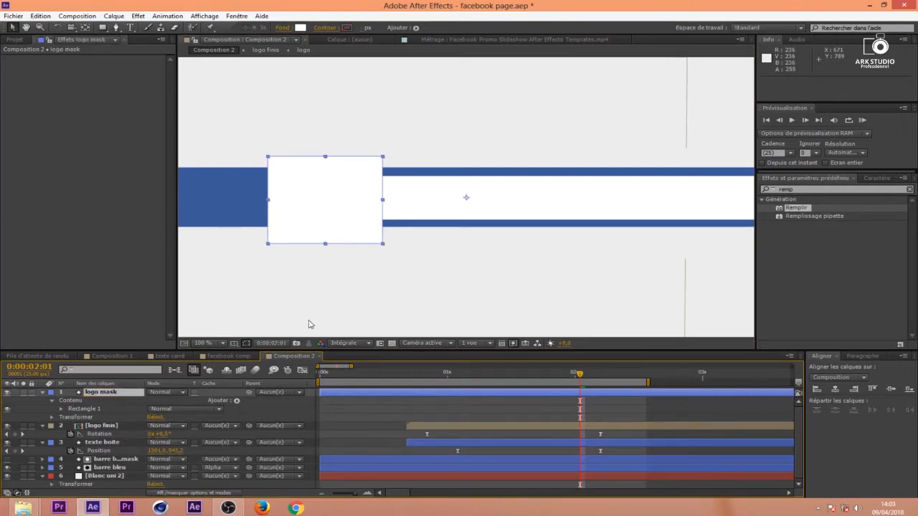
Collapse the logo mask layer and set the track matte of logo finis to Alpha logo mask
left_click_drag(111, 397, 100, 411)
left_click(43, 392)
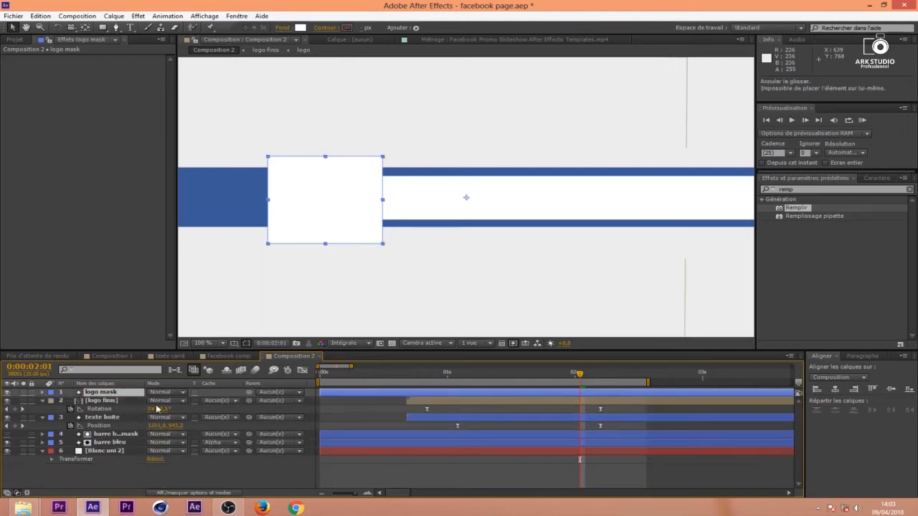
left_click(215, 401)
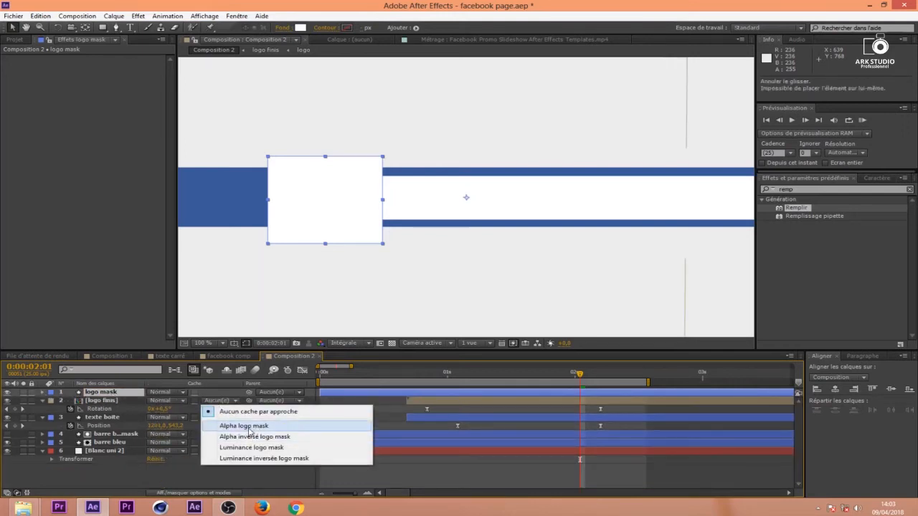
left_click(244, 426)
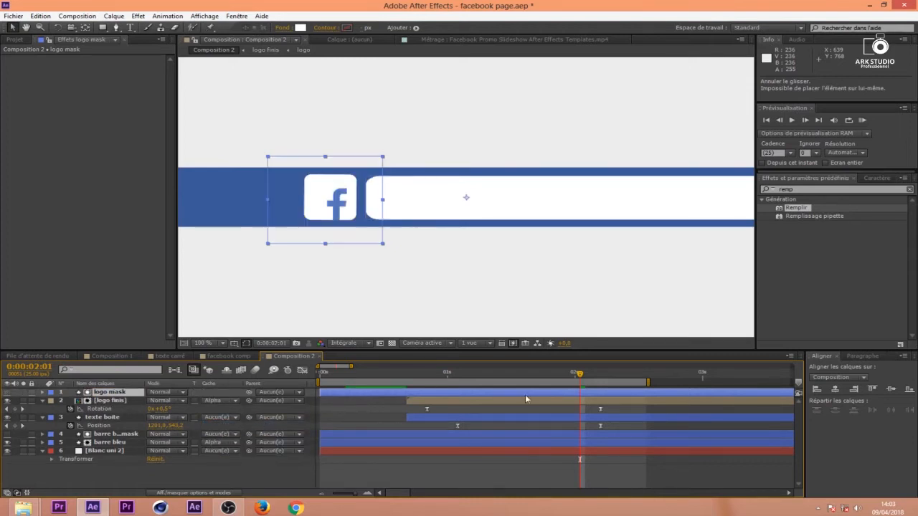
At 0:00:01:13, nudge logo mask up to a vertical position of about 503 so its lower edge nears the blue bar's bottom
left_click_drag(572, 382, 513, 414)
key("Up")
key("Up")
key("Up")
key("Up")
key("Up")
key("Up")
key("Up")
key("Up")
key("Up")
key("Up")
key("Up")
key("Up")
key("Up")
key("Up")
key("Up")
key("Up")
key("Up")
key("Up")
key("Up")
key("Up")
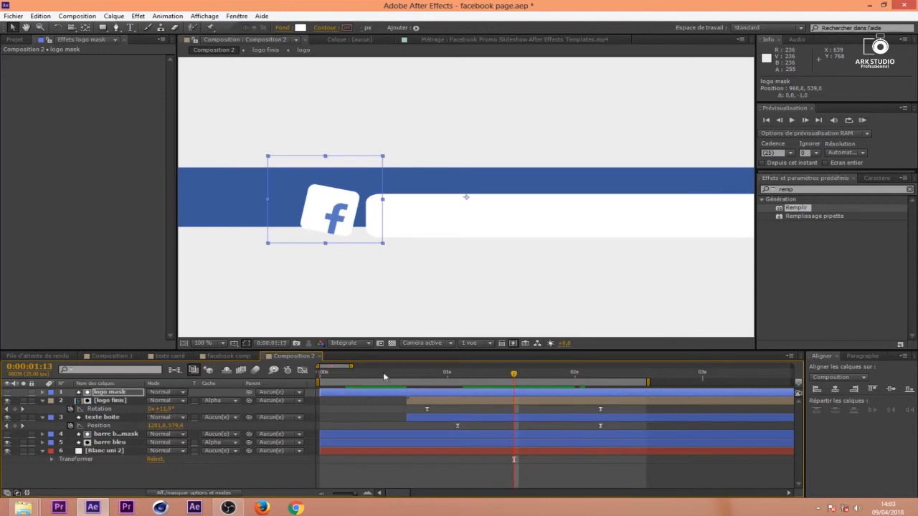
key("Up")
key("Up")
key("Up")
key("Up")
key("Up")
key("Up")
key("Up")
key("Up")
key("Up")
key("Up")
key("Up")
key("Up")
key("Up")
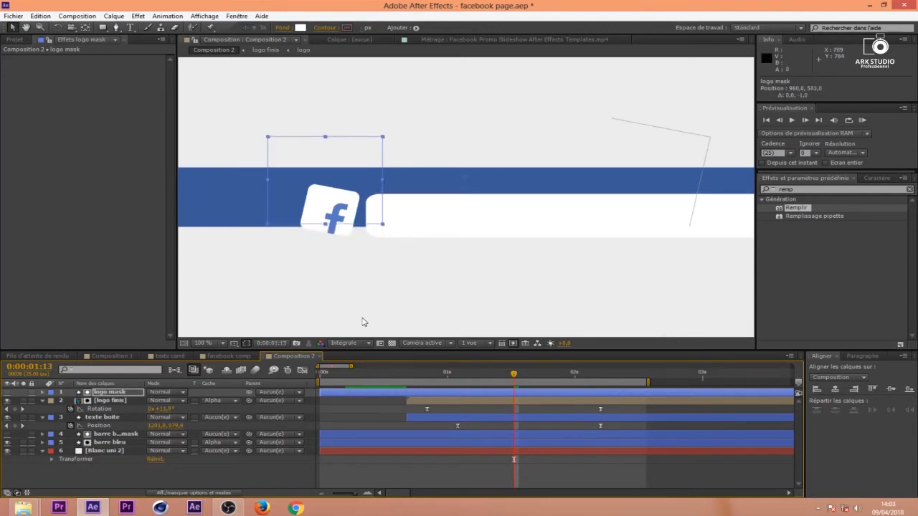
Go to 0:00:02:05 and collapse the properties of the logo finis and texte boite layers
left_click(504, 386)
left_click_drag(503, 385, 600, 396)
left_click(110, 400)
left_click(109, 392)
left_click(110, 400, "ctrl")
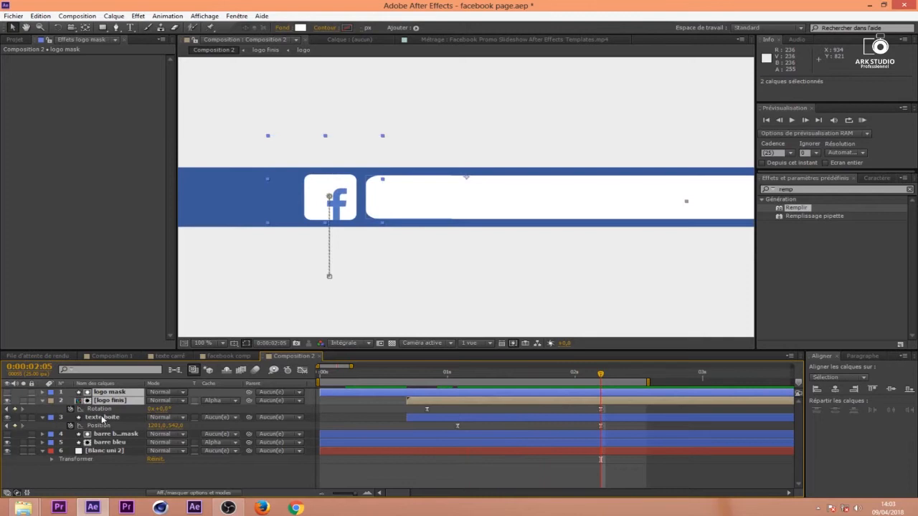
left_click(58, 410)
left_click(42, 401)
left_click(42, 409)
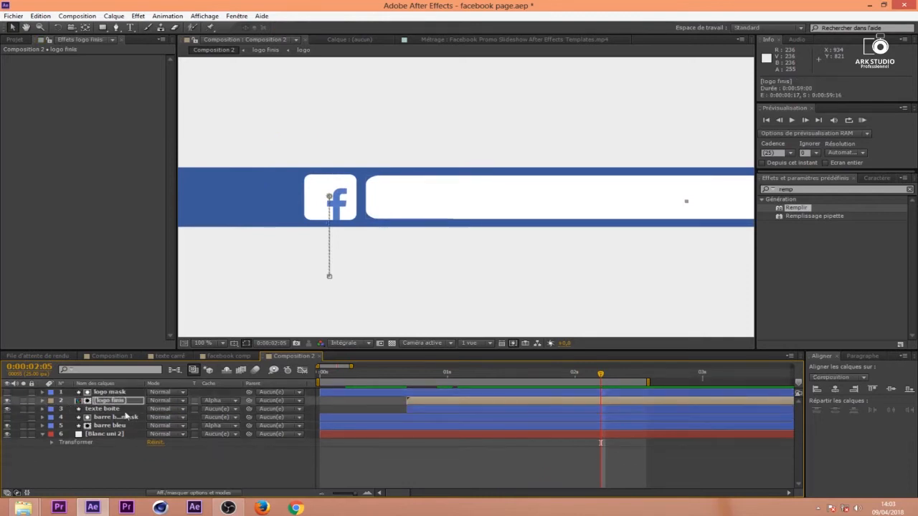
Duplicate the texte boite layer and rename the copy "texte boite mask"
left_click(118, 409)
scroll(494, 244, "down", 1)
scroll(482, 257, "up", 1)
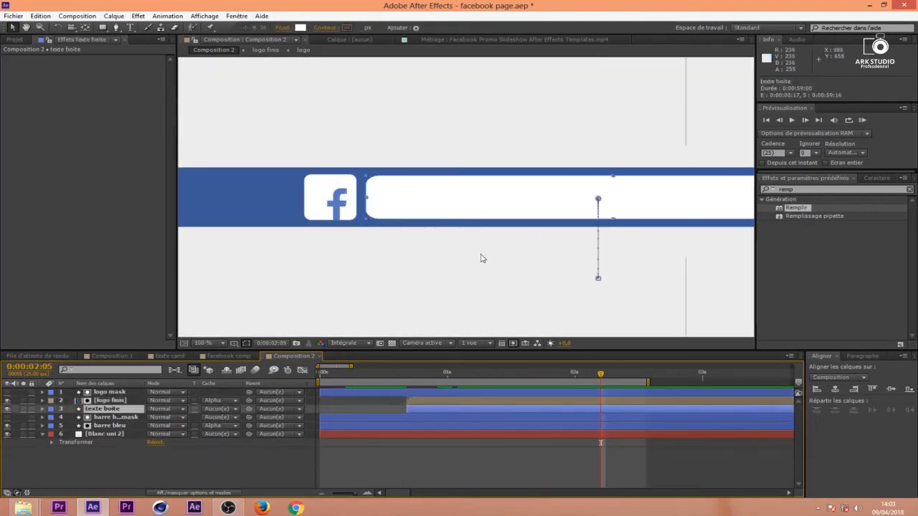
key("ctrl+d")
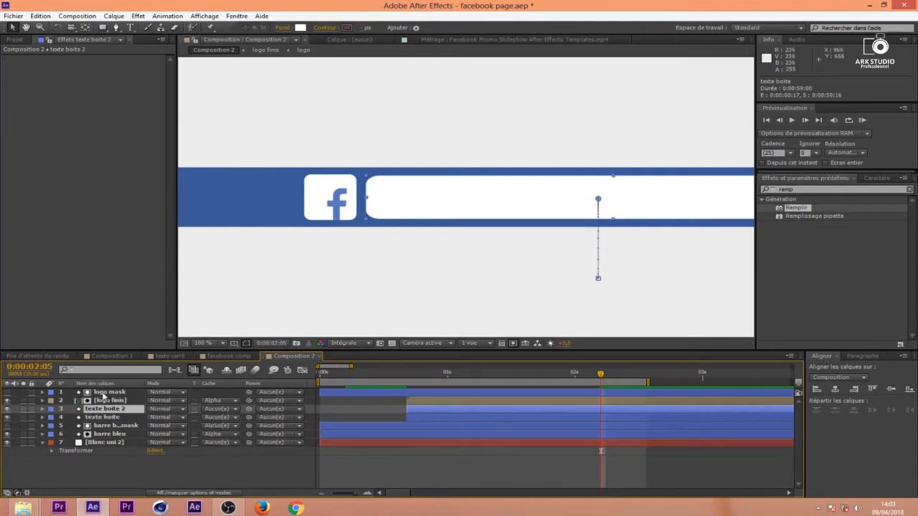
key("Return")
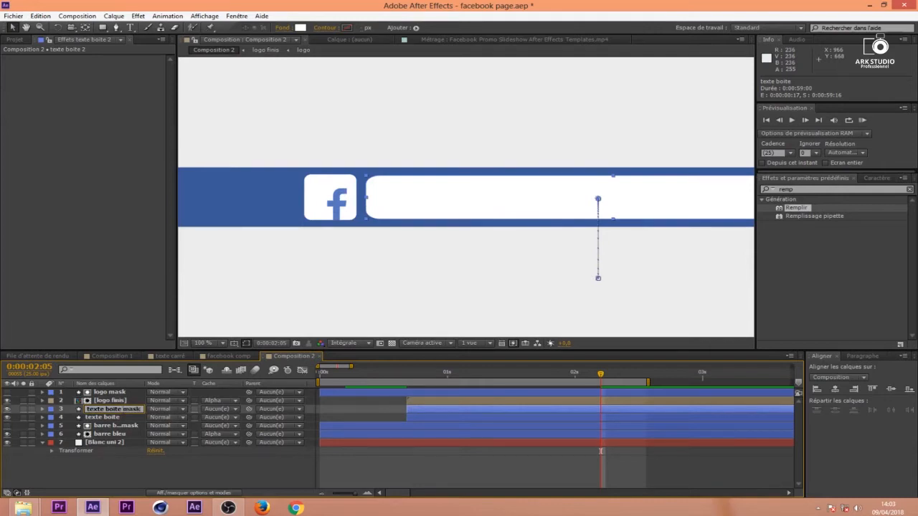
key("Return")
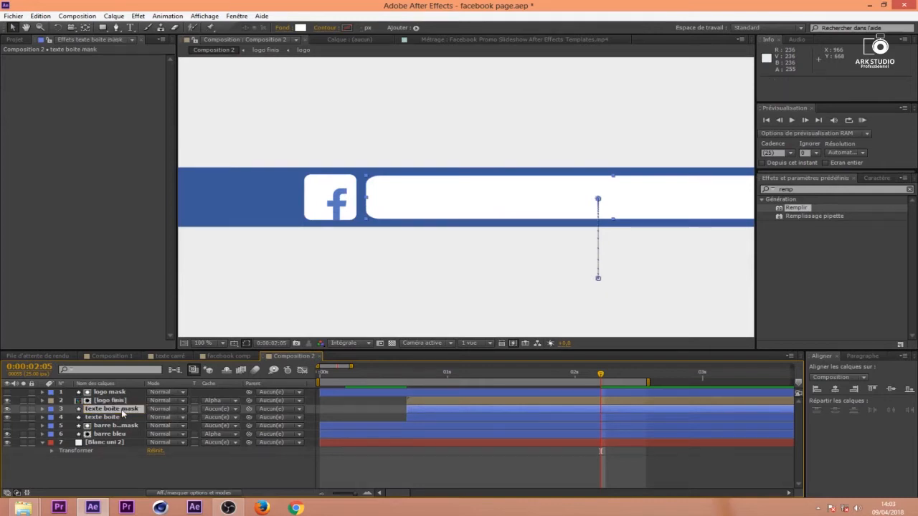
Enlarge texte boite mask to a scale of about 125.1, 114.0% and delete its position keyframes
key("s")
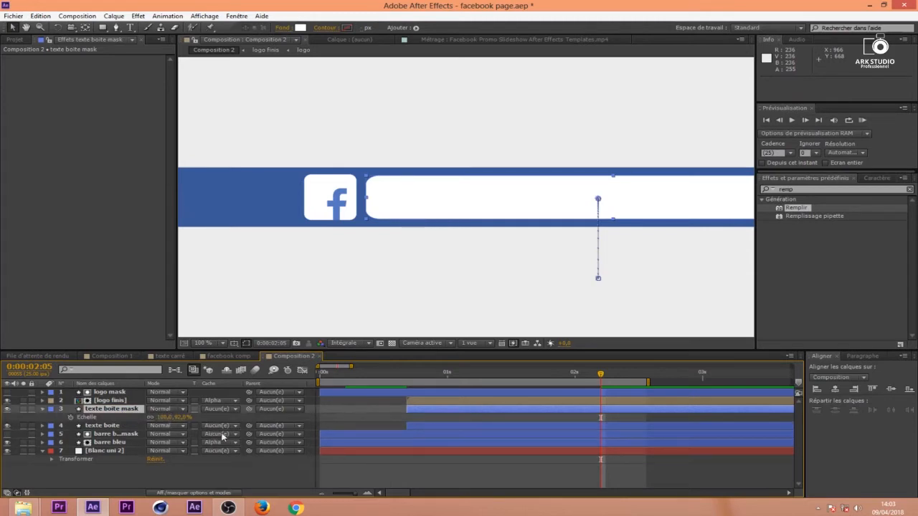
left_click_drag(181, 418, 195, 417)
key("Return")
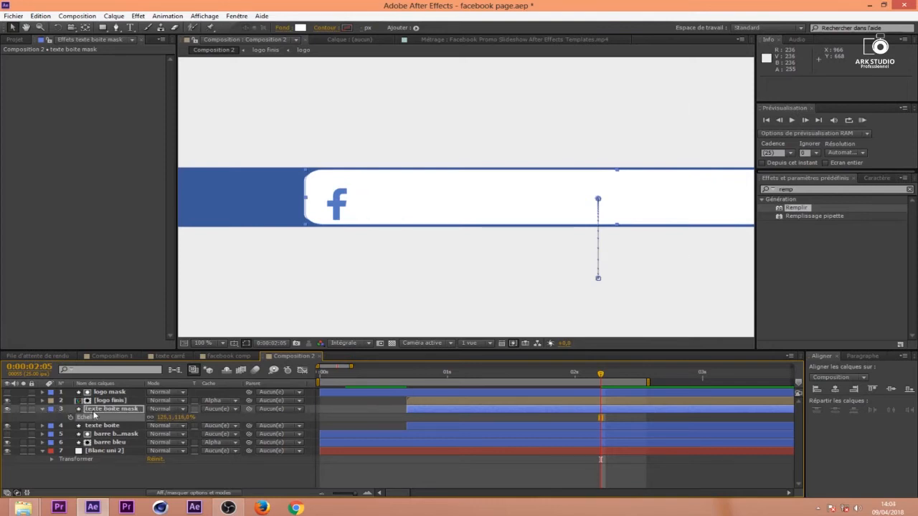
key("p")
left_click_drag(631, 419, 420, 418)
key("Delete")
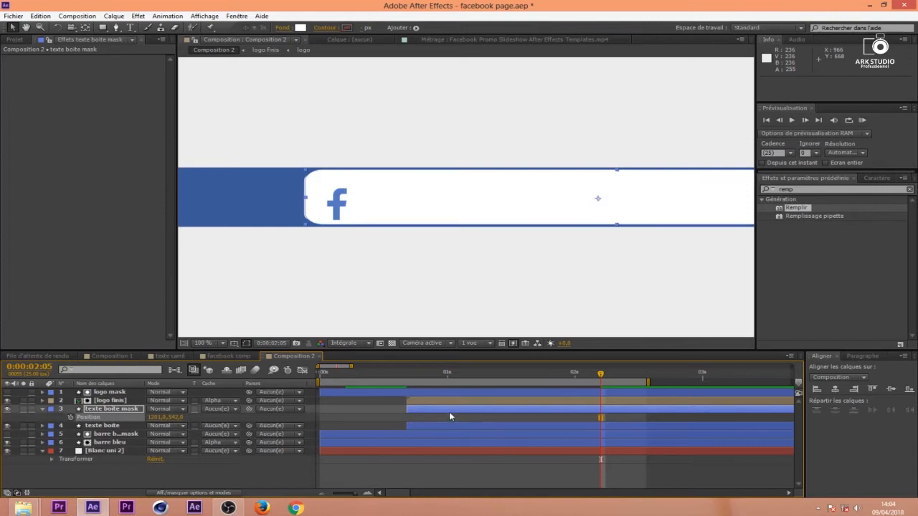
Set the texte boite layer's track matte to Alpha texte boite mask and scrub back to 0:00:01:23 to check the reveal
left_click(43, 409)
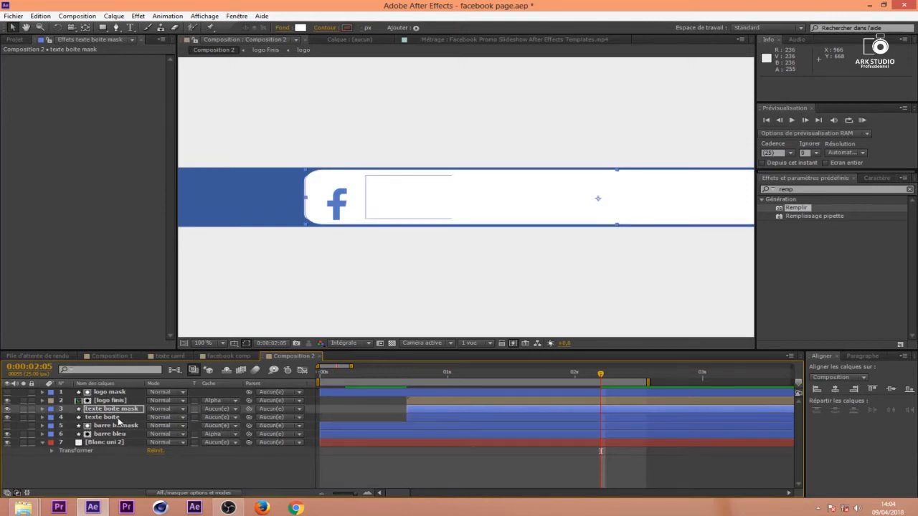
left_click(107, 418)
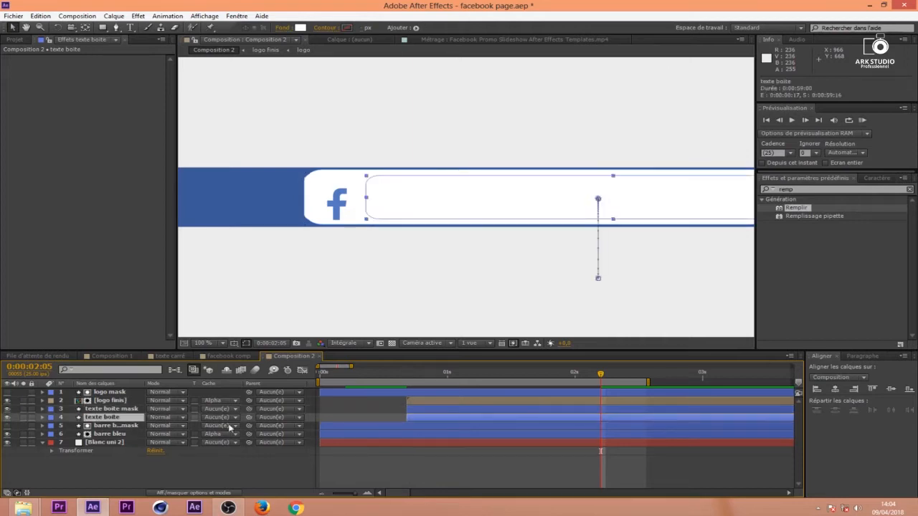
left_click(231, 417)
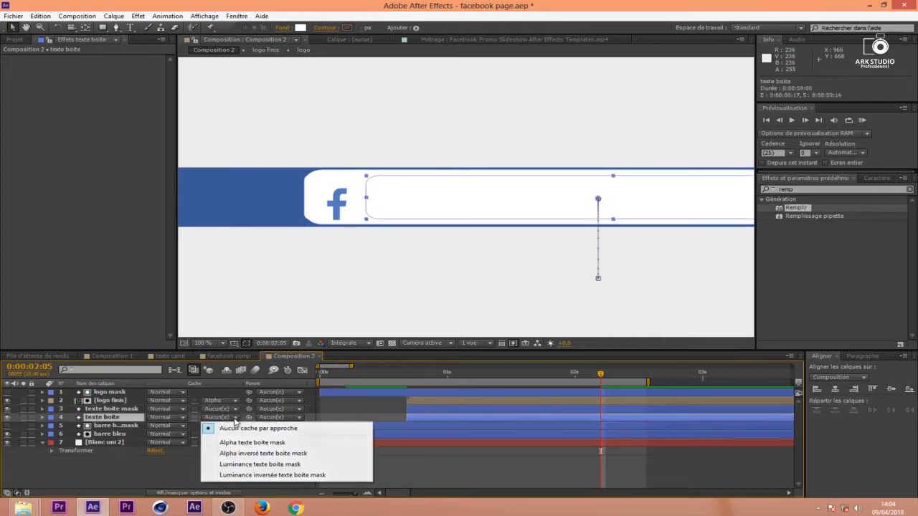
left_click(276, 443)
left_click_drag(586, 376, 564, 390)
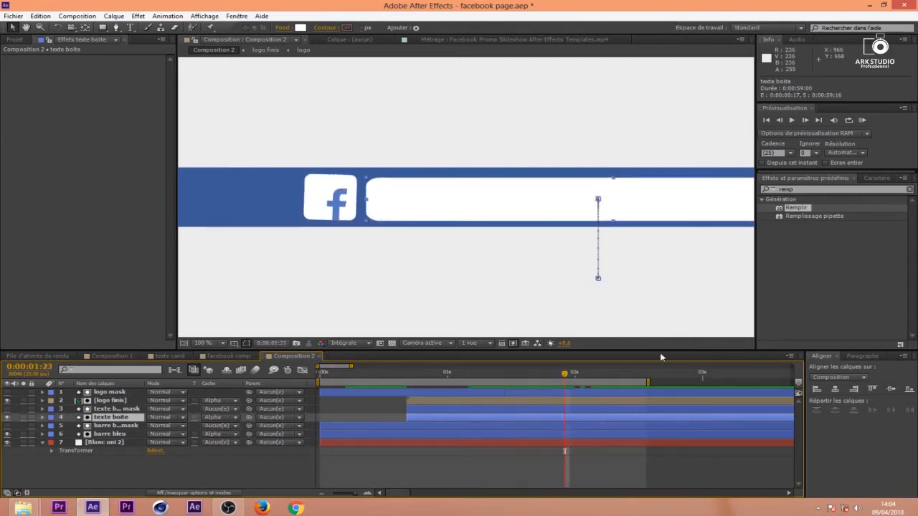
Preview the bar, logo and text box animation with the composition viewed at 50%, ending at 0:00:02:13
left_click(862, 120)
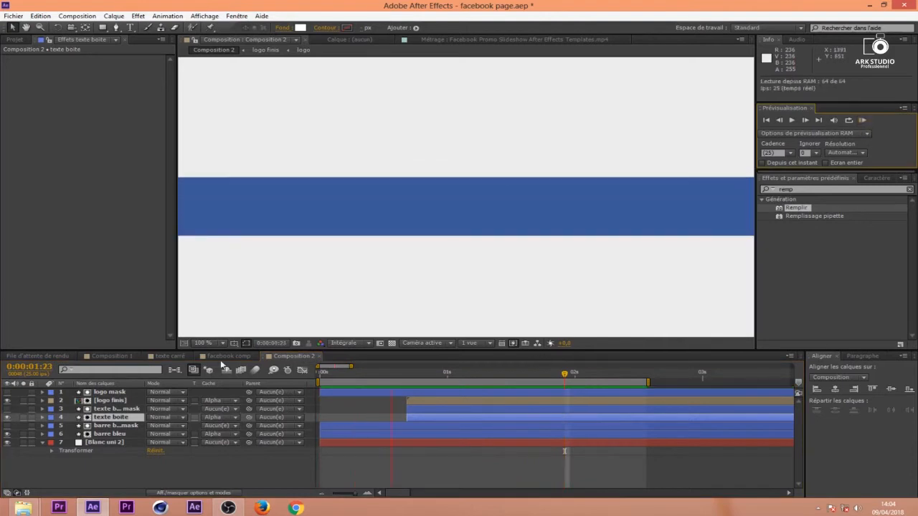
key("space")
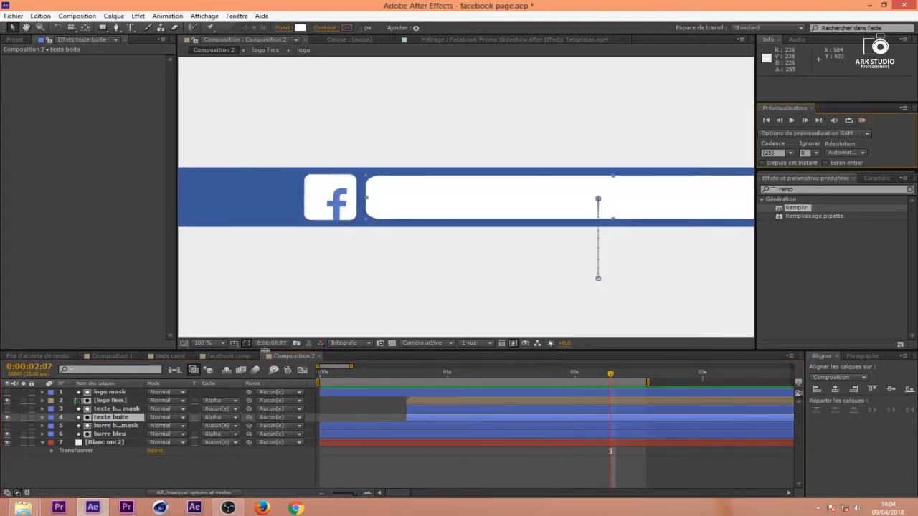
left_click(208, 345)
left_click(204, 174)
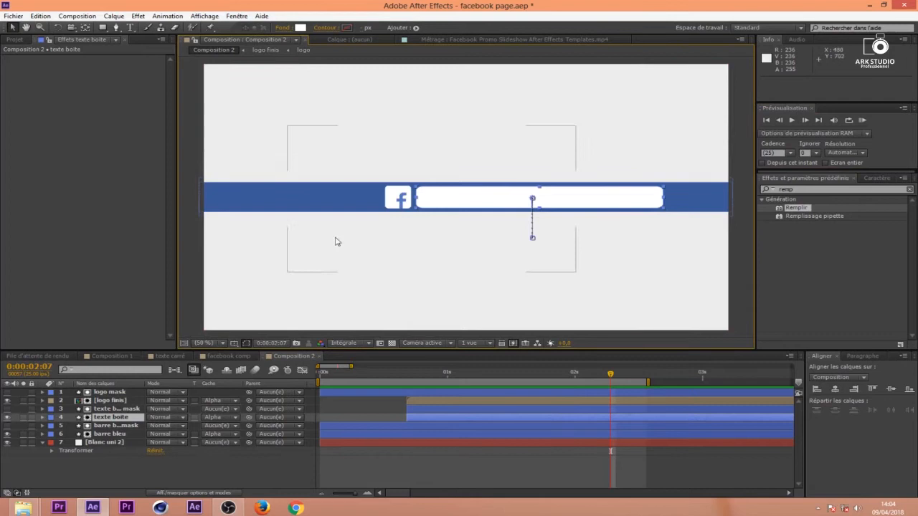
left_click(690, 463)
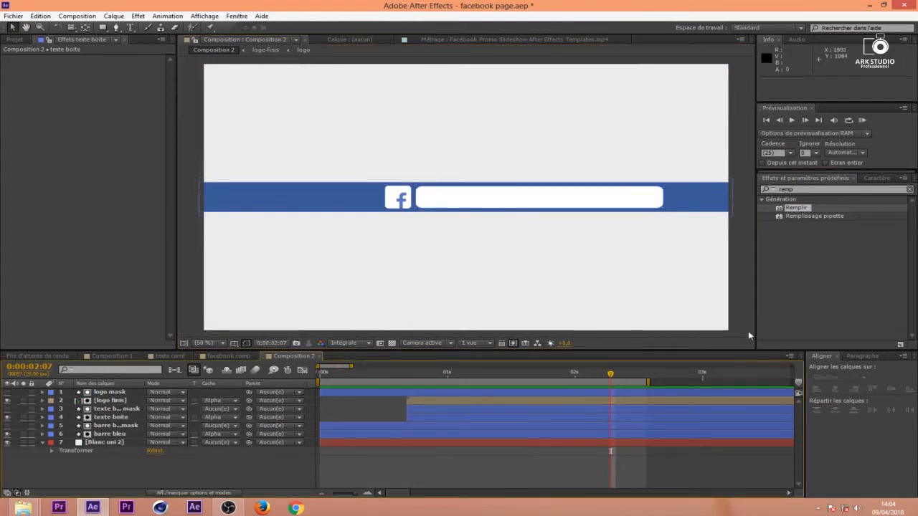
left_click(862, 119)
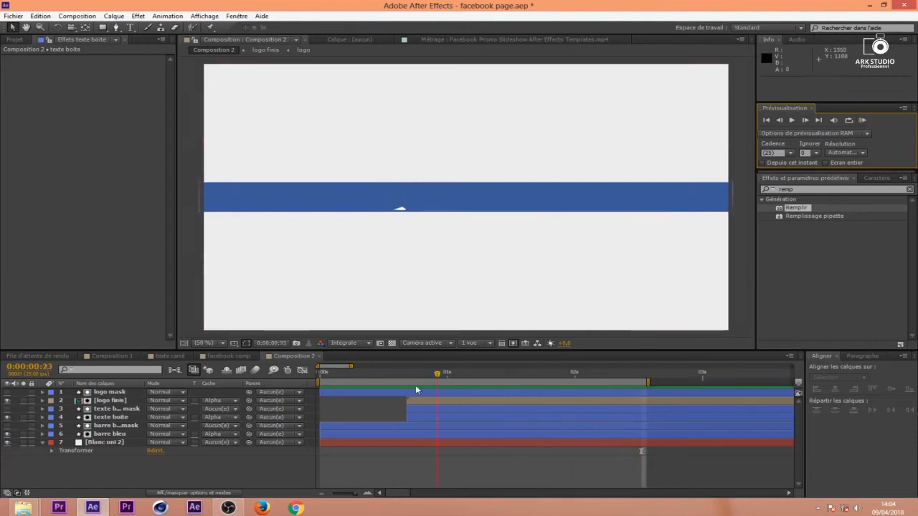
left_click(642, 388)
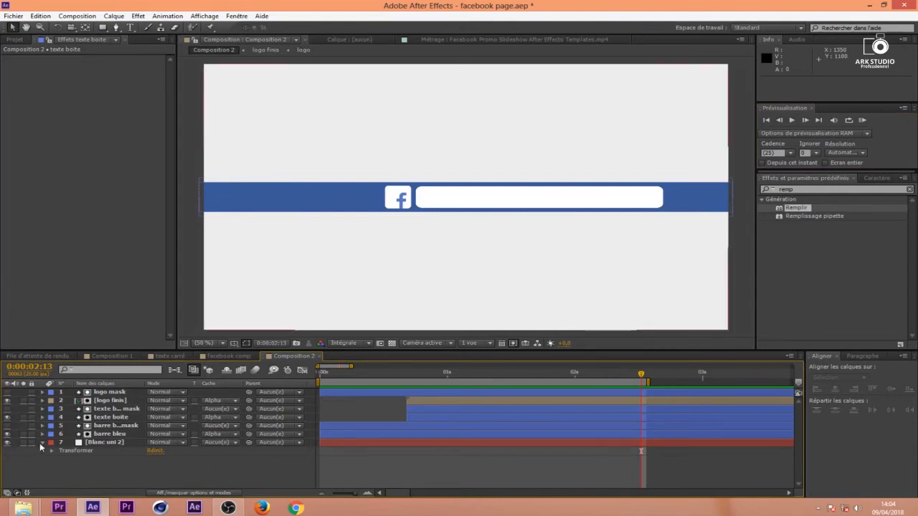
Precompose the six layers from logo mask to barre bleu as "barre facebook", transferring all attributes into the new composition
left_click(68, 434)
left_click(97, 393, "shift")
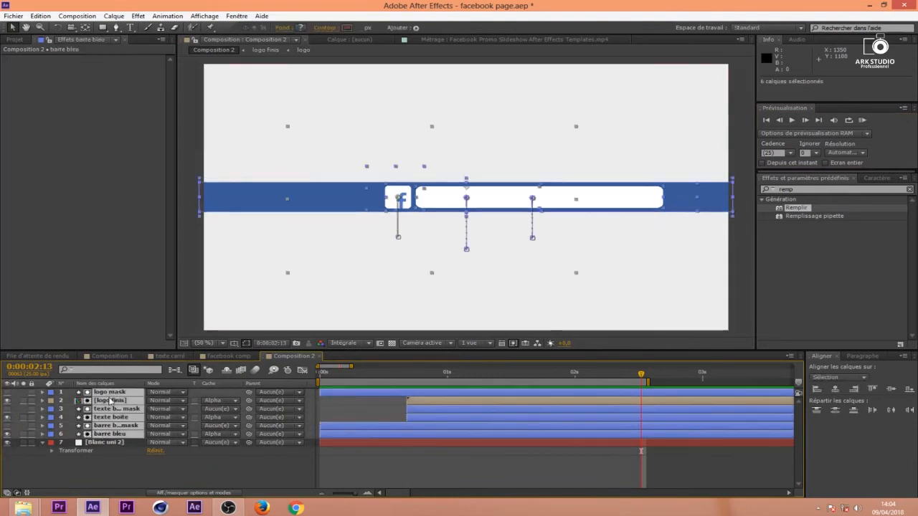
right_click(117, 409)
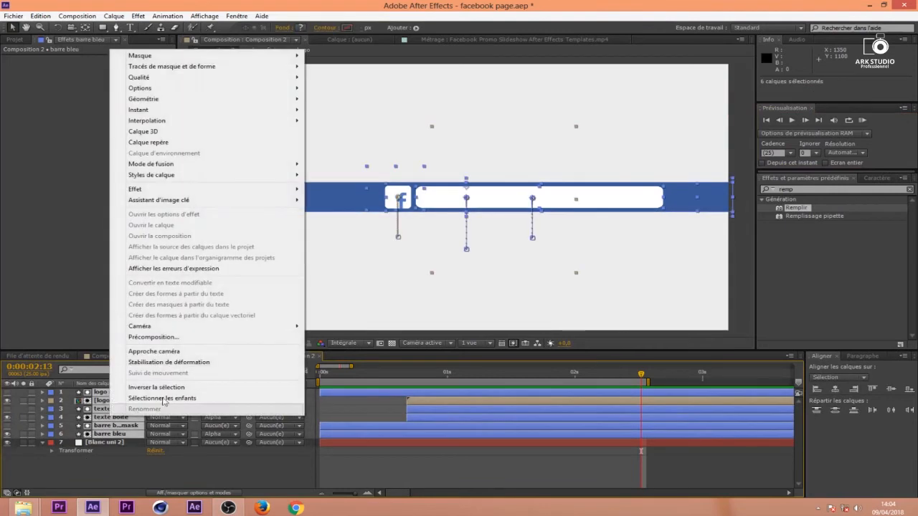
left_click(153, 337)
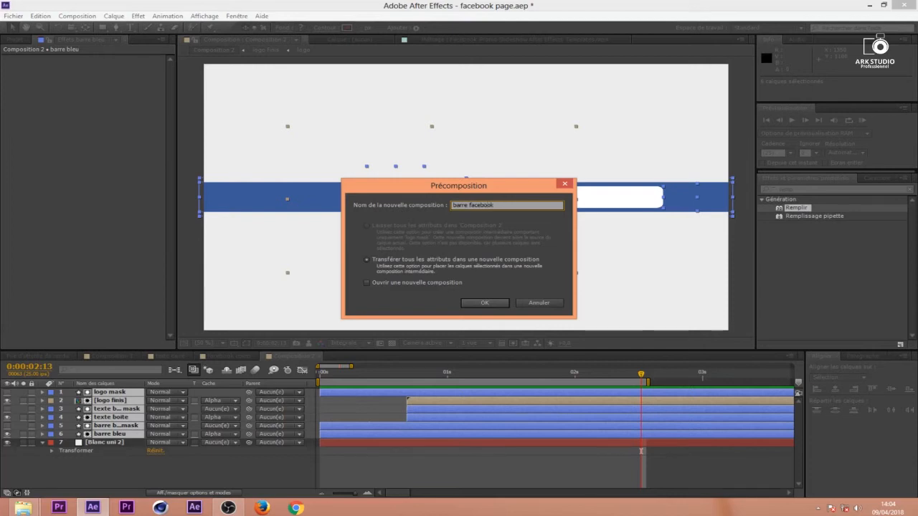
left_click(488, 304)
Keyframe barre facebook's position at 0:00:02:00, and at 0:00:02:20 raise it to about 960, 81 so the bar meets the frame's upper edge
left_click_drag(452, 375, 575, 407)
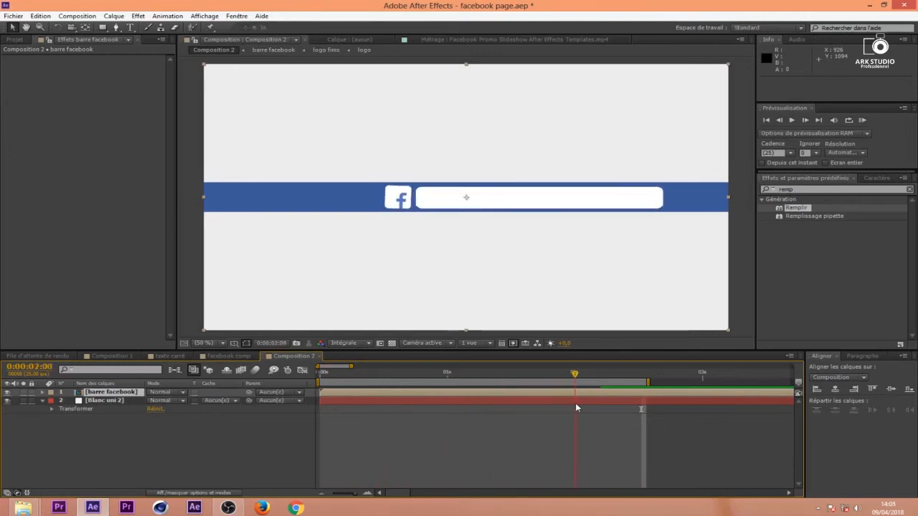
key("p")
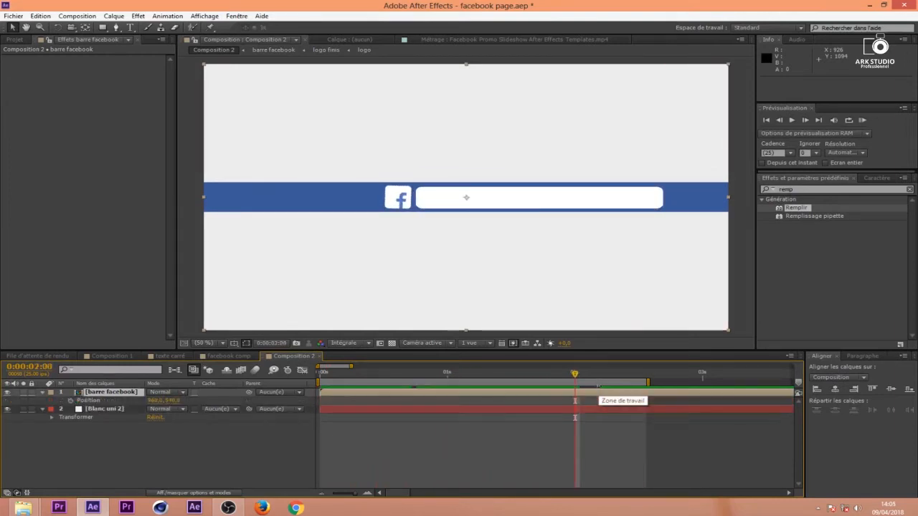
left_click(71, 400)
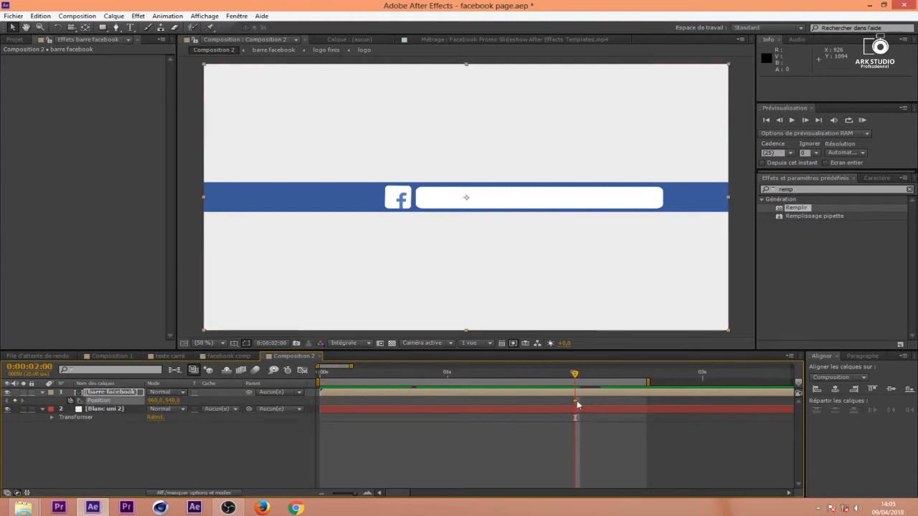
left_click_drag(580, 374, 708, 382)
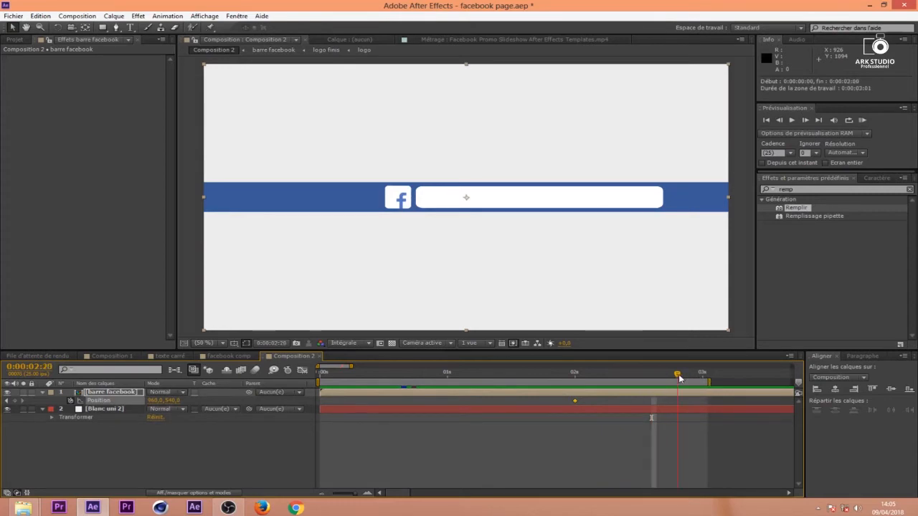
left_click_drag(466, 197, 466, 100)
left_click_drag(75, 330, 65, 327)
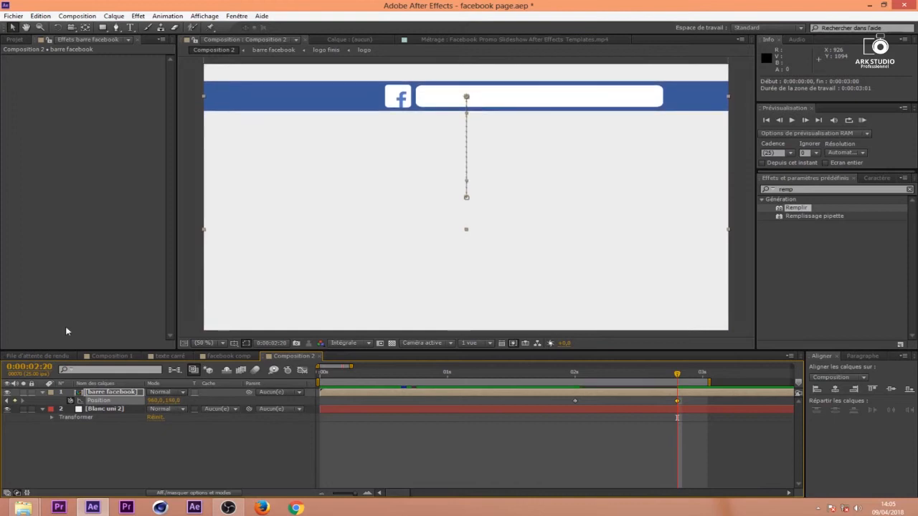
left_click_drag(169, 401, 122, 409)
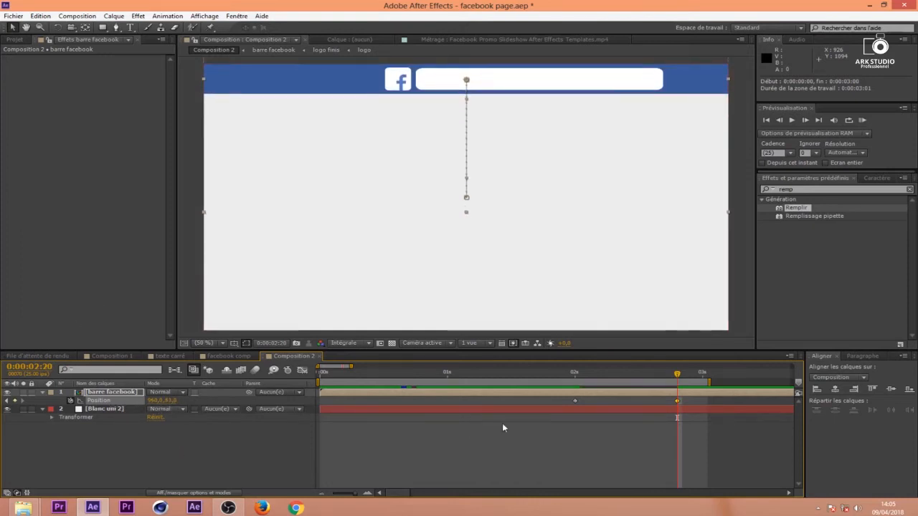
Shift barre facebook's two position keyframes to 0:00:02:05 and 0:00:03:00 and apply Easy Ease to them
left_click_drag(674, 379, 702, 398)
left_click(676, 401)
left_click(676, 402)
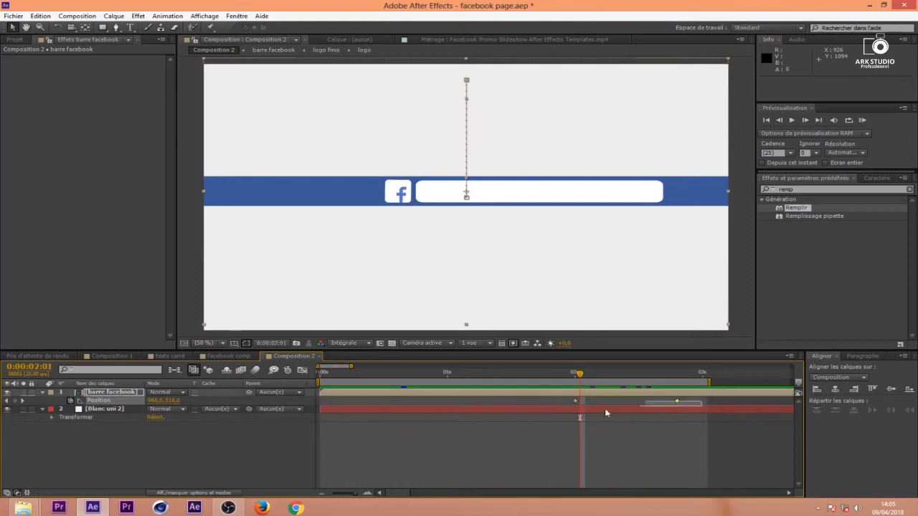
mouse_move(576, 400)
left_mouse_down()
mouse_move(603, 405)
mouse_move(612, 380)
mouse_move(706, 389)
left_mouse_up()
left_click_drag(711, 399, 515, 410)
key("F9")
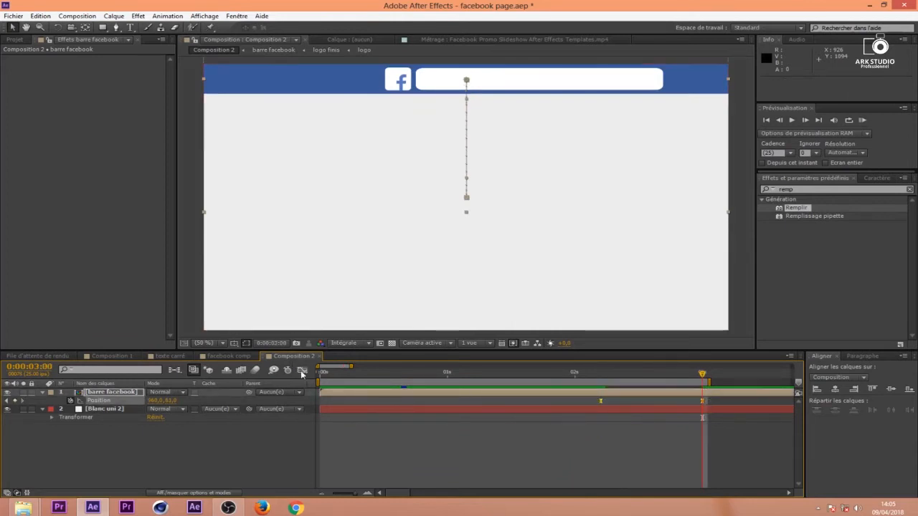
Reshape barre facebook's position speed graph so the move peaks early and slows gradually into the final keyframe
left_click(301, 371)
left_click(703, 466)
left_click_drag(687, 467, 646, 467)
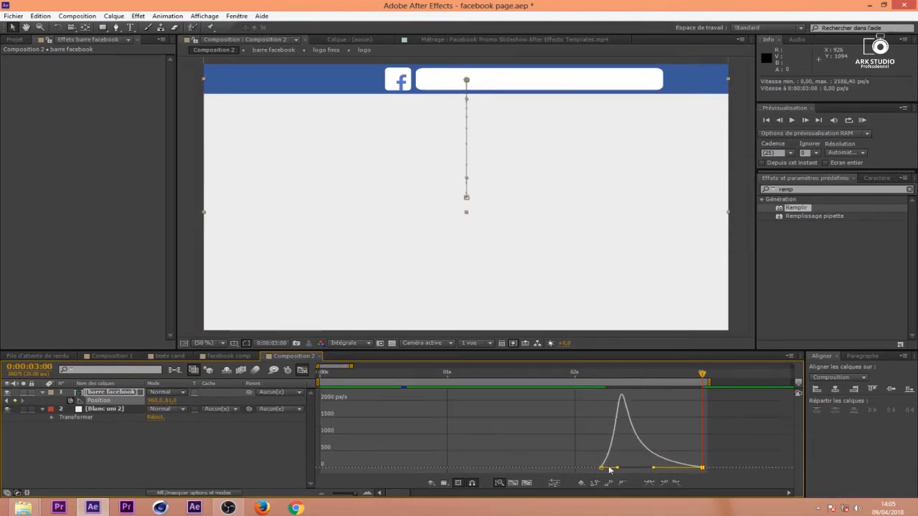
left_click(302, 371)
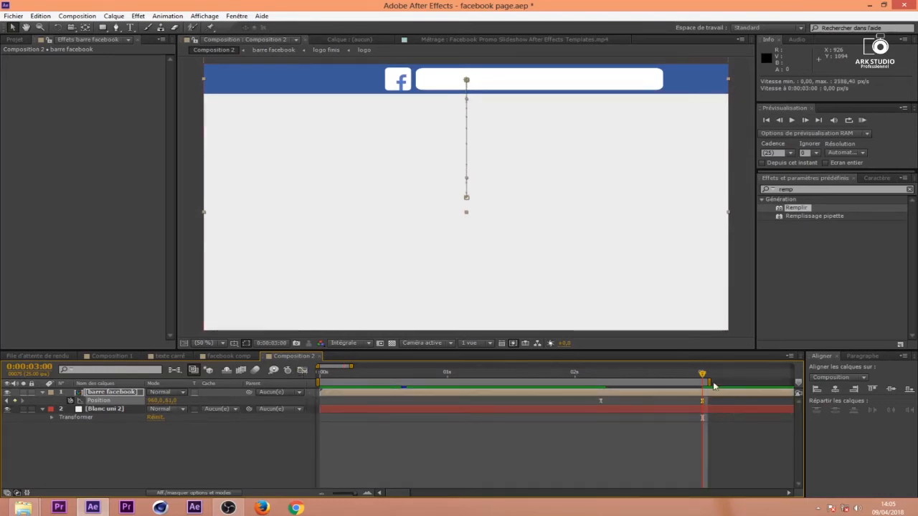
Extend the work area's end to 0:00:03:22, show a longer stretch of the timeline and preview the bar's upward move
left_click_drag(713, 386, 771, 383)
left_click_drag(352, 367, 467, 385)
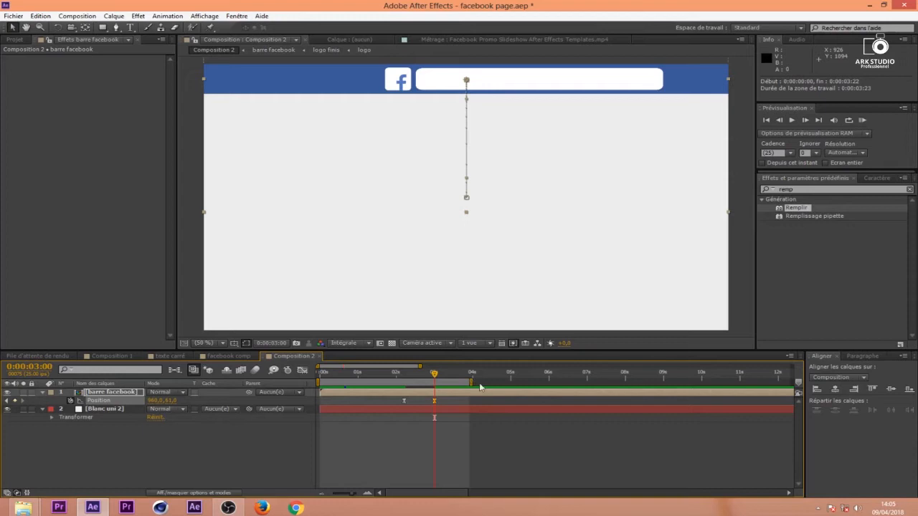
left_click(867, 121)
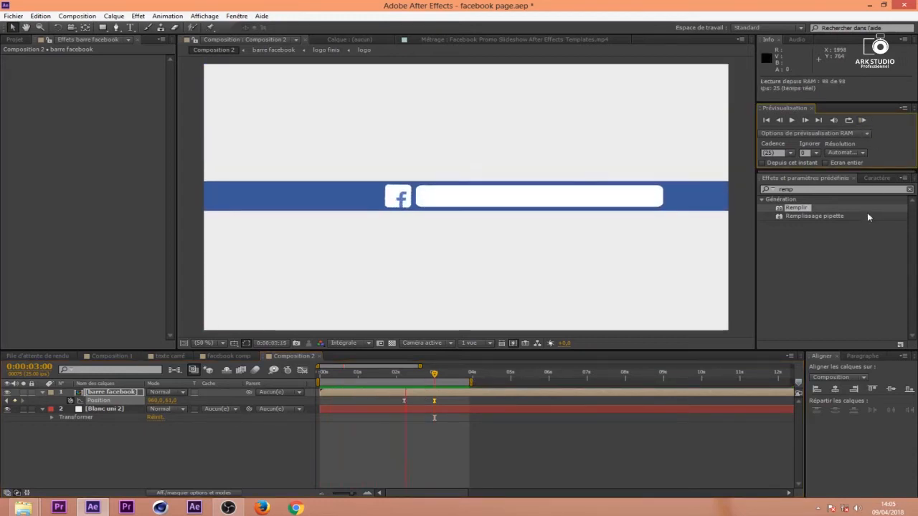
Turn on motion blur for the barre facebook layer, checking it at 0:00:02:14 and in a preview
left_click_drag(338, 372, 419, 376)
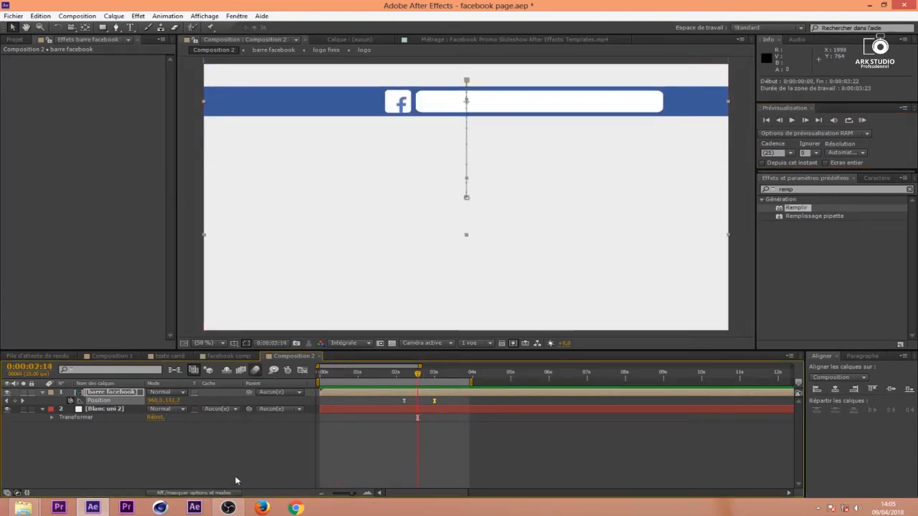
left_click(224, 493)
left_click(192, 392)
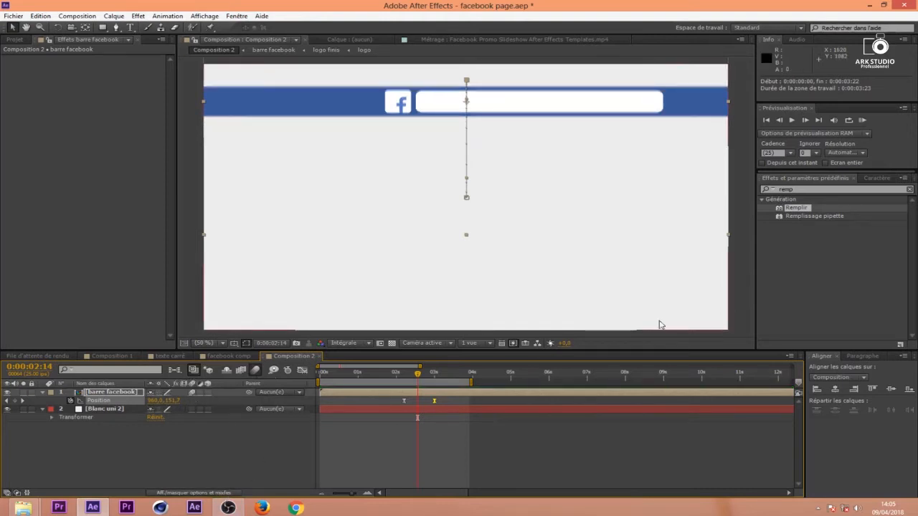
left_click(863, 120)
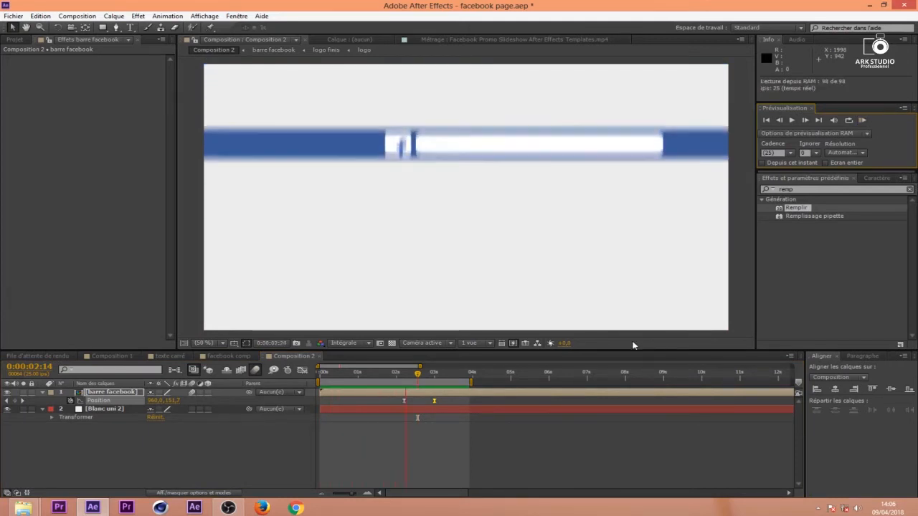
At 0:00:02:05, add the project image 2.jpg to the composition above the barre facebook layer
left_click_drag(448, 373, 403, 392)
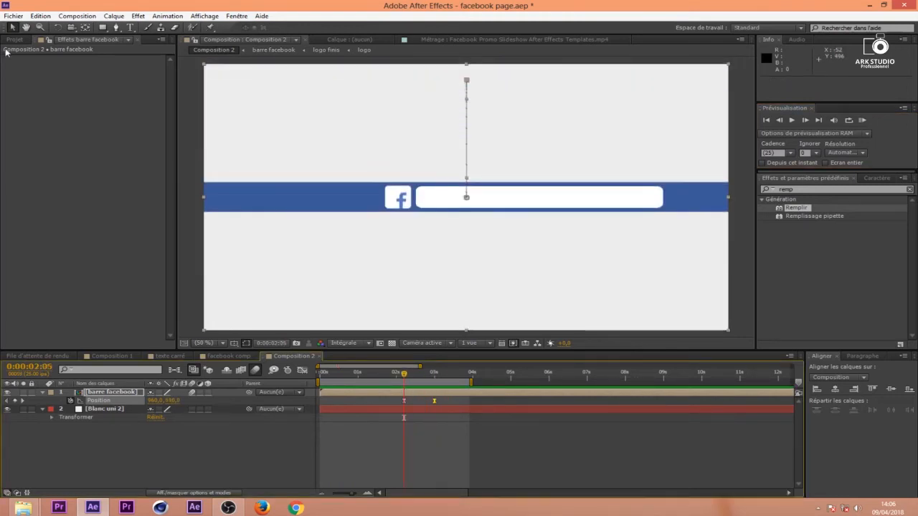
left_click(16, 40)
scroll(134, 225, "down", 5)
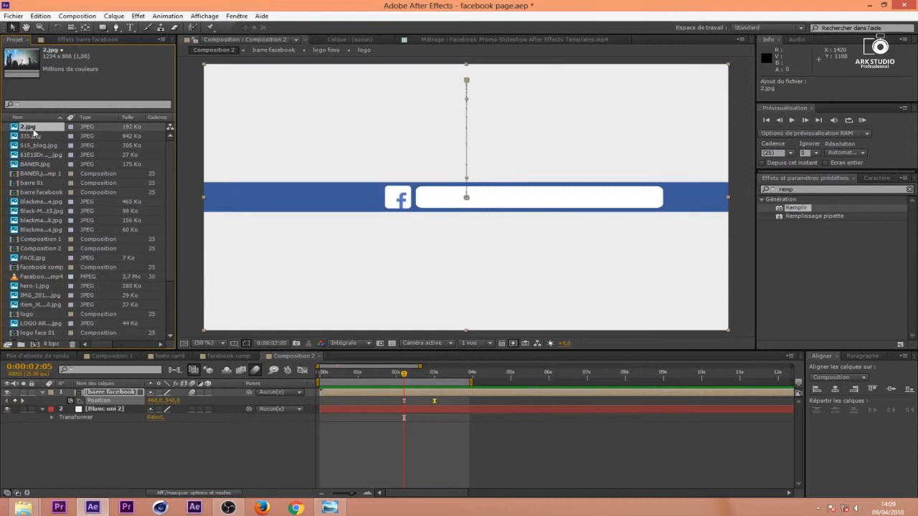
left_click_drag(32, 130, 470, 178)
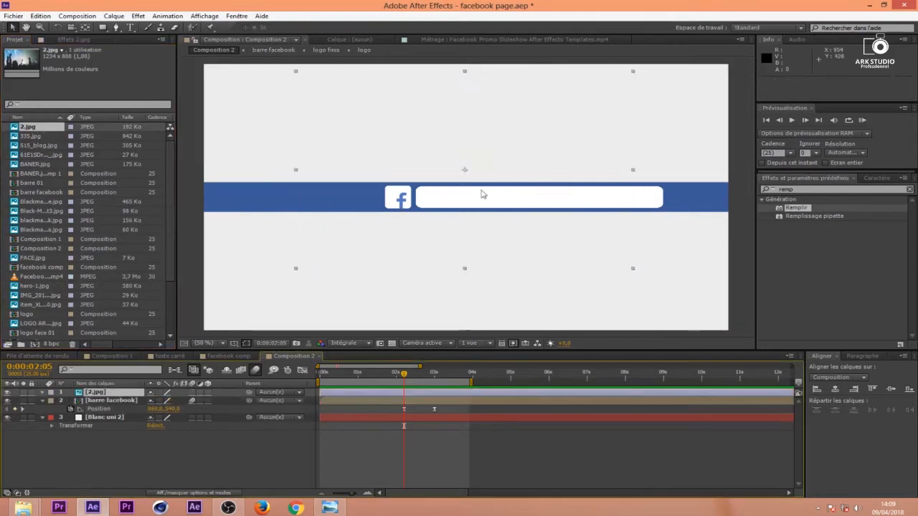
Fit the 2.jpg layer to the full size of the composition
scroll(642, 204, "down", 1)
scroll(642, 204, "up", 1)
scroll(576, 200, "down", 1)
scroll(576, 200, "up", 1)
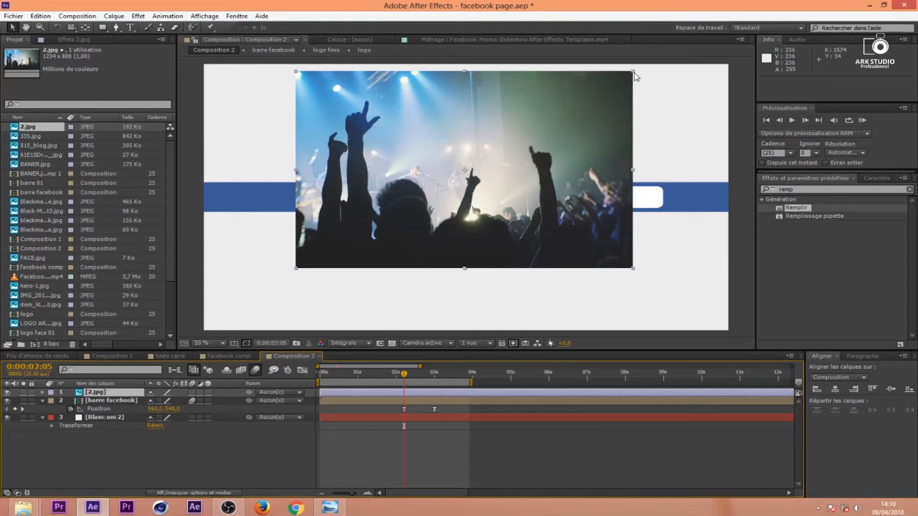
key("ctrl+alt+f")
scroll(646, 137, "down", 1)
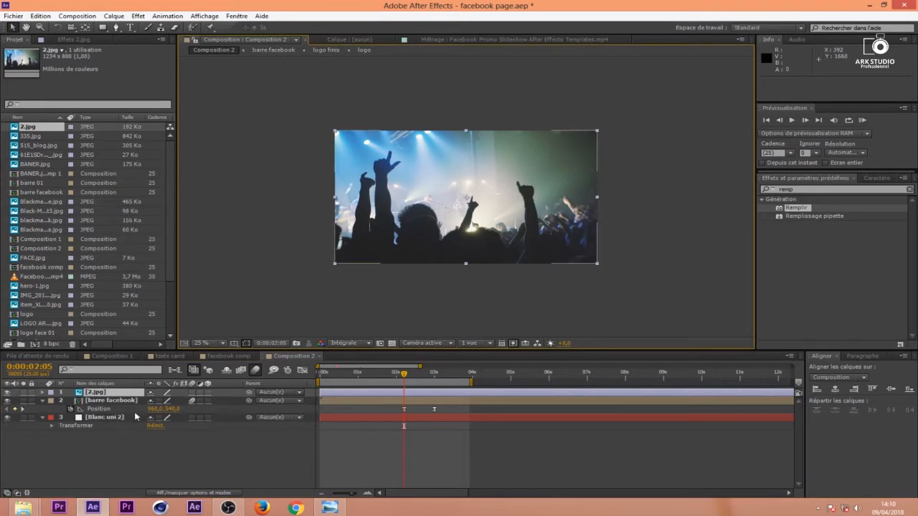
Move the 2.jpg layer up out of the frame to a position of about 960, -532
key("p")
left_click_drag(172, 402, 10, 401)
left_click_drag(179, 402, 5, 401)
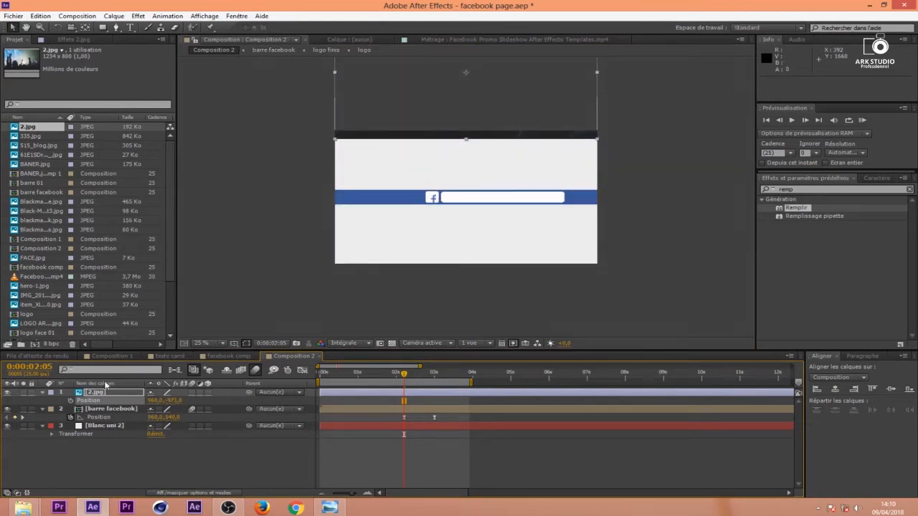
left_click_drag(172, 399, 141, 394)
Shorten the incoming ease of the barre facebook layer's last position keyframe in the speed graph, giving an evenly rounded curve
left_click_drag(405, 379, 435, 392)
left_click_drag(444, 424, 395, 412)
left_click(302, 369)
left_click(433, 468)
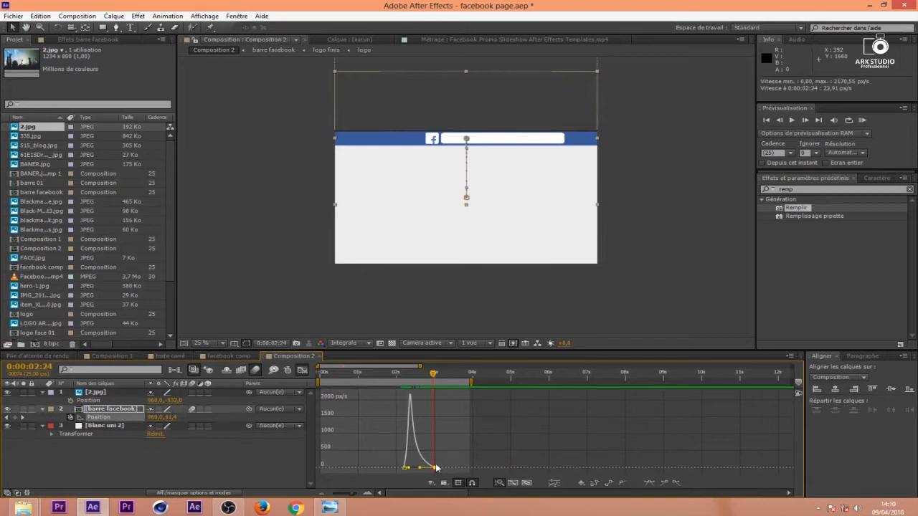
left_click_drag(420, 469, 430, 470)
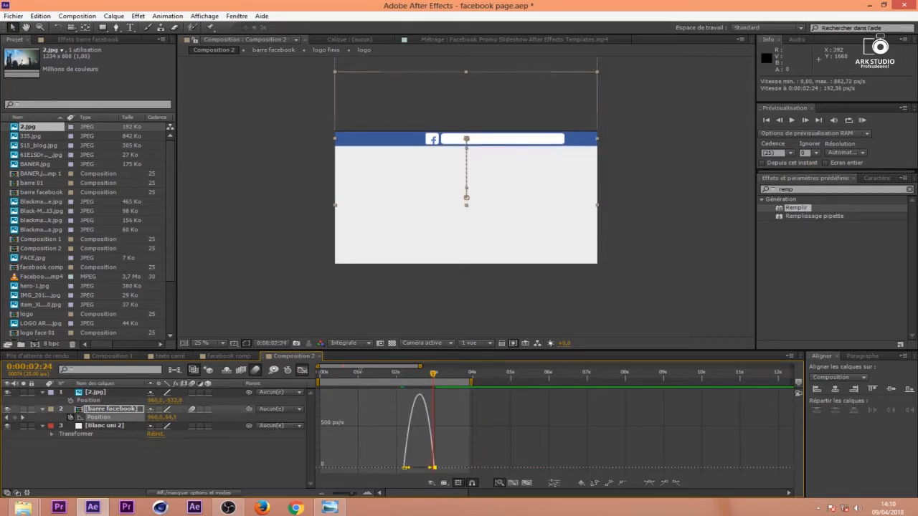
left_click(302, 370)
Try moving the barre facebook layer slightly higher at 0:00:03:01, and undo the position change
left_click_drag(424, 377, 439, 388)
scroll(459, 175, "up", 1)
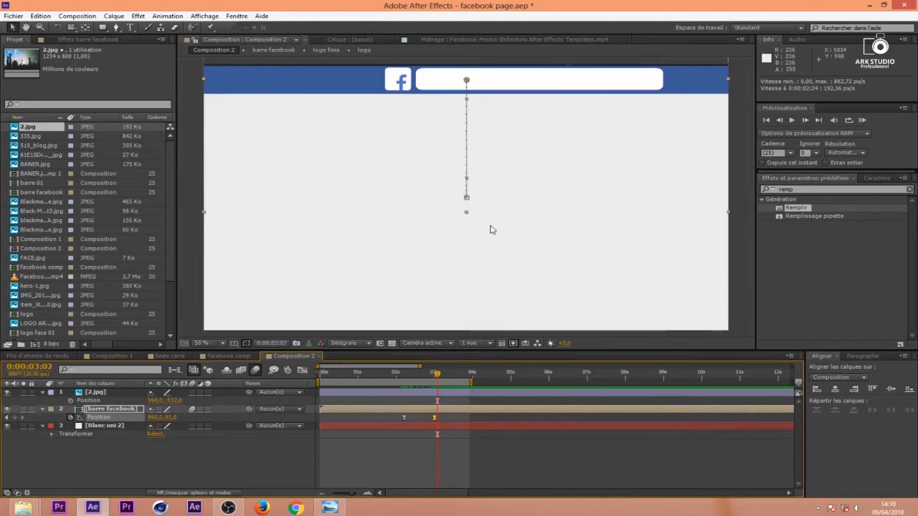
left_click(435, 374)
left_click_drag(435, 373, 435, 373)
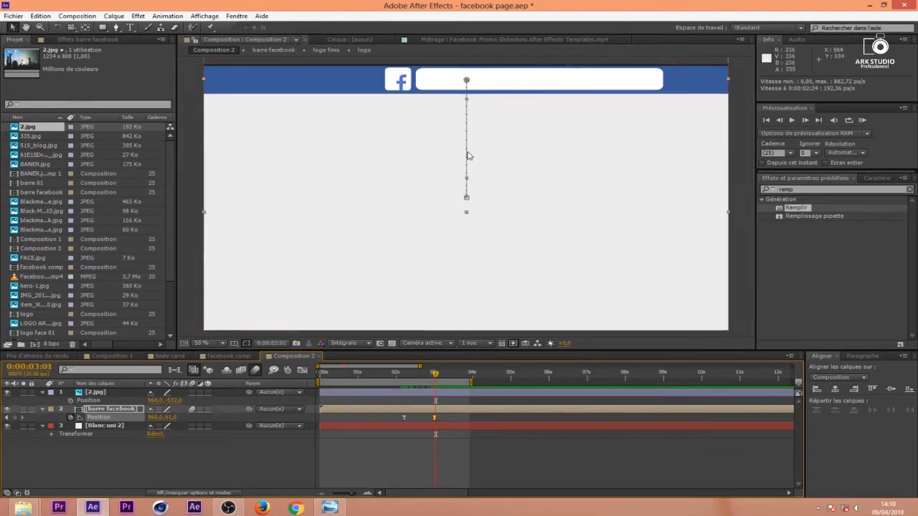
left_click_drag(174, 417, 167, 417)
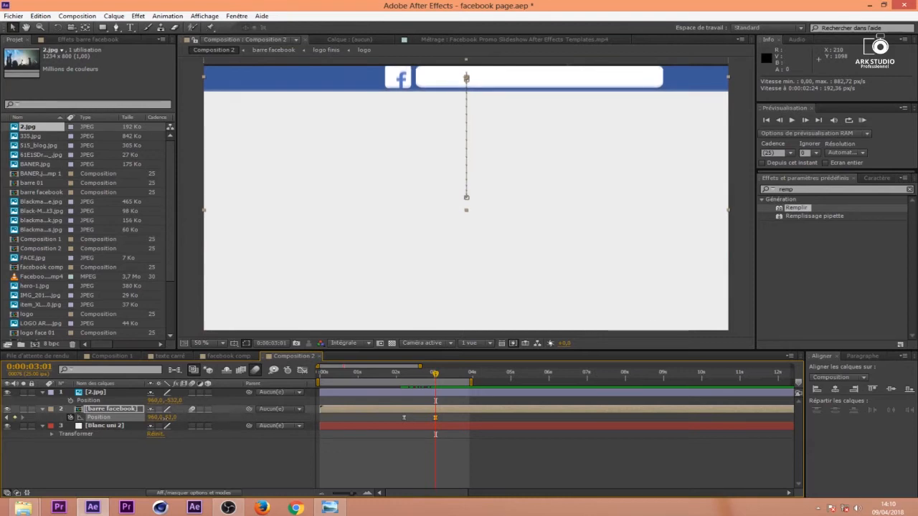
key("ctrl+z")
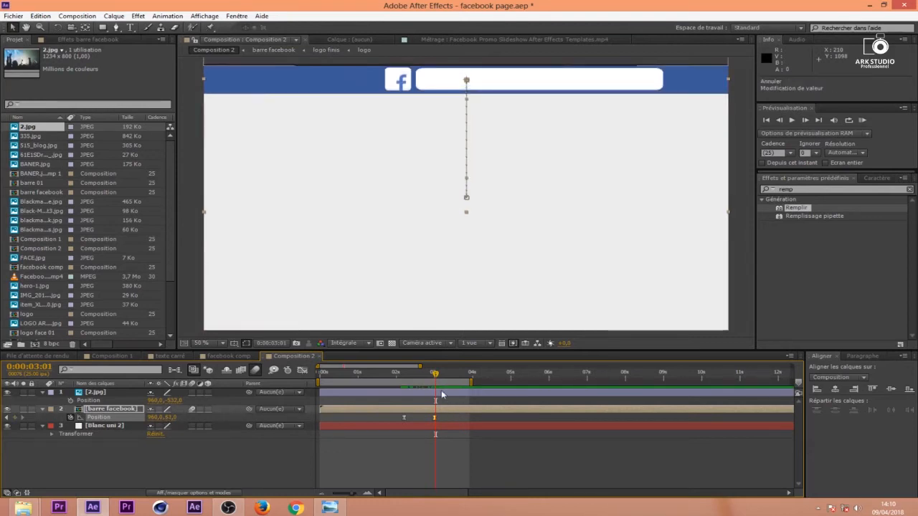
Adjust the 2.jpg layer's position to about 960, -543, completely above the frame
left_click(440, 392)
left_click_drag(174, 400, 181, 400)
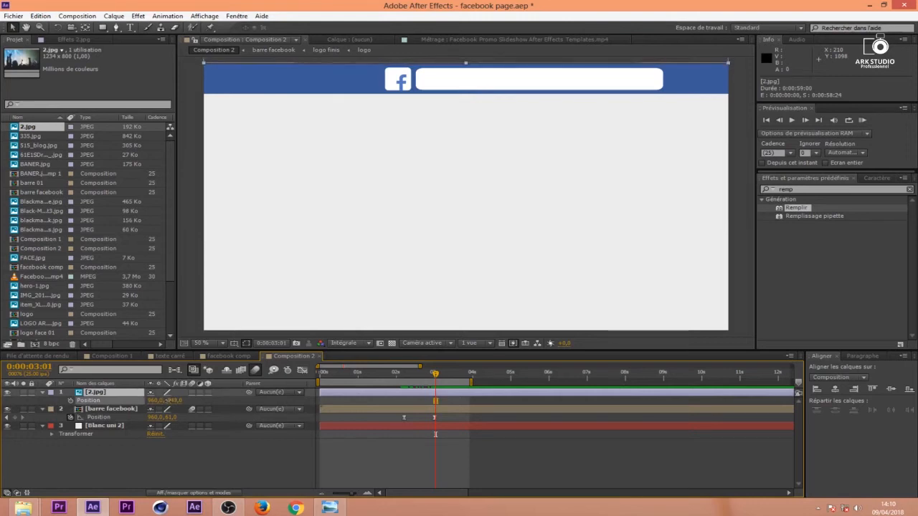
left_click(449, 393)
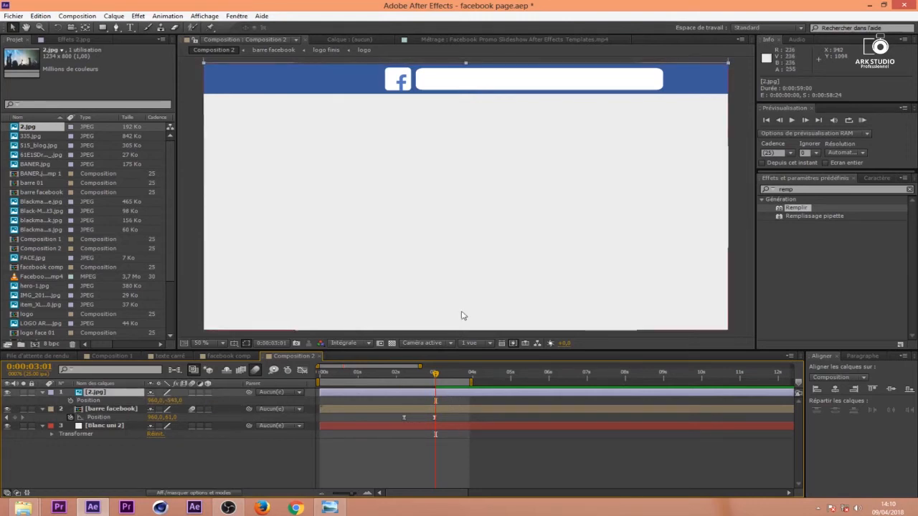
Keyframe the 2.jpg layer's position at 0:00:02:05 and slide it down to about 960, 190 at 0:00:03:01
mouse_move(434, 373)
left_mouse_down()
mouse_move(404, 380)
mouse_move(435, 389)
left_mouse_up()
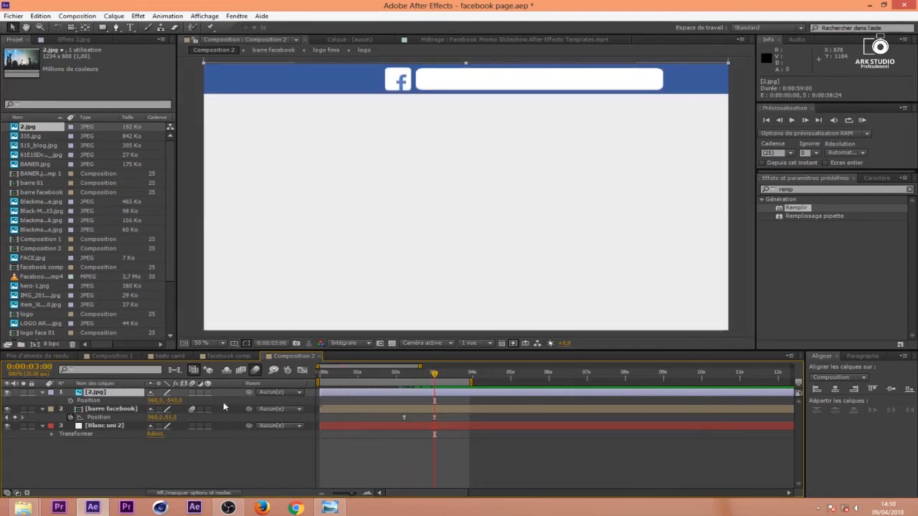
left_click_drag(414, 380, 405, 382)
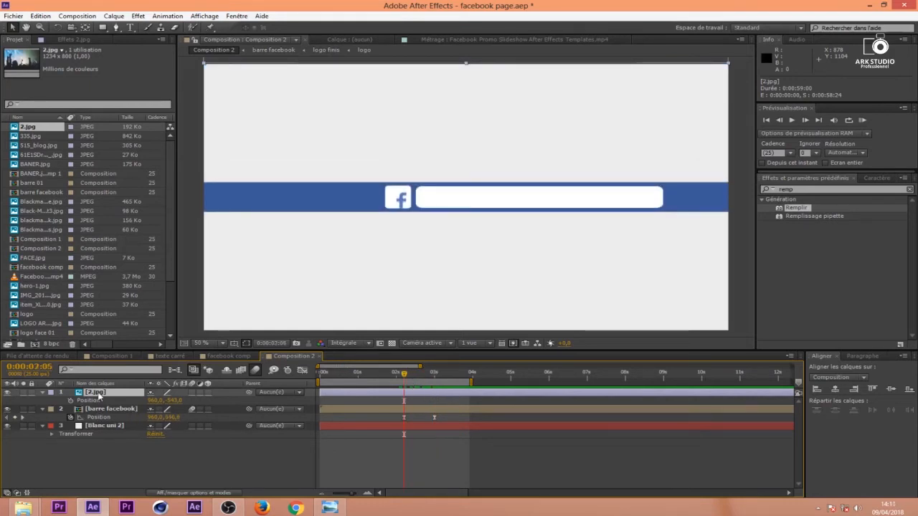
key("p")
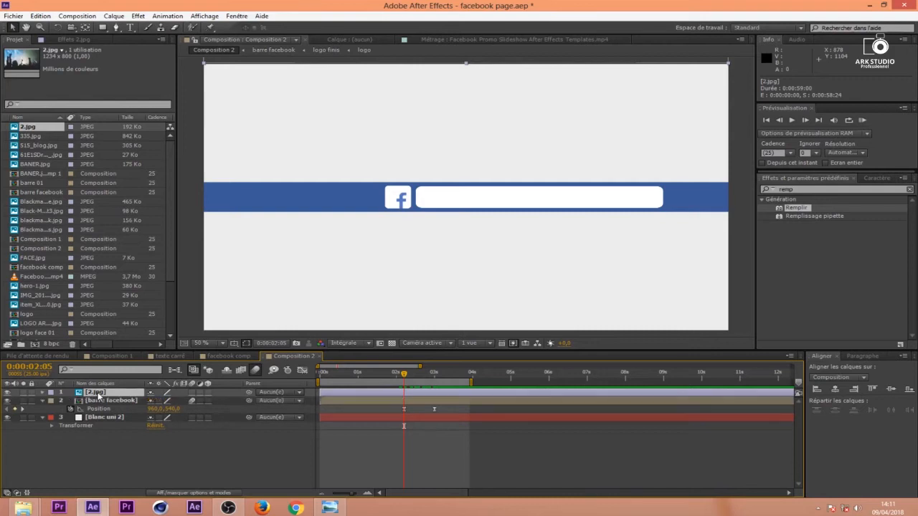
key("p")
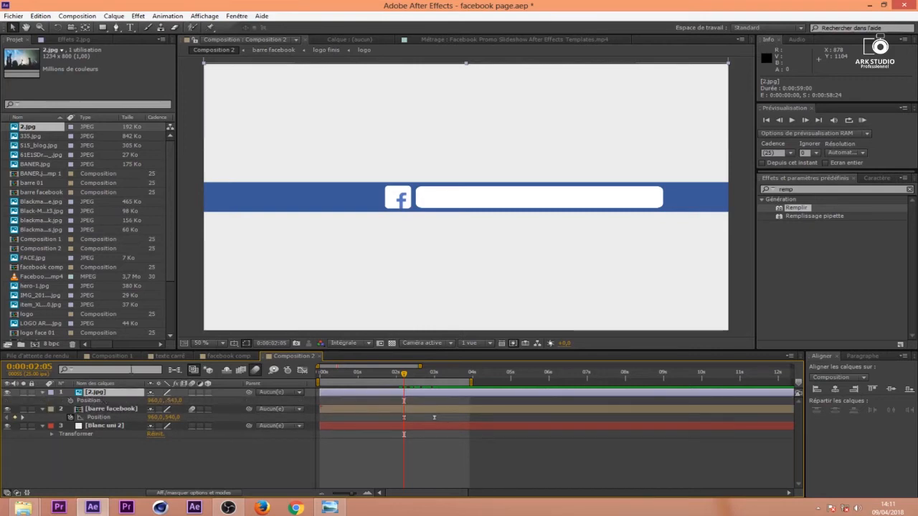
left_click(71, 401)
left_click_drag(412, 375, 436, 380)
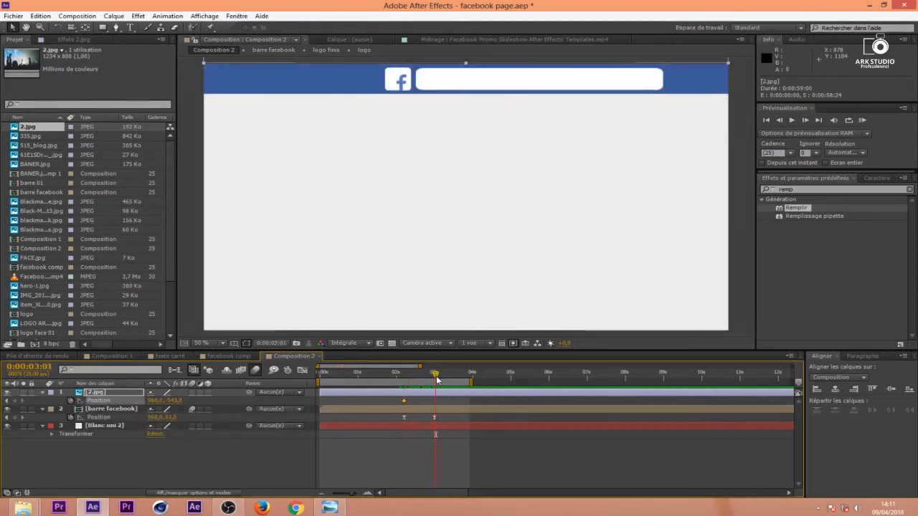
left_click_drag(173, 401, 717, 268)
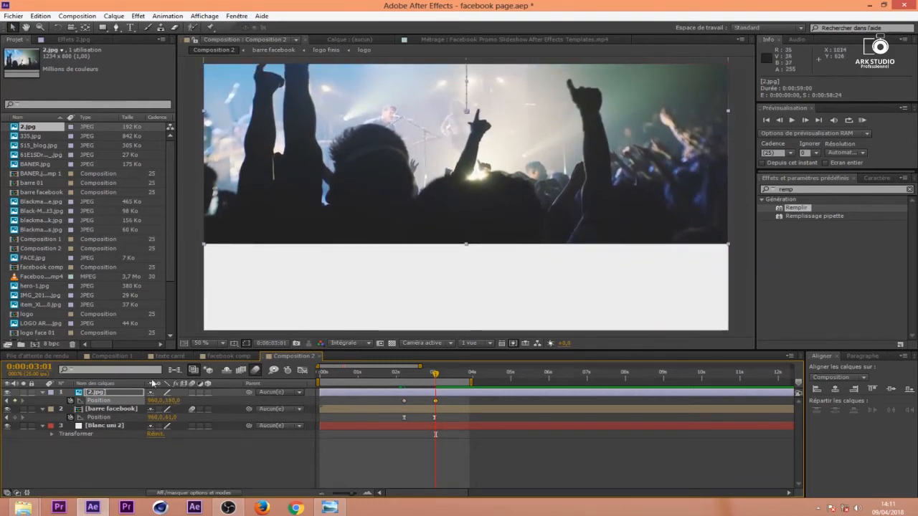
Precompose 2.jpg with all its attributes as 2.jpg - Comp 1, and place the barre facebook layer above it
right_click(101, 393)
left_click(144, 310)
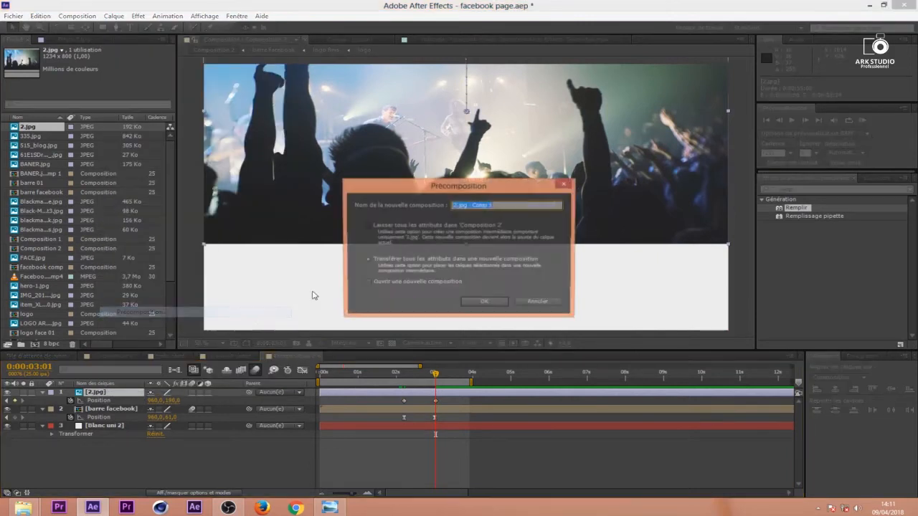
left_click(485, 304)
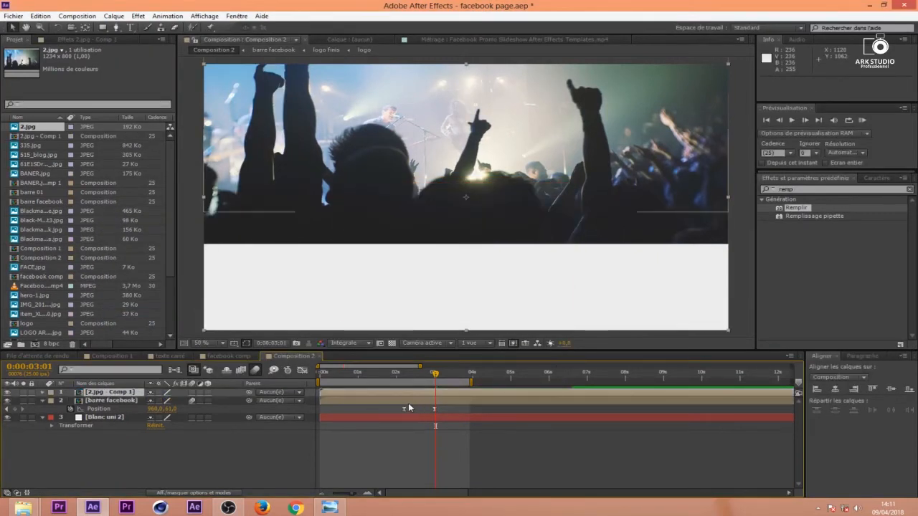
mouse_move(434, 373)
left_mouse_down()
mouse_move(419, 391)
mouse_move(432, 387)
left_mouse_up()
left_click_drag(115, 402, 114, 390)
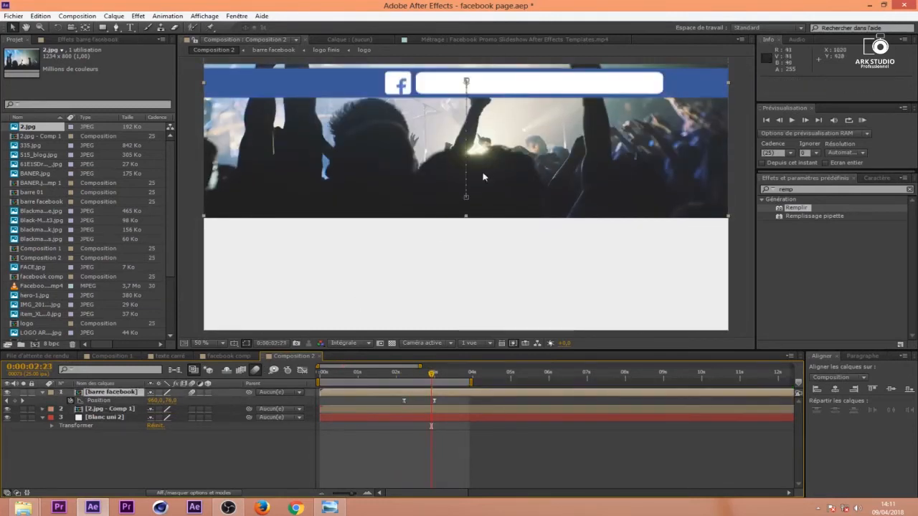
Try raising the barre facebook layer's position keyframe at 0:00:03:00
scroll(454, 250, "down", 1)
mouse_move(431, 378)
left_mouse_down()
mouse_move(409, 378)
mouse_move(444, 383)
mouse_move(435, 390)
left_mouse_up()
left_click(434, 400)
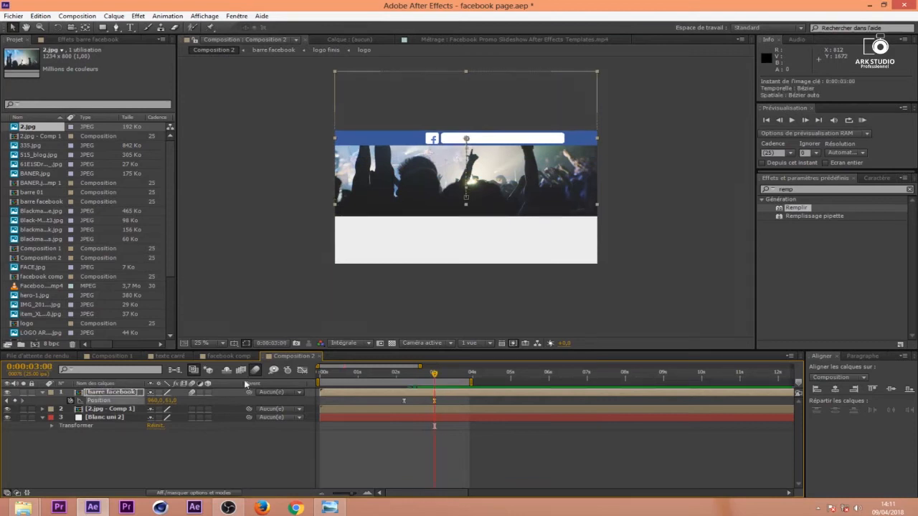
left_click_drag(174, 405, 162, 403)
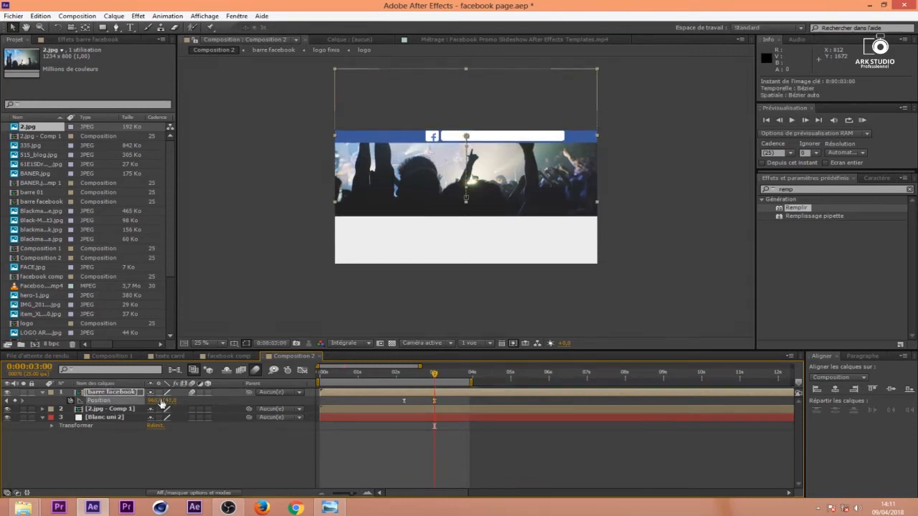
double_click(411, 391)
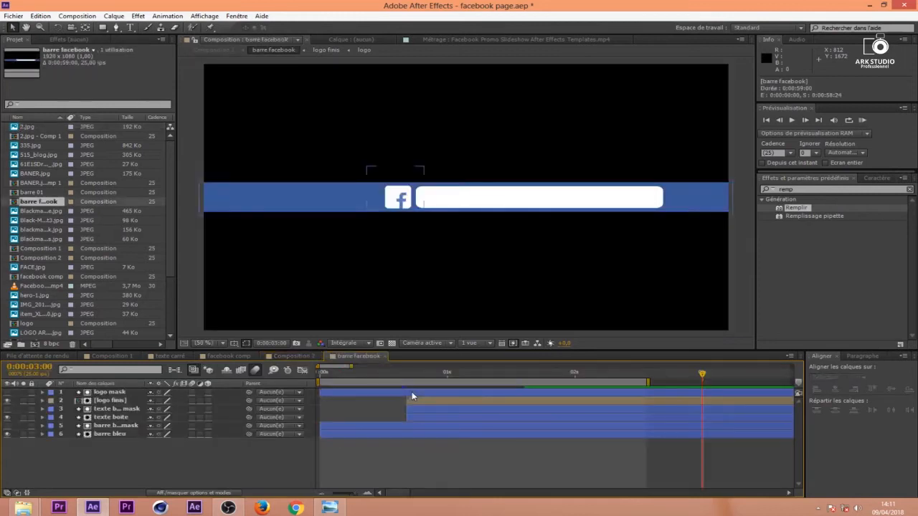
left_click(290, 357)
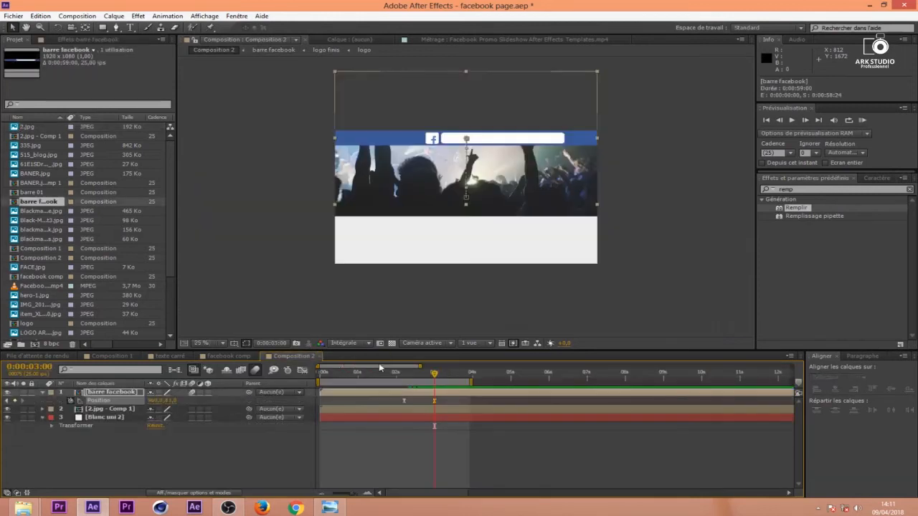
left_click(239, 356)
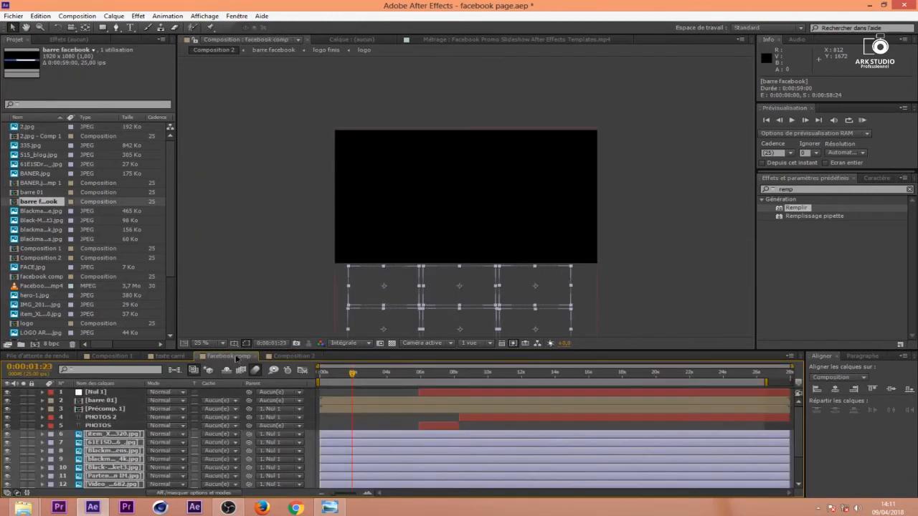
left_click(275, 358)
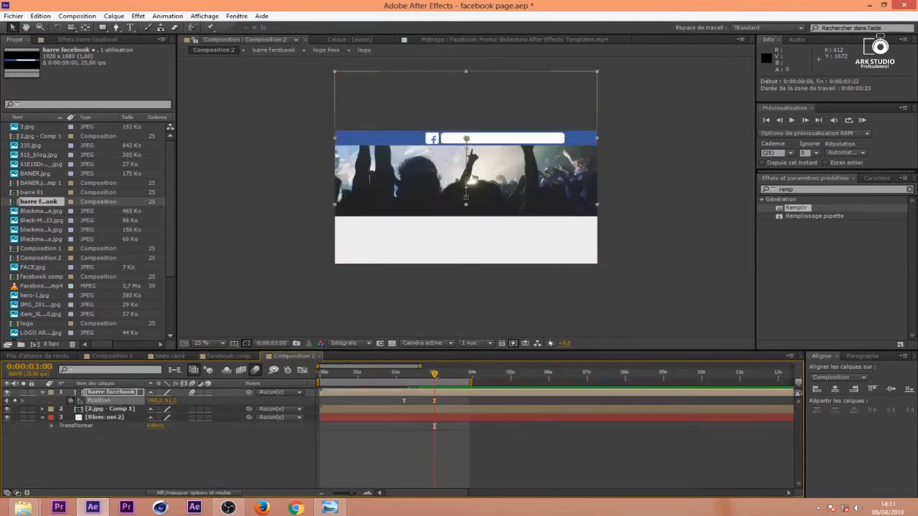
Rename the barre facebook layer in Composition 2 as barre facebook 01
left_click(442, 394)
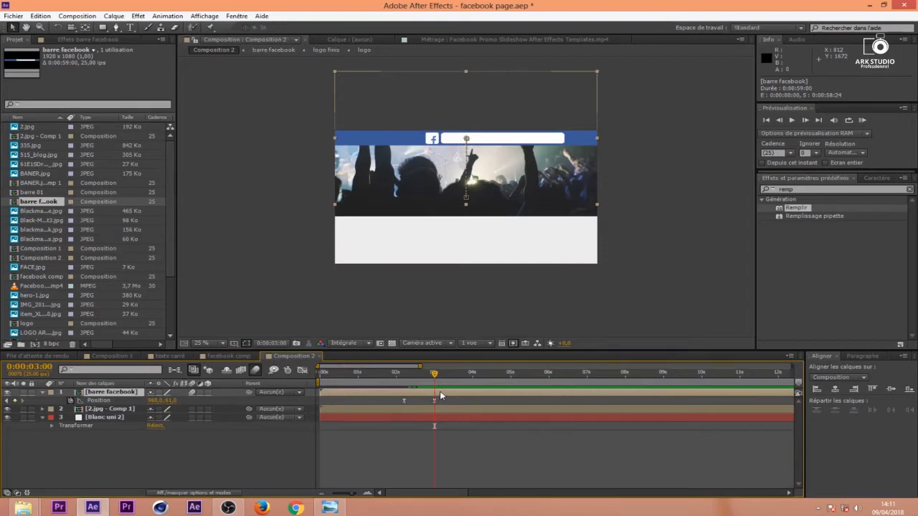
key("Return")
left_click(109, 393)
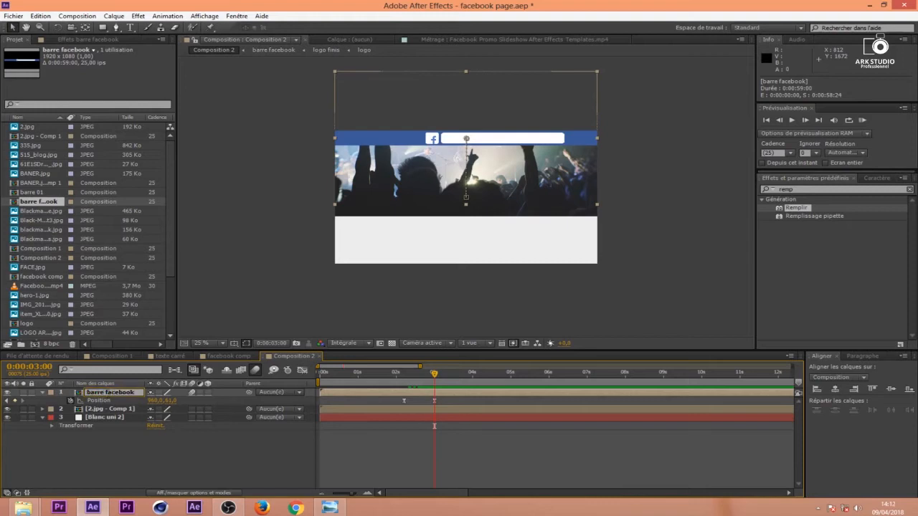
key("Return")
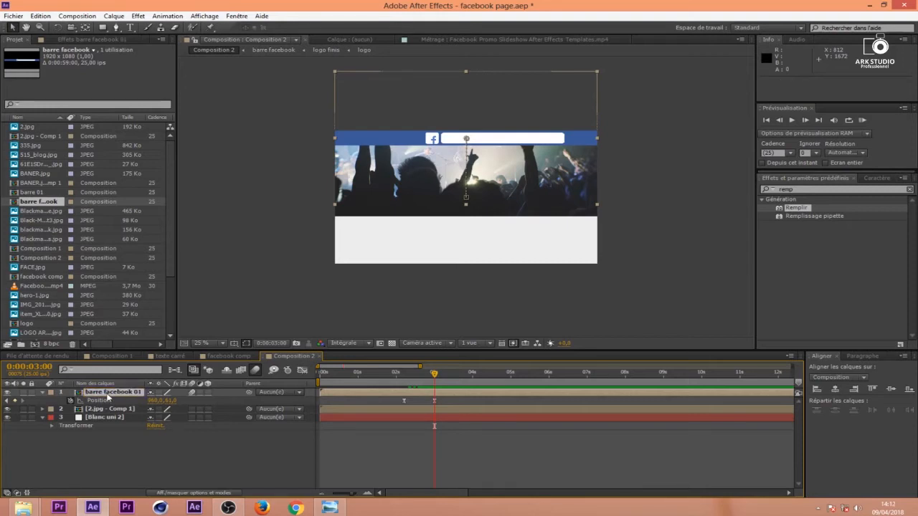
Inside 2.jpg - Comp 1, set the 2.jpg layer's position keyframe at 0:00:03:01 to about 960, 43
left_click(115, 410)
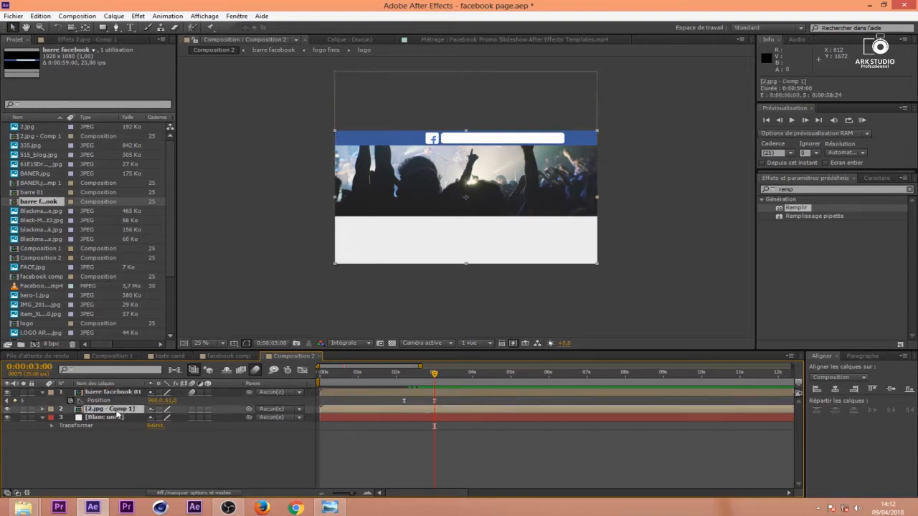
double_click(349, 414)
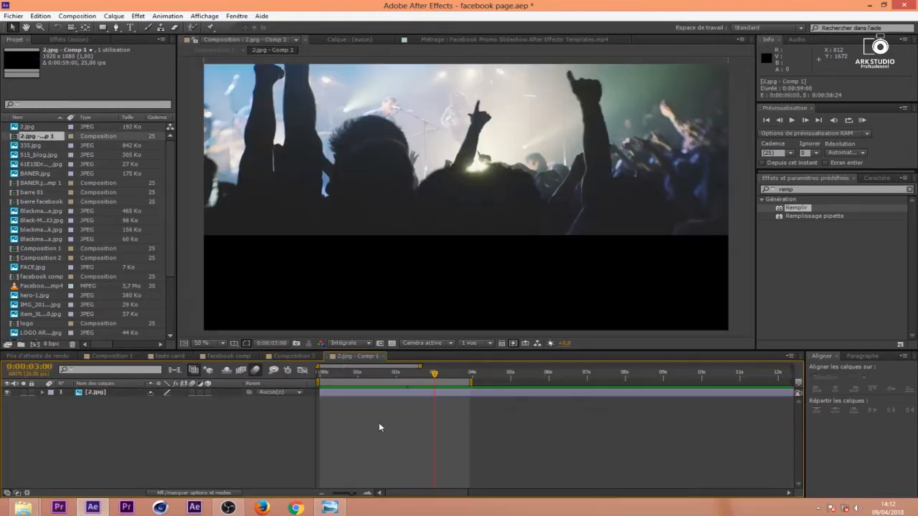
left_click(410, 388)
key("p")
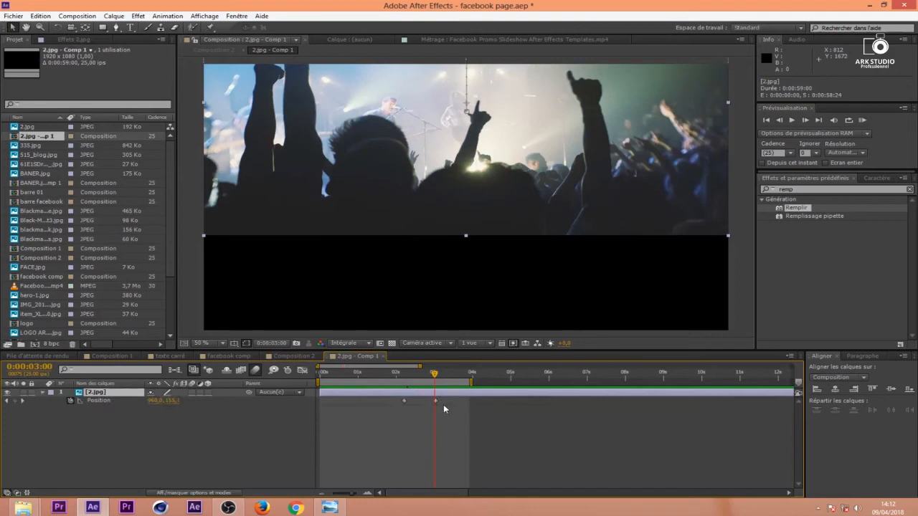
mouse_move(433, 375)
left_mouse_down()
mouse_move(412, 378)
mouse_move(435, 386)
left_mouse_up()
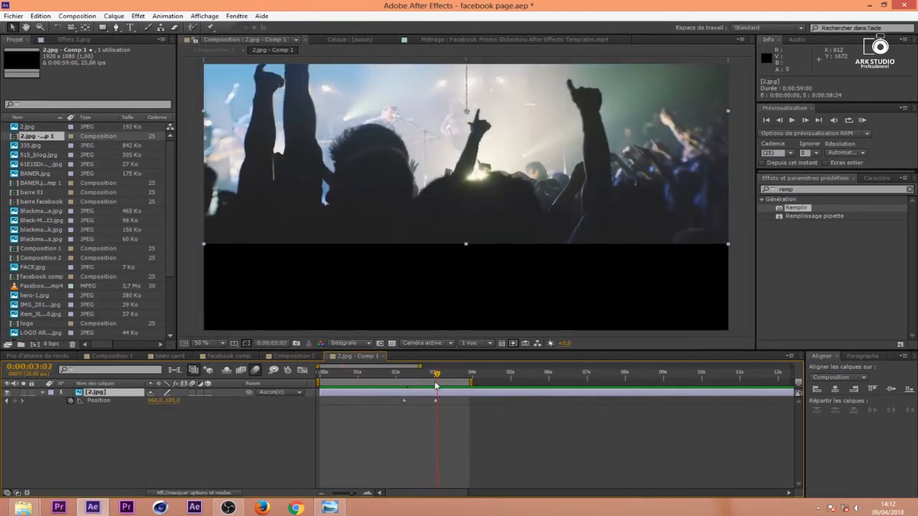
scroll(512, 208, "down", 2)
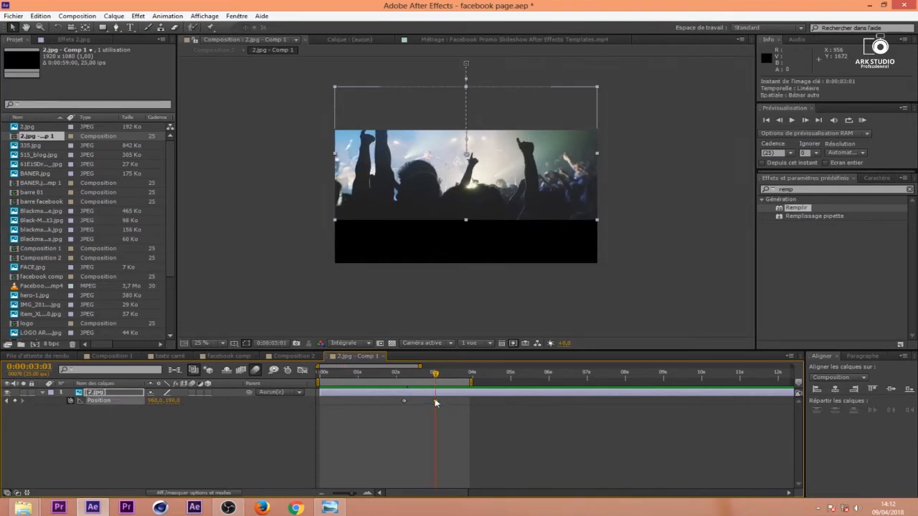
left_click_drag(170, 401, 84, 408)
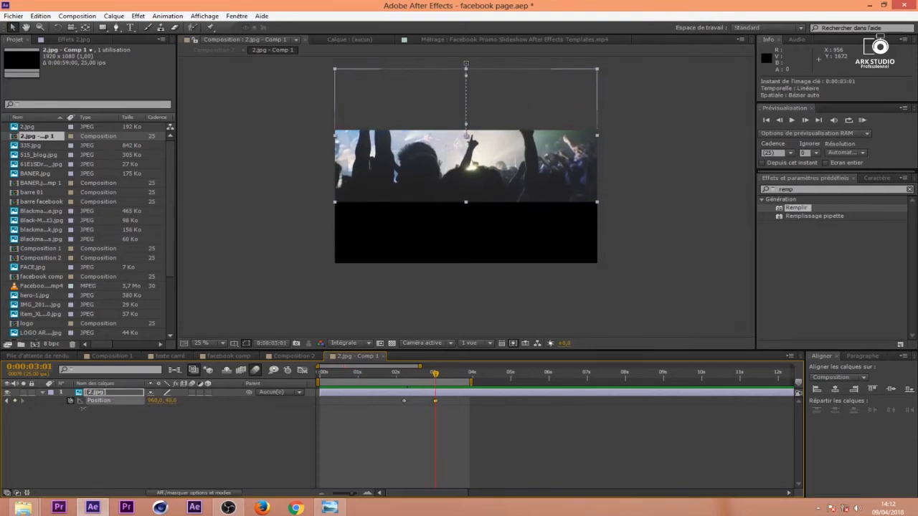
Return to Composition 2, collapse the barre facebook 01 layer and check the image's resting position around 0:00:03:03
left_click(318, 355)
mouse_move(428, 382)
left_mouse_down()
mouse_move(403, 384)
mouse_move(434, 395)
left_mouse_up()
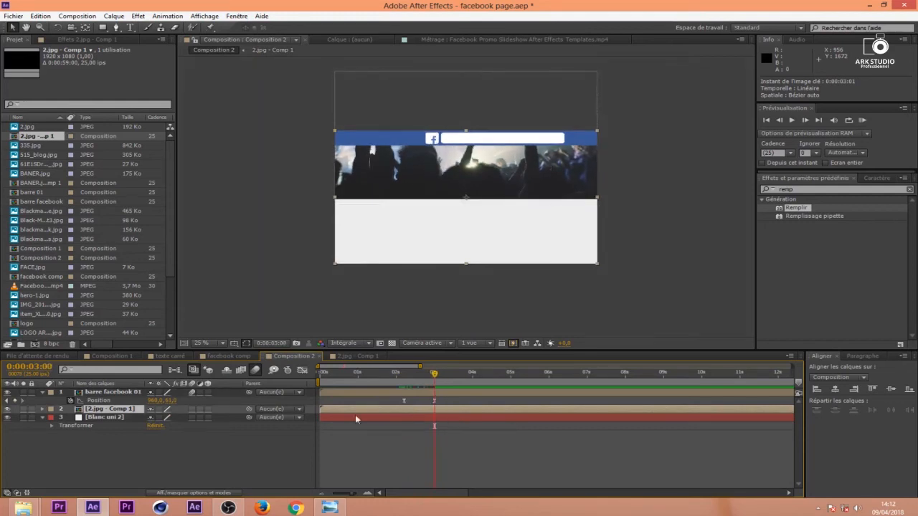
left_click(111, 411)
left_click(43, 393)
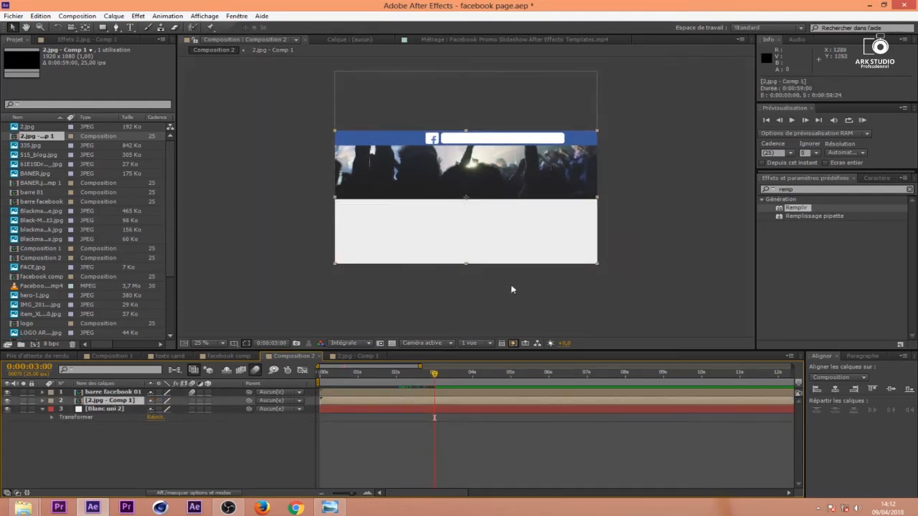
mouse_move(429, 383)
left_mouse_down()
mouse_move(414, 384)
mouse_move(447, 384)
mouse_move(420, 388)
mouse_move(440, 389)
left_mouse_up()
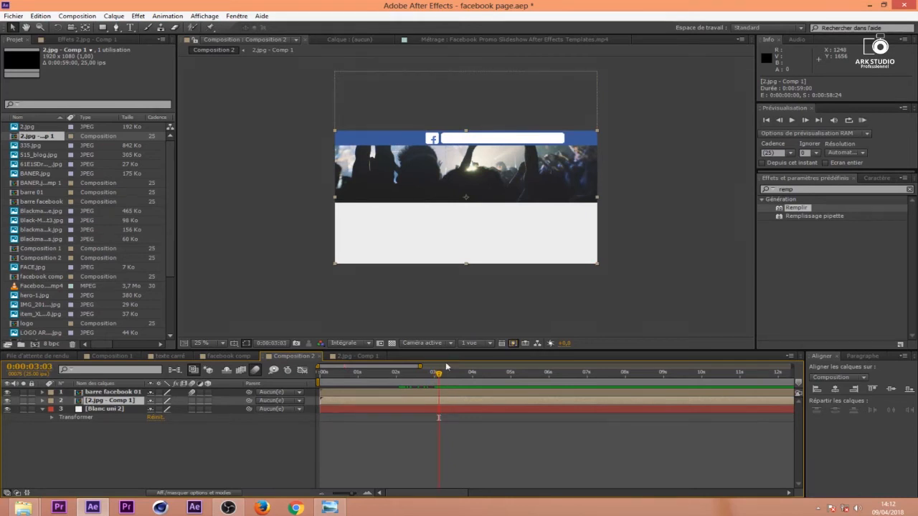
At 0:00:02:10, draw a white rectangle shape wider than the frame, from the blue bar's lower edge down past the frame
left_click(452, 392)
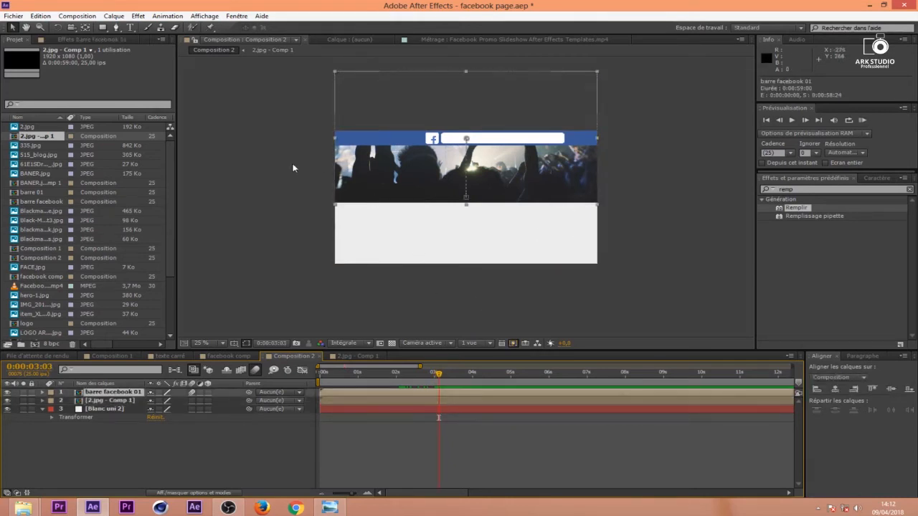
left_click(103, 28)
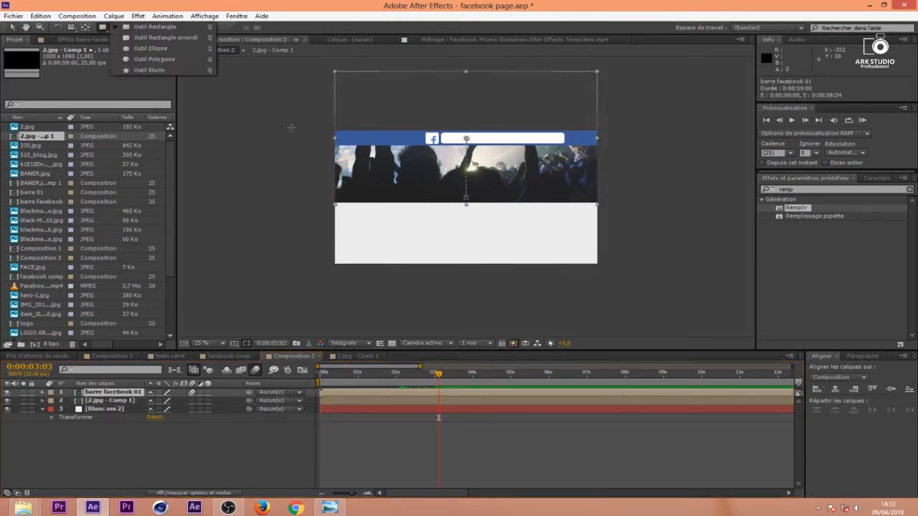
left_click(183, 32)
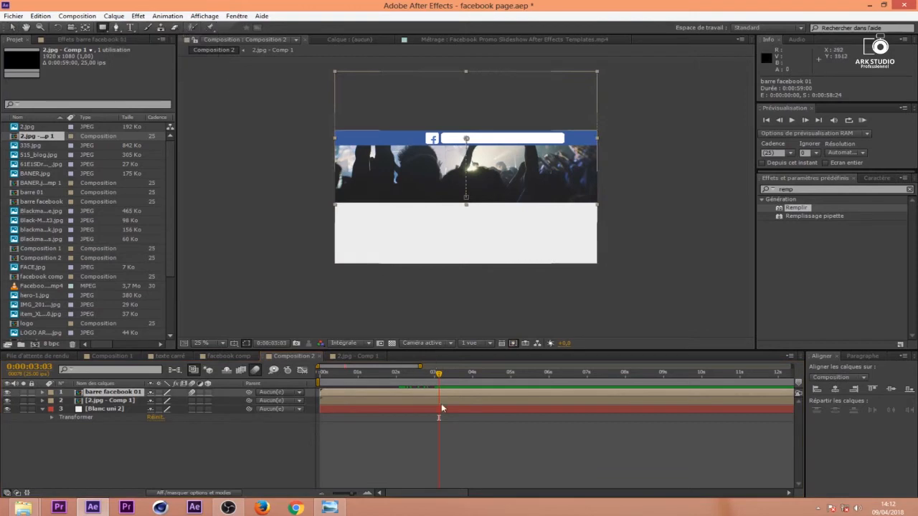
left_click(463, 439)
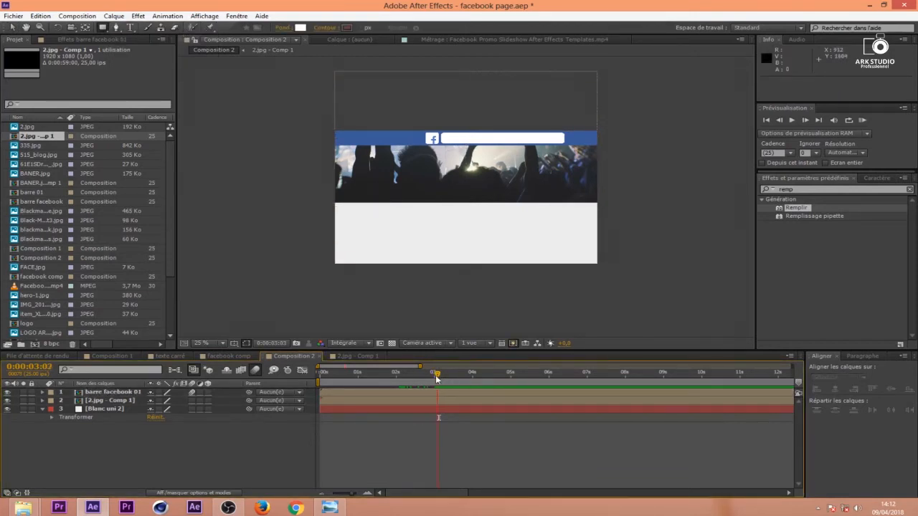
left_click_drag(438, 374, 412, 384)
left_click_drag(313, 194, 634, 338)
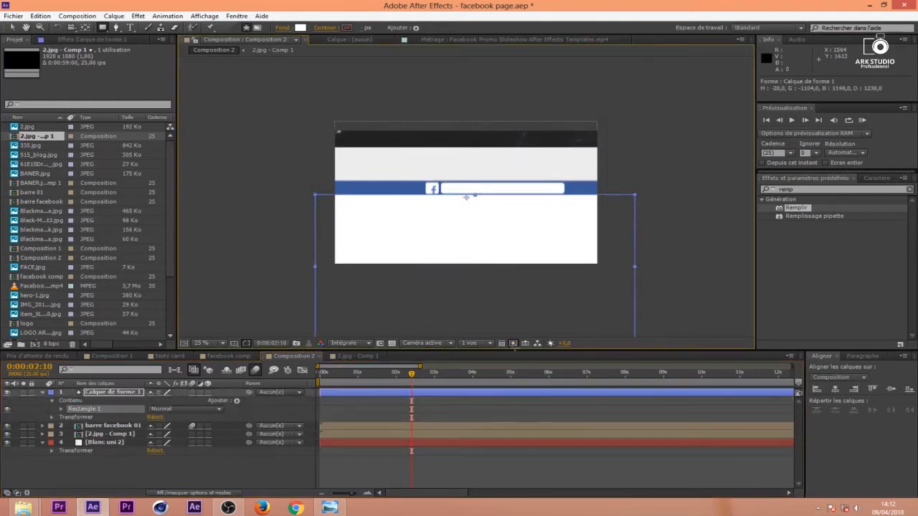
Place the shape layer below barre facebook 01 and make it the alpha track matte of 2.jpg - Comp 1
left_click(50, 393)
left_click_drag(121, 396, 117, 404)
left_click(115, 409)
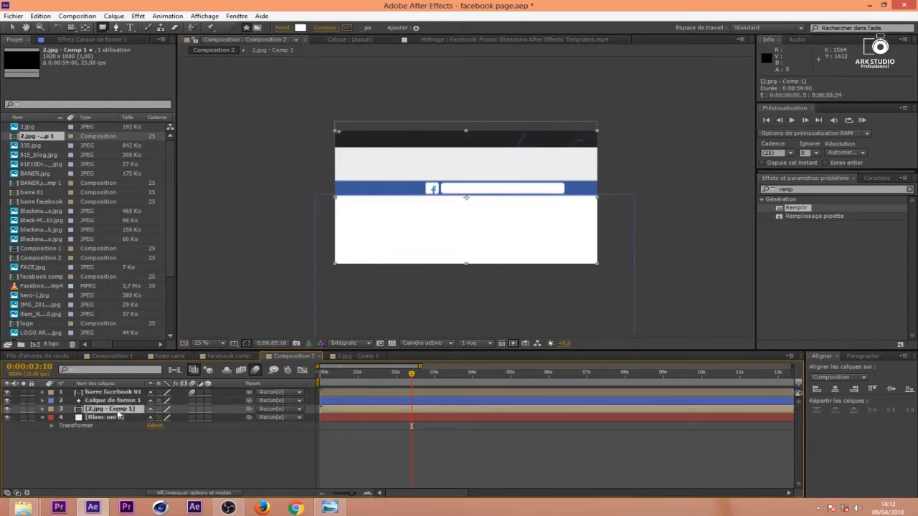
left_click(210, 493)
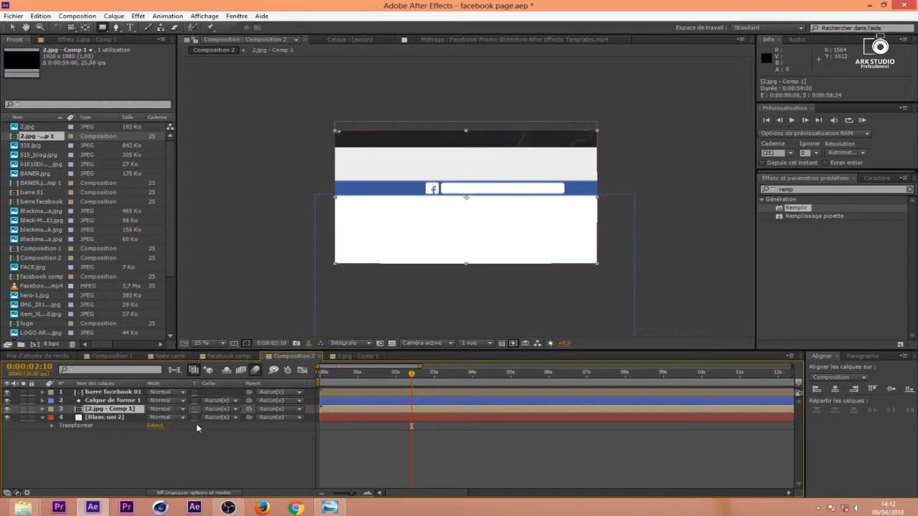
left_click(217, 413)
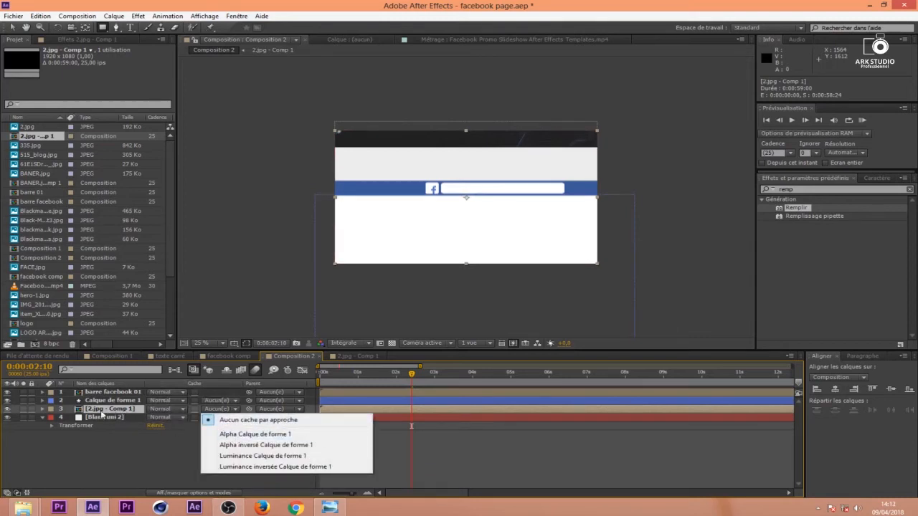
left_click(252, 435)
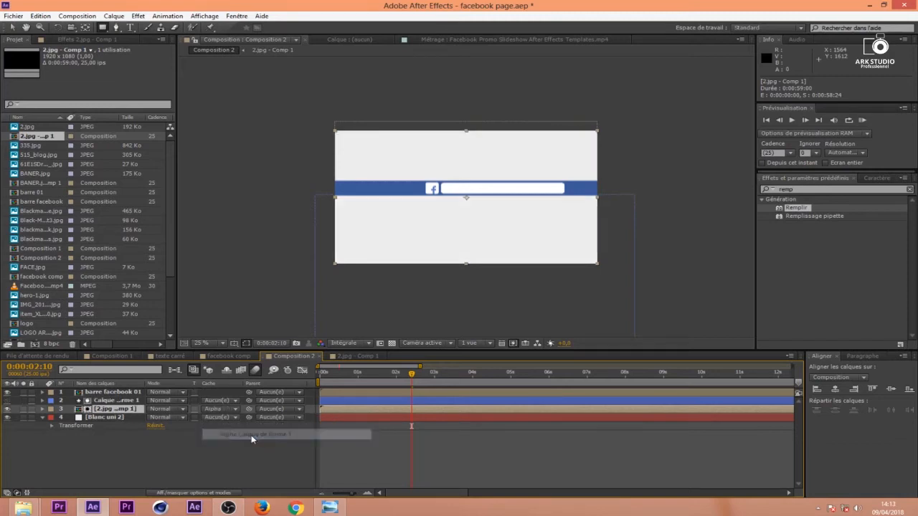
At 0:00:03:04, shift the matte shape down about 572 px and parent it to the barre facebook 01 layer
left_click_drag(412, 373, 441, 401)
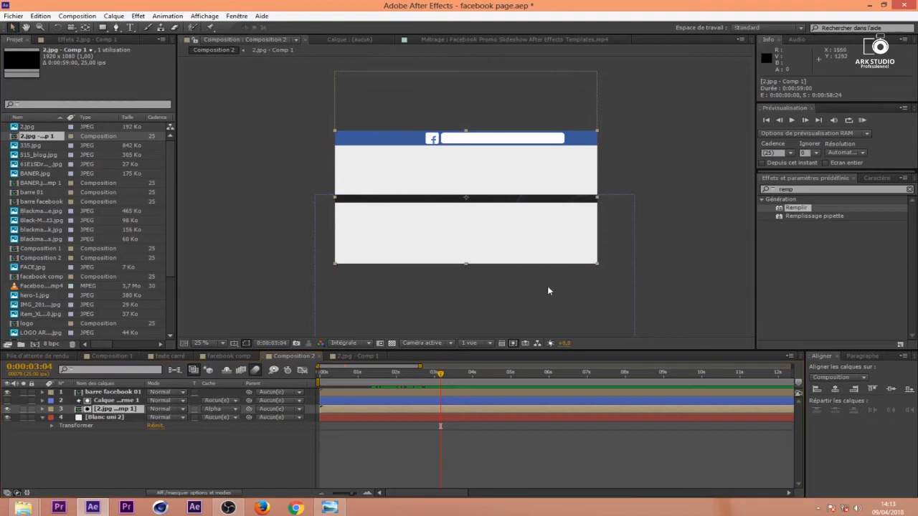
left_click(461, 313)
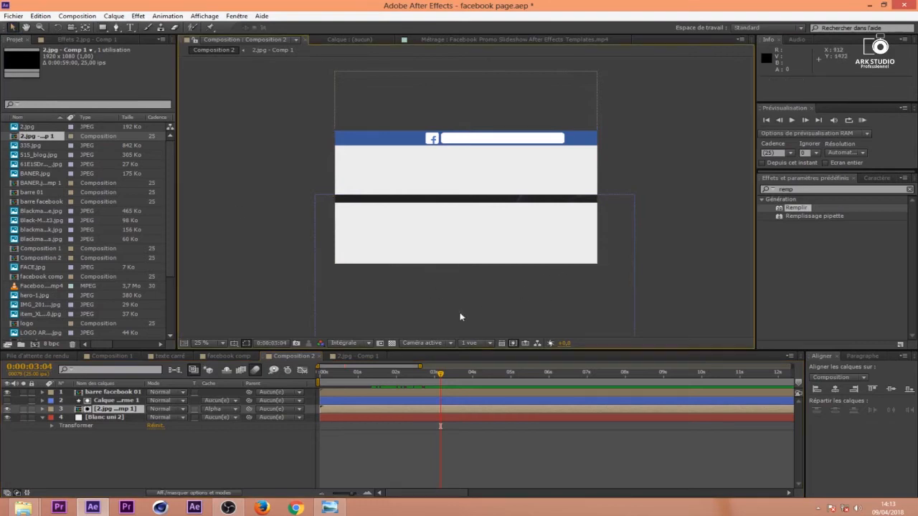
left_click(452, 402)
left_click_drag(529, 288, 529, 364)
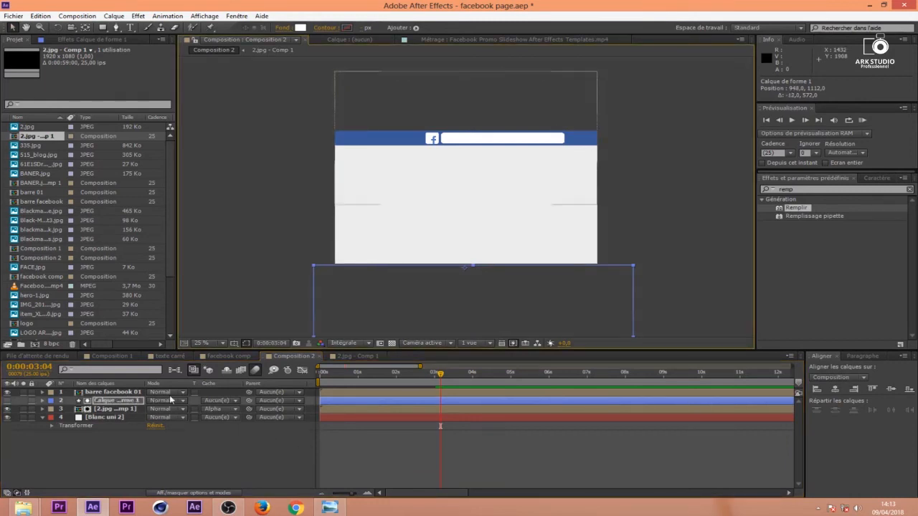
left_click_drag(249, 400, 111, 396)
Starting at 0:00:02:06, raise the matte shape to about 924, 623 against the blue bar's lower edge and check it around 0:00:03:05
left_click_drag(423, 372, 406, 385)
left_click(449, 401)
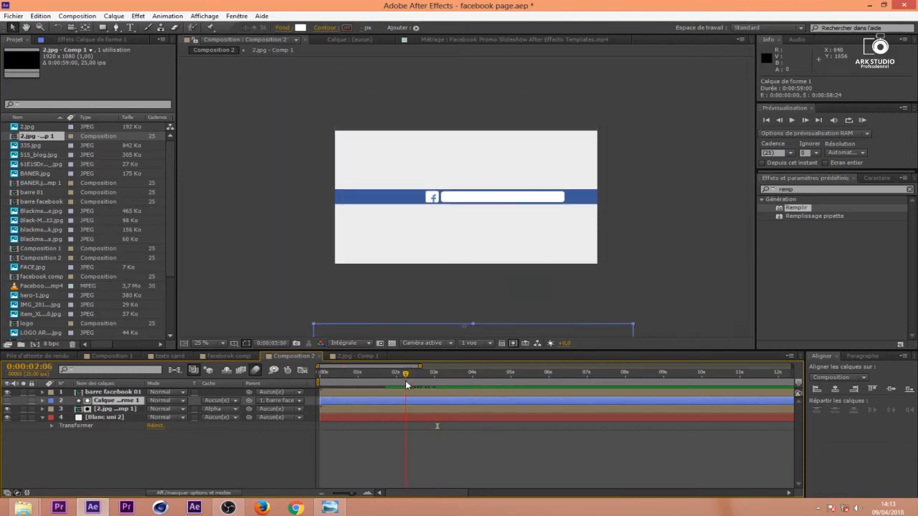
left_click(467, 332)
left_click(418, 401)
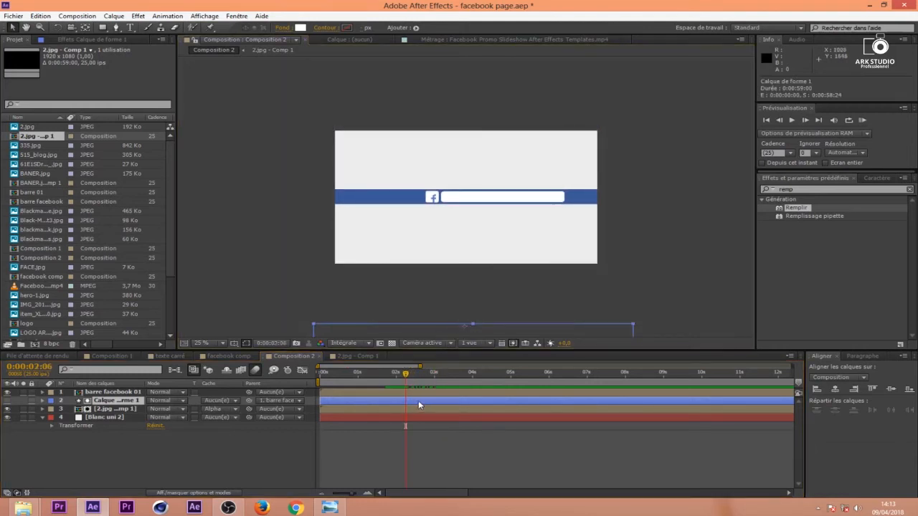
key("Up")
key("Up")
key("Up")
key("Up")
key("Up")
key("Up")
key("Up")
key("Up")
key("Up")
key("Up")
key("Up")
key("Up")
key("Up")
key("Up")
key("Up")
key("Up")
key("Up")
key("Up")
key("Up")
key("Up")
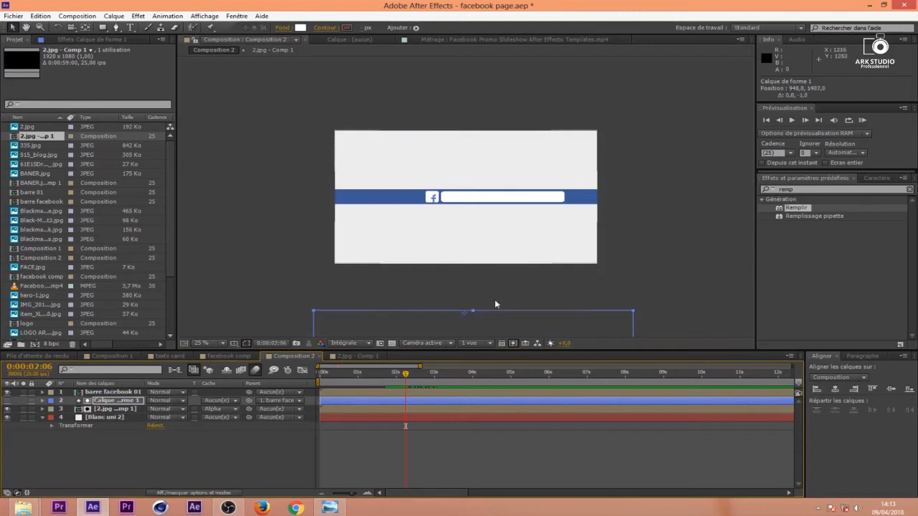
left_click_drag(483, 313, 481, 216)
left_click_drag(405, 375, 434, 396)
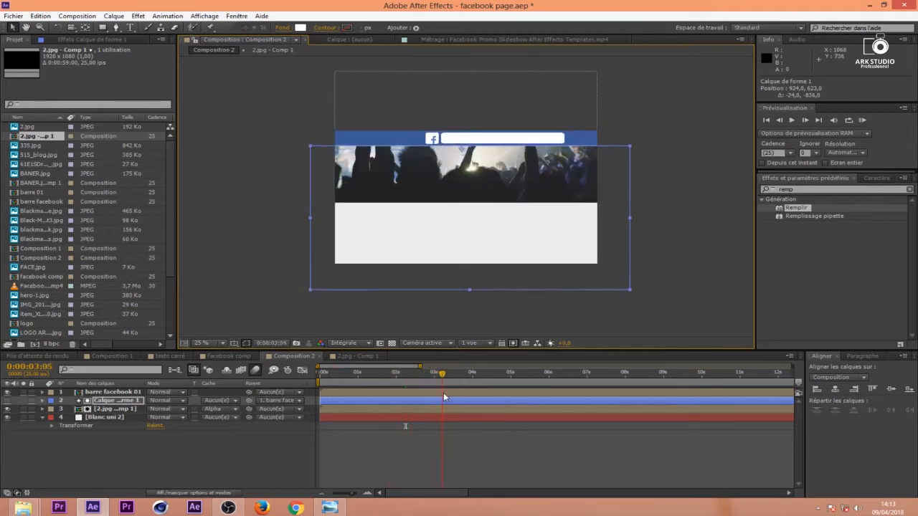
mouse_move(446, 393)
left_mouse_down()
mouse_move(367, 392)
mouse_move(443, 392)
left_mouse_up()
left_click(477, 445)
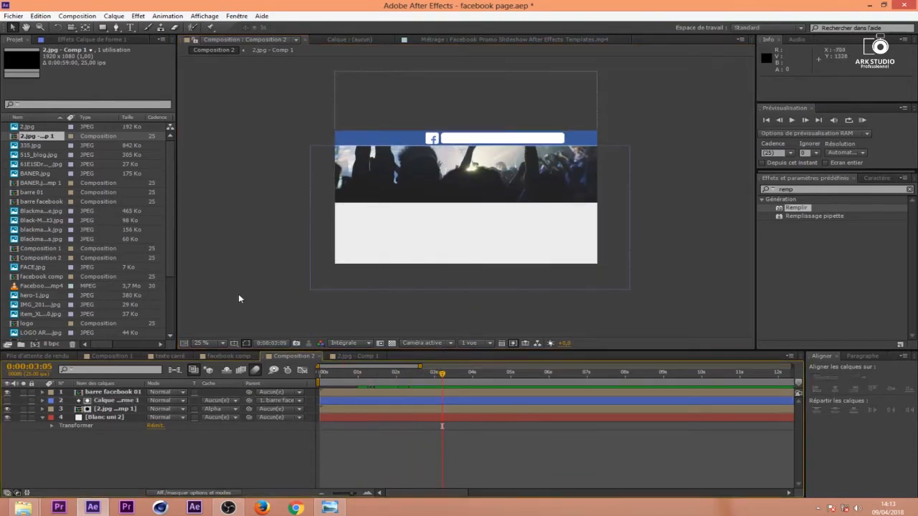
Find the profile photo IMG_20161124_230359.jpg in the project and place it over the lower left edge of the concert image
left_click(26, 156)
left_click(28, 148)
left_click(23, 128)
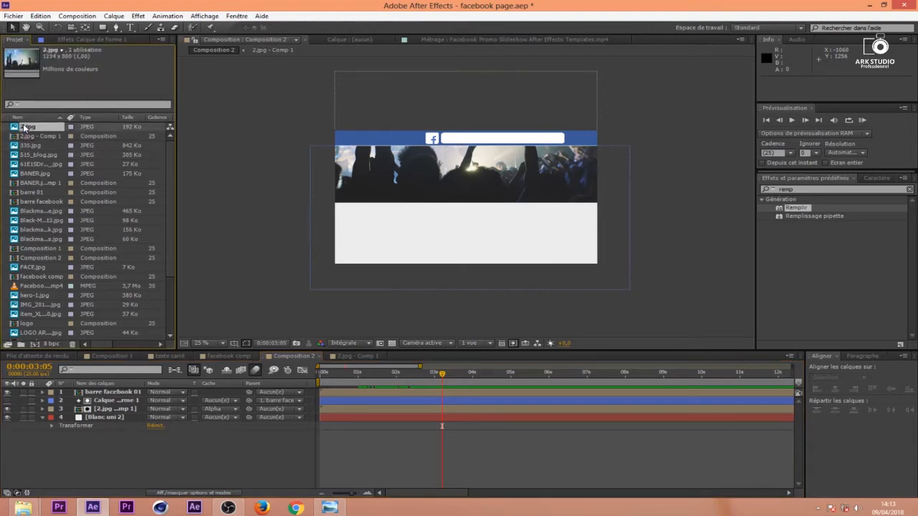
left_click(28, 147)
left_click(30, 155)
left_click(31, 165)
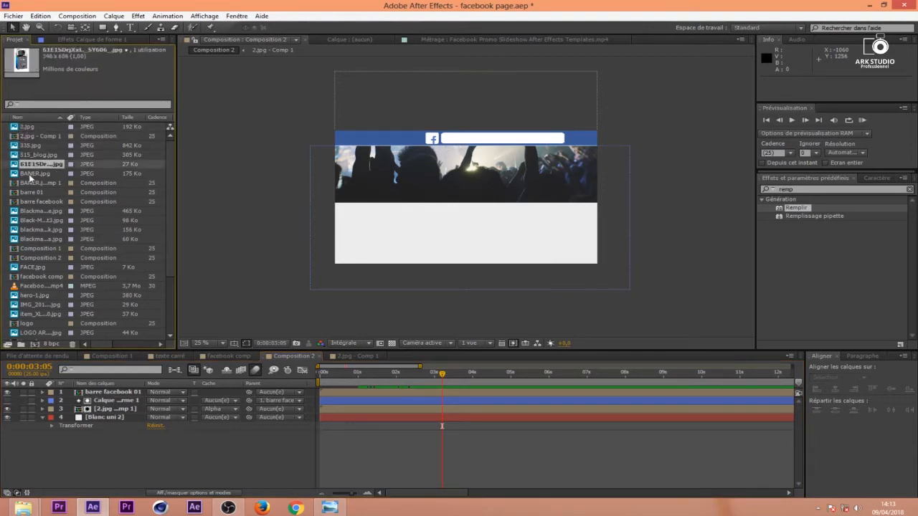
left_click(37, 174)
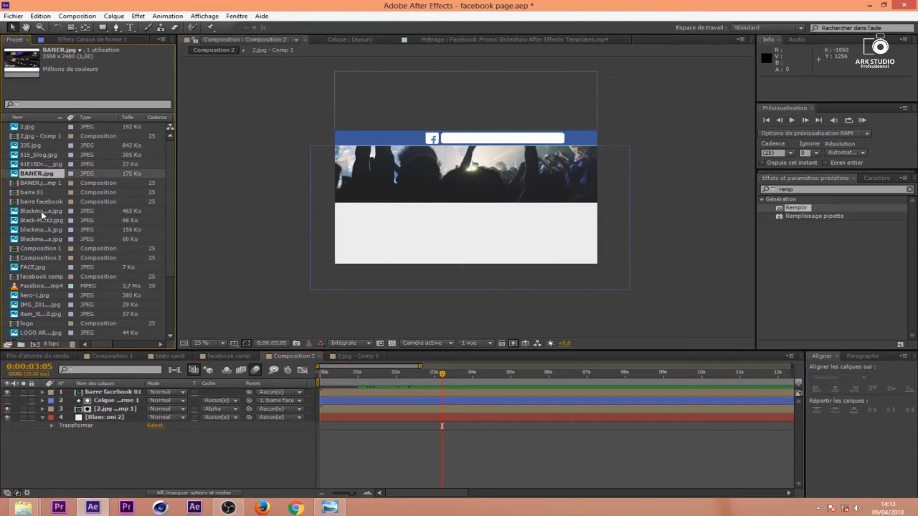
left_click(40, 211)
left_click(43, 220)
left_click(47, 297)
left_click(45, 305)
left_click_drag(43, 306, 373, 195)
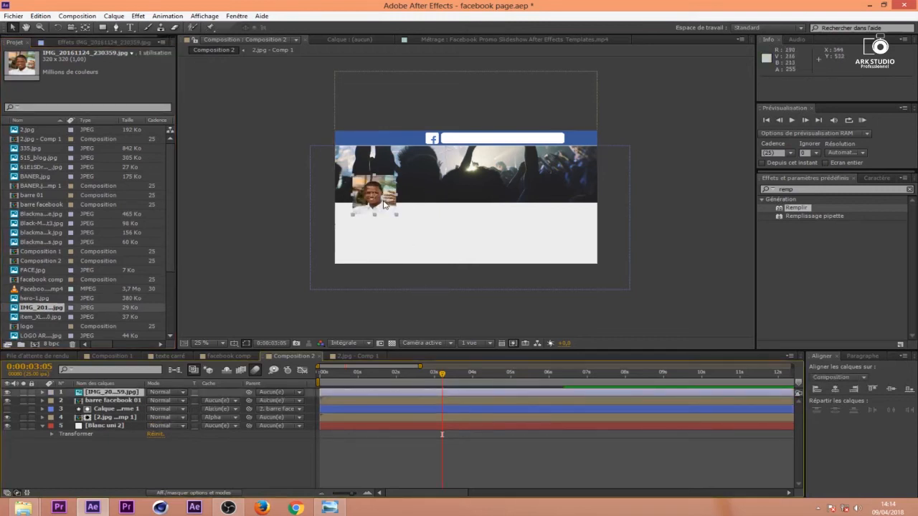
Bring the profile photo into close view and open the effects search term for editing
scroll(383, 202, "up", 2)
scroll(414, 205, "down", 2)
scroll(418, 202, "up", 2)
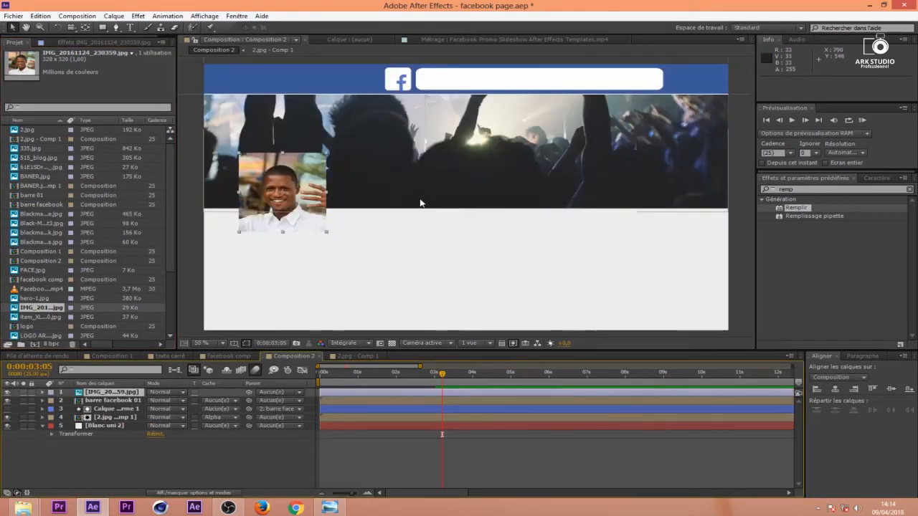
left_click_drag(409, 212, 473, 199)
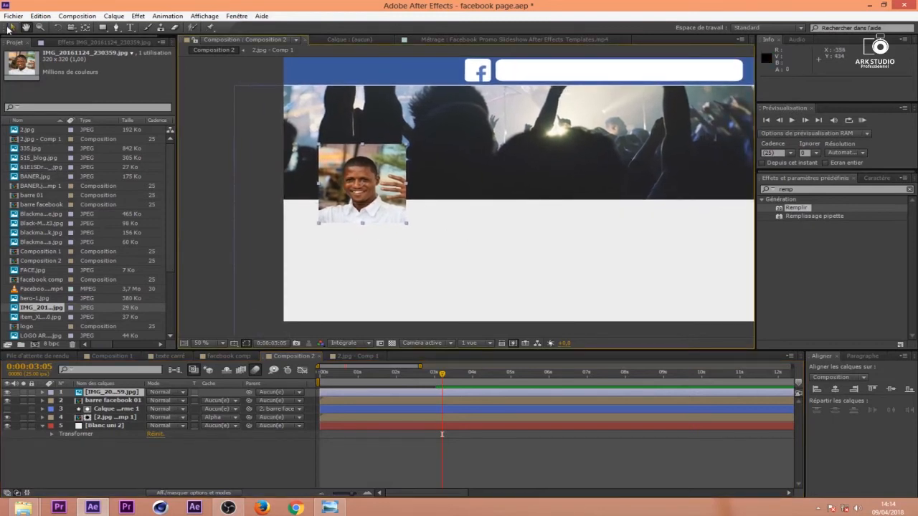
left_click(798, 189)
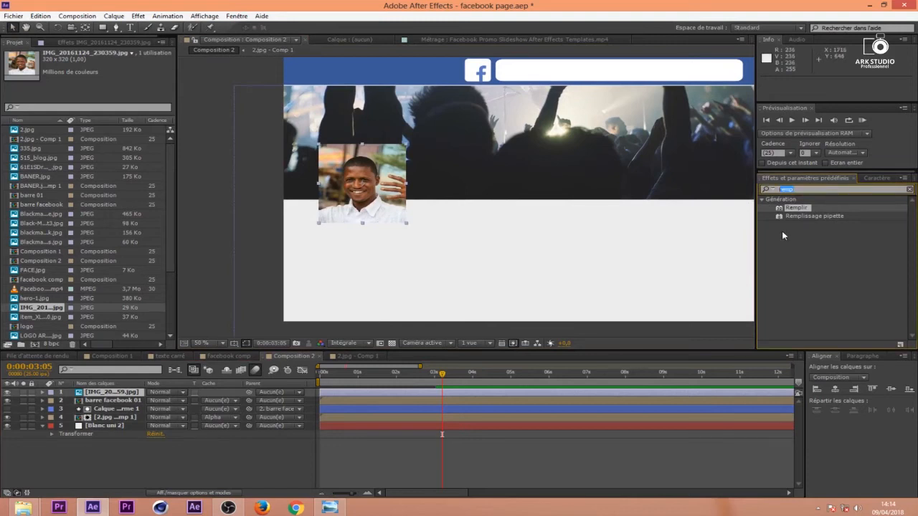
left_click(365, 200)
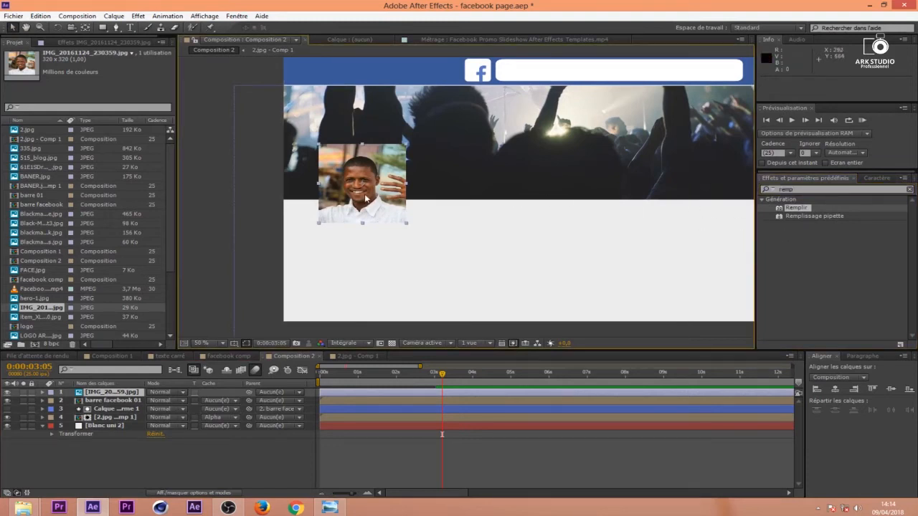
Draw a white rectangle as a new shape layer covering the profile photo with a small margin around it
left_click(451, 393)
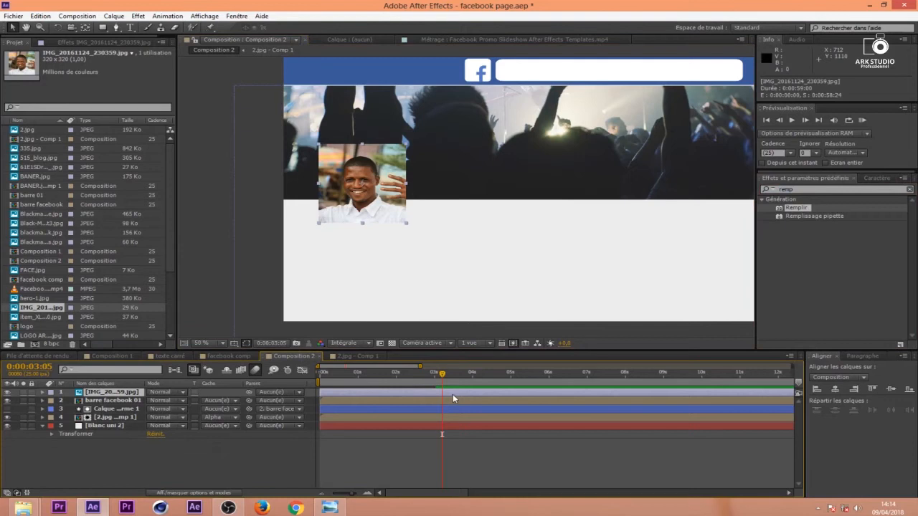
left_click(103, 28)
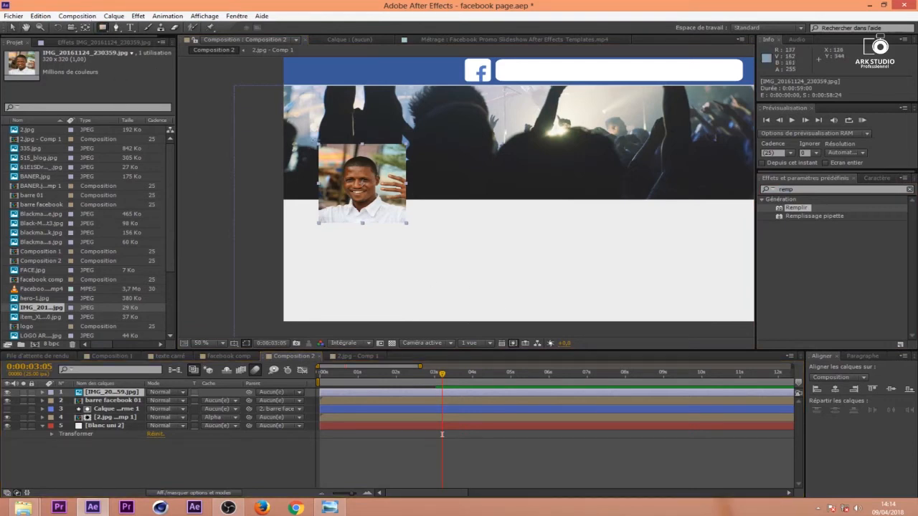
left_click_drag(314, 139, 342, 172)
key("ctrl+z")
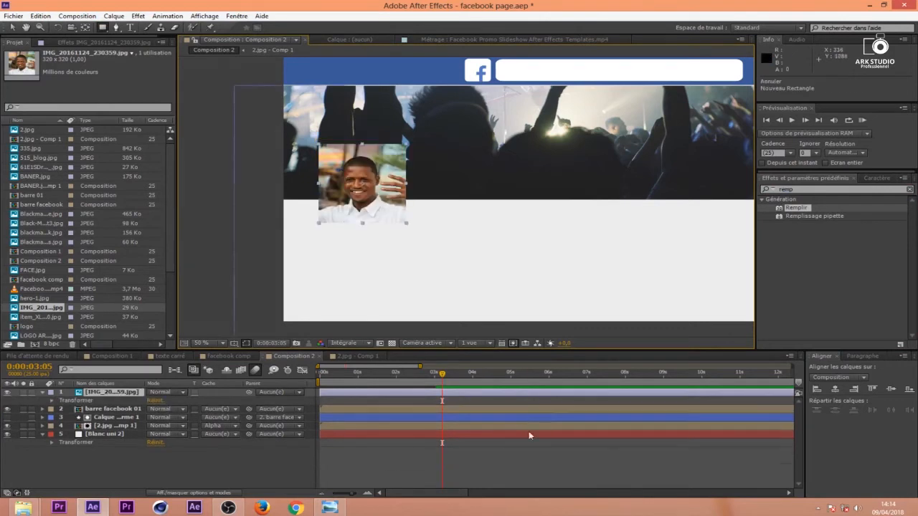
left_click(528, 463)
left_click_drag(315, 140, 416, 230)
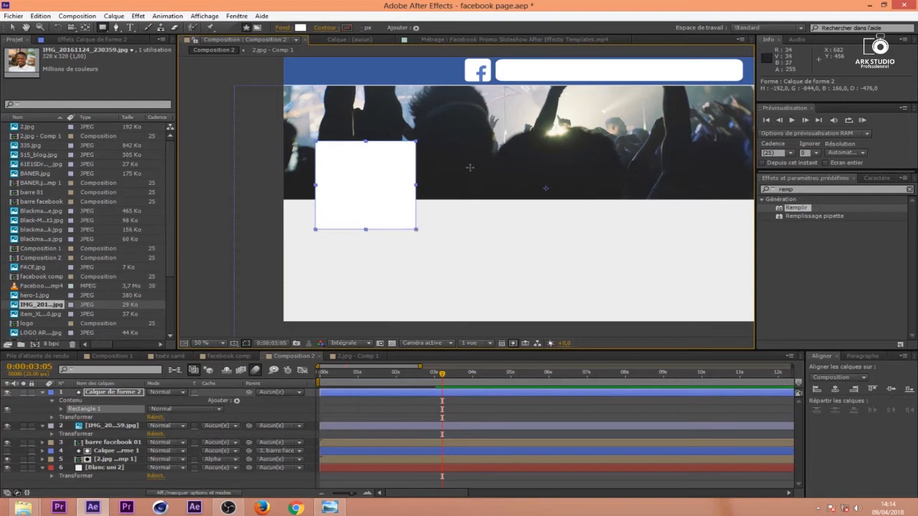
key("Left")
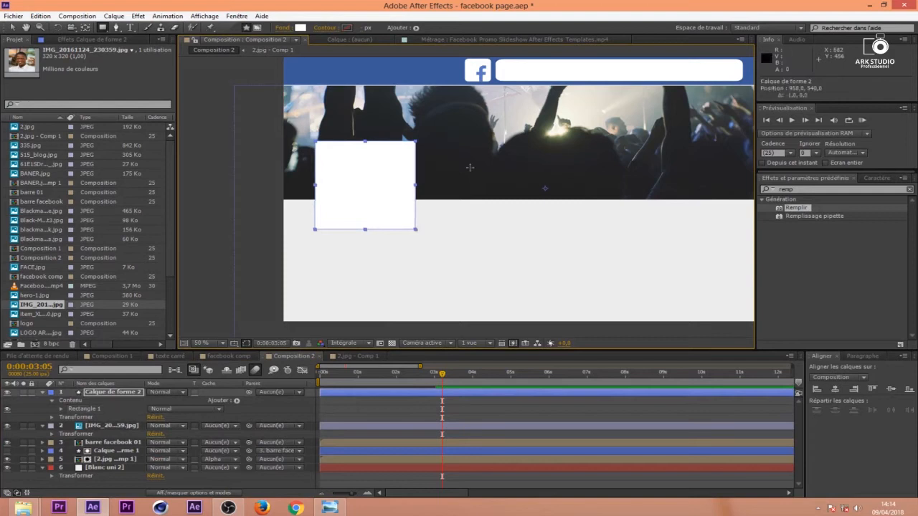
Move the profile photo layer above the white rectangle's shape layer in the layer stack
left_click(103, 423)
left_click_drag(102, 391, 103, 389)
scroll(352, 215, "up", 1)
scroll(351, 215, "down", 1)
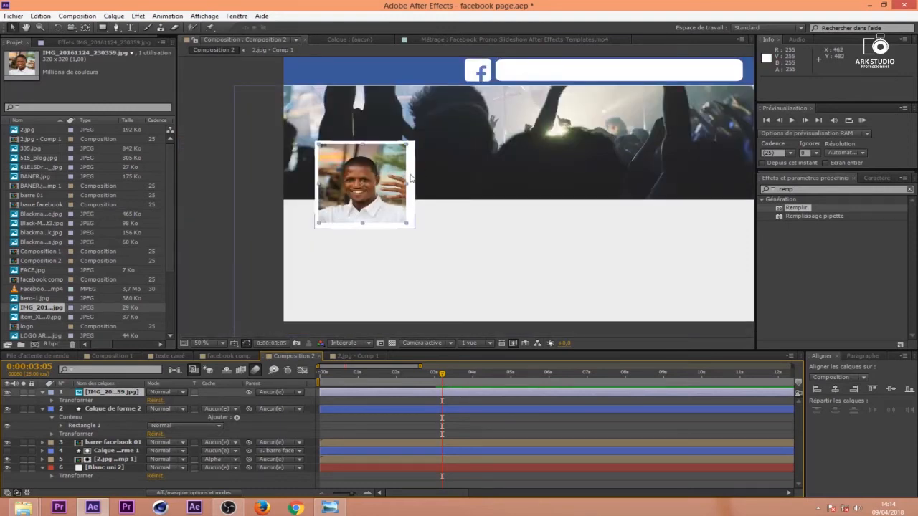
Enlarge the profile photo to about 107% by 106% and shift it inside the white frame to position 297, 521
key("period")
key("space")
left_click_drag(357, 162, 476, 158)
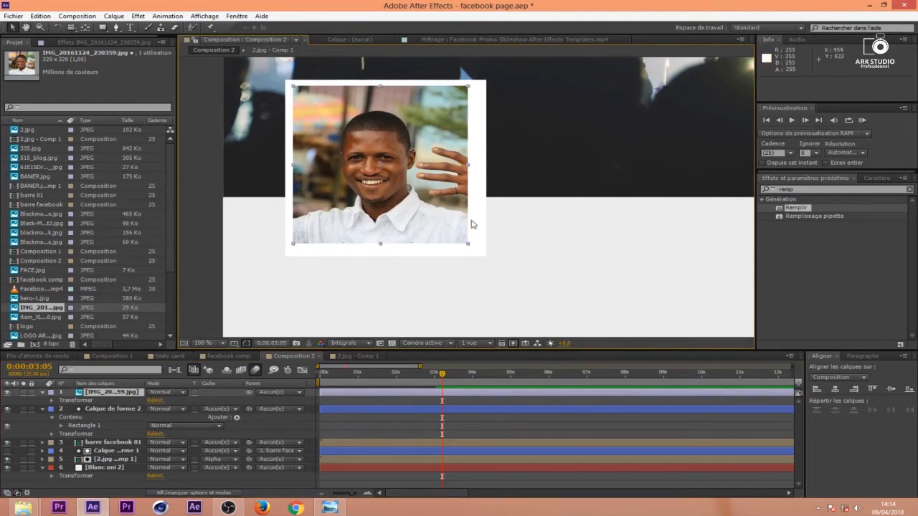
left_click_drag(469, 248, 475, 253)
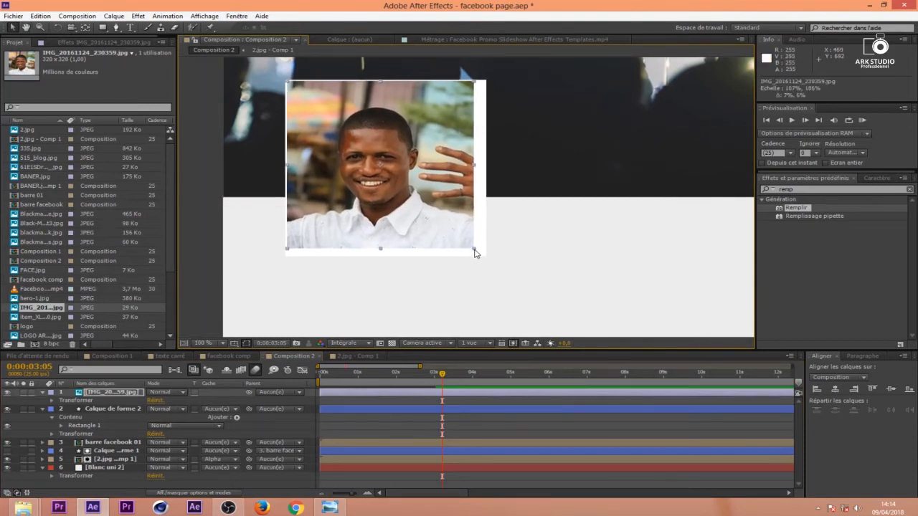
key("Down")
key("Down")
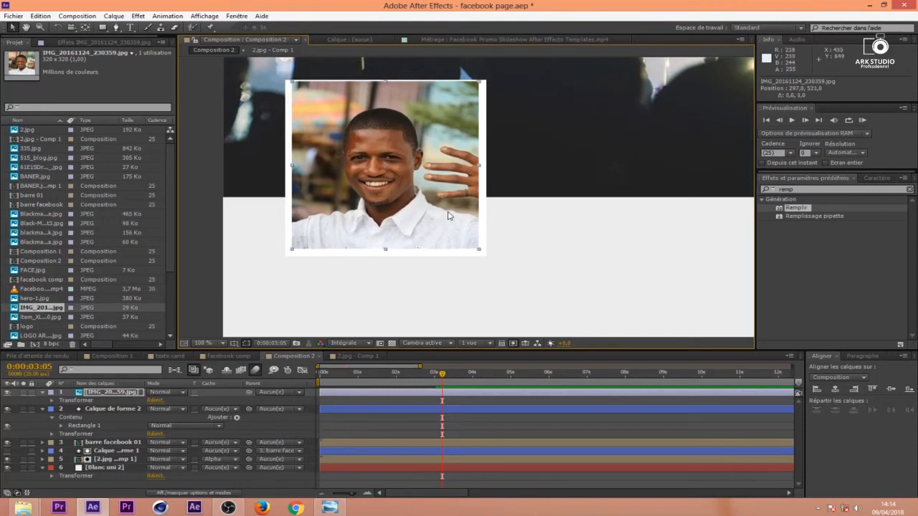
Reduce the profile photo's vertical scale to about 102% and nudge the photo to position 298, 524
left_click_drag(385, 82, 386, 85)
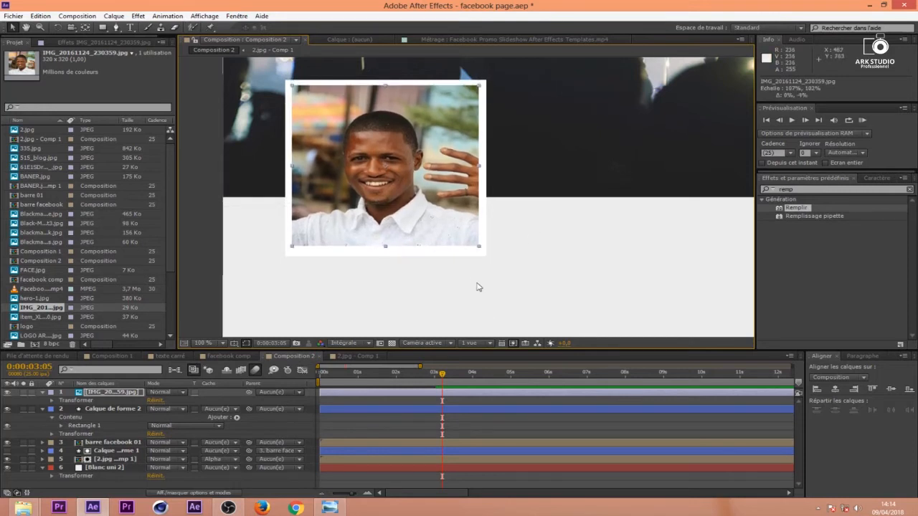
key("Down")
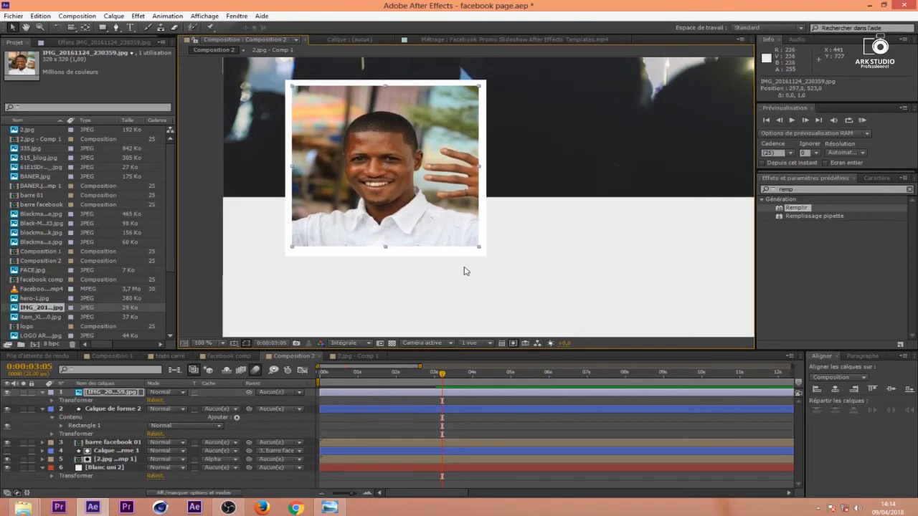
key("Right")
key("Down")
scroll(487, 272, "down", 3)
scroll(490, 273, "up", 1)
scroll(451, 214, "up", 2)
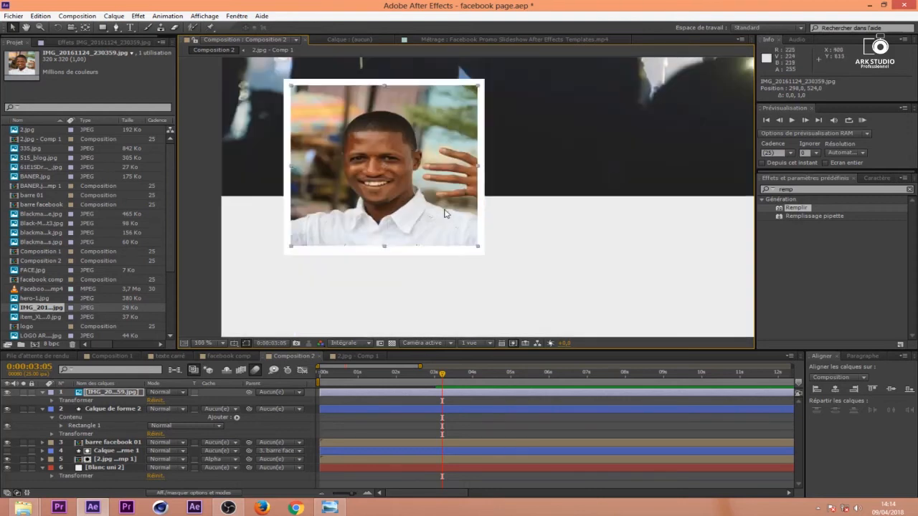
Scale the profile photo to about 113% by 110% at position 299, 527, leaving a thin white border around it
key("s")
left_click_drag(183, 400, 186, 403)
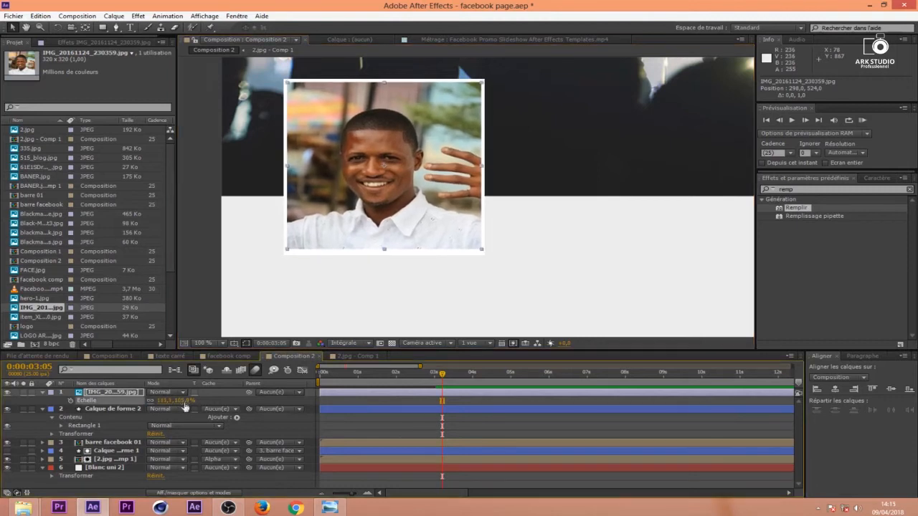
left_click_drag(384, 251, 382, 255)
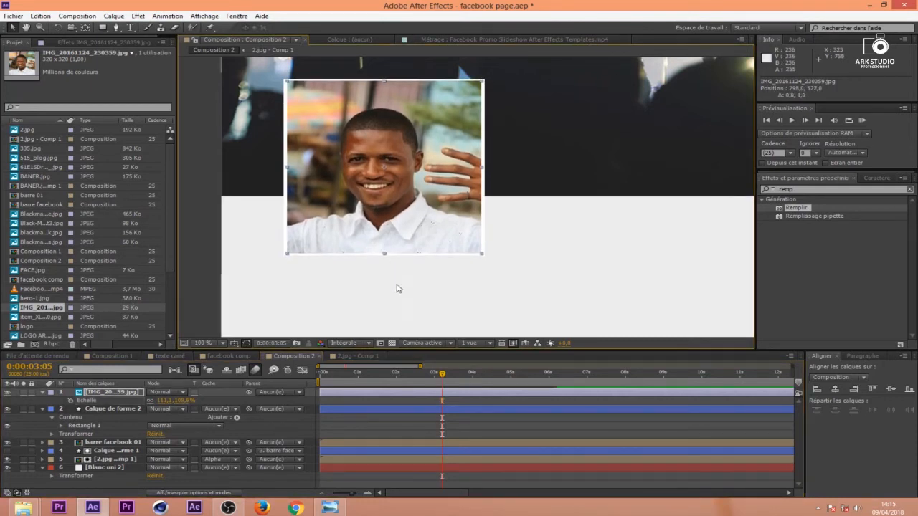
left_click_drag(482, 169, 484, 170)
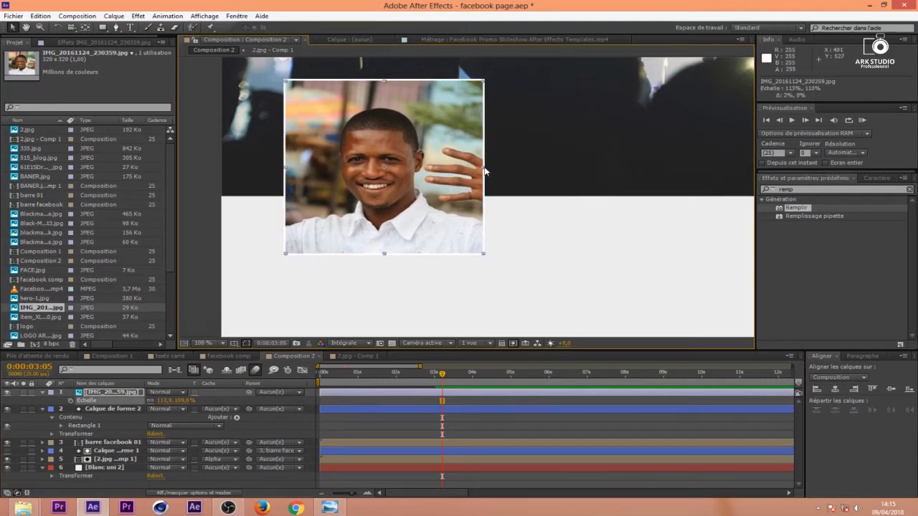
scroll(531, 239, "down", 1)
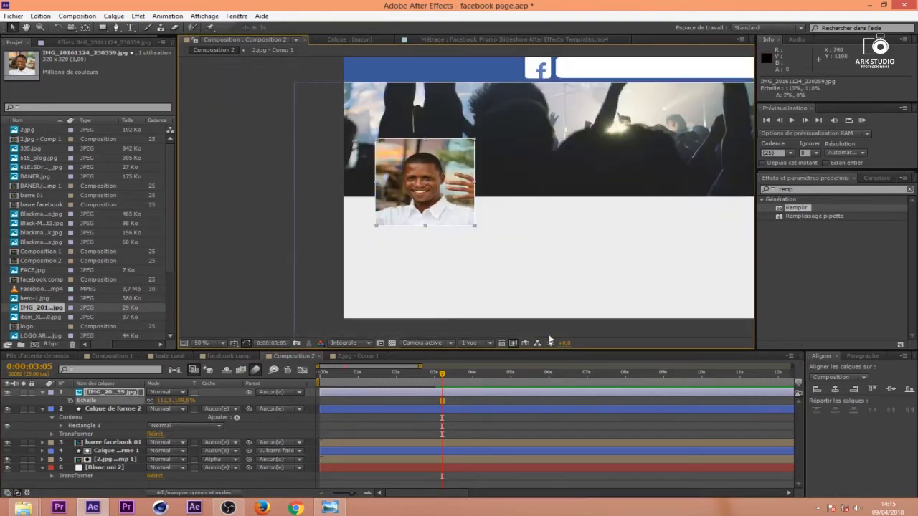
Move the white frame layer's anchor point to the centre of the photo and scale the frame to 103%
left_click(513, 425)
left_click(129, 410)
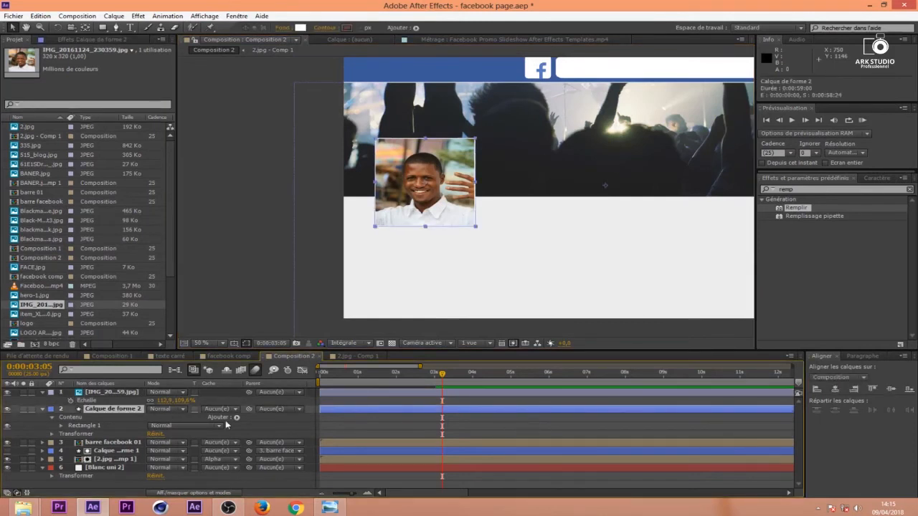
key("s")
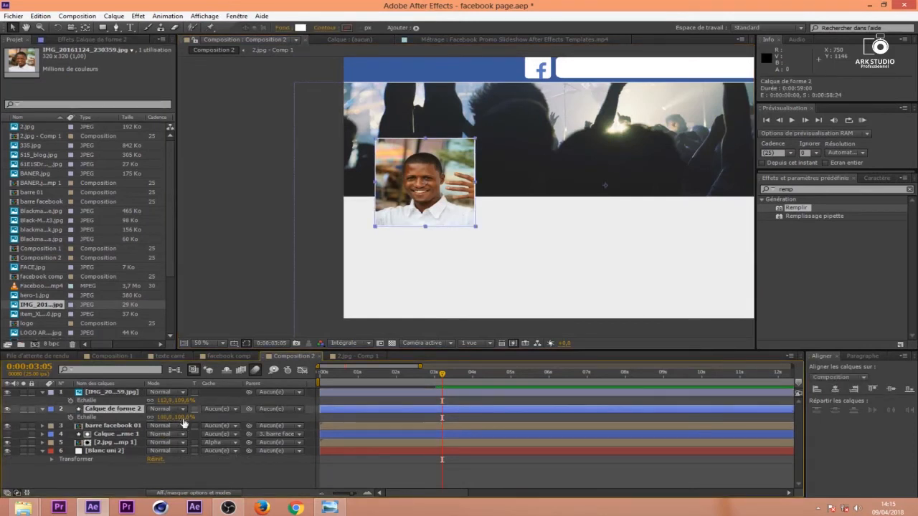
left_click_drag(185, 418, 187, 418)
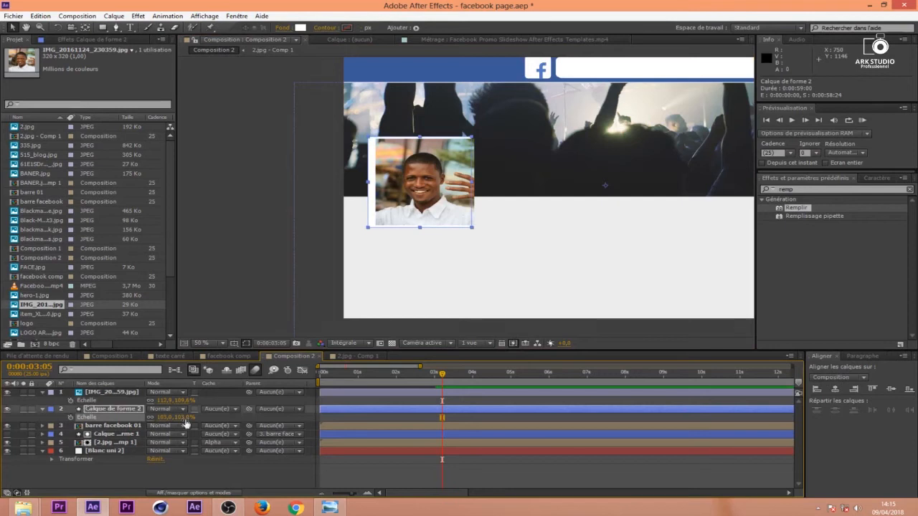
key("ctrl+z")
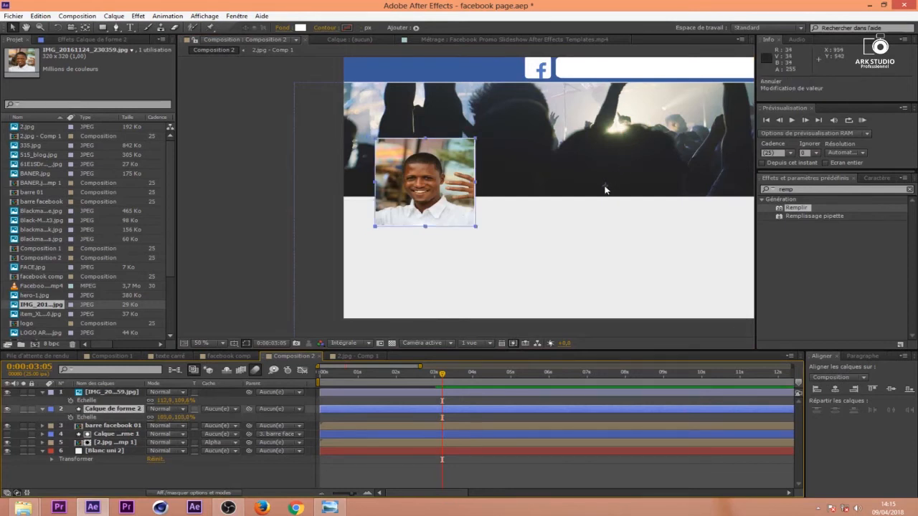
key("y")
left_click_drag(604, 188, 427, 186)
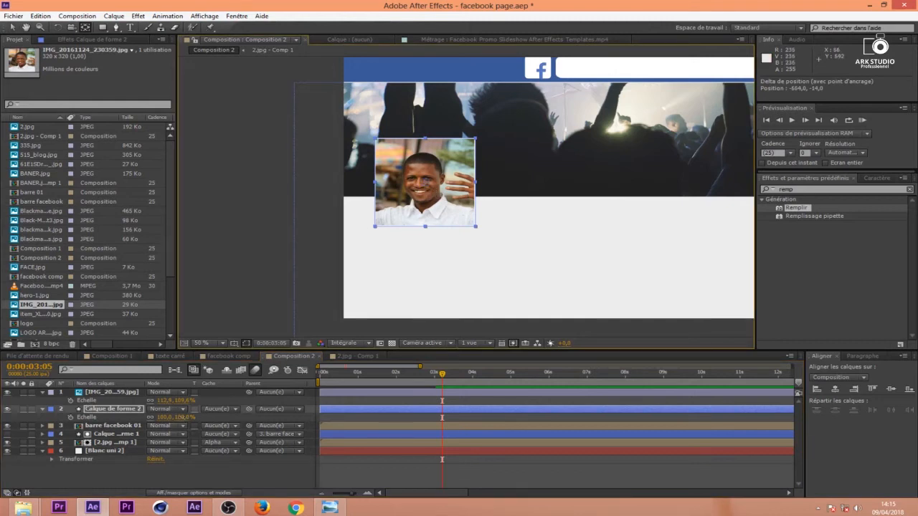
left_click_drag(183, 417, 185, 417)
left_click(533, 470)
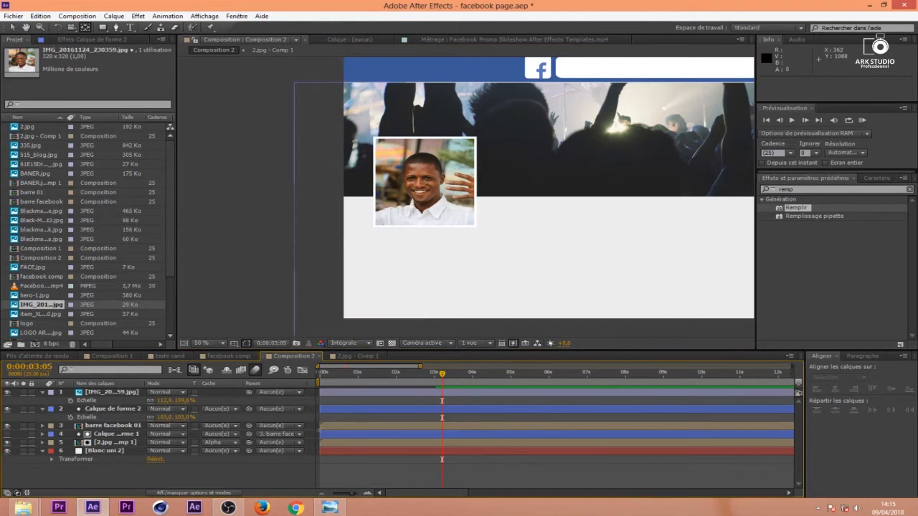
Precompose the photo and white frame layers together into a new composition named photo profil
left_click(100, 409)
left_click(99, 395, "shift")
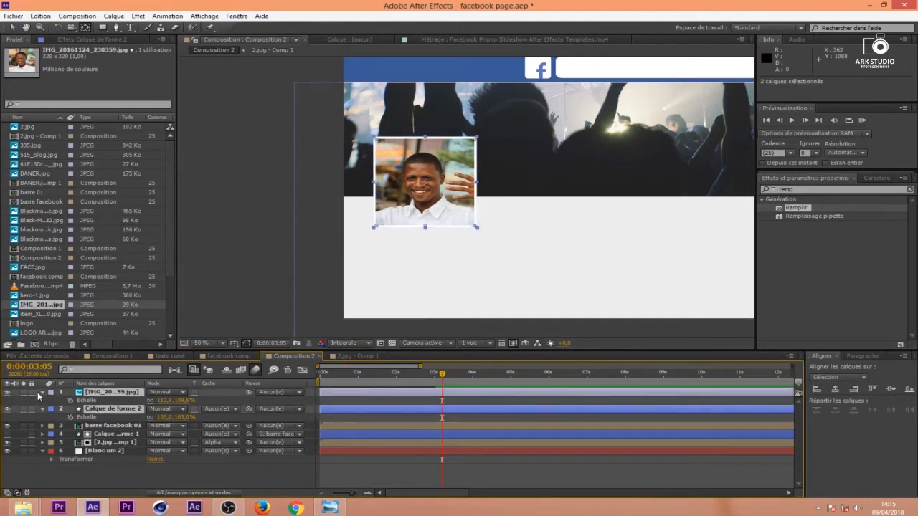
left_click(41, 393)
right_click(118, 400)
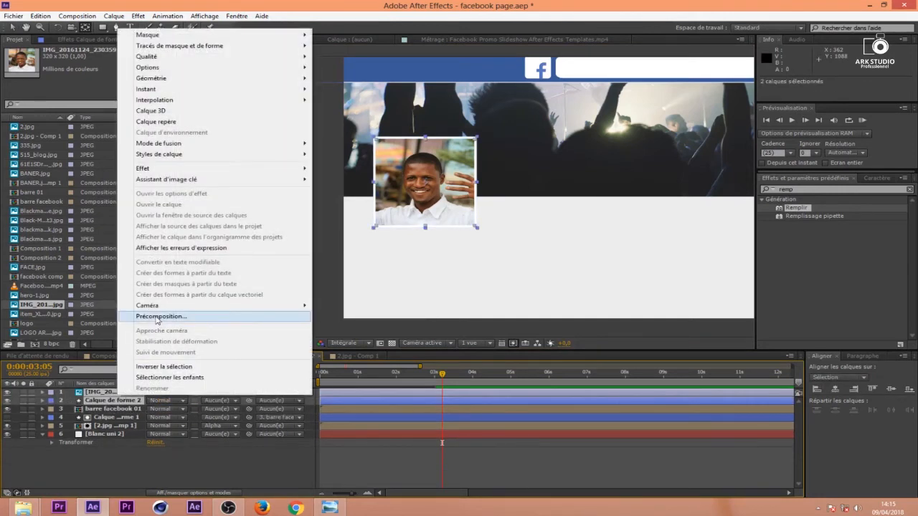
left_click(159, 316)
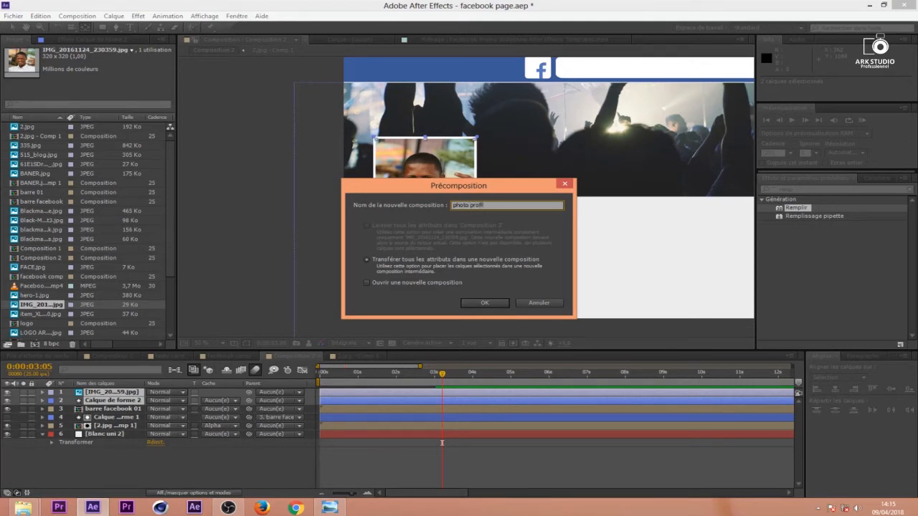
key("Return")
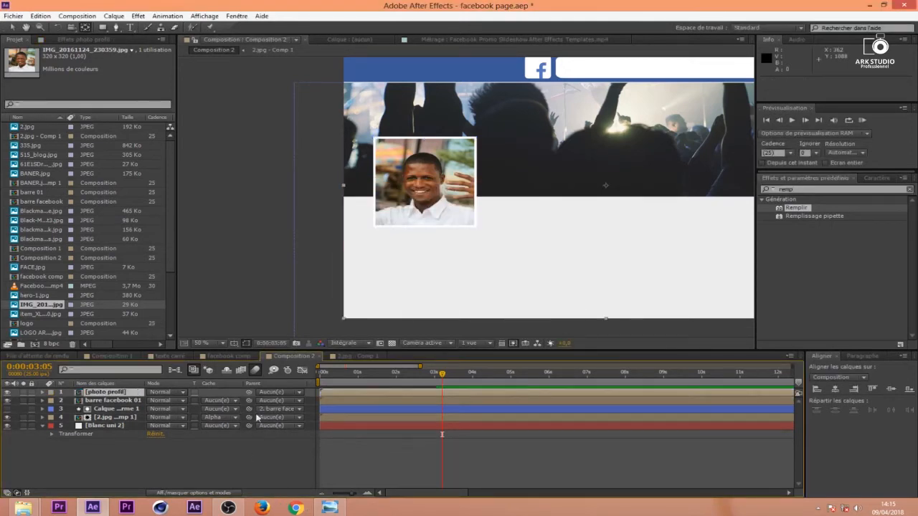
Animate the photo profil layer's position from 960, 96 at 0:00:02:13 to its current place at 0:00:03:05
key("p")
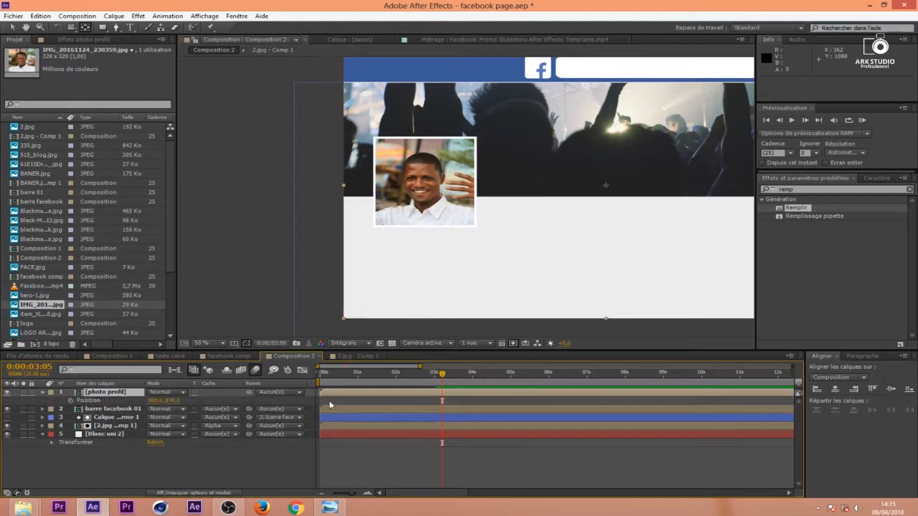
left_click(70, 400)
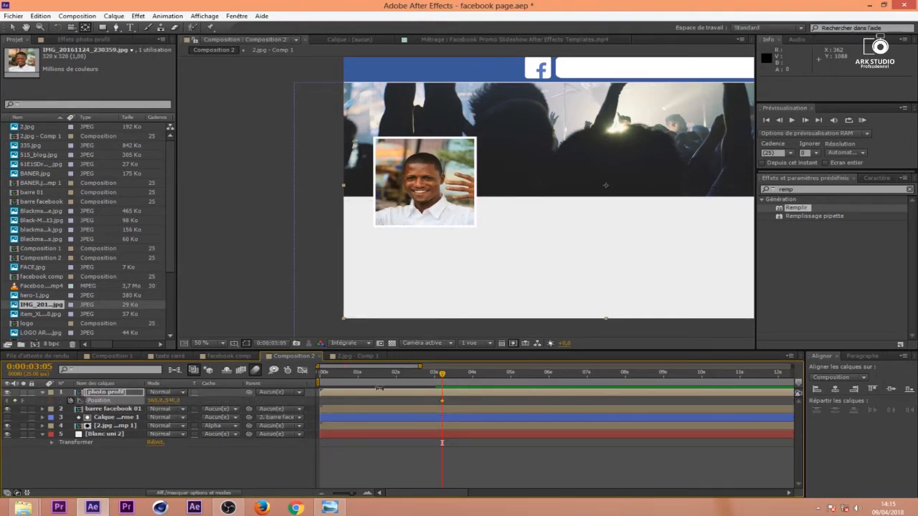
left_click_drag(442, 375, 414, 388)
left_click_drag(172, 402, 32, 393)
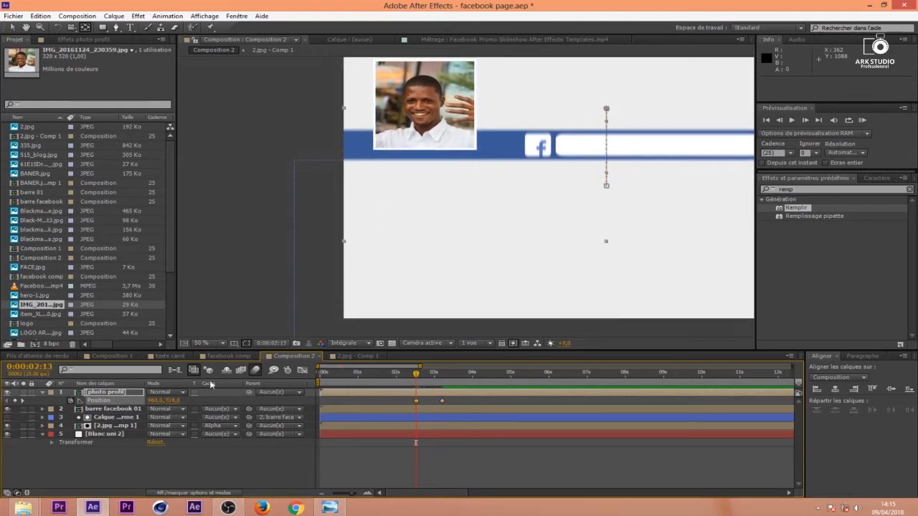
left_click_drag(169, 407, 166, 400)
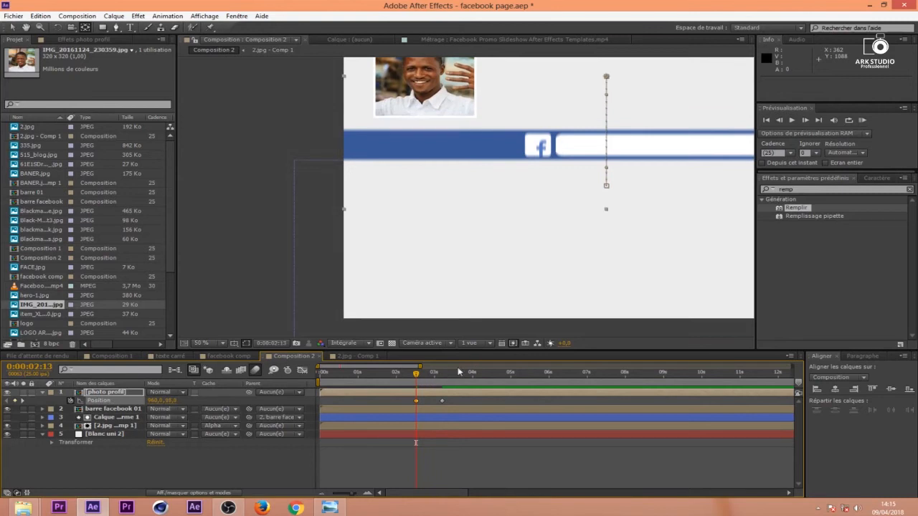
Move the photo profil layer's final position keyframe to about 4 seconds and apply Easy Ease to both position keyframes
left_click_drag(442, 400, 472, 402)
left_click_drag(419, 378, 388, 403)
key("F9")
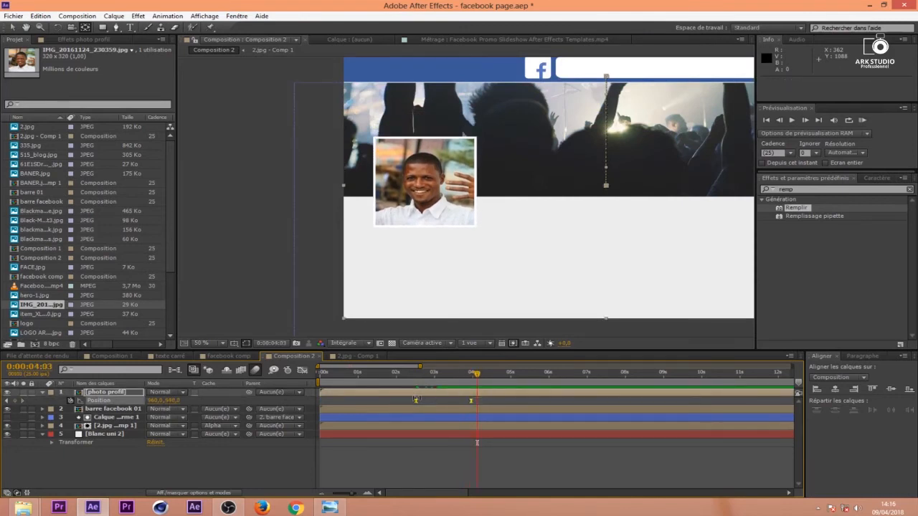
Place the photo profil layer beneath barre facebook 01 and trim its start to about 0:00:02:10
left_click_drag(113, 393, 112, 415)
left_click_drag(442, 374, 465, 389)
scroll(514, 166, "up", 2)
scroll(492, 248, "down", 4)
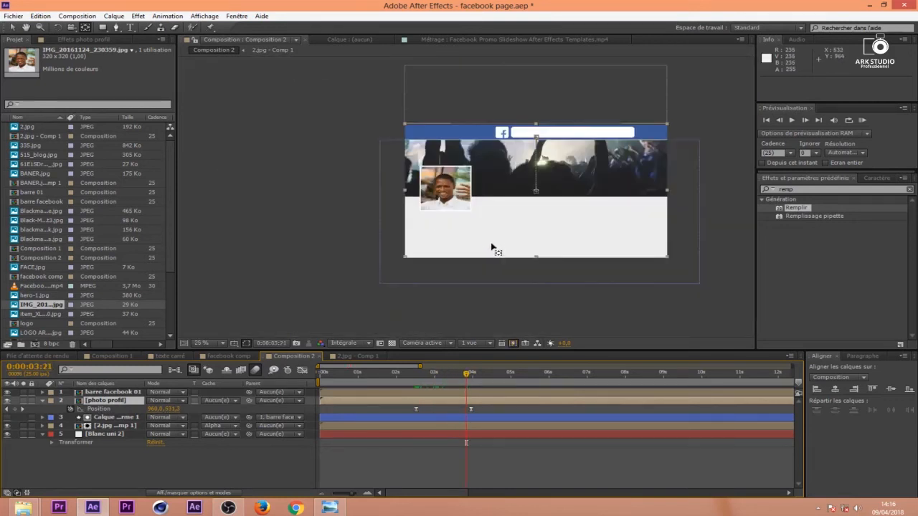
left_click_drag(466, 388, 414, 394)
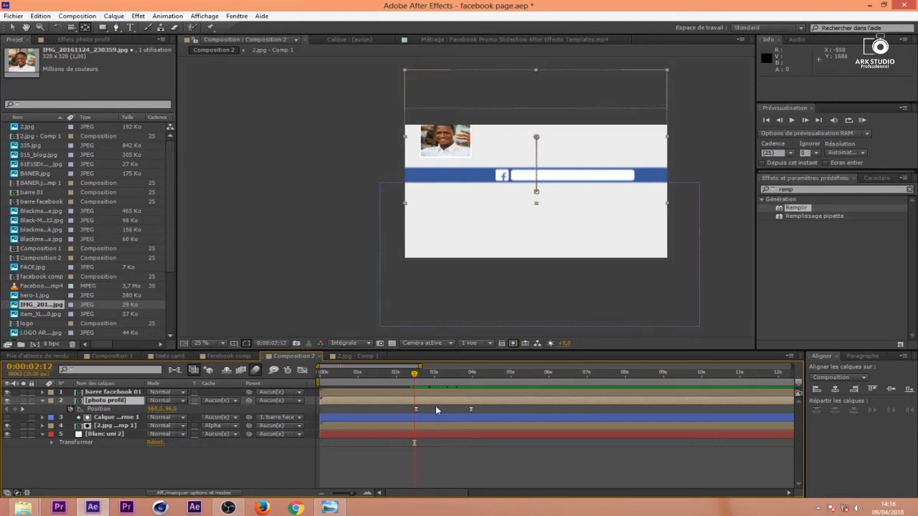
left_click_drag(416, 378, 421, 378)
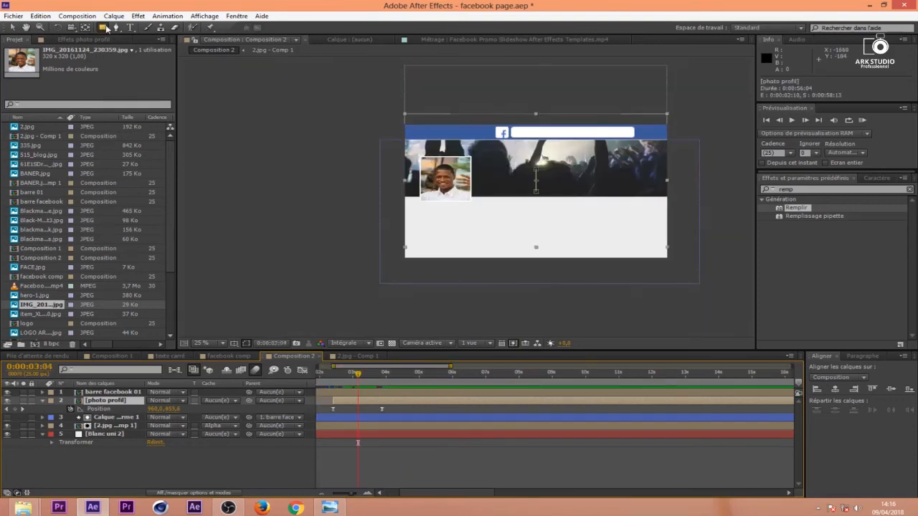
Draw a white rectangle about 600 px wide over the profile photo and place its layer directly above photo profil
left_click(102, 27)
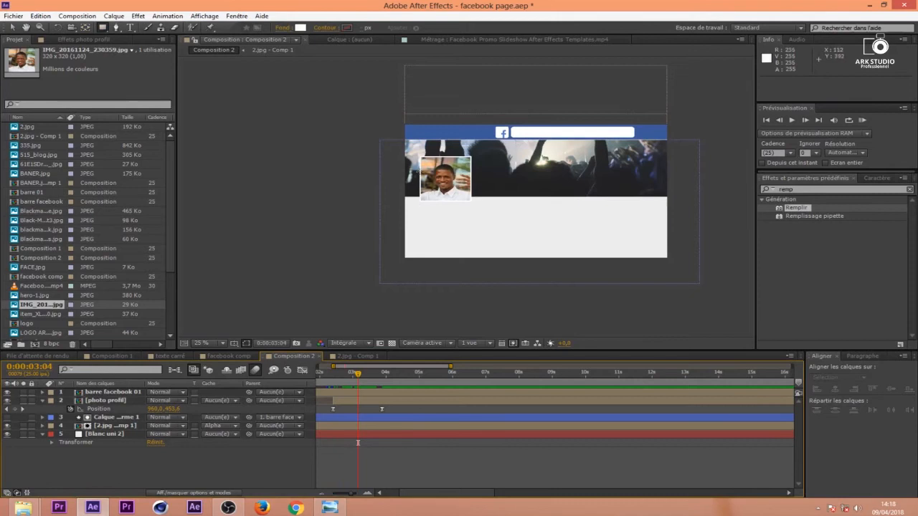
mouse_move(411, 151)
left_mouse_down()
mouse_move(506, 238)
mouse_move(492, 231)
left_mouse_up()
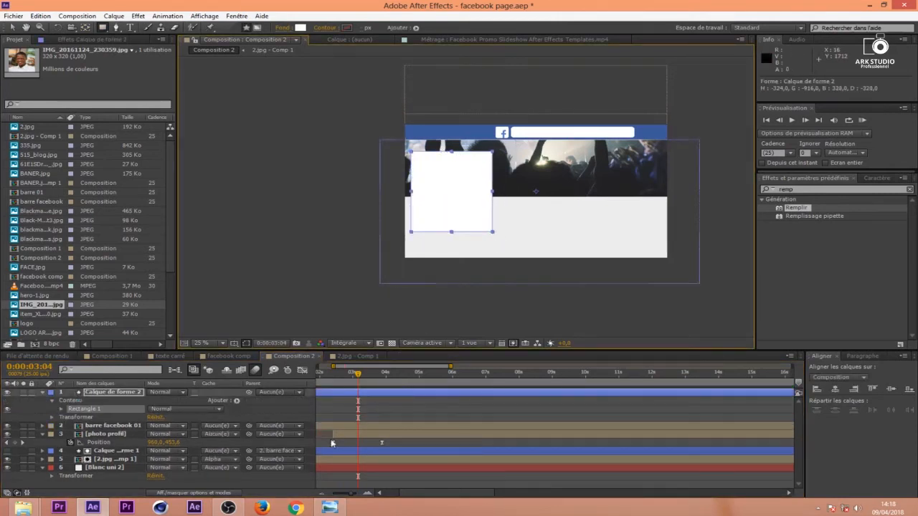
left_click(42, 392)
left_click_drag(115, 393, 113, 410)
Set the photo profil layer's track matte to Alpha Calque de forme 2
left_click(107, 409)
left_click(217, 408)
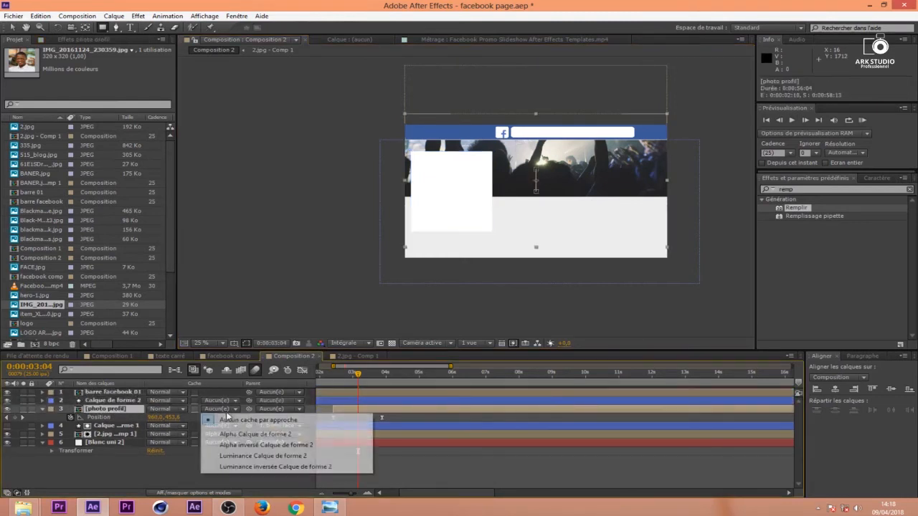
left_click(262, 434)
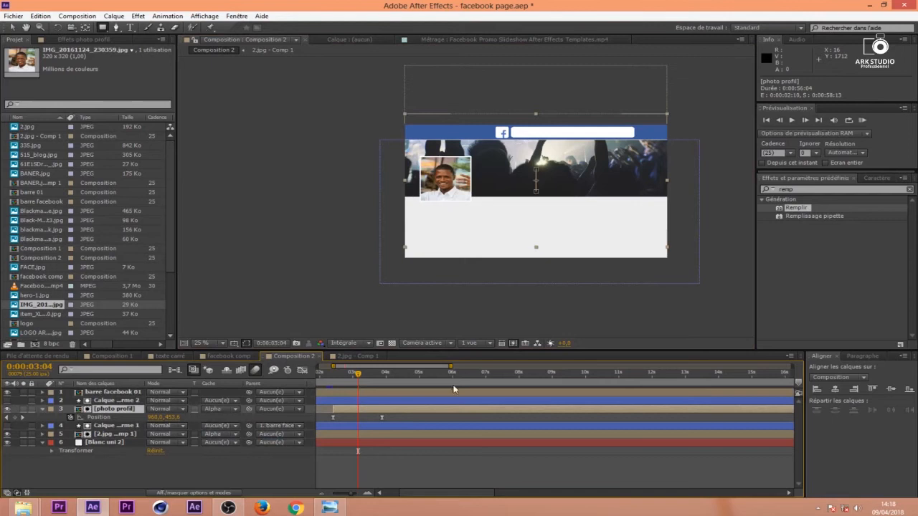
Make the photo's matte rectangle taller and lower it, and shift the photo profil layer to start at 0:00:02:13
left_click_drag(357, 374, 340, 388)
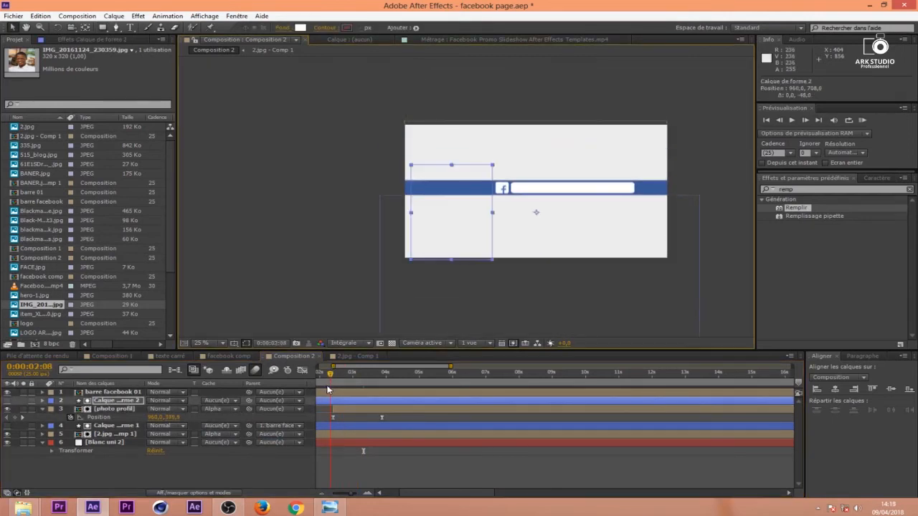
left_click_drag(330, 388, 379, 409)
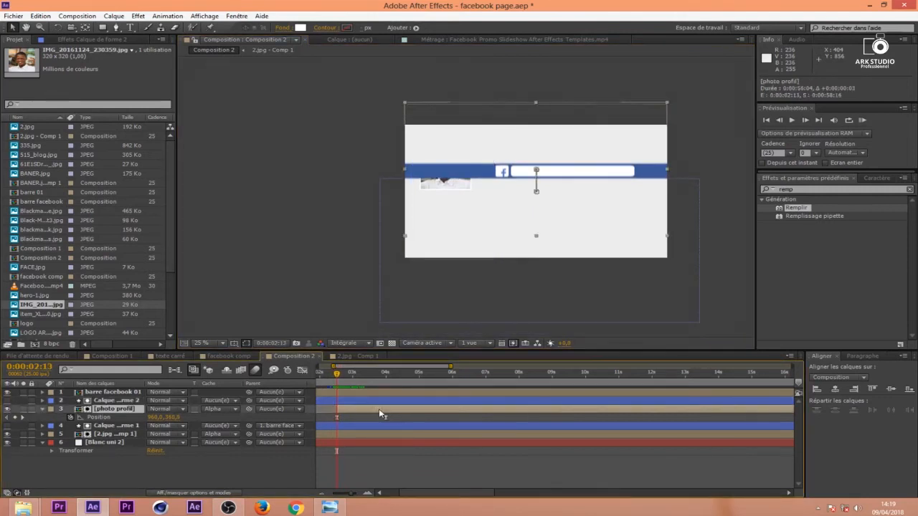
left_click_drag(346, 380, 364, 386)
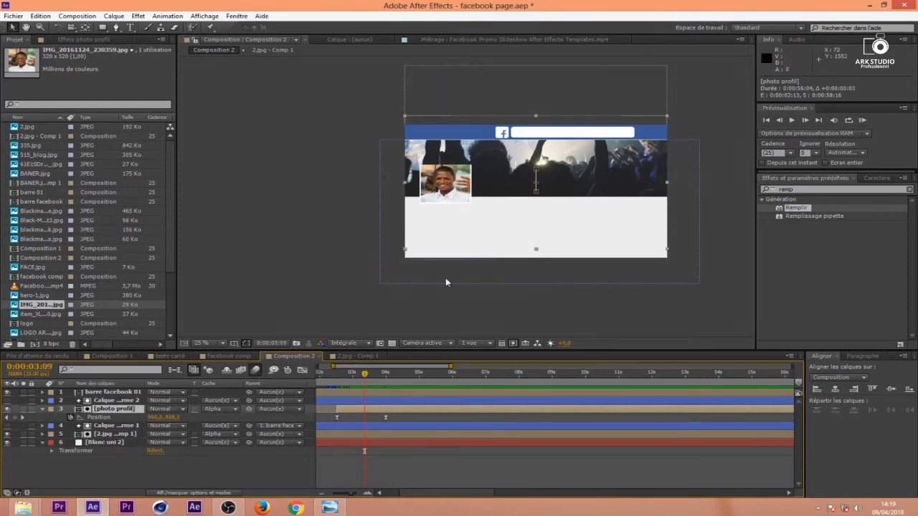
Add a text layer with the profile owner's full name beside the photo on the cover image, in Ebrima Regular
scroll(567, 161, "up", 2)
left_click(130, 26)
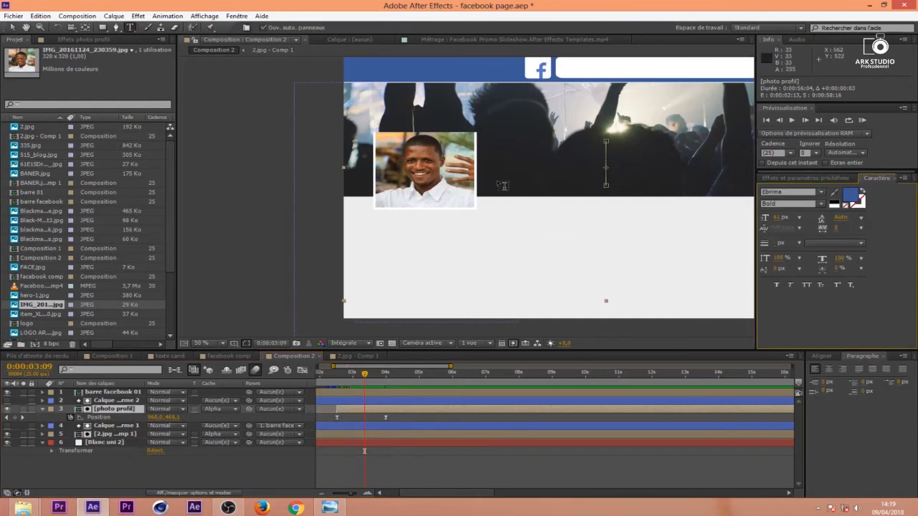
left_click(498, 184)
type("AR")
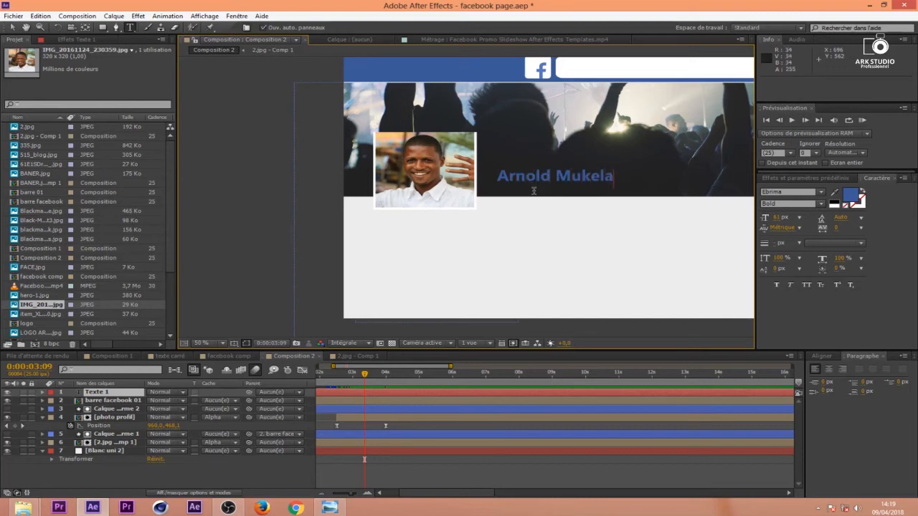
left_click_drag(615, 180, 496, 178)
left_click(790, 203)
left_click(789, 215)
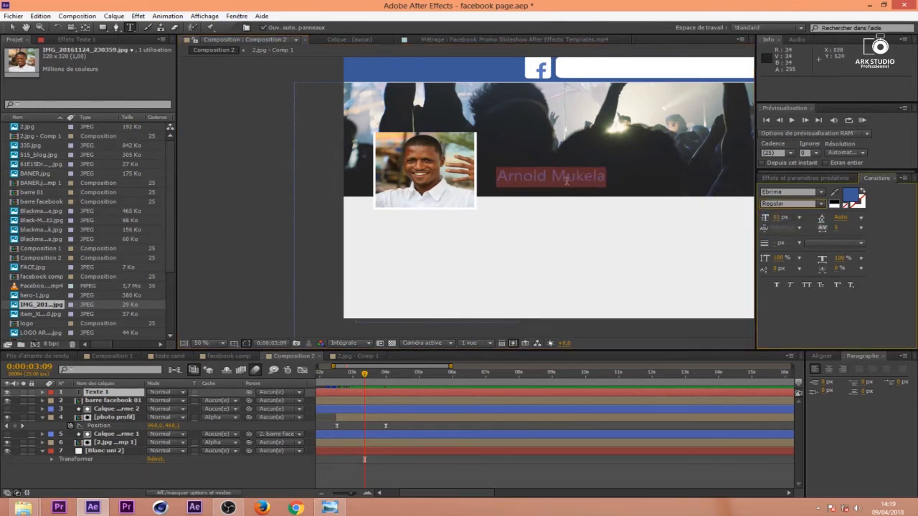
Make the first name in the text bold and white (FFFFFF)
left_click_drag(548, 178, 497, 178)
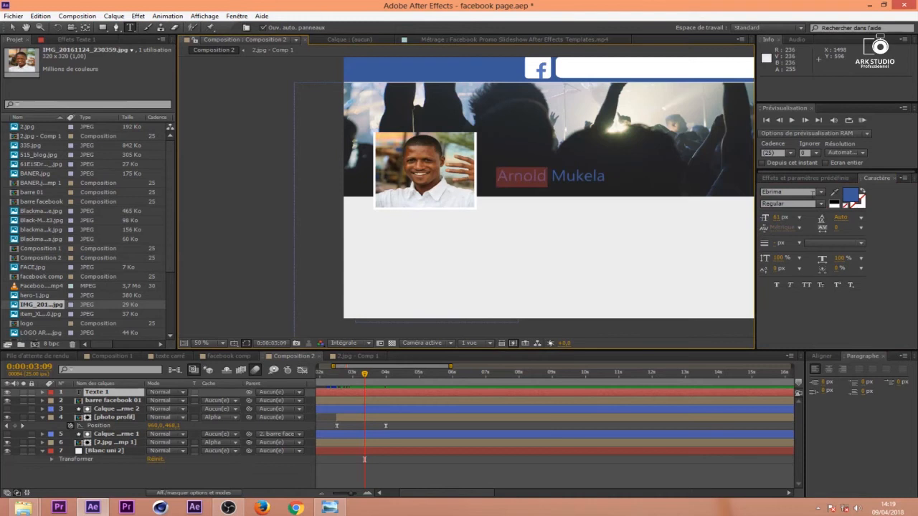
left_click(818, 203)
left_click(788, 223)
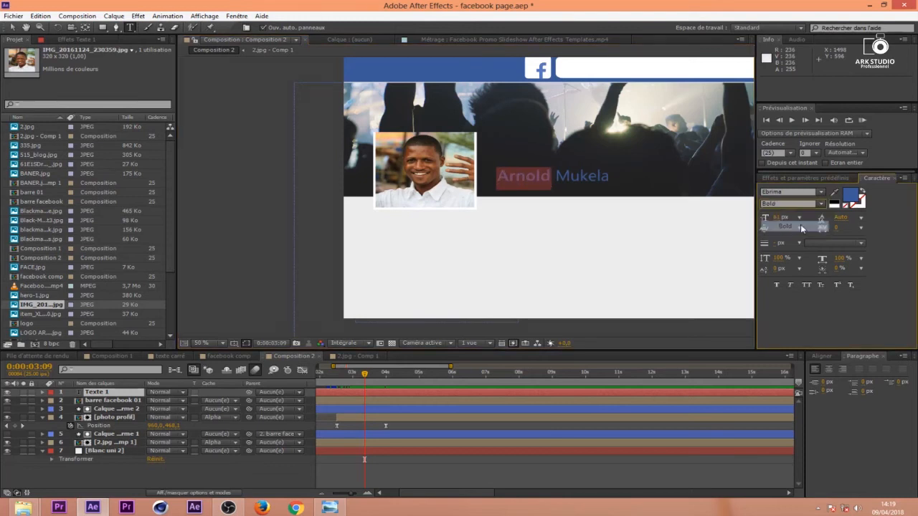
left_click(848, 197)
left_click_drag(459, 330, 397, 279)
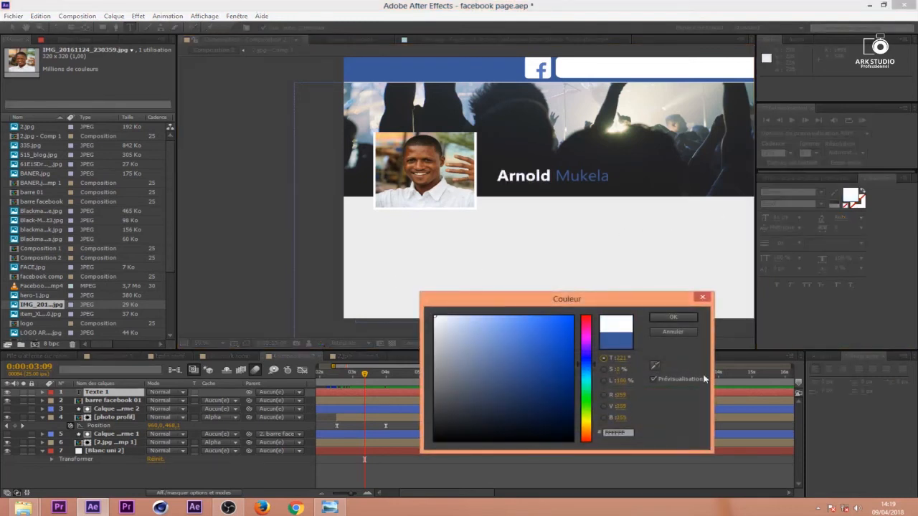
left_click(678, 319)
Colour the last name in the text white (FFFFFF)
left_click_drag(555, 176, 610, 175)
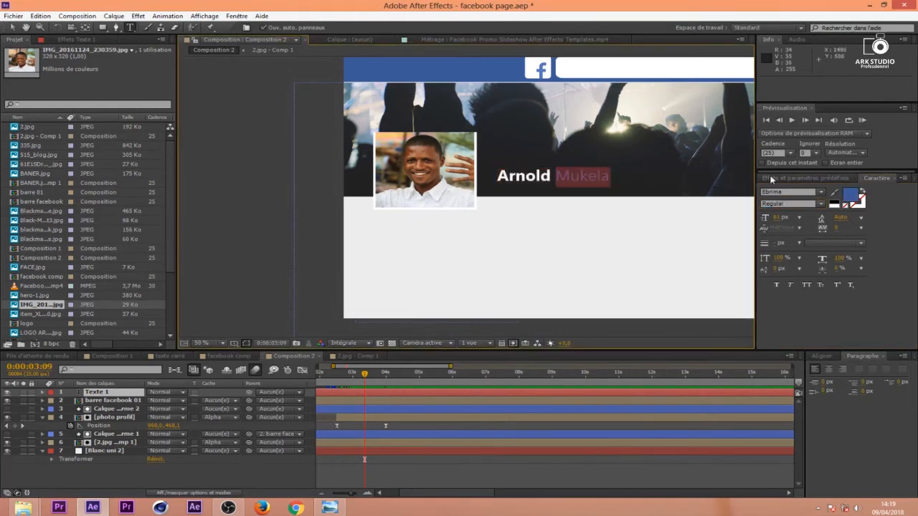
left_click(848, 198)
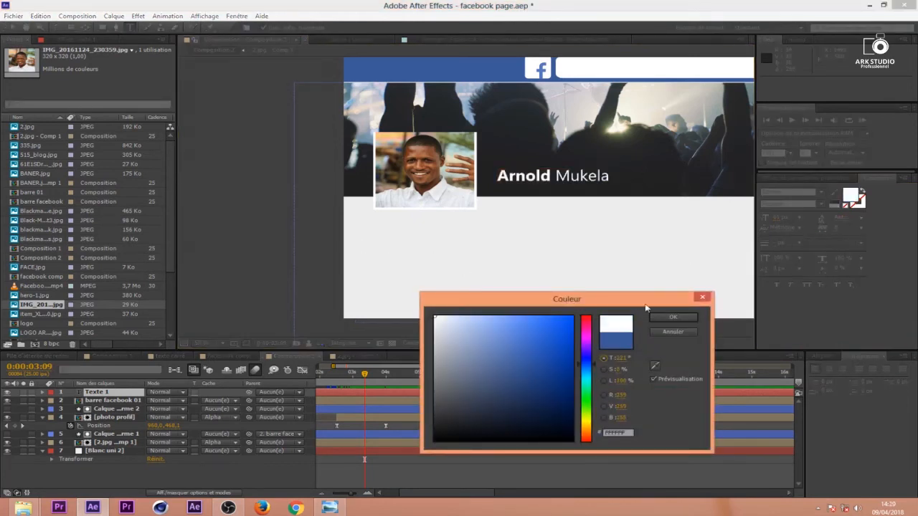
left_click(673, 316)
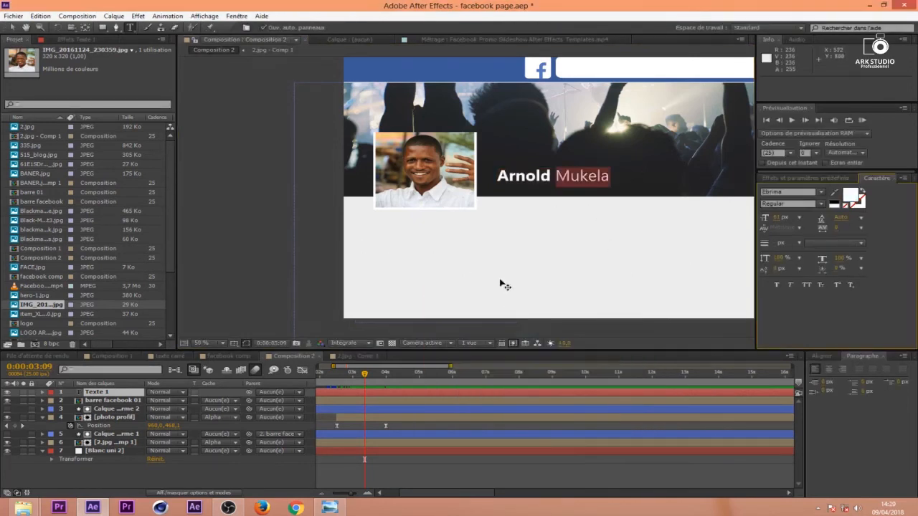
Animate the name text sliding down to its current position from 0:00:03:10 to 0:00:04:02, with Easy Ease on both keyframes
left_click(366, 382)
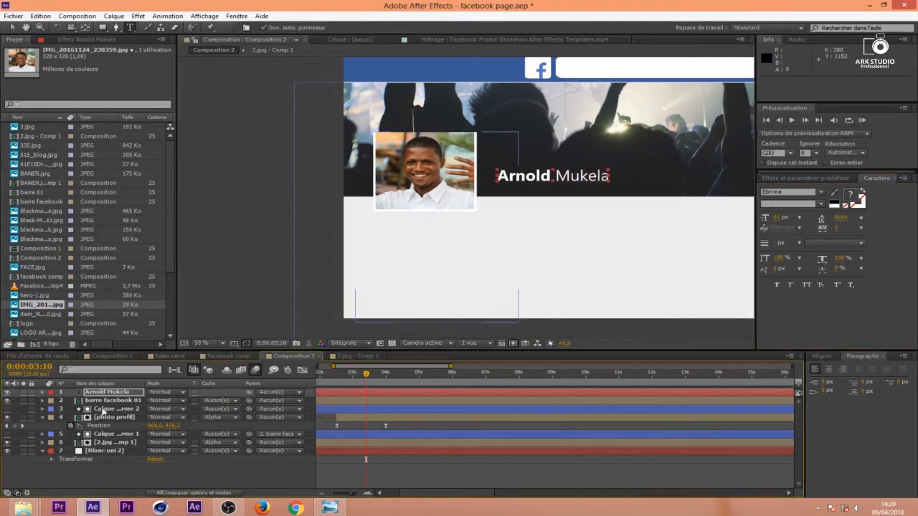
key("p")
left_click(71, 401)
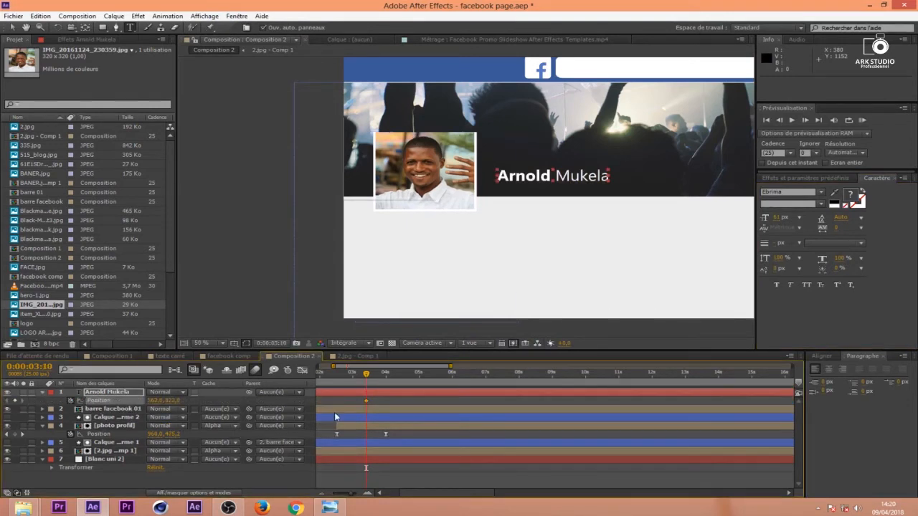
left_click_drag(369, 400, 385, 401)
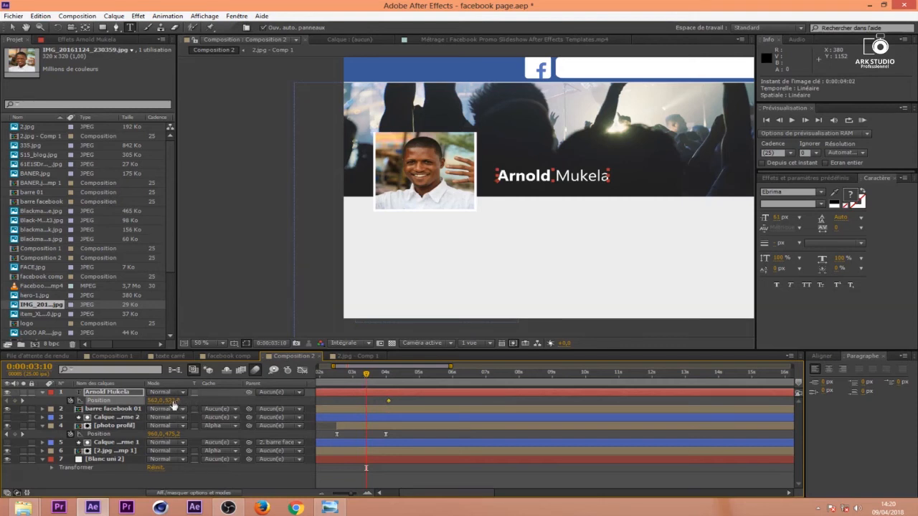
left_click_drag(172, 401, 86, 401)
left_click_drag(335, 376, 353, 398)
key("F9")
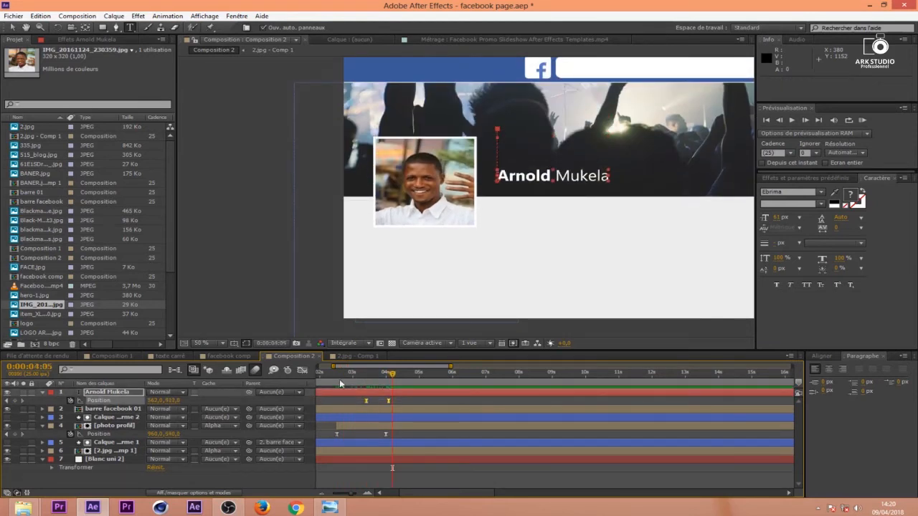
Raise the incoming influence of the name text's final position keyframe to about 70% in the speed graph
key("shift+F3")
left_click_drag(389, 473, 414, 495)
key("equal")
key("equal")
left_click_drag(600, 469, 569, 468)
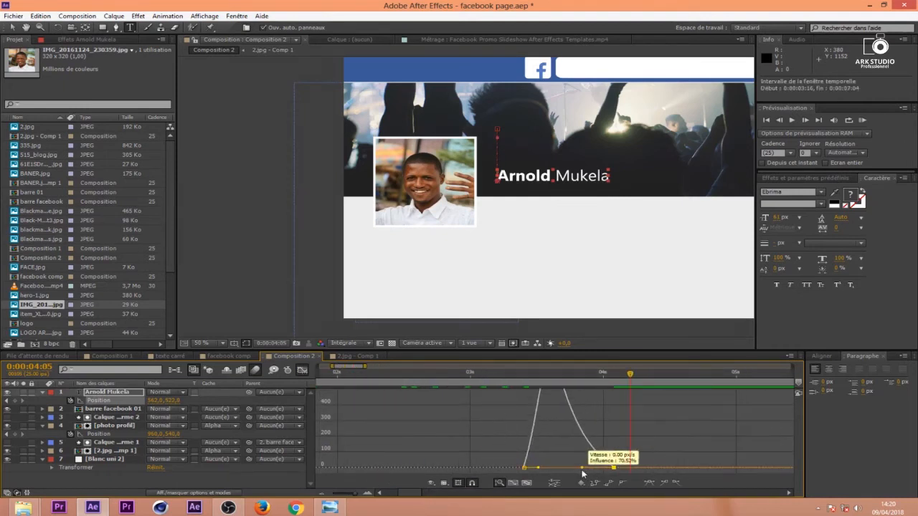
left_click(301, 370)
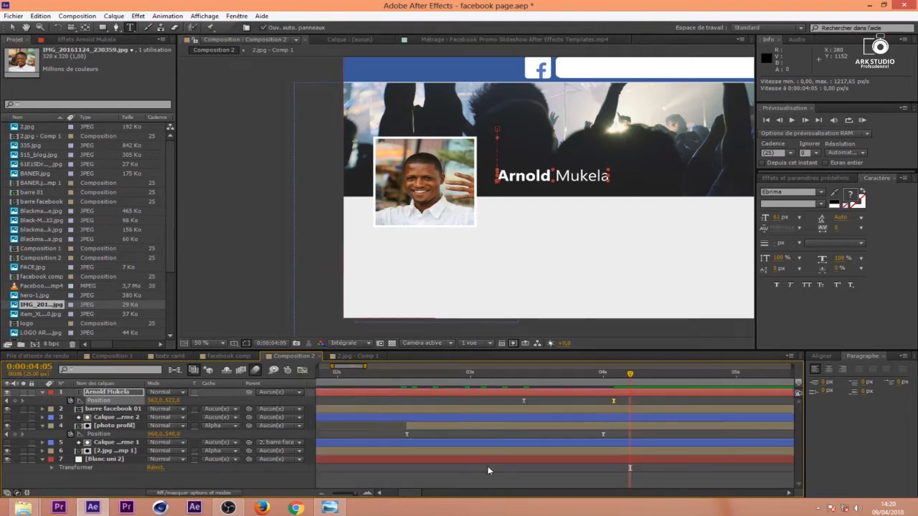
Draw a white rectangle about 510 px wide covering the name text at 0:00:03:24
left_click_drag(627, 378, 599, 399)
left_click(620, 388)
left_click(620, 390)
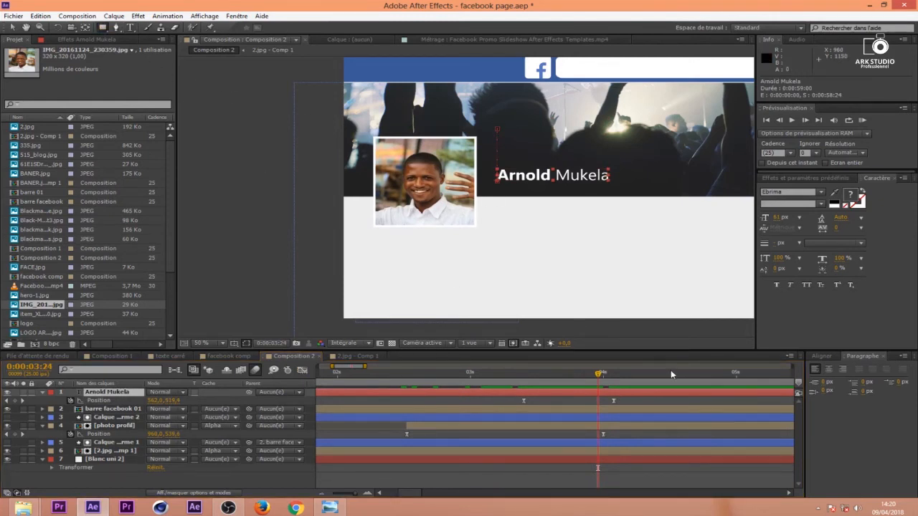
left_click(655, 402)
left_click_drag(489, 164, 630, 191)
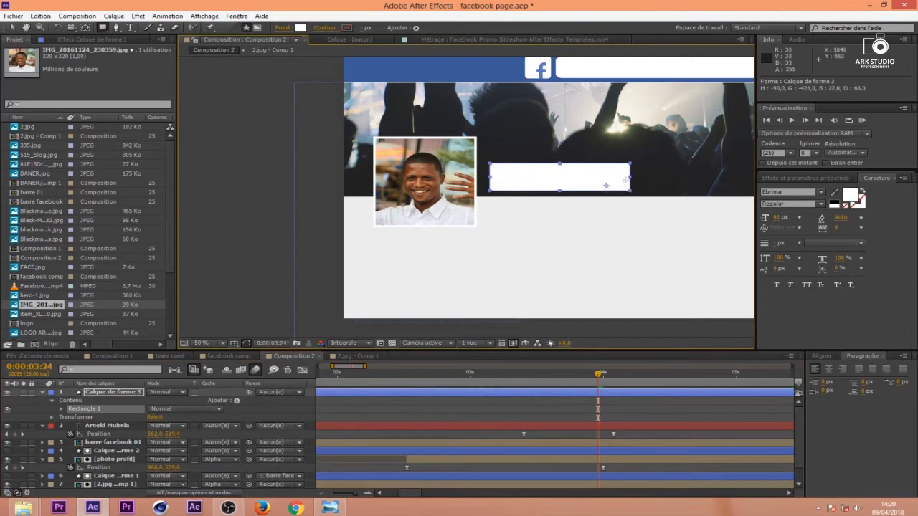
Make the rectangle over the name text about twice as tall and raise it to position -169, -58
key("v")
left_click_drag(560, 163, 562, 154)
key("Up")
key("Up")
key("Up")
key("Up")
key("Up")
key("Up")
key("Up")
key("Up")
key("Up")
key("Up")
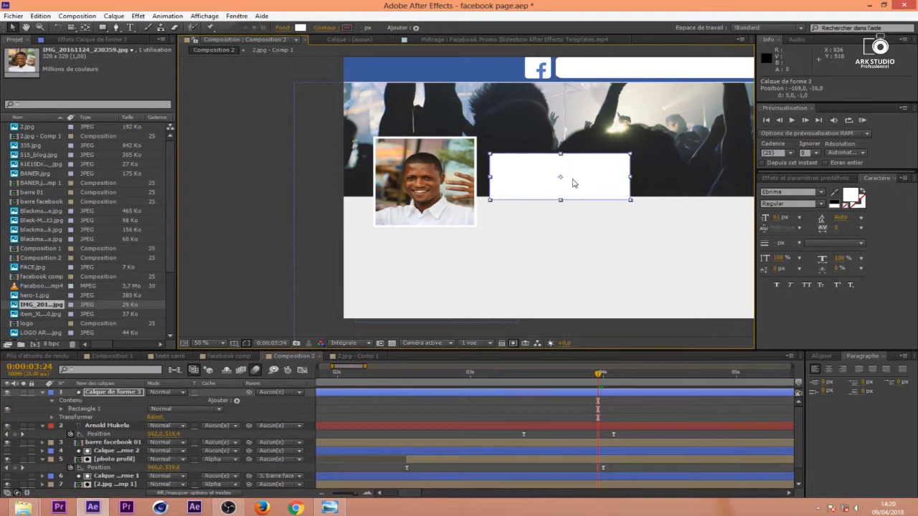
left_click_drag(560, 147, 560, 144)
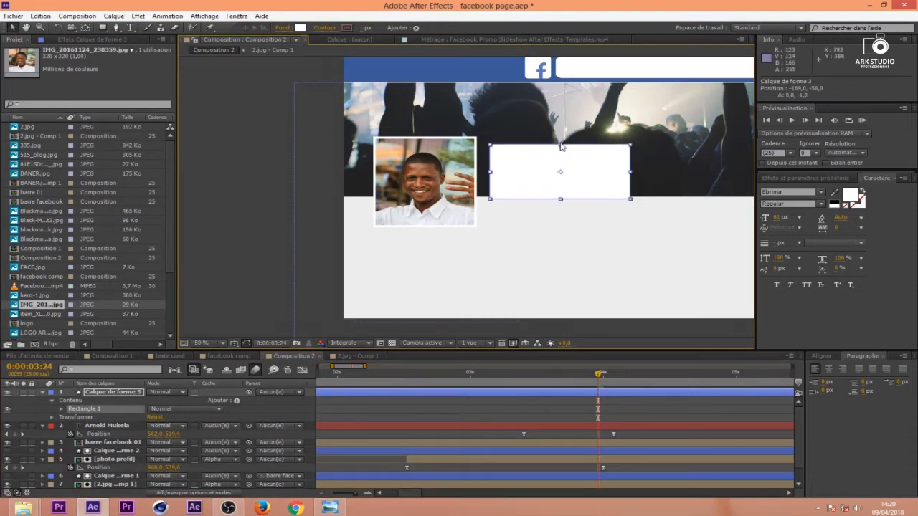
Rename the rectangle layer with mask plus the owner's first name and set it as the name text's alpha matte
left_click(43, 392)
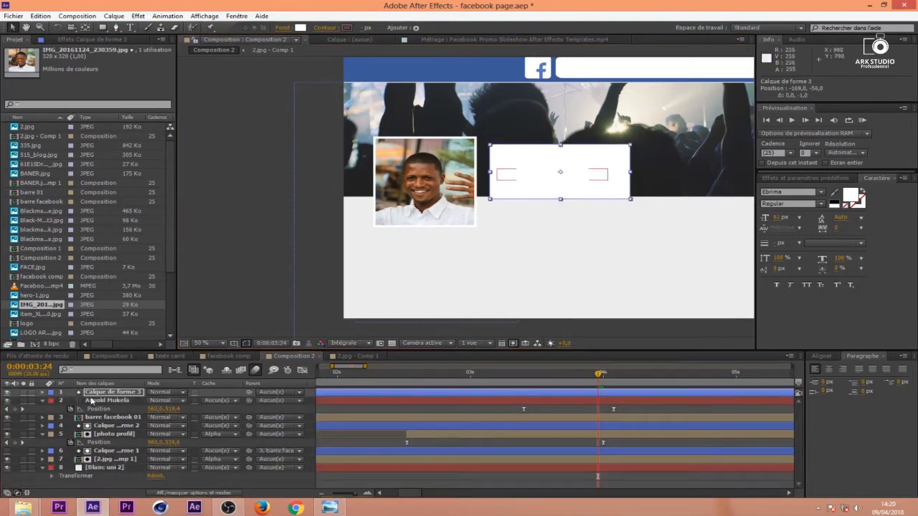
type("mask arnold")
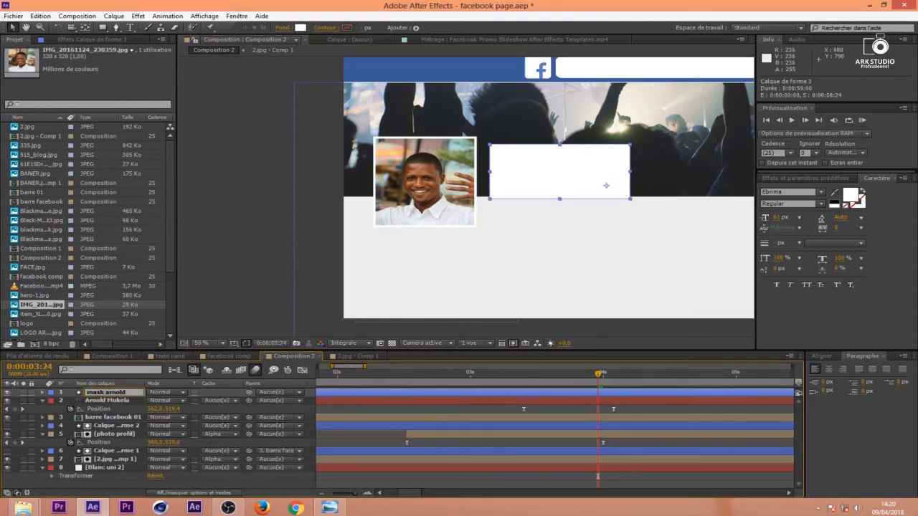
key("Return")
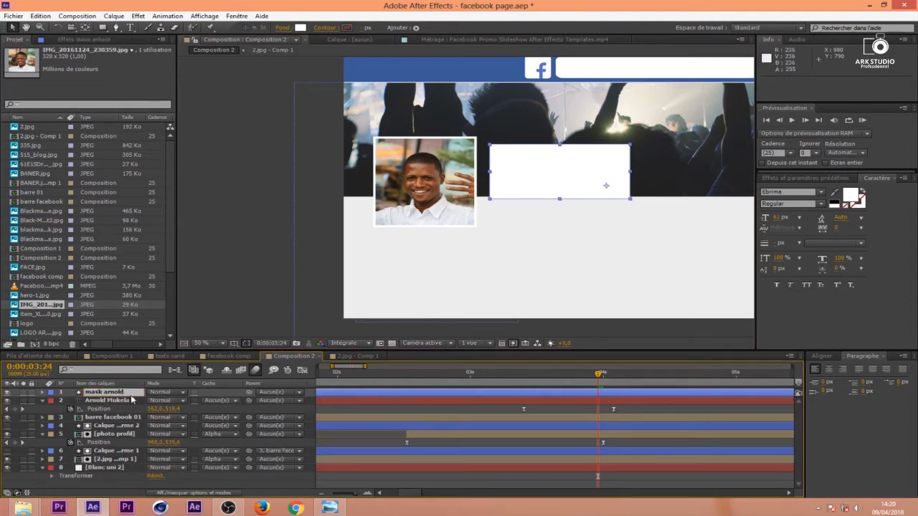
left_click(217, 401)
left_click(243, 426)
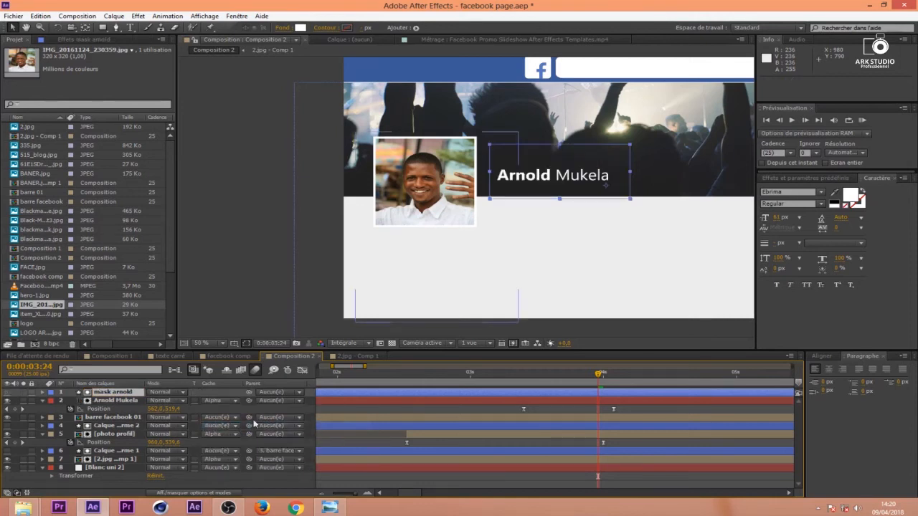
Enable motion blur on the name text layer
left_click_drag(598, 373, 578, 395)
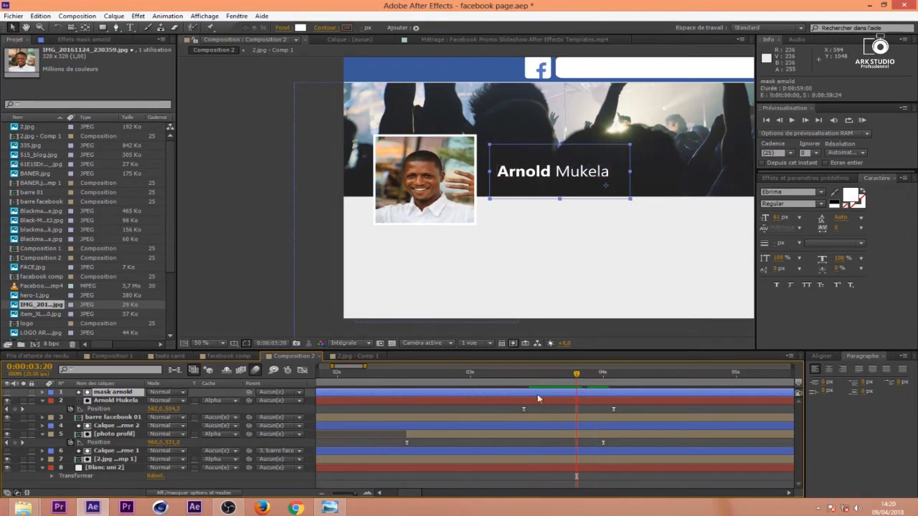
left_click(113, 402)
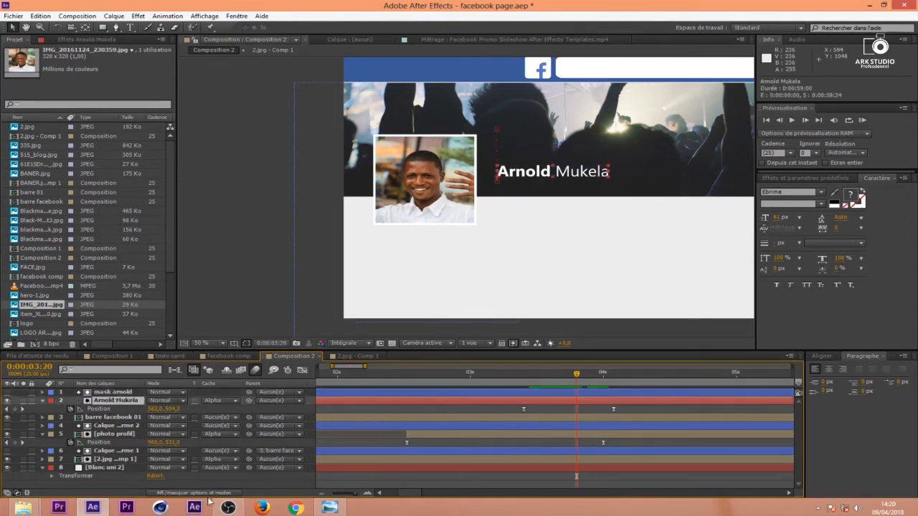
left_click(208, 492)
left_click(193, 400)
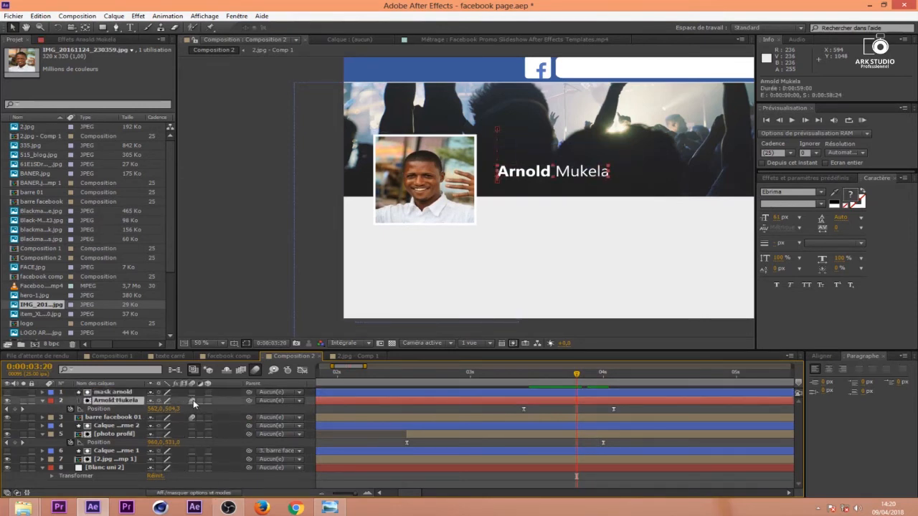
Check the name text's motion around 0:00:03:23 and its placement on the whole page at different zoom levels
mouse_move(577, 383)
left_mouse_down()
mouse_move(540, 384)
mouse_move(592, 384)
left_mouse_up()
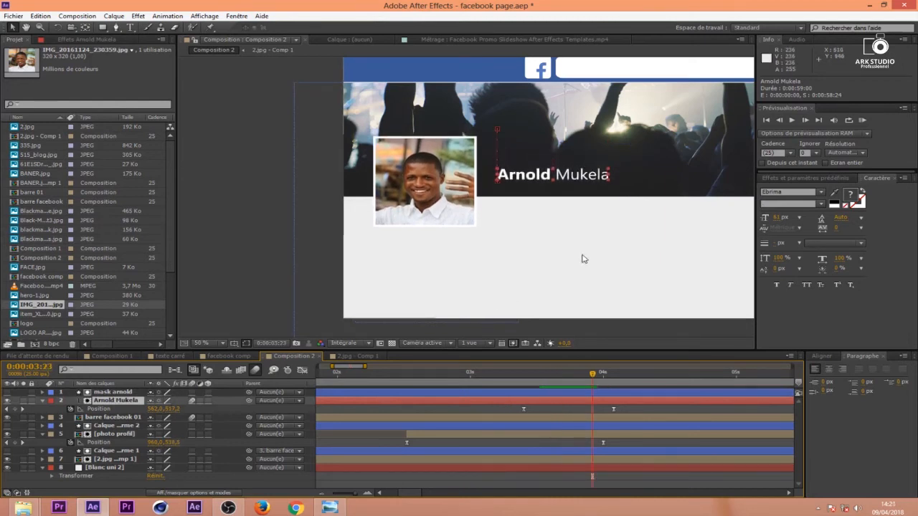
key("comma")
key("comma")
key("comma")
key("comma")
key("period")
key("period")
key("comma")
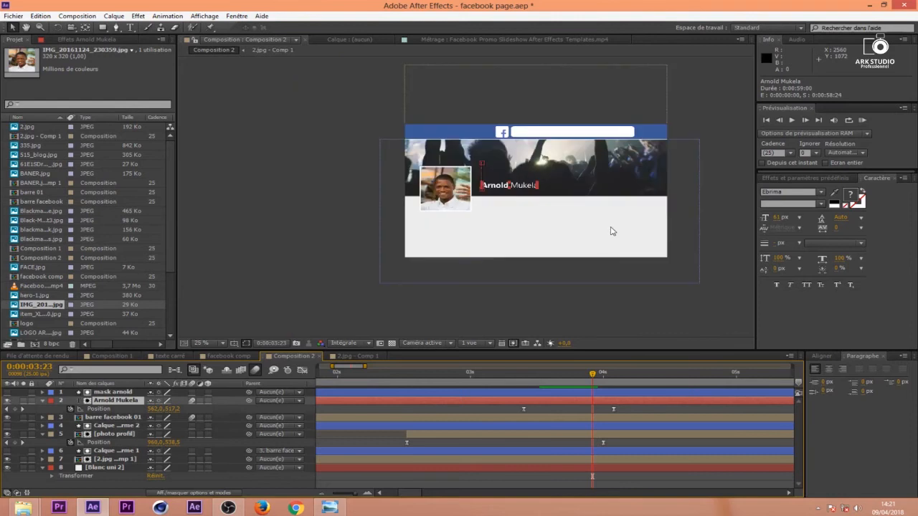
Move to 0:00:04:03 and check the name text's final placement both close up and on the whole page
left_click_drag(596, 384, 620, 392)
scroll(429, 210, "up", 1)
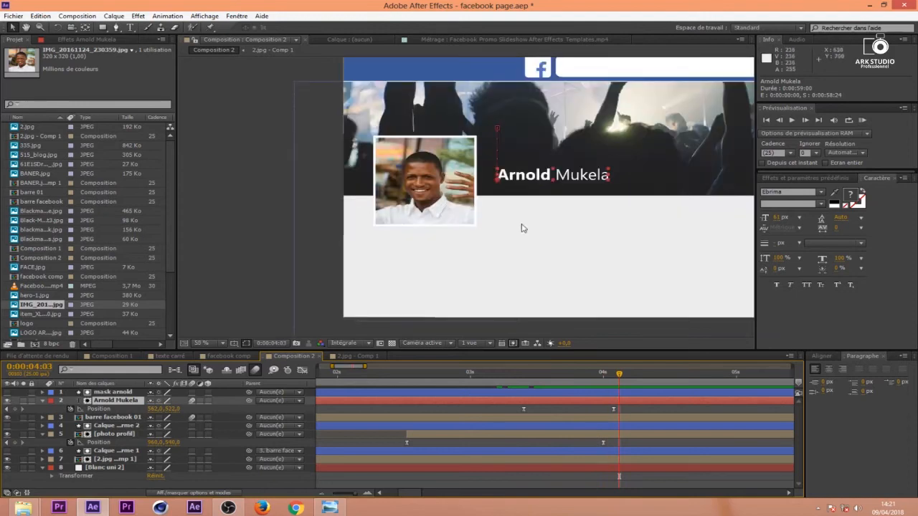
key("comma")
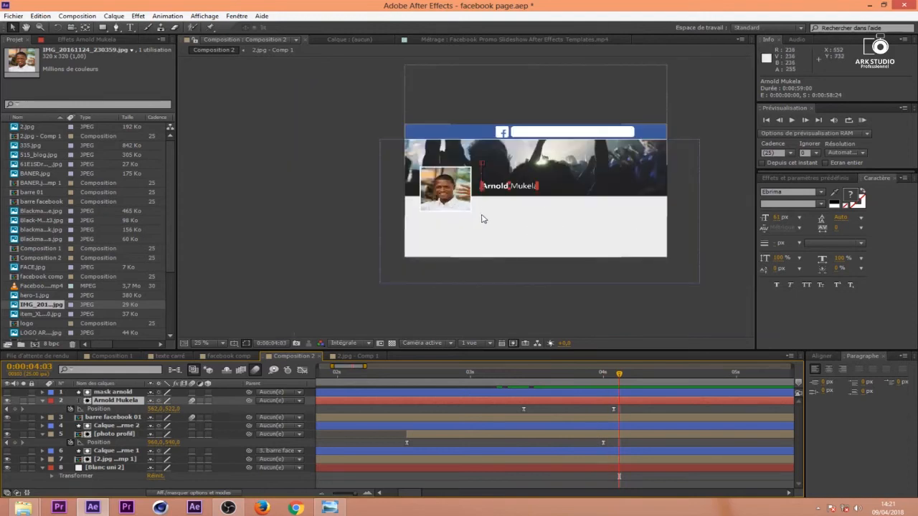
Set up the Rectangle tool with no fill and a solid stroke, and apply a new stroke width
left_click(672, 412)
left_click(102, 28)
left_click(285, 29)
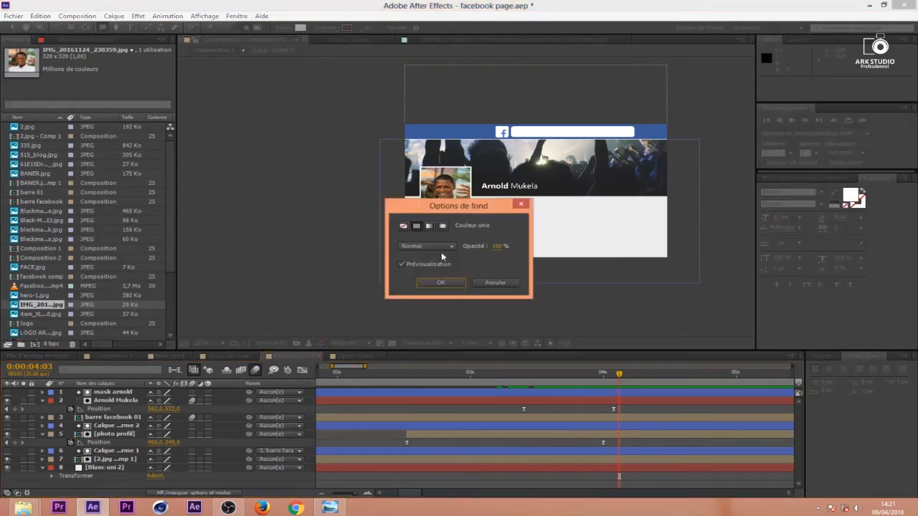
left_click(405, 227)
left_click(443, 282)
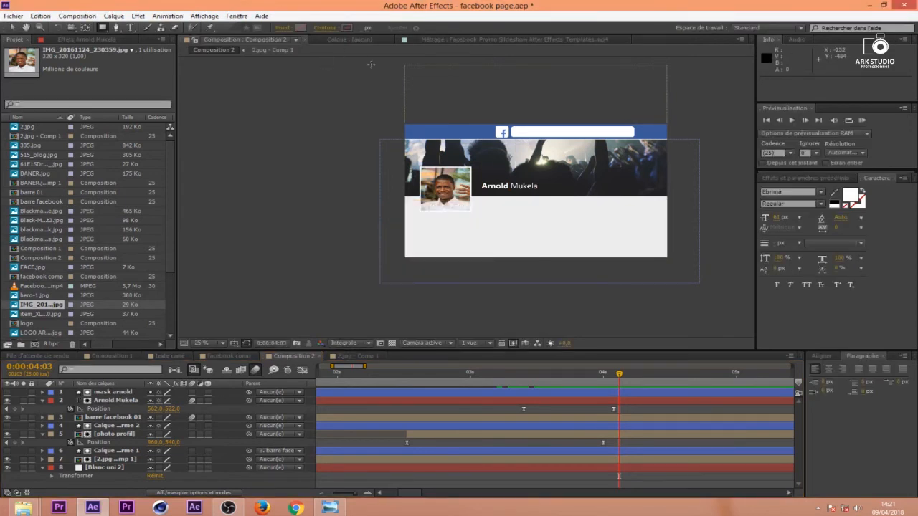
left_click(326, 28)
left_click(415, 226)
left_click(453, 282)
left_click(361, 29)
key("Return")
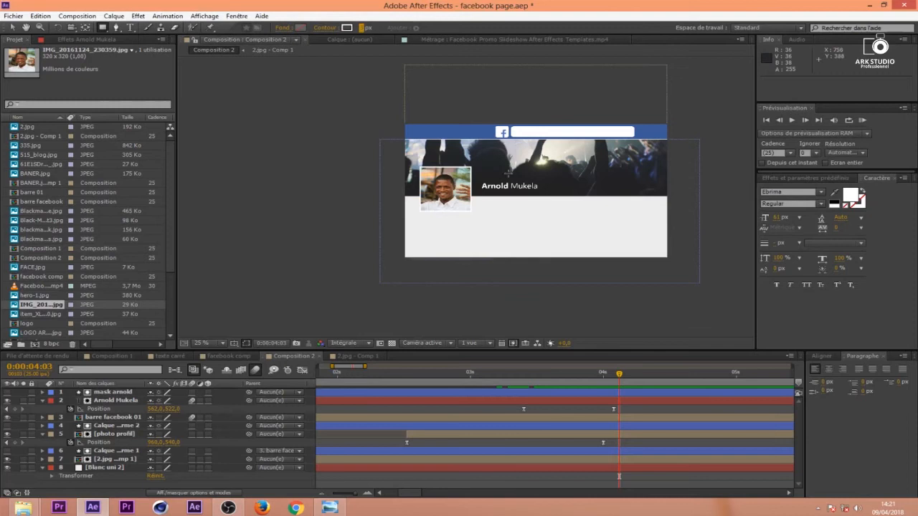
Draw an outlined rectangle across the lower part of the profile photo and give its stroke a dark colour
scroll(518, 185, "up", 2)
mouse_move(338, 190)
left_mouse_down()
mouse_move(355, 204)
mouse_move(506, 241)
mouse_move(496, 239)
left_mouse_up()
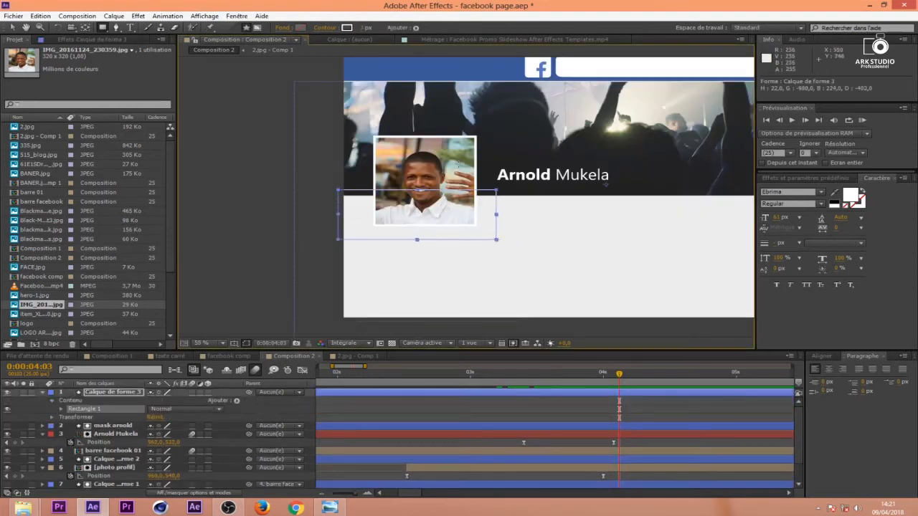
left_click(347, 28)
left_click_drag(440, 413, 400, 424)
left_click(672, 317)
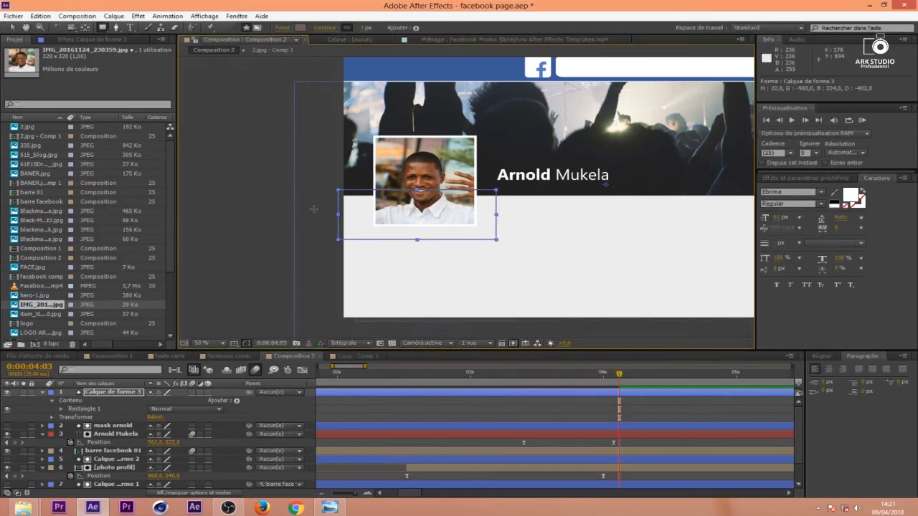
left_click(582, 402)
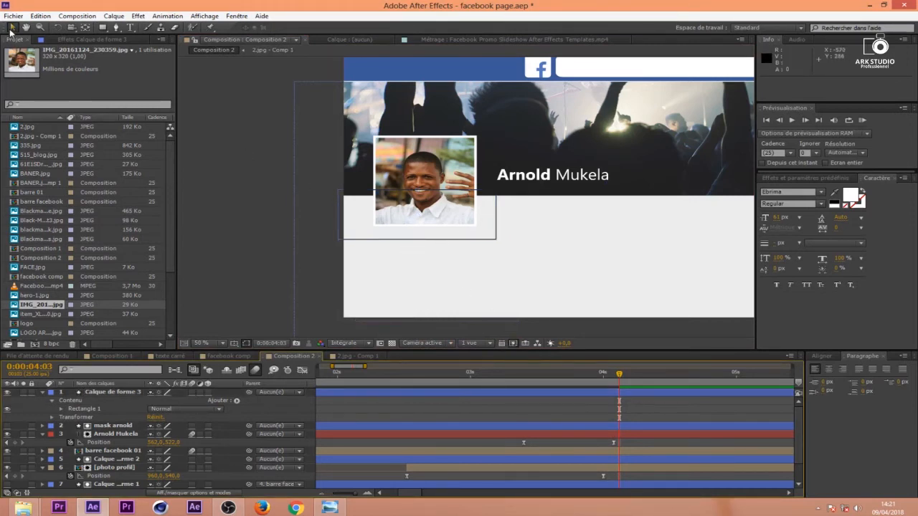
Move the outlined rectangle's anchor point and shrink the rectangle from its lower outer corner
left_click(475, 238)
left_click(472, 231)
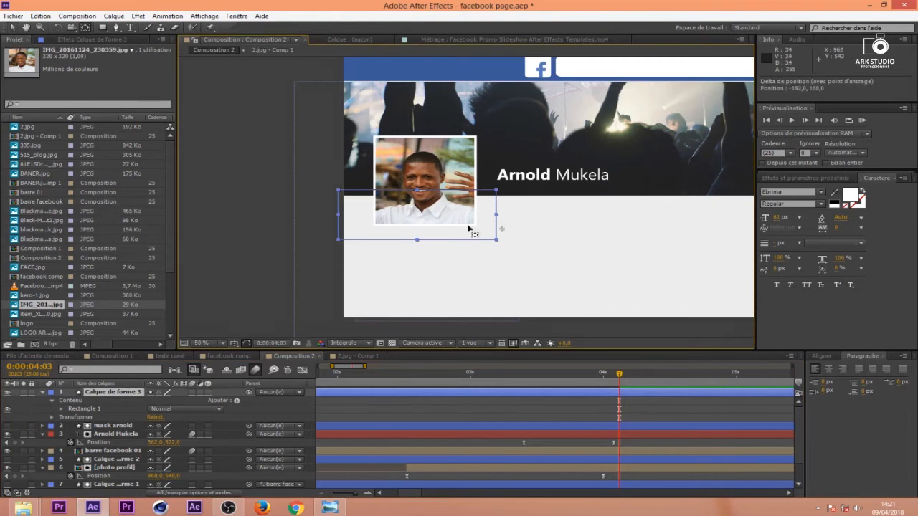
key("t")
left_click_drag(496, 239, 469, 222)
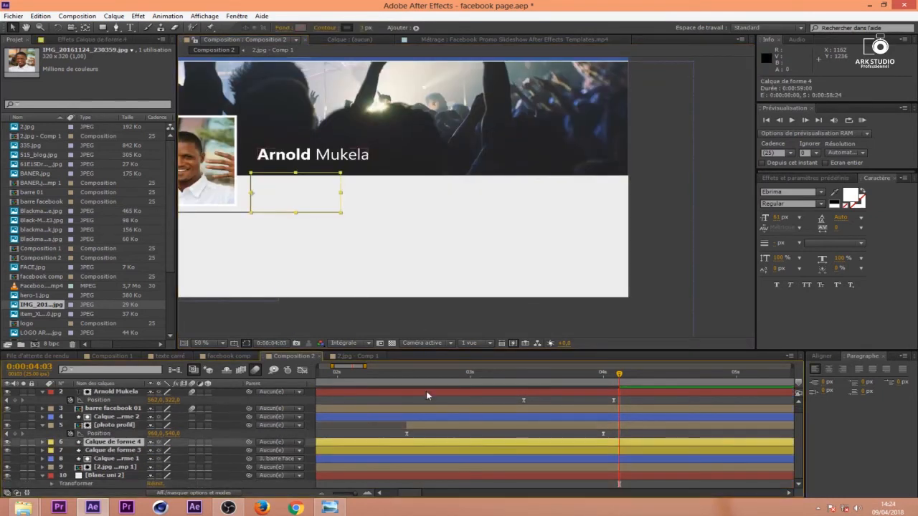
Duplicate the cell rectangle beside the profile photo and place the copy flush against it at position 867, 655
key("ctrl+d")
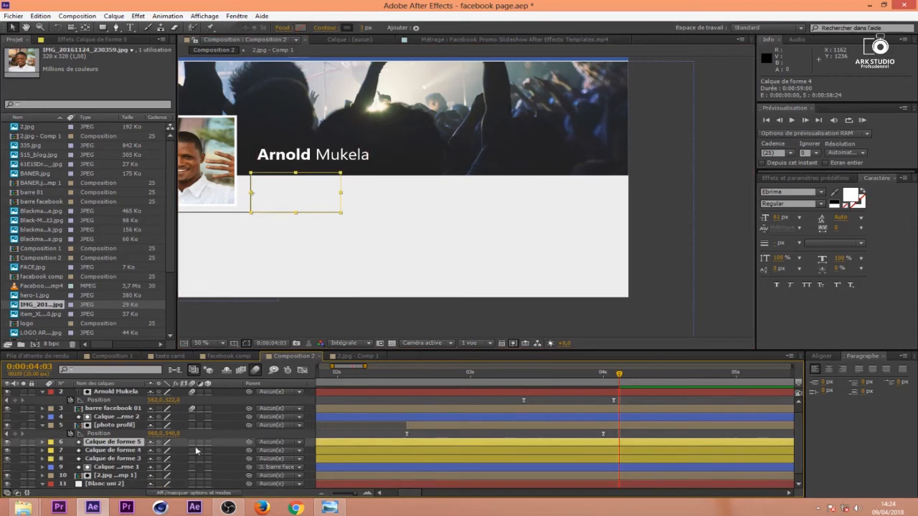
key("p")
left_click_drag(153, 451, 335, 451)
scroll(321, 200, "up", 3)
scroll(322, 200, "down", 5)
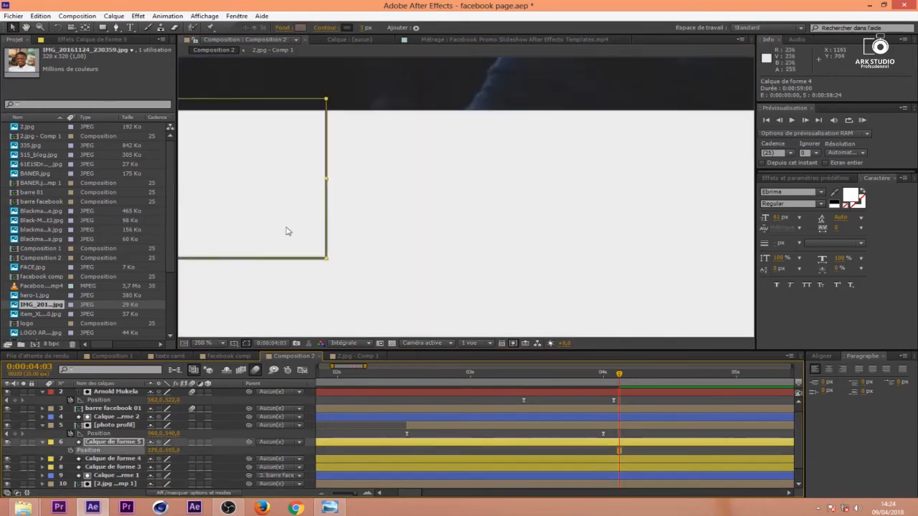
key("ctrl+z")
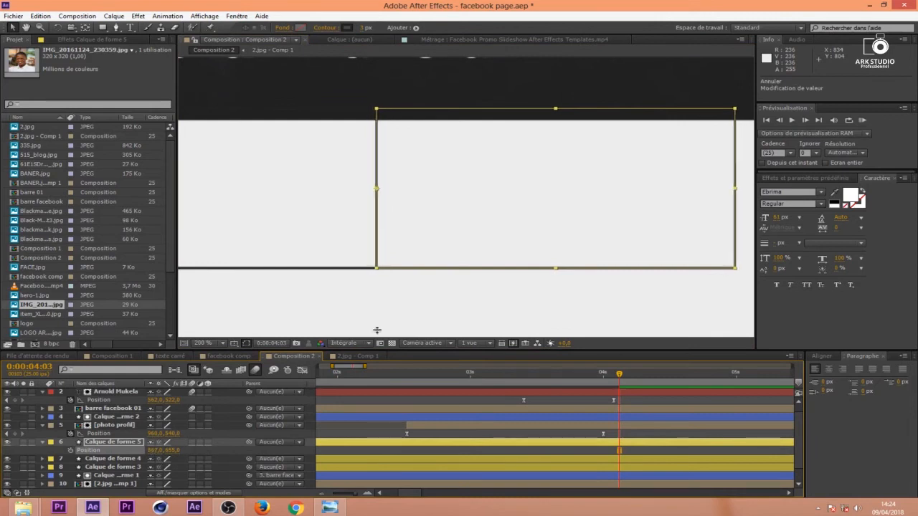
scroll(376, 331, "down", 6)
Duplicate the second cell rectangle and align the copy edge to edge with it at position 1195, 655
left_click(344, 450)
key("ctrl+d")
key("p")
left_click_drag(154, 450, 333, 450)
scroll(509, 208, "up", 4)
key("space")
left_click_drag(620, 213, 287, 232)
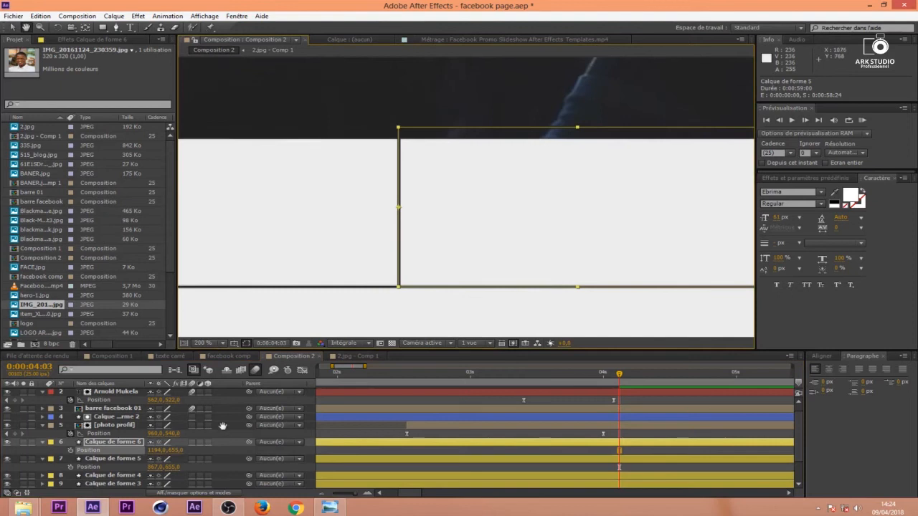
left_click_drag(159, 451, 159, 450)
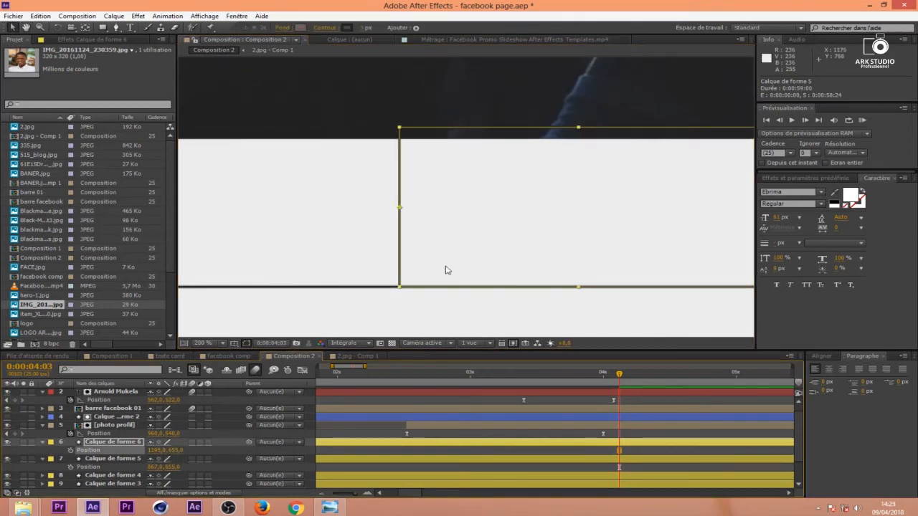
scroll(483, 266, "down", 3)
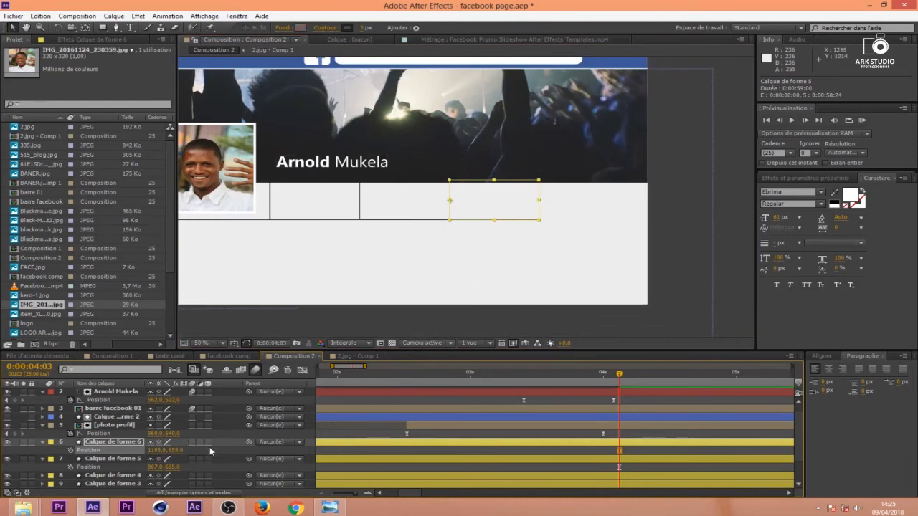
Duplicate the third cell rectangle and align the copy edge to edge with it at position 1523, 655
left_click(129, 443)
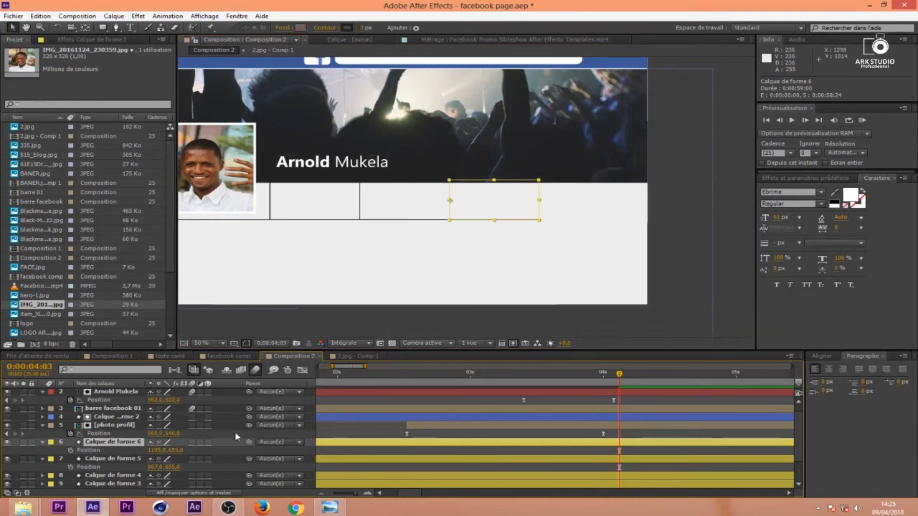
key("ctrl+d")
key("p")
left_click_drag(155, 450, 334, 449)
scroll(563, 253, "up", 2)
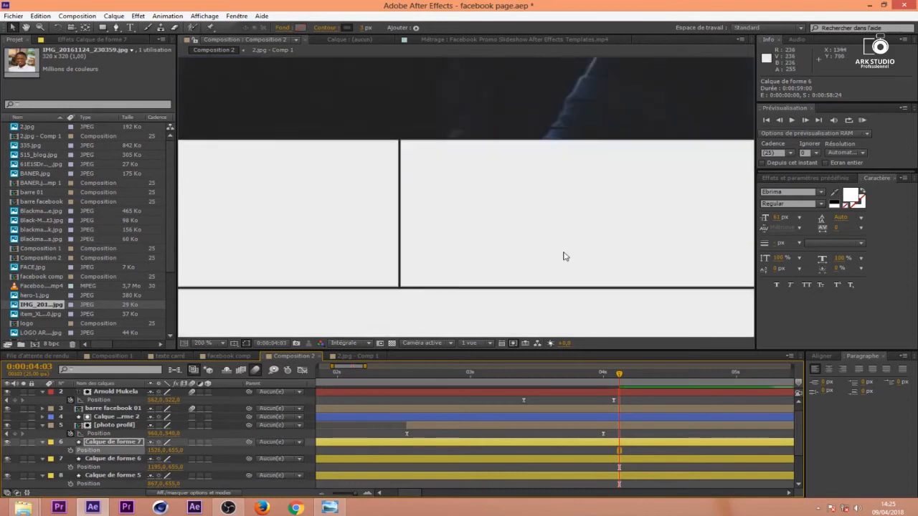
key("h")
left_click_drag(574, 221, 394, 222)
key("v")
left_click_drag(159, 451, 155, 451)
key("comma")
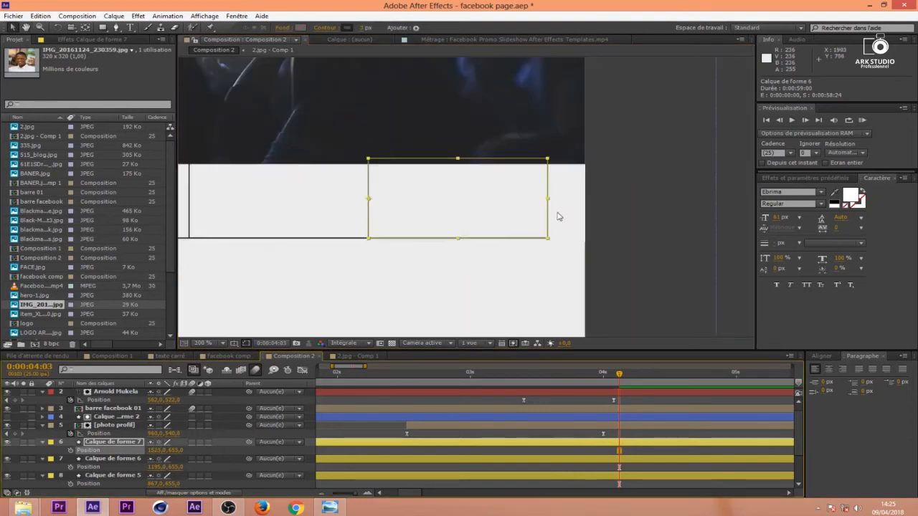
Stretch the last cell rectangle horizontally to about 70% scale so it reaches just past the page's edge
left_click_drag(549, 199, 591, 197)
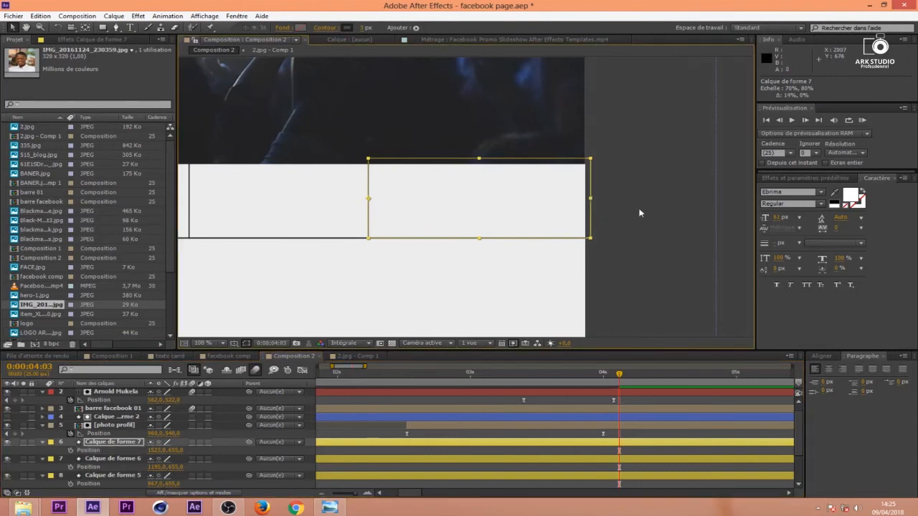
left_click(587, 315)
key("comma")
key("comma")
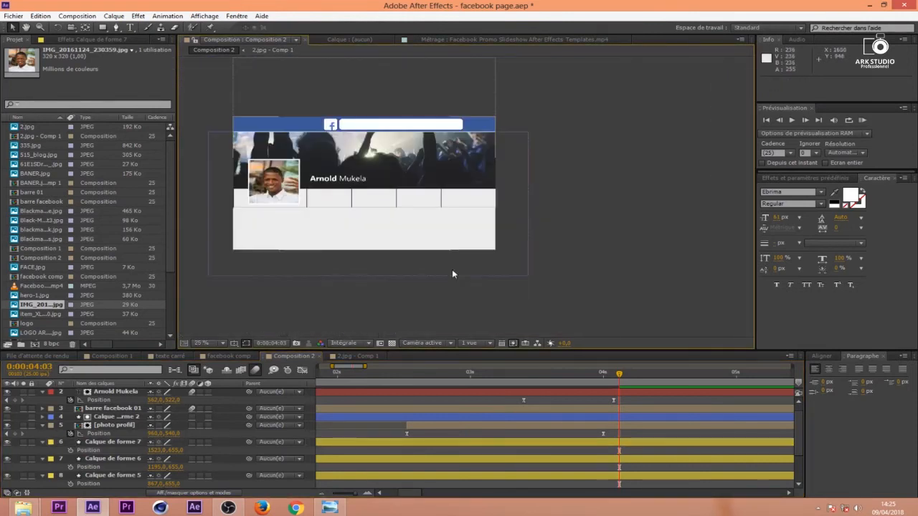
key("period")
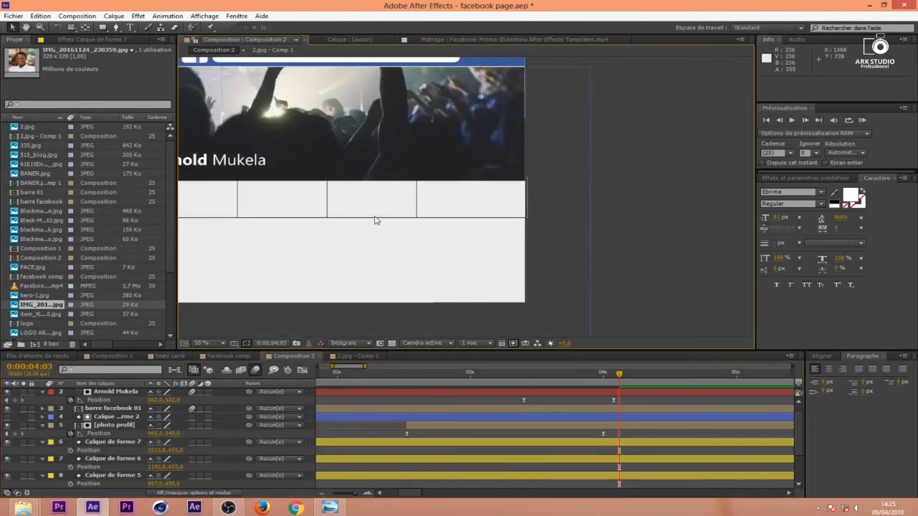
Select the Calque de forme 6 layer and collapse the expanded position properties of the duplicated rectangle layers
left_click(416, 459)
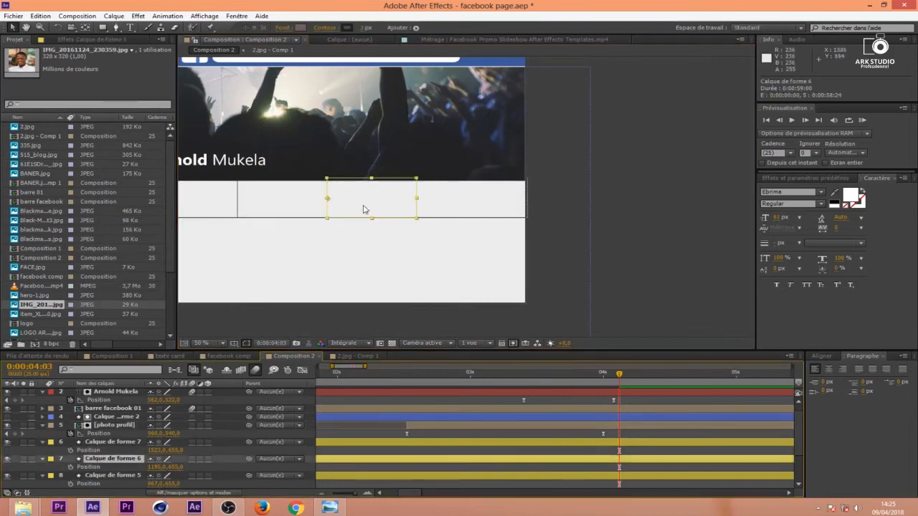
scroll(57, 424, "down", 2)
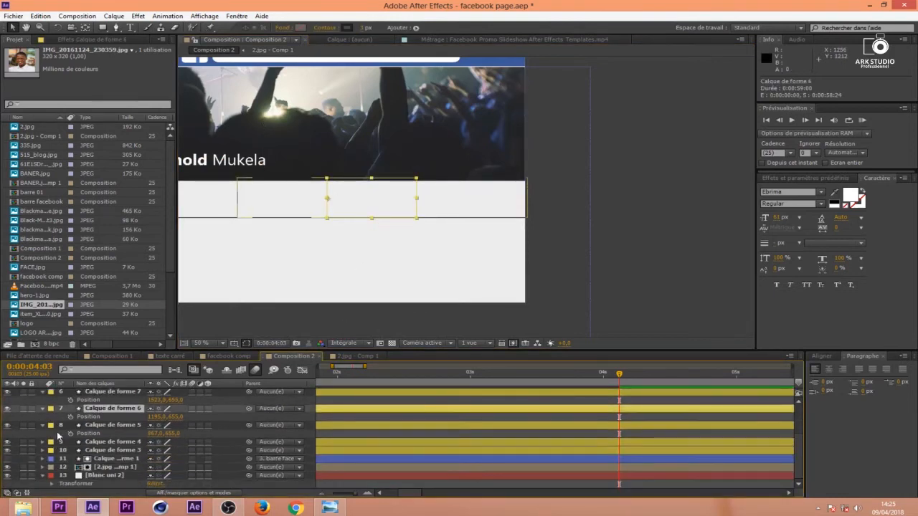
left_click(42, 417)
left_click(43, 426)
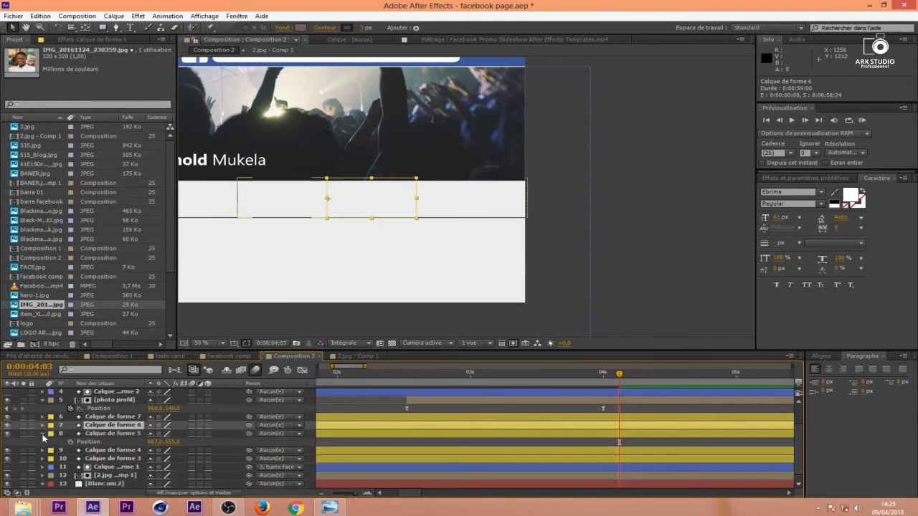
left_click(42, 433)
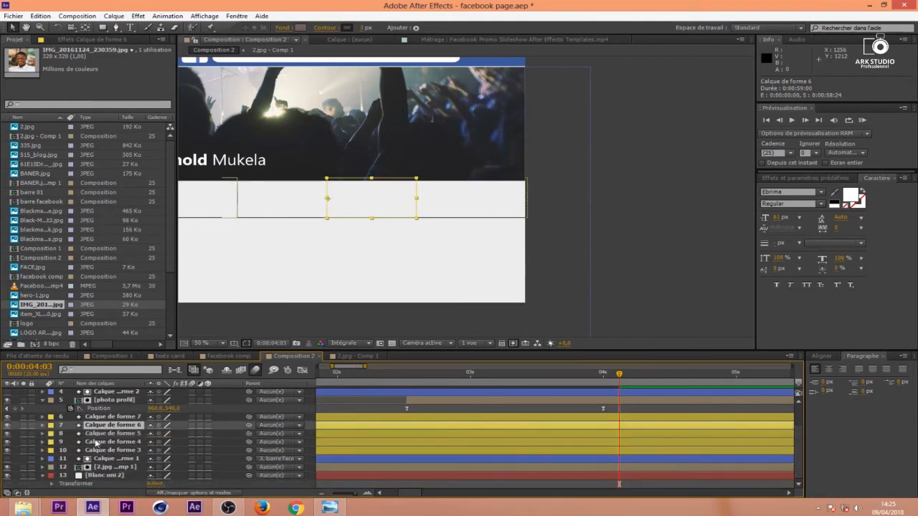
Add Trim Paths (Raccorder les tracés) to the Calque de forme 6 rectangle and expand its settings
left_click(43, 425)
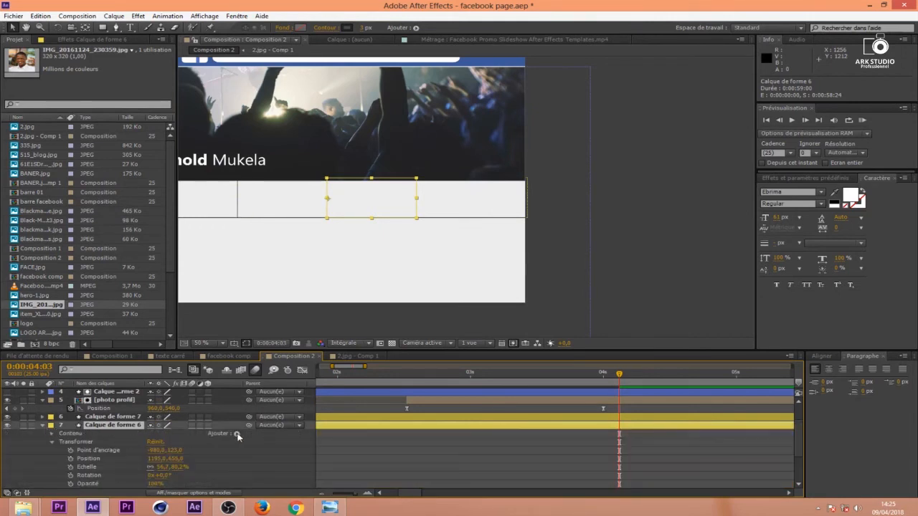
left_click(237, 434)
left_click(302, 386)
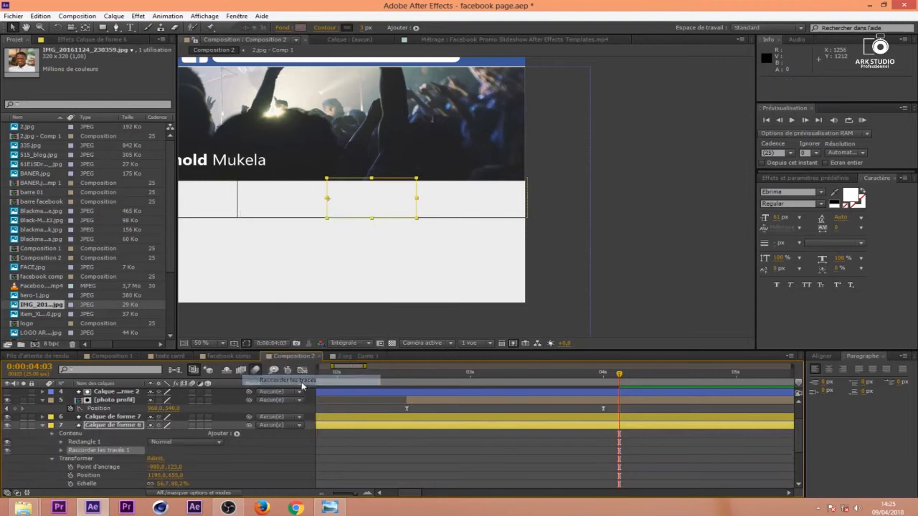
left_click(61, 450)
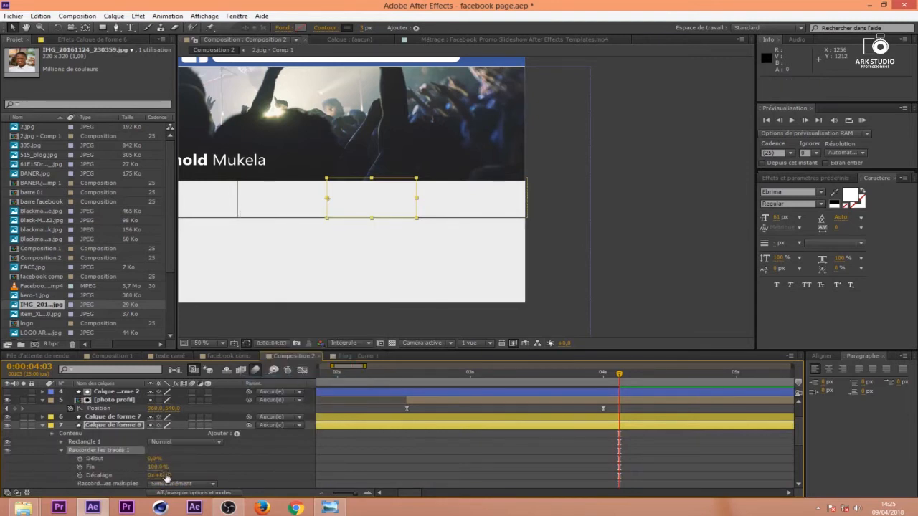
Set the Trim Paths start to 100%, end to 9% and offset to 97° to open a gap in the cell's lower line
left_click(594, 428)
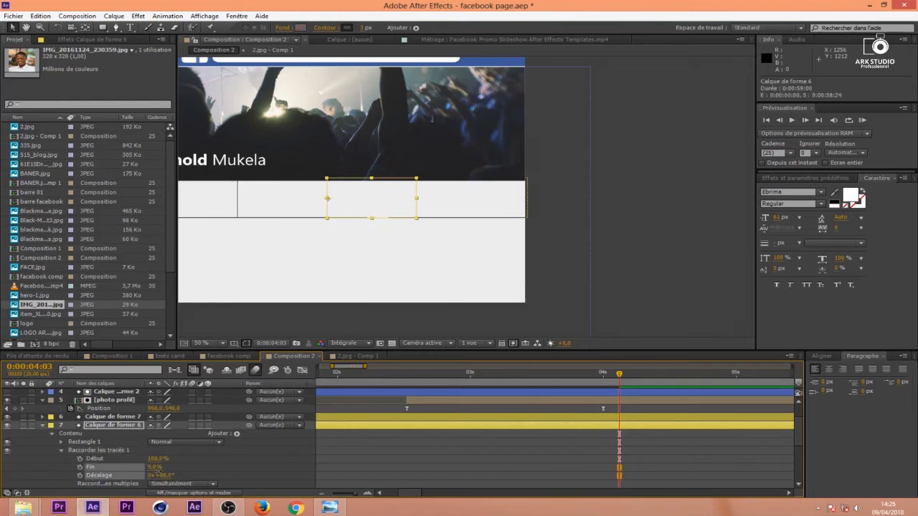
key("ctrl+z")
left_click_drag(165, 476, 171, 476)
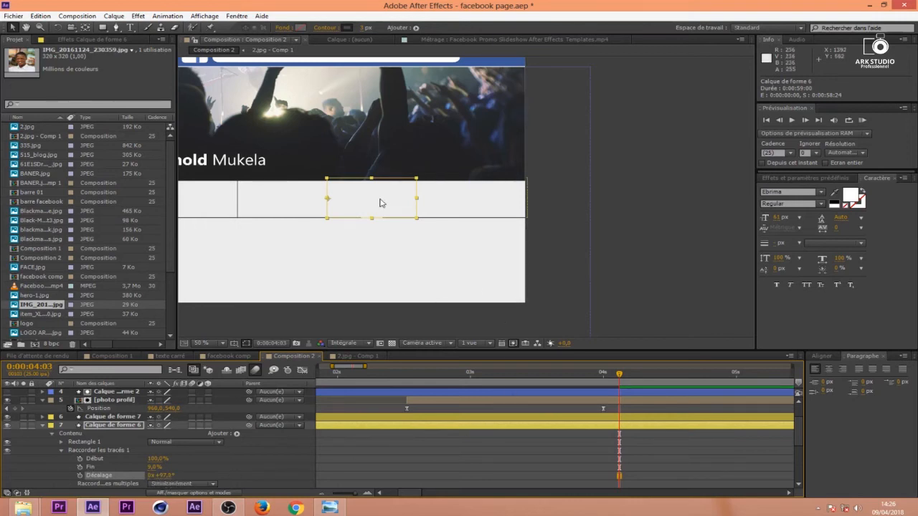
left_click(344, 207)
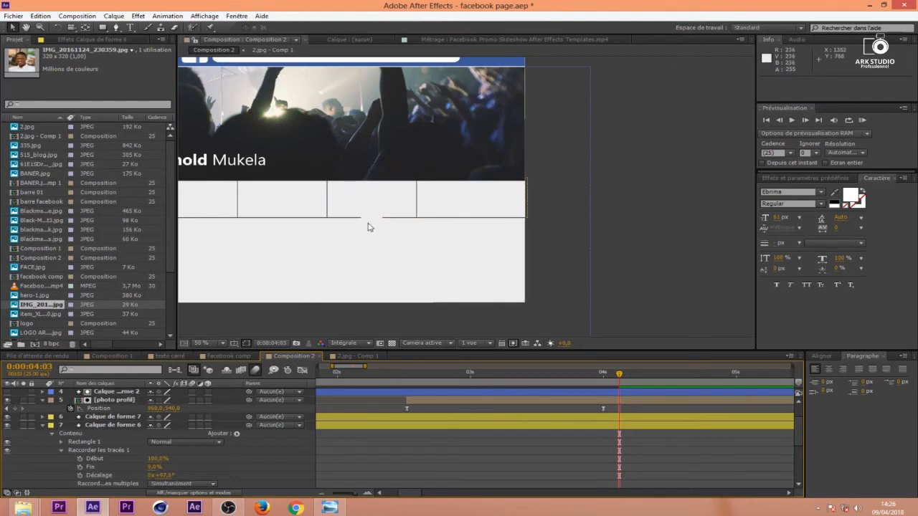
Scrub back to 0:00:02:24 to check the row of cells against the sliding cover image and profile photo
scroll(674, 268, "down", 1)
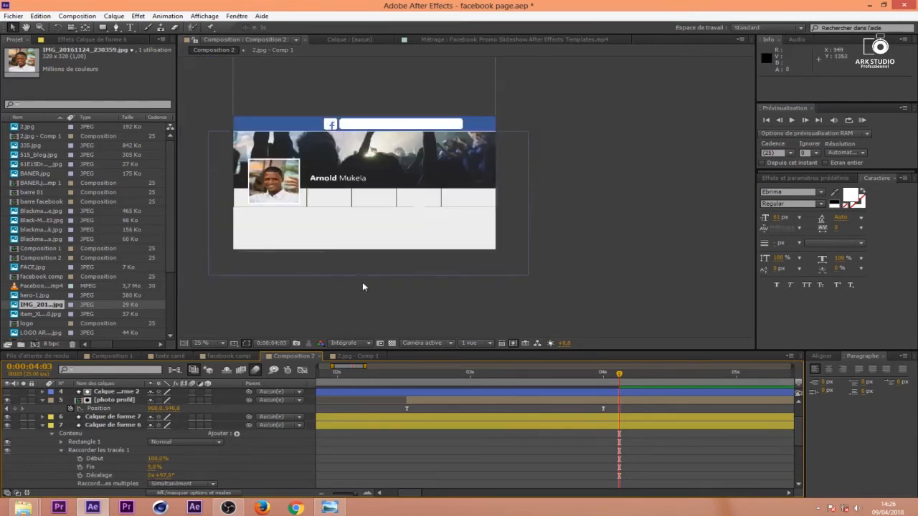
scroll(362, 282, "up", 1)
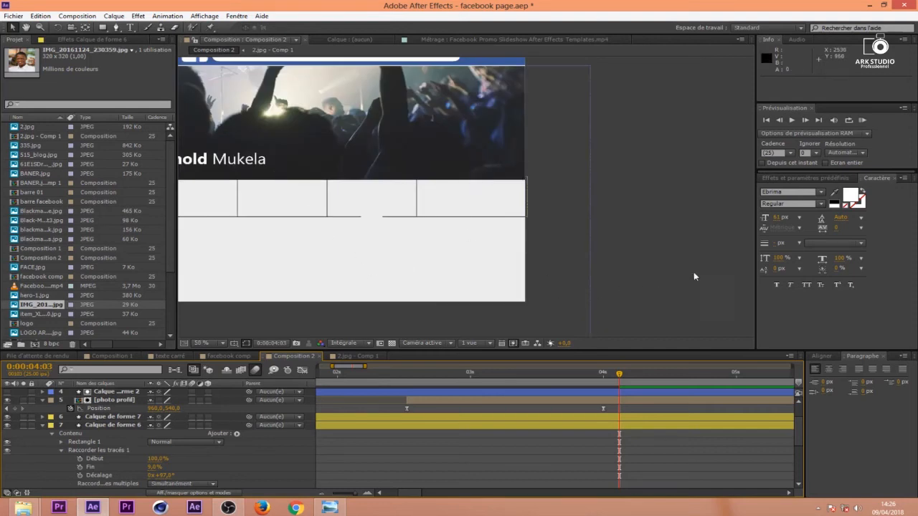
left_click_drag(619, 374, 470, 387)
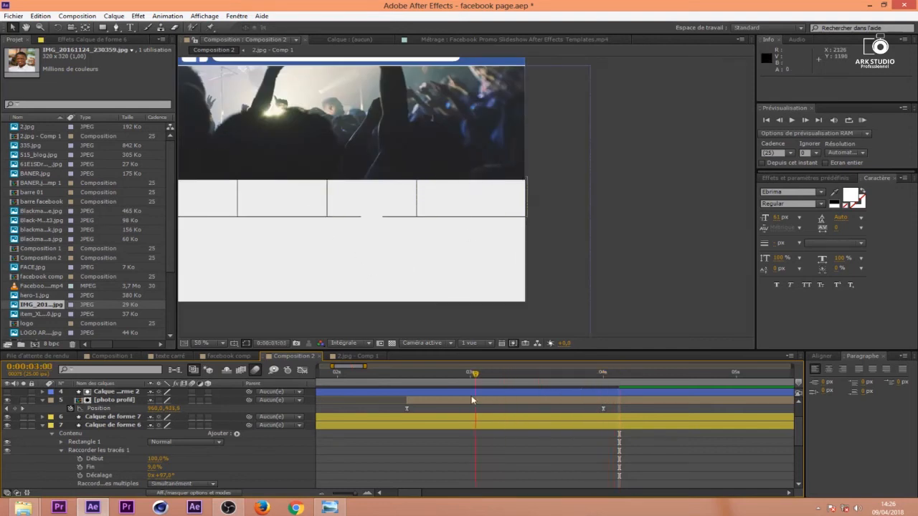
scroll(506, 286, "down", 1)
left_click(201, 342)
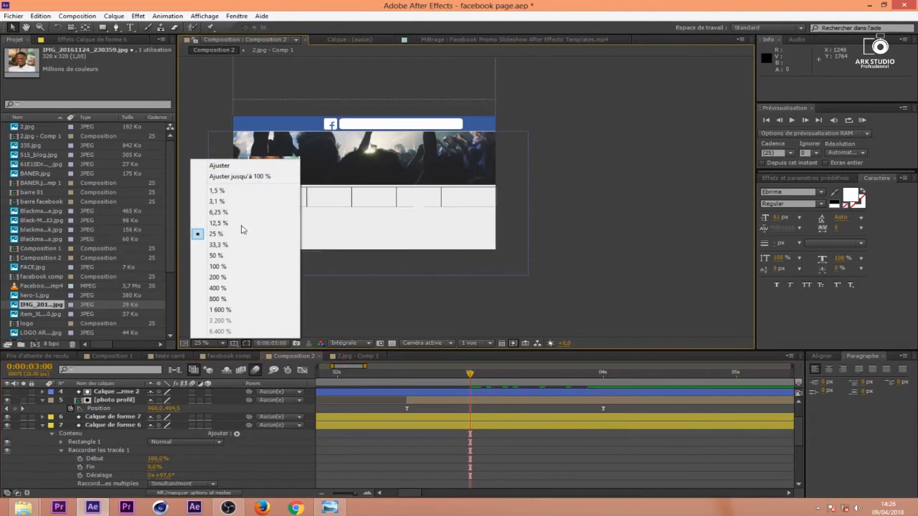
left_click(222, 174)
left_click_drag(470, 387, 465, 407)
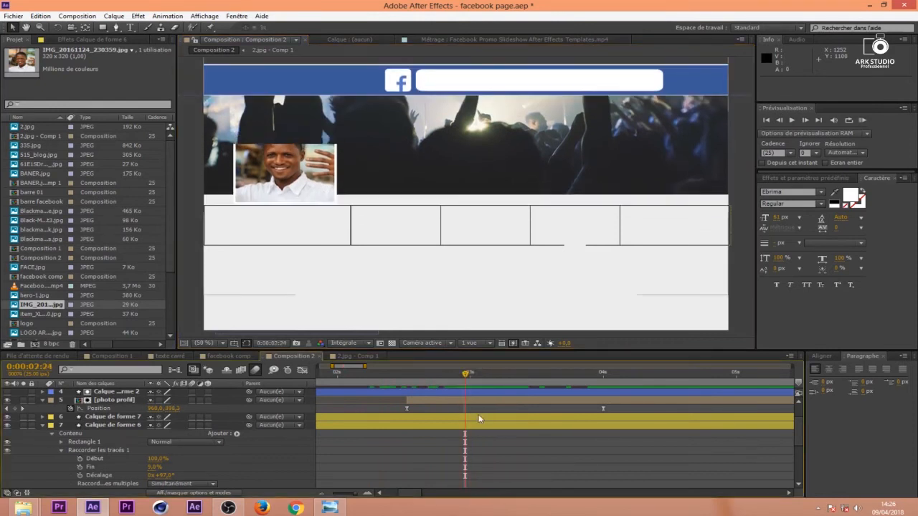
Add Position keyframes at 0:00:04:00 to all five cell layers, Calque de forme 3 to Calque de forme 7
left_click(42, 425)
left_click(129, 418)
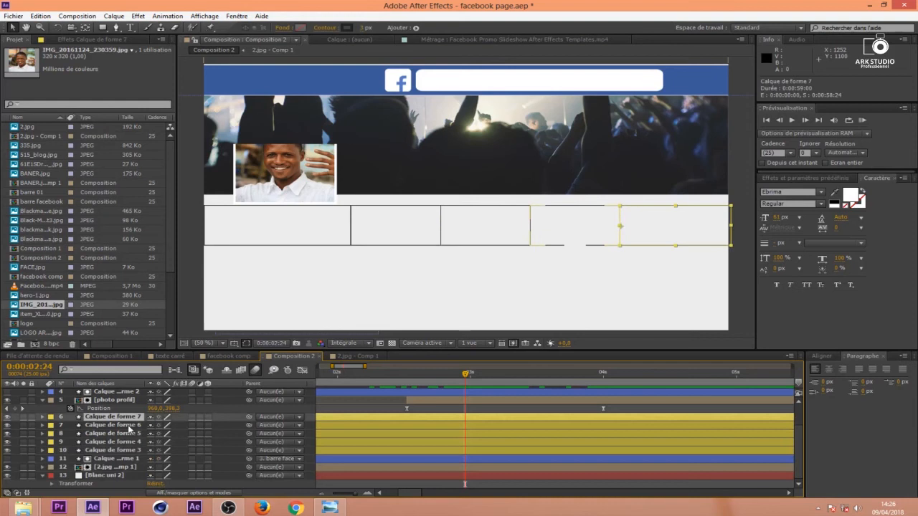
left_click(129, 426, "ctrl")
left_click(128, 434, "ctrl")
left_click(127, 443, "ctrl")
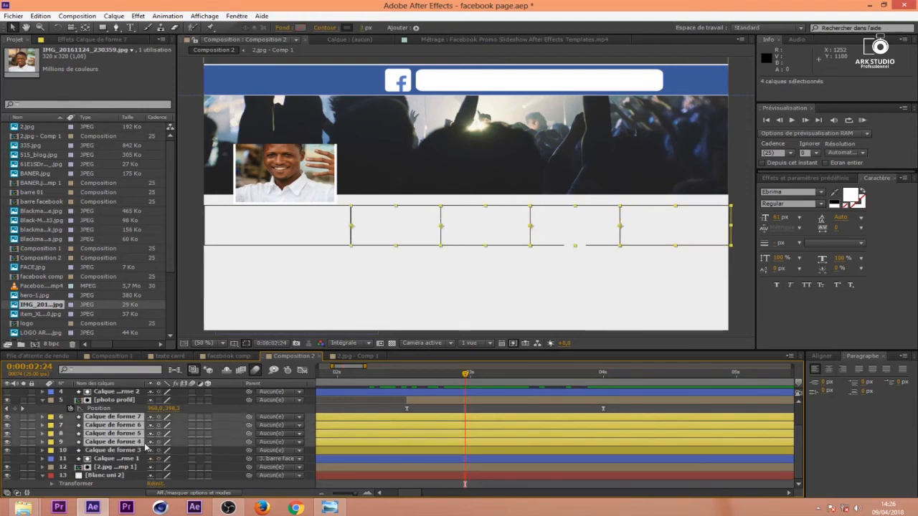
left_click(129, 452, "ctrl")
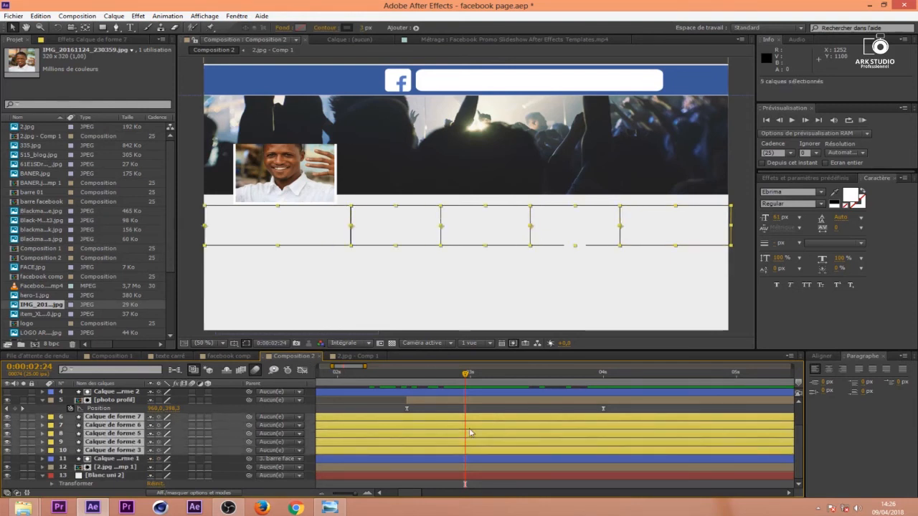
key("alt+shift+p")
left_click(487, 373)
left_click_drag(491, 386, 603, 393)
key("alt+shift+p")
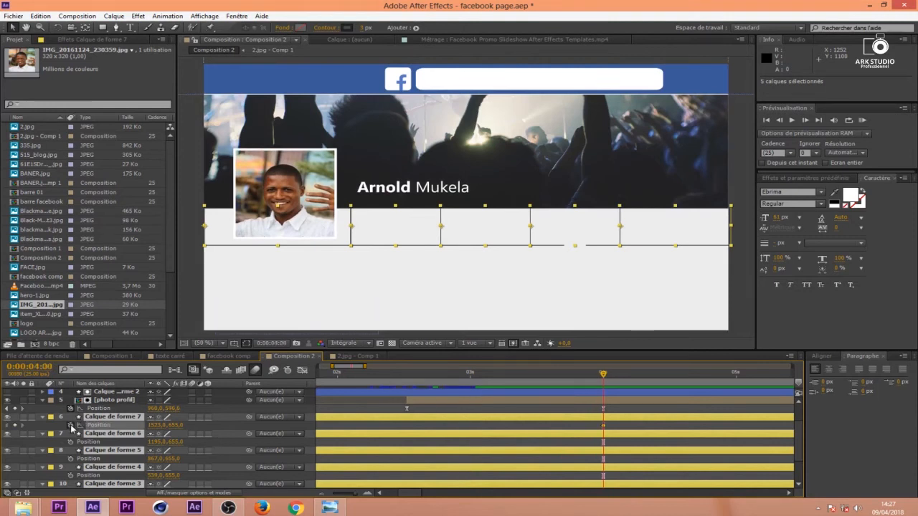
At 0:00:02:22, raise the five cell layers to a vertical position of 215 so they start behind the cover image
left_click_drag(595, 377, 455, 394)
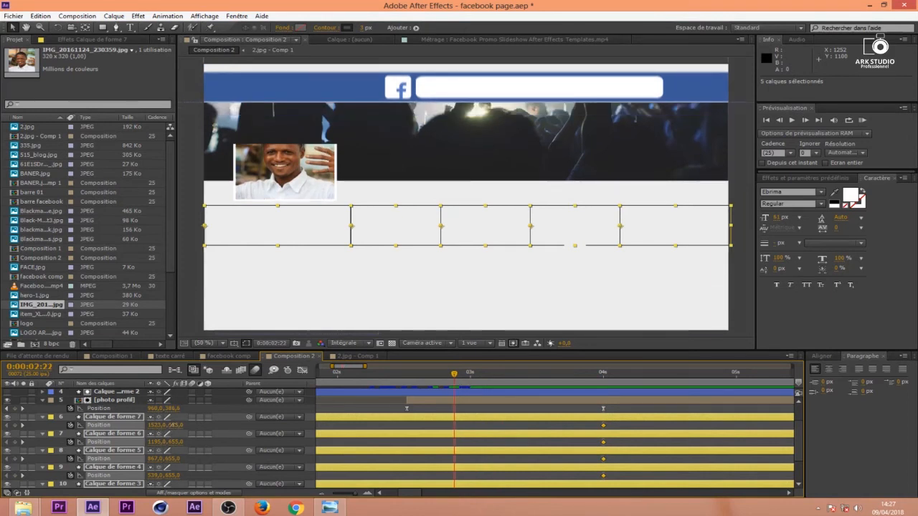
left_click_drag(173, 425, 162, 429)
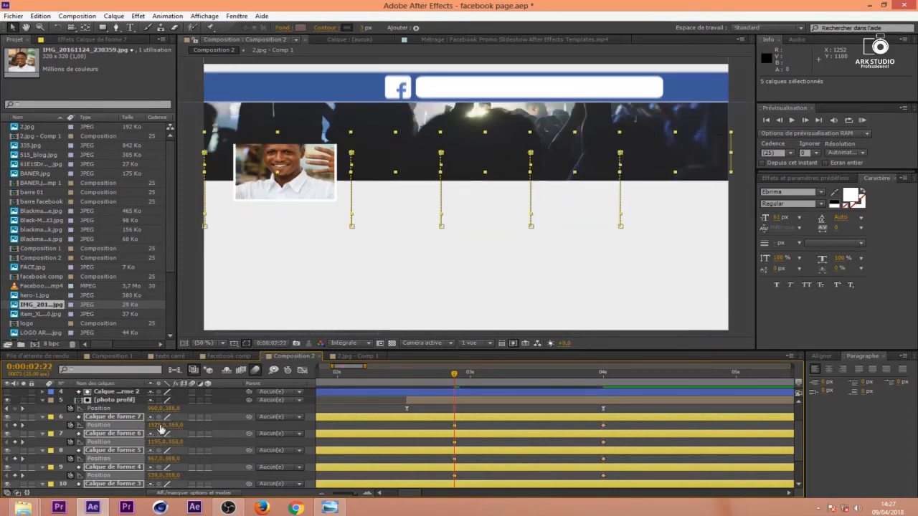
left_click_drag(150, 427, 89, 428)
scroll(568, 229, "down", 2)
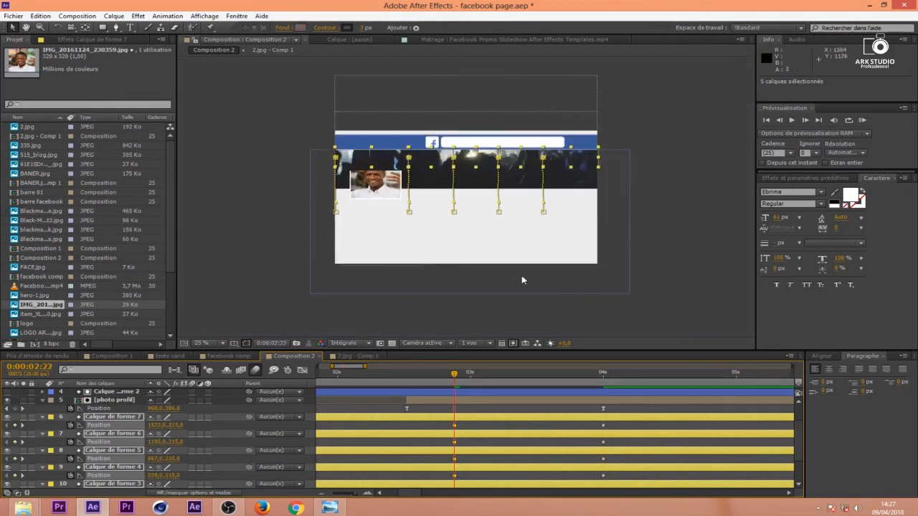
left_click_drag(456, 377, 592, 391)
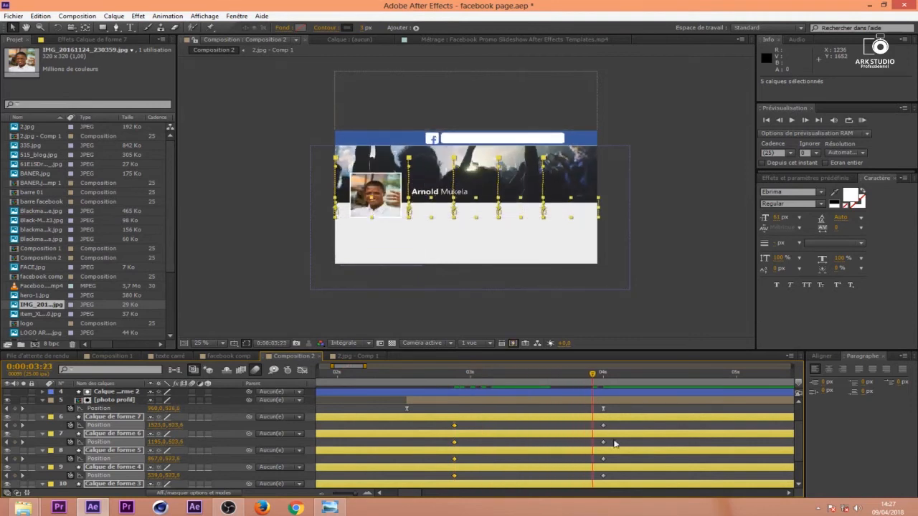
Stagger the cells' end Position keyframes from 0:00:03:13 on Calque de forme 3 to a little past 4 seconds on Calque de forme 7
left_click(626, 459)
left_click_drag(603, 426, 625, 427)
left_click_drag(603, 458, 566, 479)
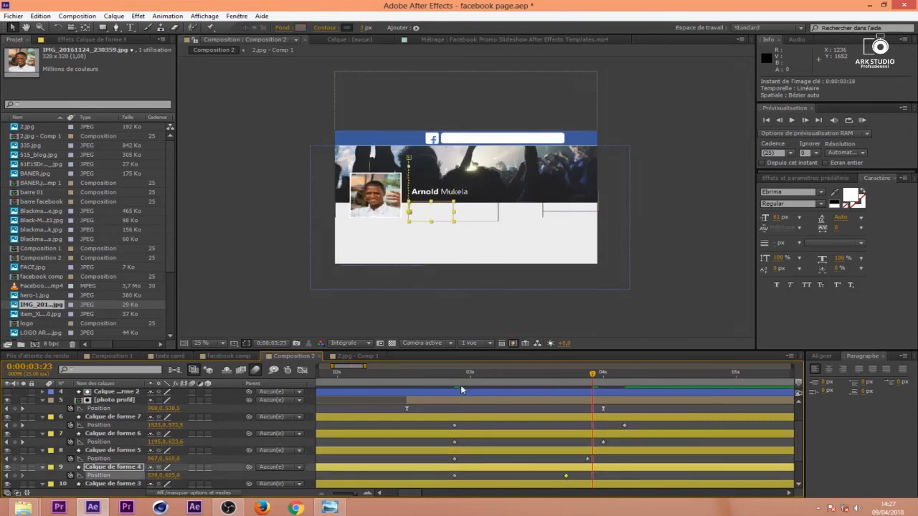
left_click_drag(459, 381, 571, 416)
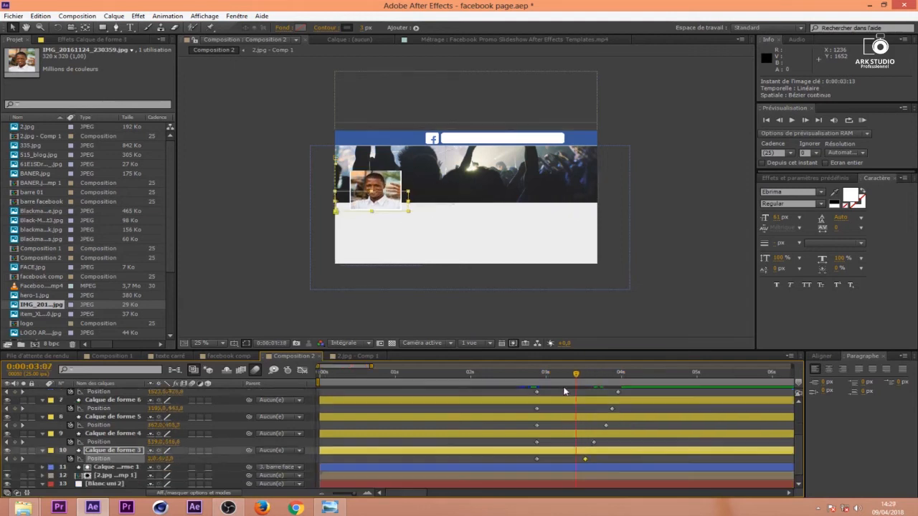
Ease the Position keyframes of all five cells, reshaping their speed curves, and preview the animation up to 0:00:05:13
left_click_drag(564, 391, 514, 461)
key("equal")
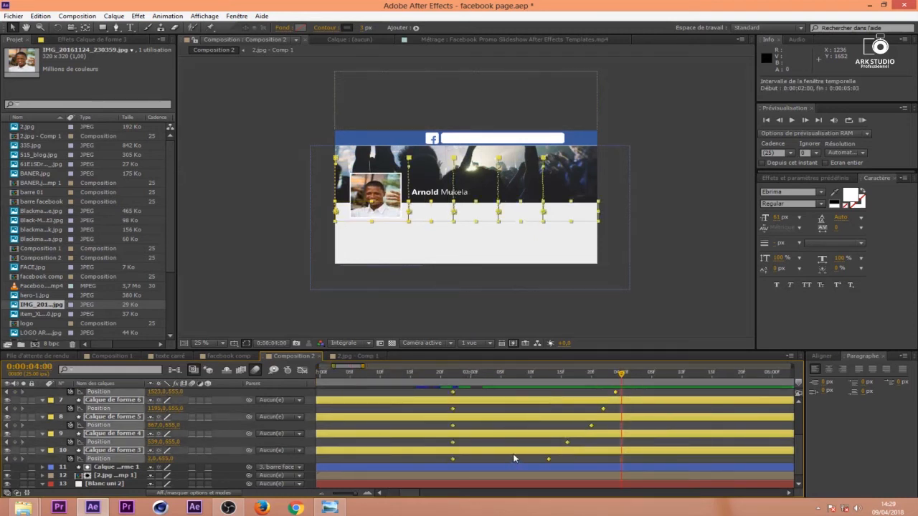
left_click_drag(614, 375, 603, 413)
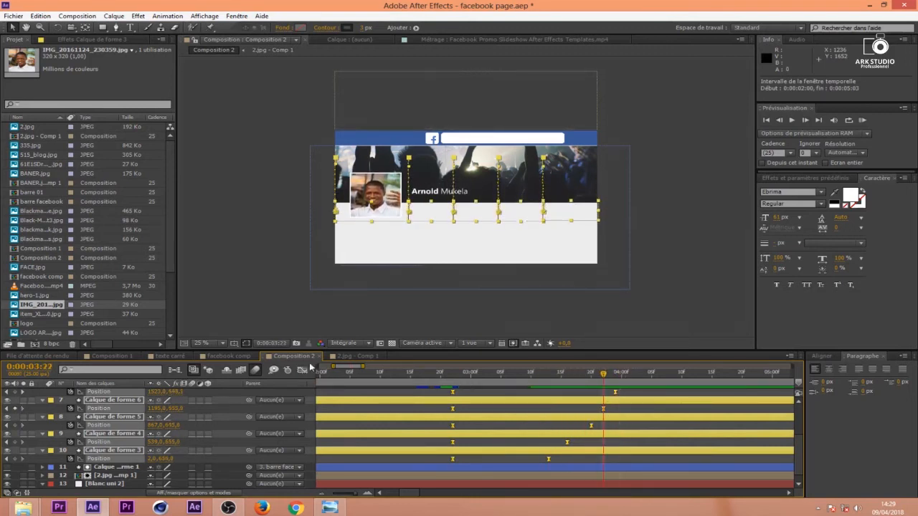
left_click(303, 370)
left_click_drag(557, 469, 508, 465)
left_click(303, 370)
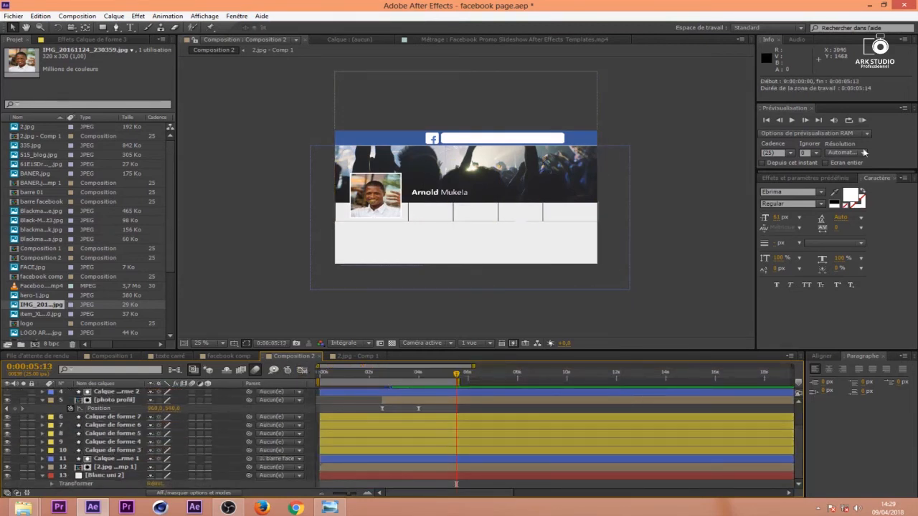
left_click(862, 120)
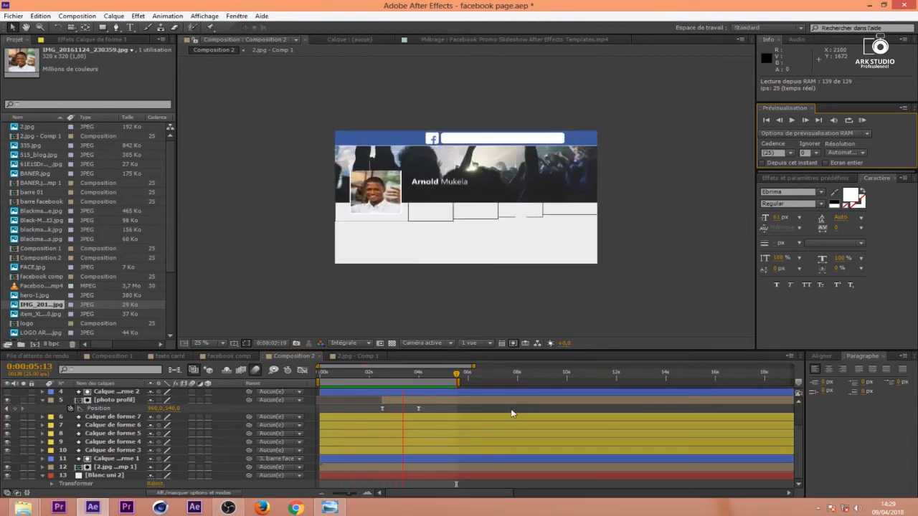
key("space")
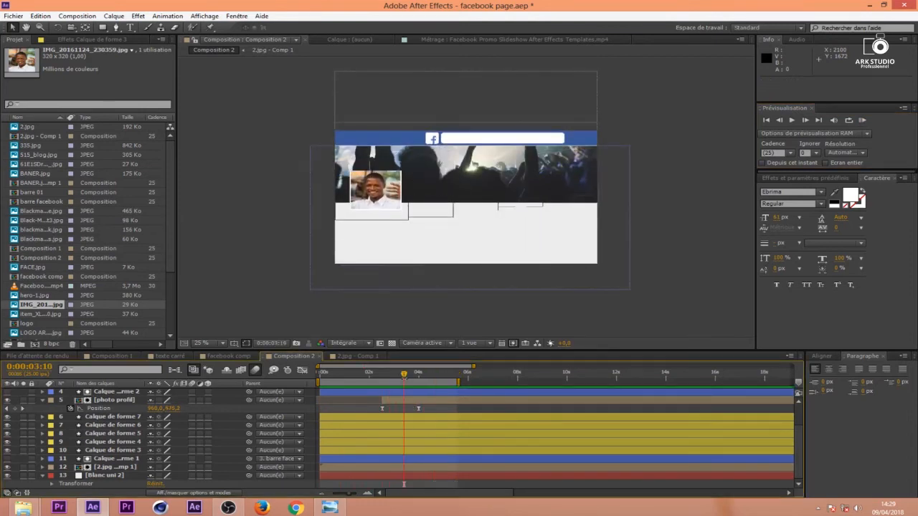
Spread the end Position keyframes of Calque de forme 4 to 7 between about 4 and 5 seconds and preview the slower stagger
left_click(389, 418)
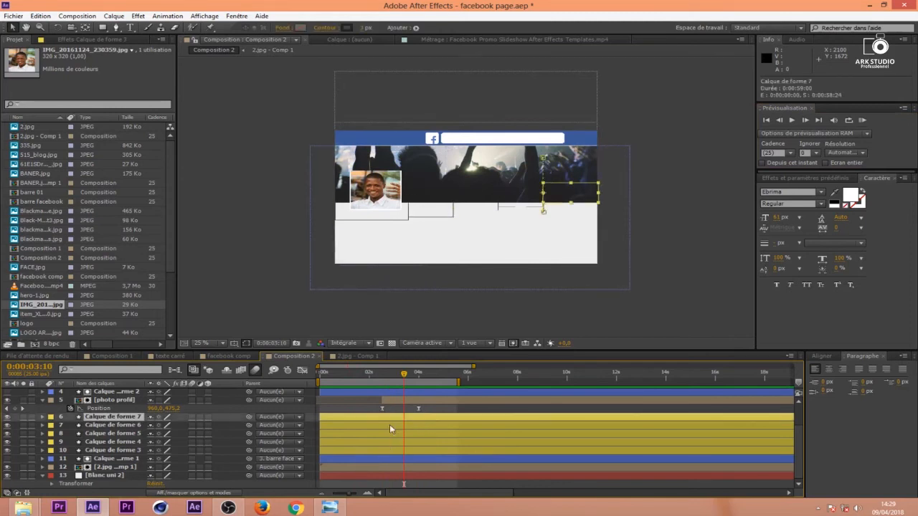
left_click(389, 450, "shift")
key("p")
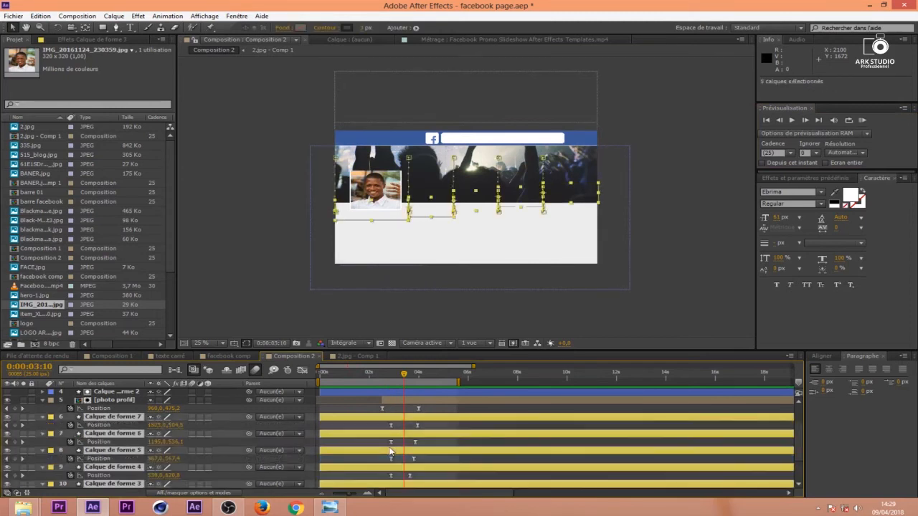
left_click_drag(427, 424, 408, 478)
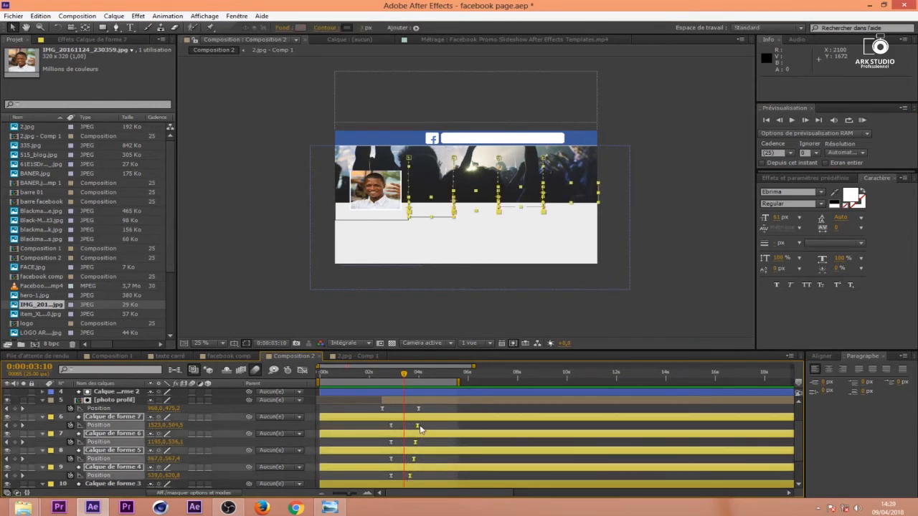
left_click_drag(419, 427, 433, 427)
left_click_drag(410, 476, 418, 478)
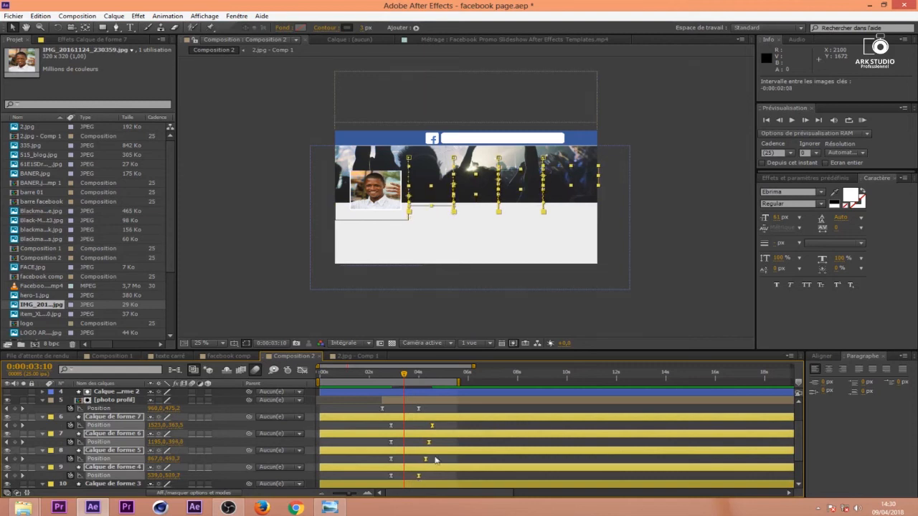
left_click_drag(433, 426, 440, 426)
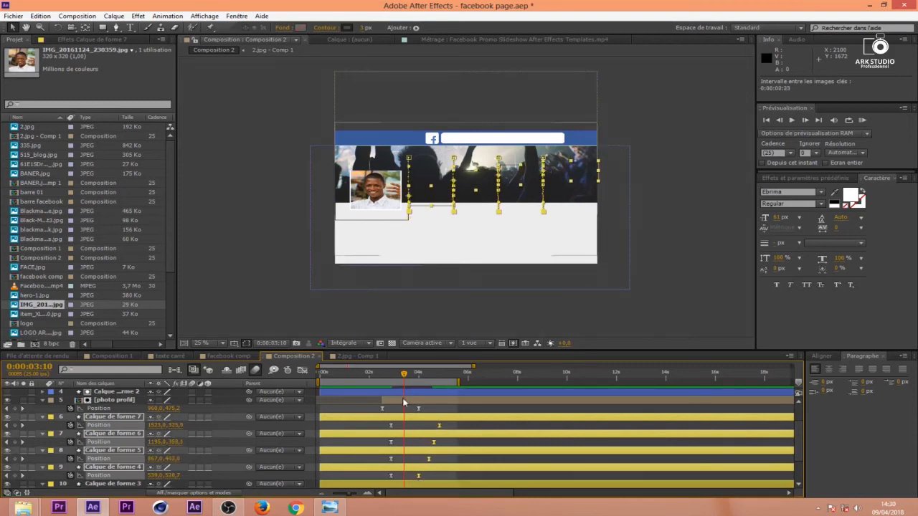
left_click(865, 120)
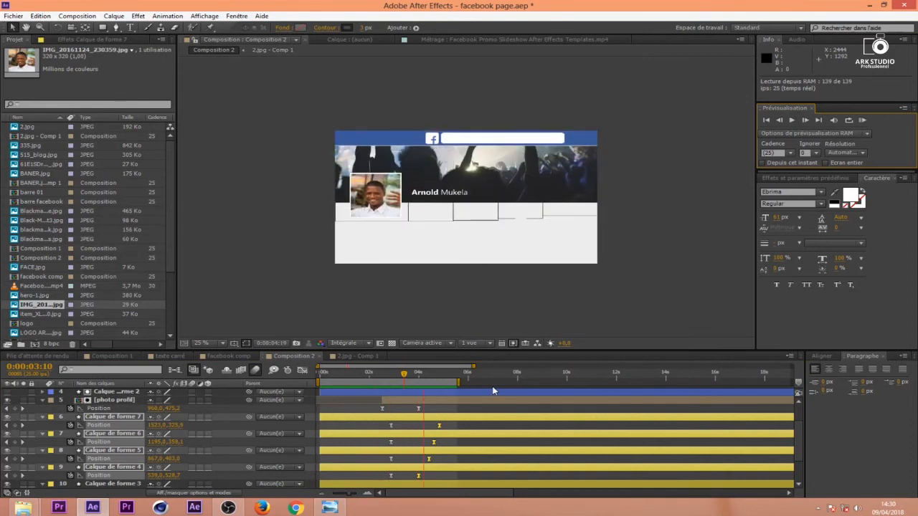
key("space")
left_click(478, 412)
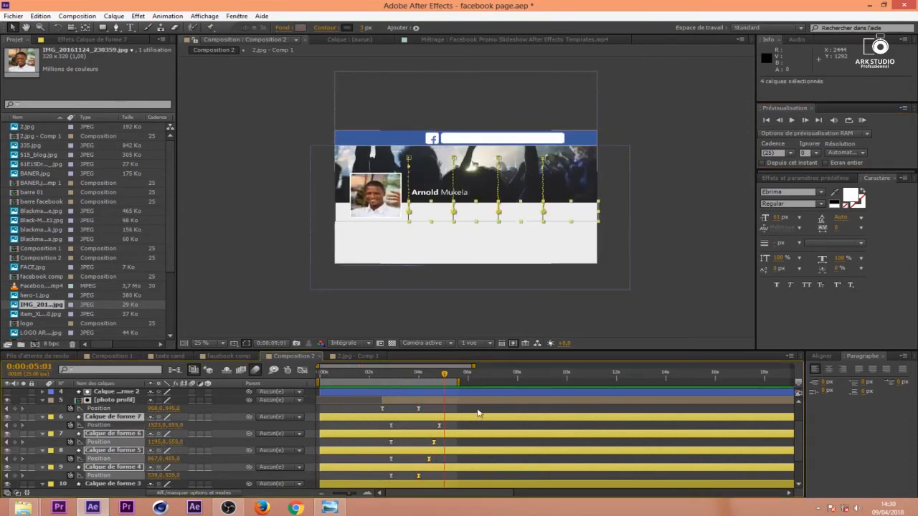
Add the black text "Lingne de temps" in the cell just beside the profile photo
scroll(409, 179, "up", 2)
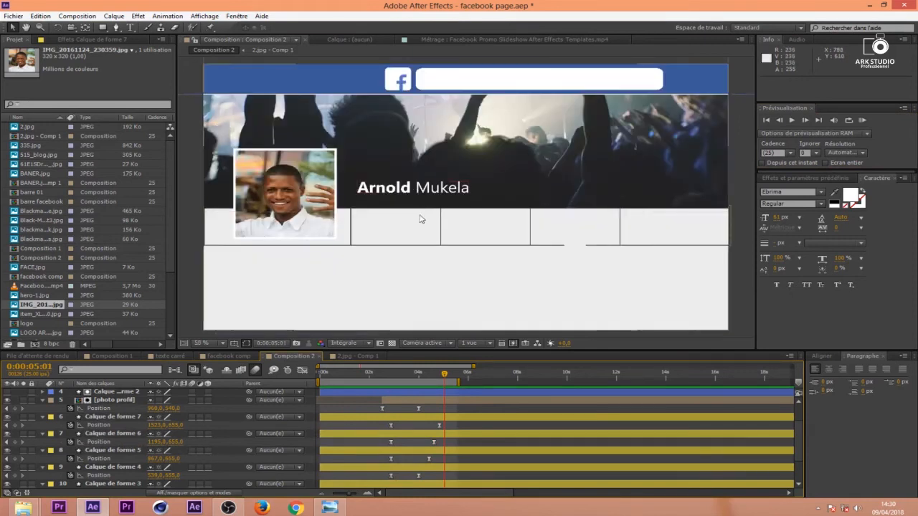
key("period")
left_click(129, 27)
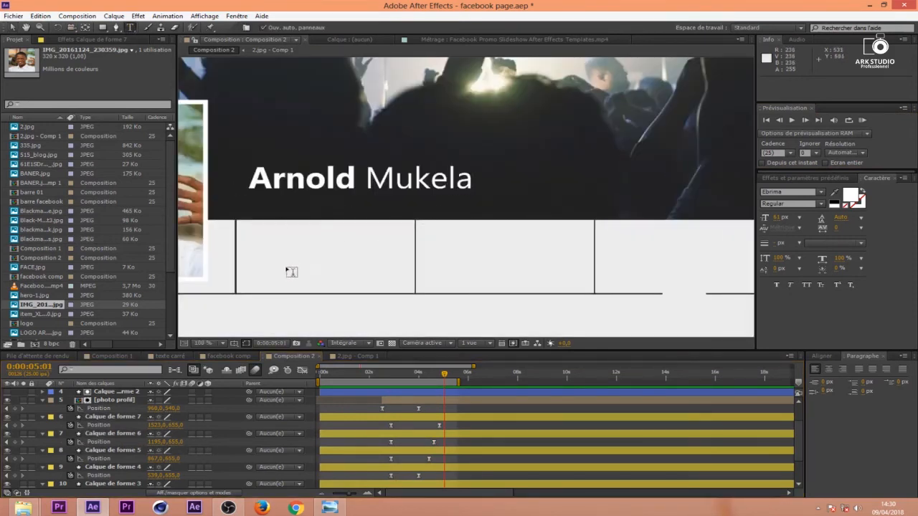
left_click(277, 267)
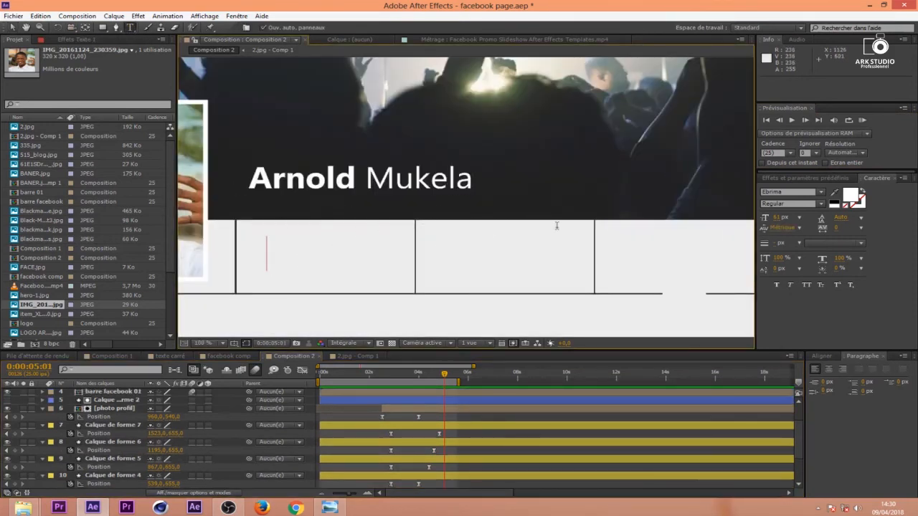
left_click(850, 194)
mouse_move(437, 412)
left_mouse_down()
mouse_move(421, 422)
mouse_move(433, 429)
left_mouse_up()
left_click(663, 320)
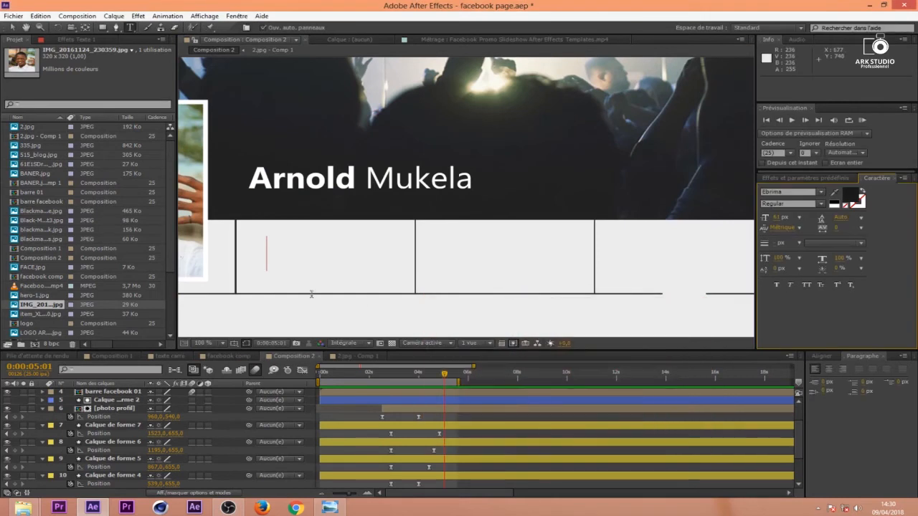
type("Line")
key("BackSpace")
type("gne deetemps")
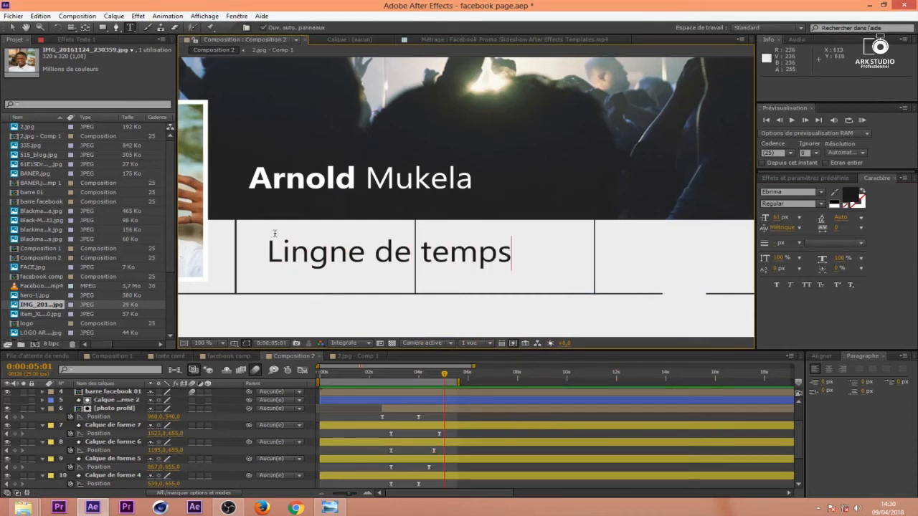
Set the label's font size to 45 px and move it to 553, 672 so it fits inside its cell
left_click(12, 27)
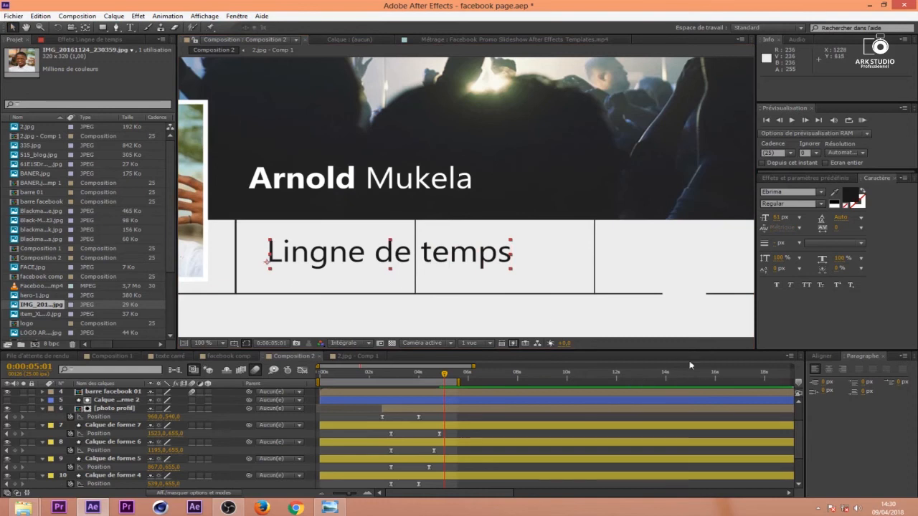
left_click_drag(776, 217, 717, 244)
left_click_drag(400, 252, 381, 262)
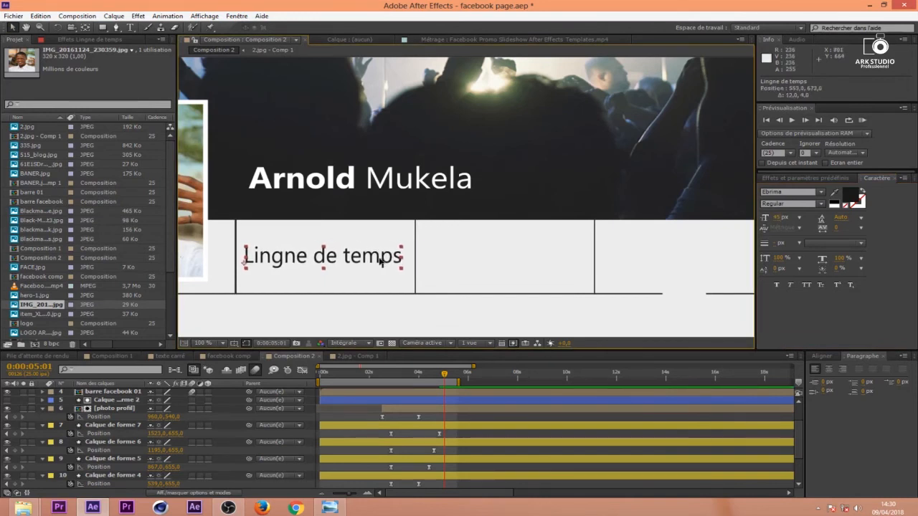
Change the first menu label's text to "Timeligne" and move it to 579, 672 within its cell
double_click(381, 263)
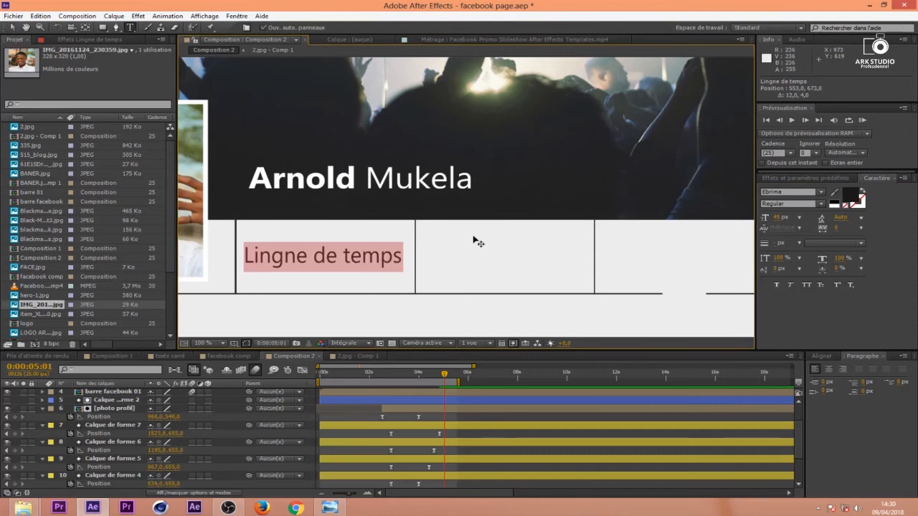
type("Time")
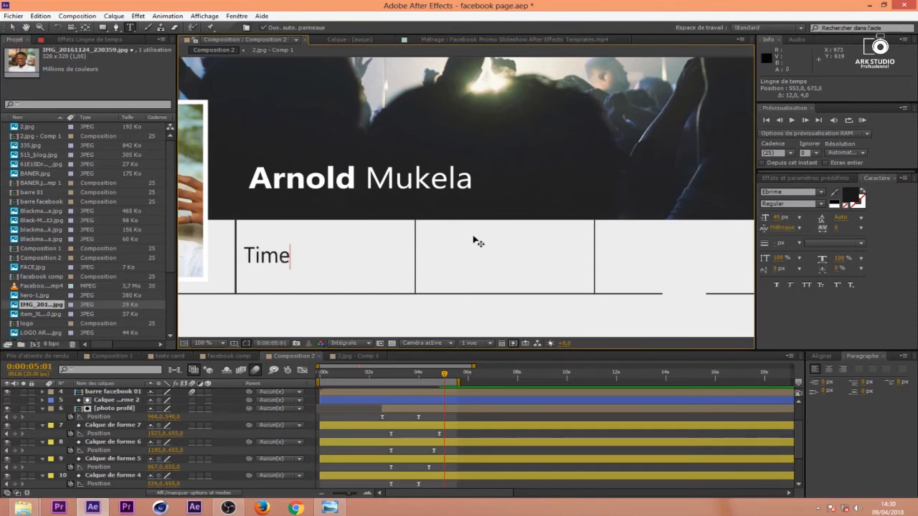
type("ligne")
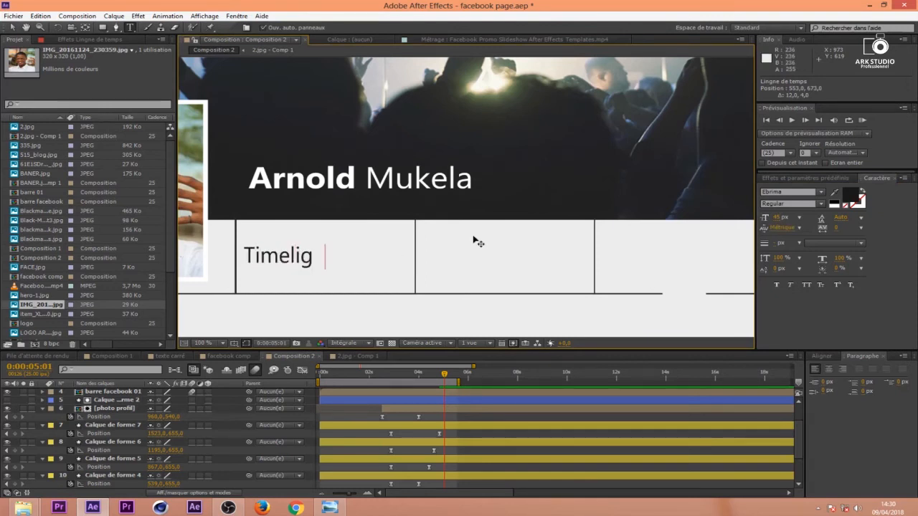
left_click(12, 27)
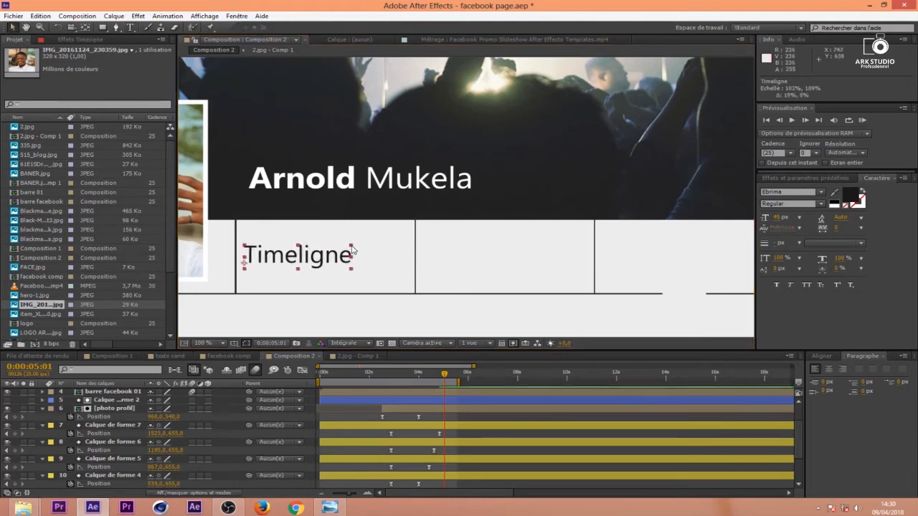
left_click_drag(342, 266, 361, 266)
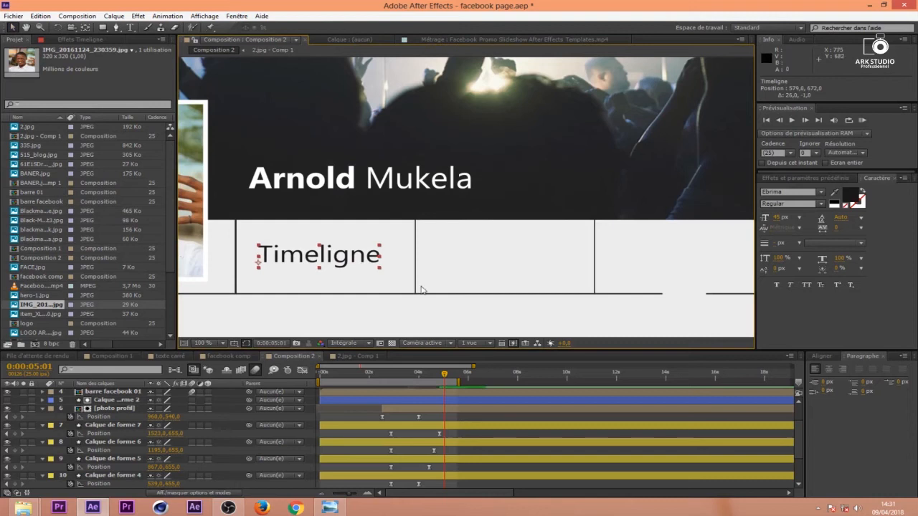
Duplicate the Timeligne label into the next cell, change its text to "Apropos" and move it to 939, 674
key("ctrl+d")
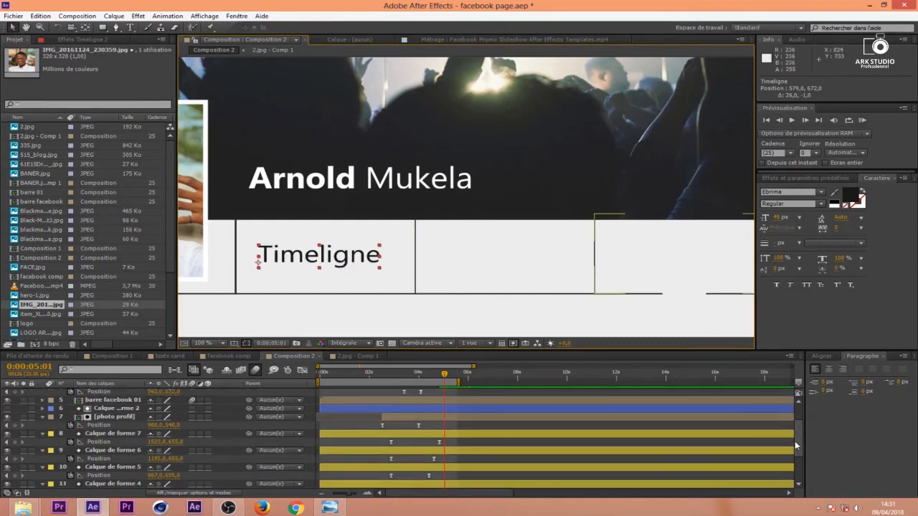
scroll(564, 397, "up", 3)
left_click_drag(324, 262, 503, 262)
double_click(502, 262)
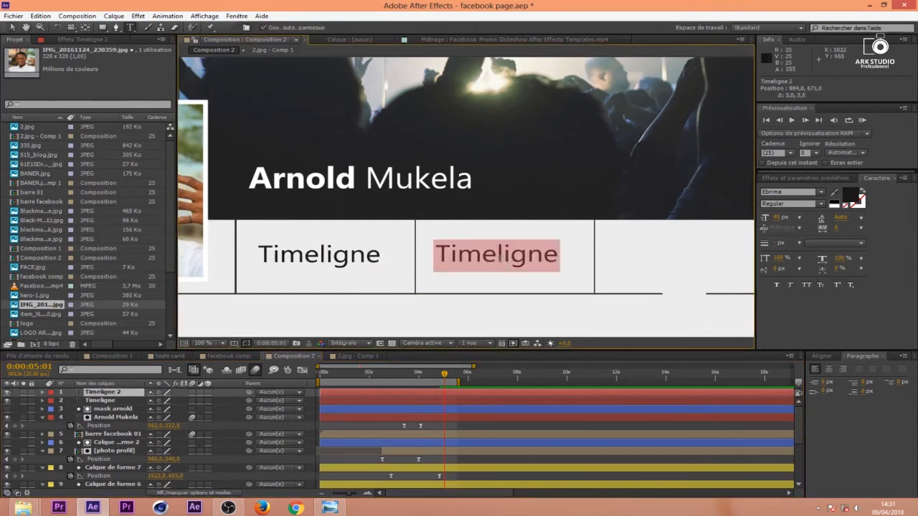
type("Ap")
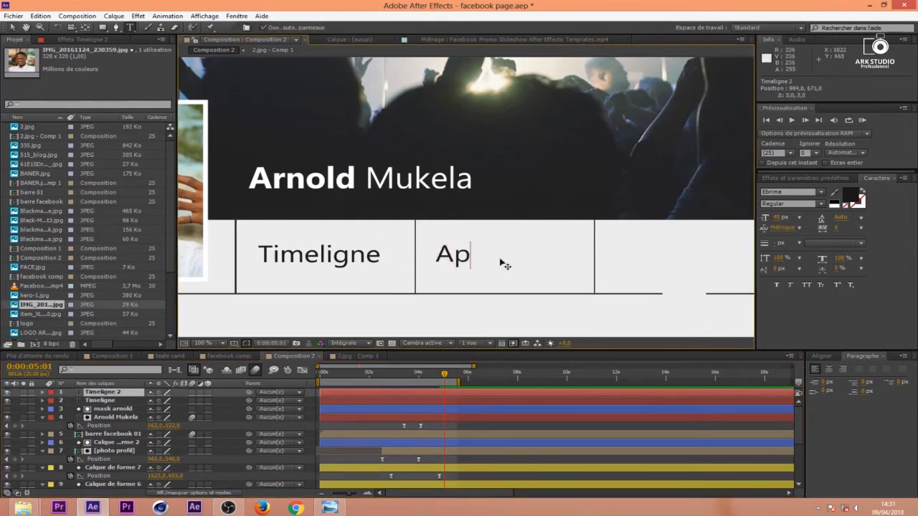
type("ropos")
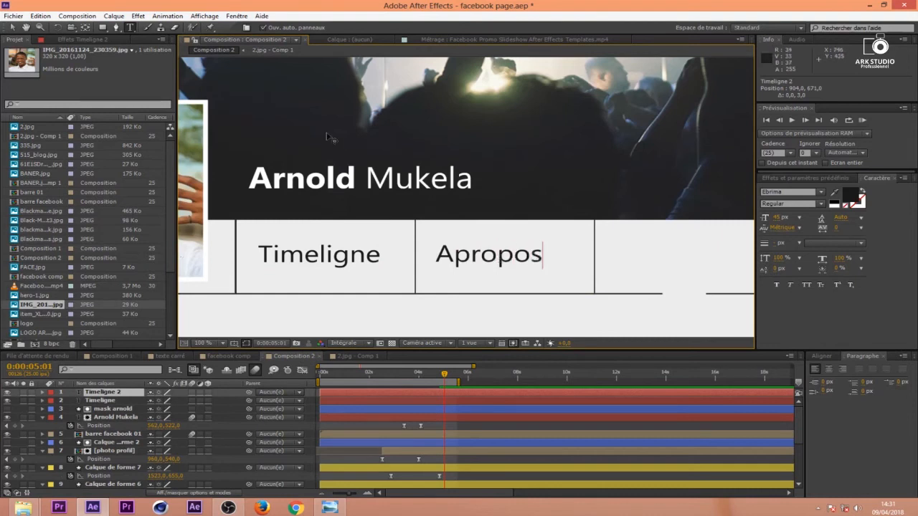
left_click(13, 26)
left_click_drag(511, 260, 530, 261)
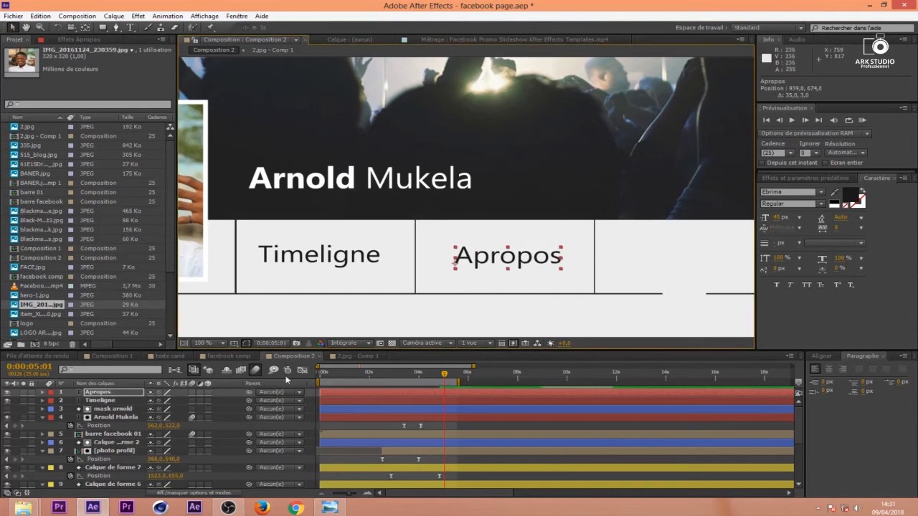
Resize the Apropos and Timeligne labels slightly narrower and centre them in their cells, with Apropos at 951, 673
left_click_drag(472, 366, 585, 367)
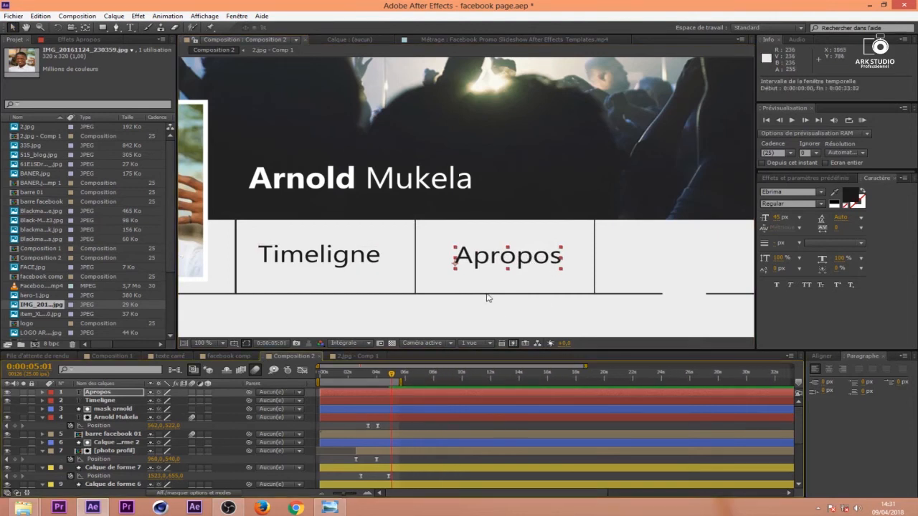
scroll(489, 287, "down", 1)
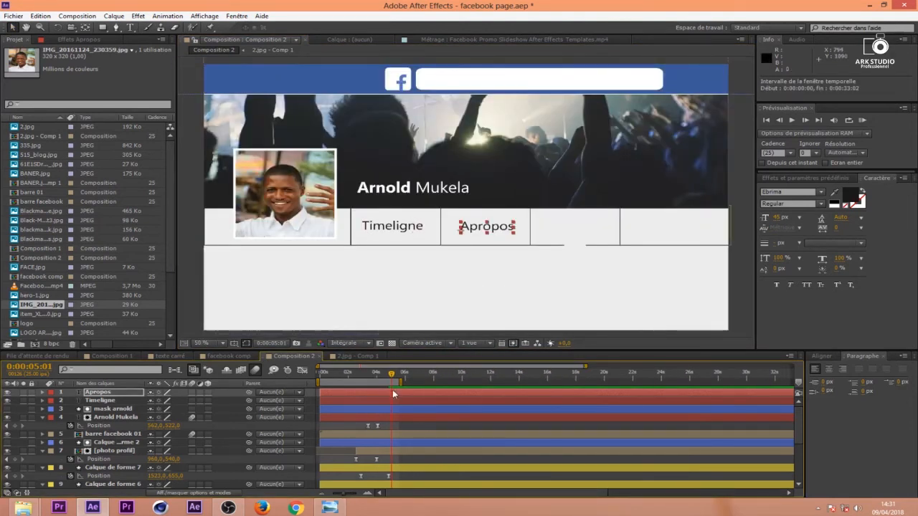
scroll(521, 266, "up", 2)
scroll(523, 211, "down", 1)
left_click_drag(560, 259, 525, 256)
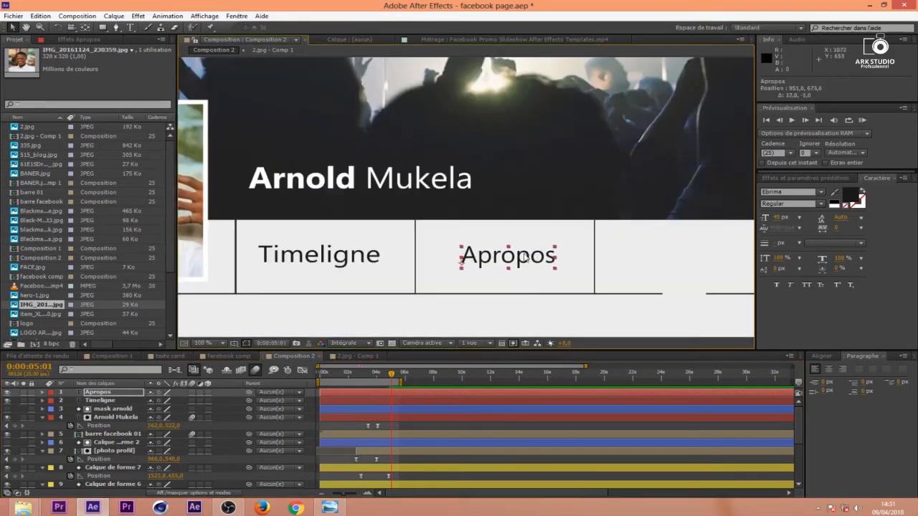
left_click(378, 259)
mouse_move(379, 258)
left_mouse_down()
mouse_move(345, 255)
mouse_move(377, 259)
left_mouse_up()
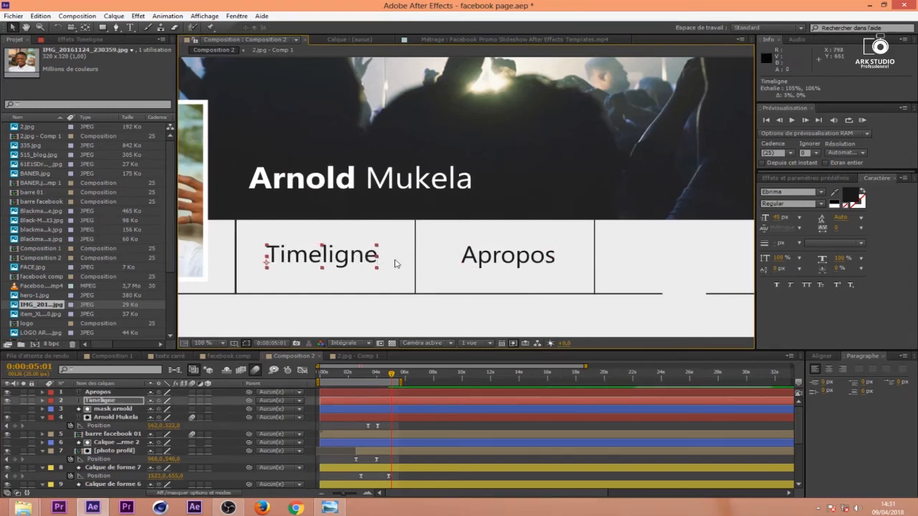
Duplicate the Apropos label into the third menu cell at 1266, 674 and change its text to "Photos"
left_click(510, 259)
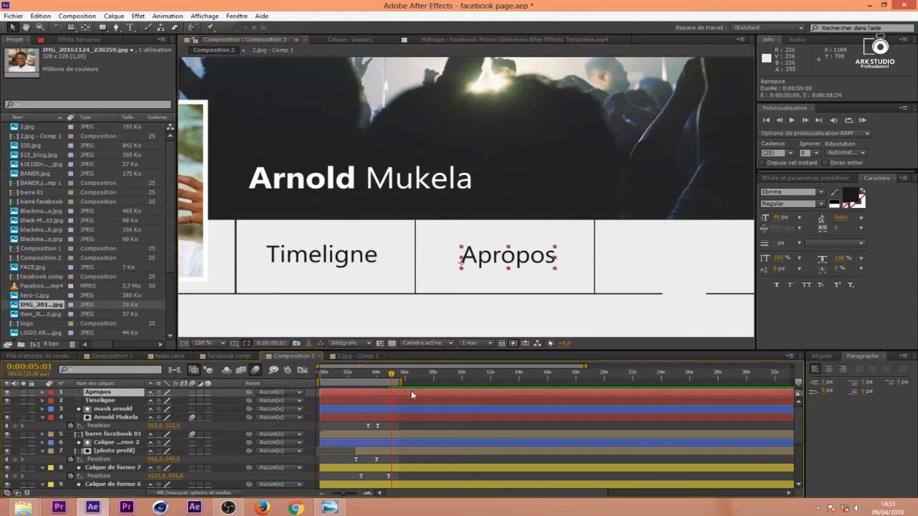
key("ctrl+d")
left_click_drag(537, 261, 699, 259)
double_click(697, 258)
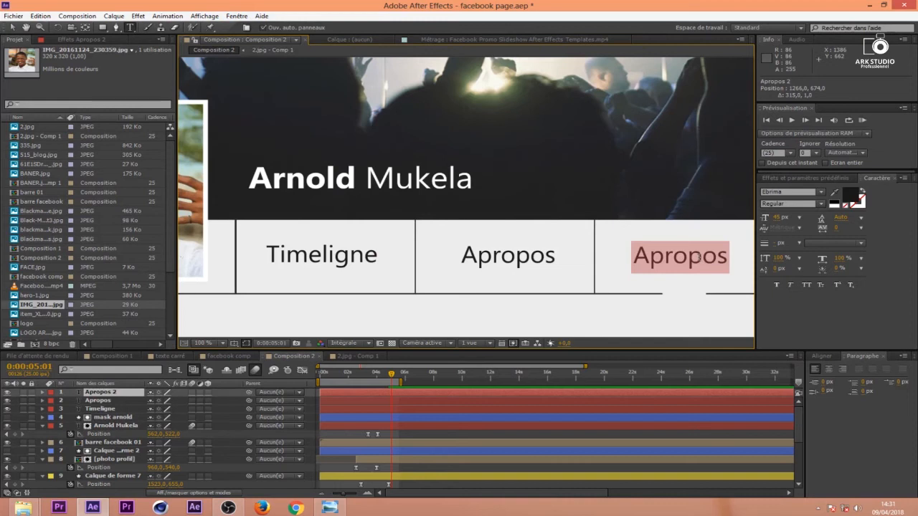
type("Photos")
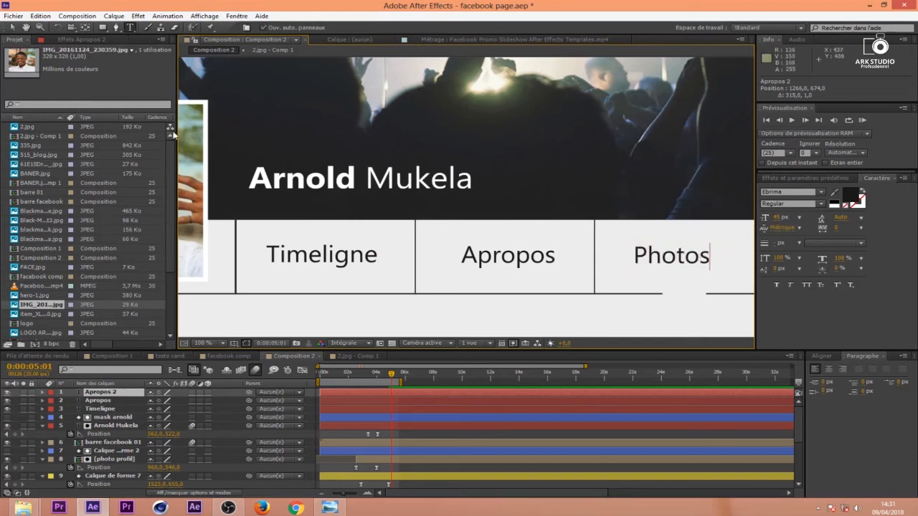
left_click(14, 30)
scroll(691, 291, "down", 1)
scroll(691, 290, "up", 1)
scroll(691, 290, "down", 1)
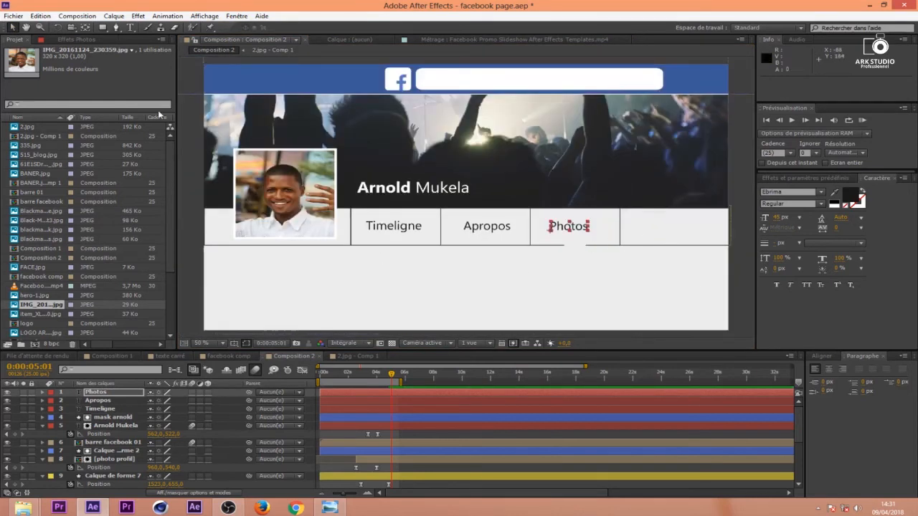
Check the menu labels in the finished facebook comp composition and return to Composition 2
left_click(215, 356)
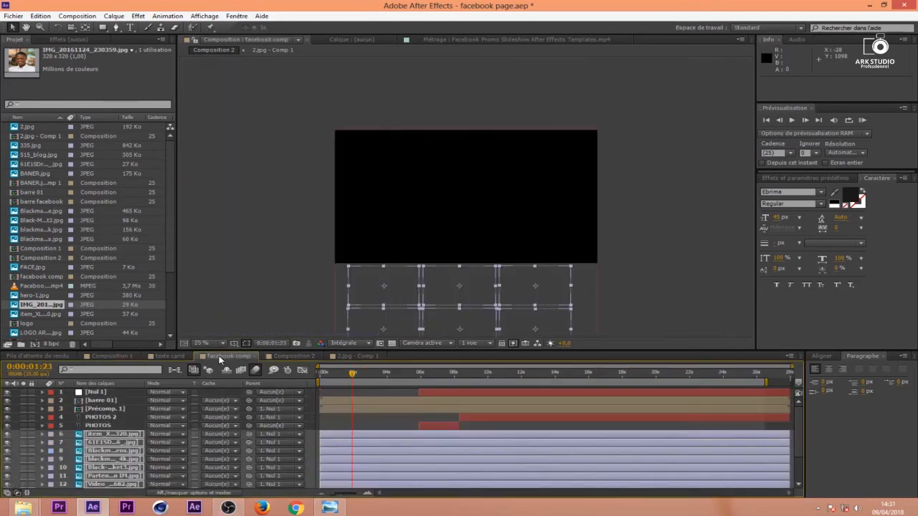
left_click_drag(499, 374, 445, 388)
left_click(350, 357)
left_click(298, 356)
left_click(380, 357)
left_click(294, 356)
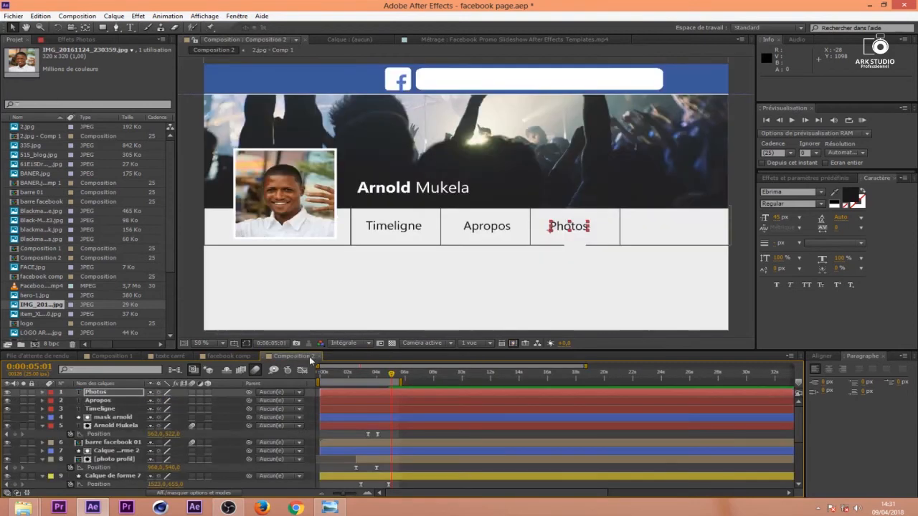
Duplicate the Photos label into the last menu cell at 1642, 672 and change its text to "Amis"
left_click(580, 228)
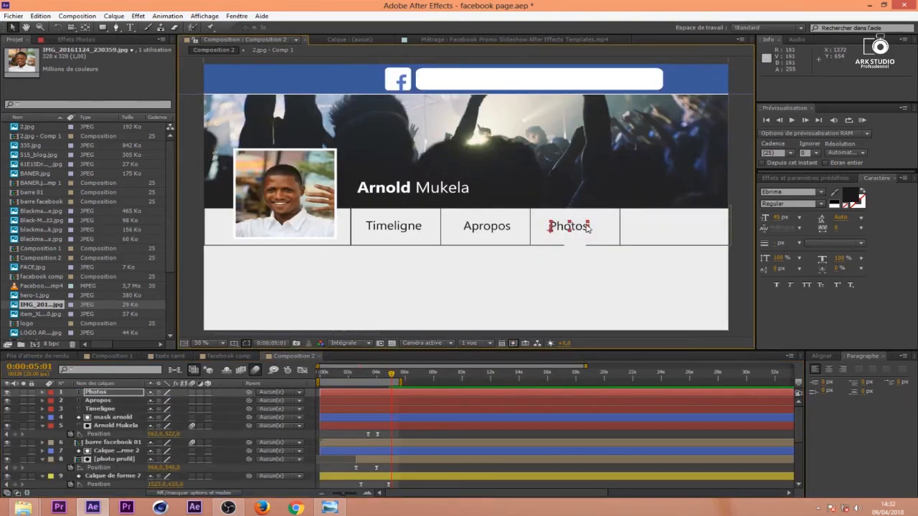
key("ctrl+d")
left_click_drag(577, 230, 679, 229)
double_click(690, 228)
type("Amis")
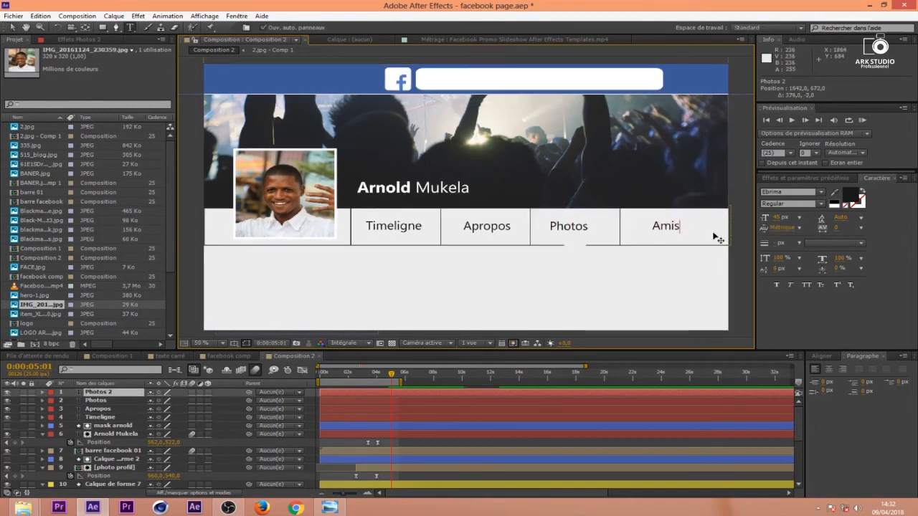
left_click(12, 29)
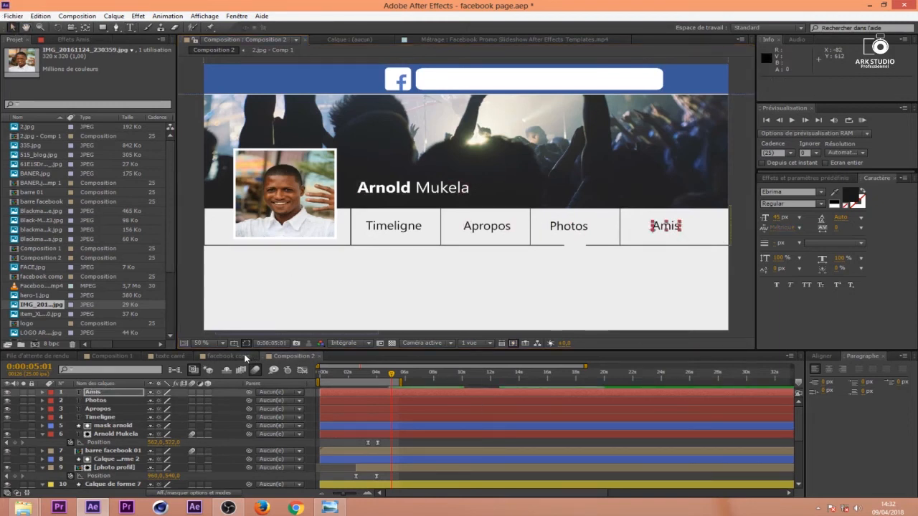
Compare the labels with the facebook comp composition and scrub Composition 2 back to 0:00:02:13
left_click(227, 356)
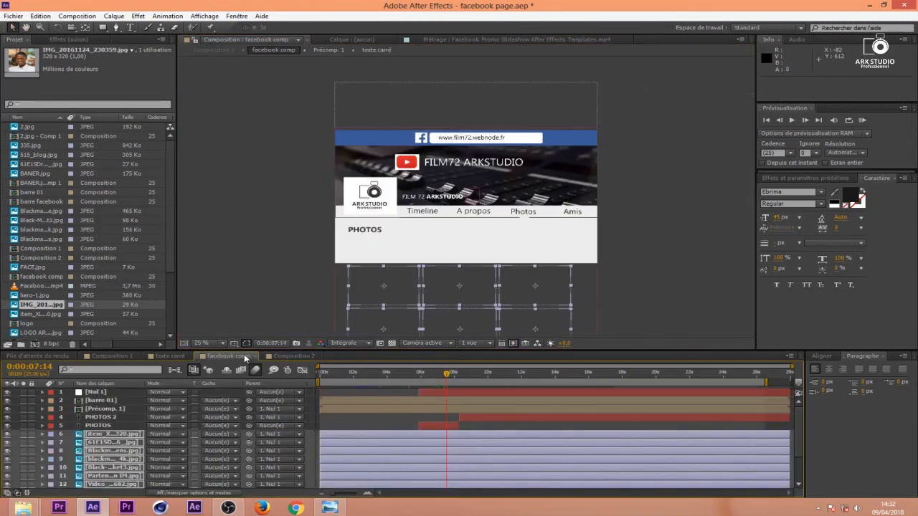
left_click(284, 356)
left_click_drag(382, 374, 355, 379)
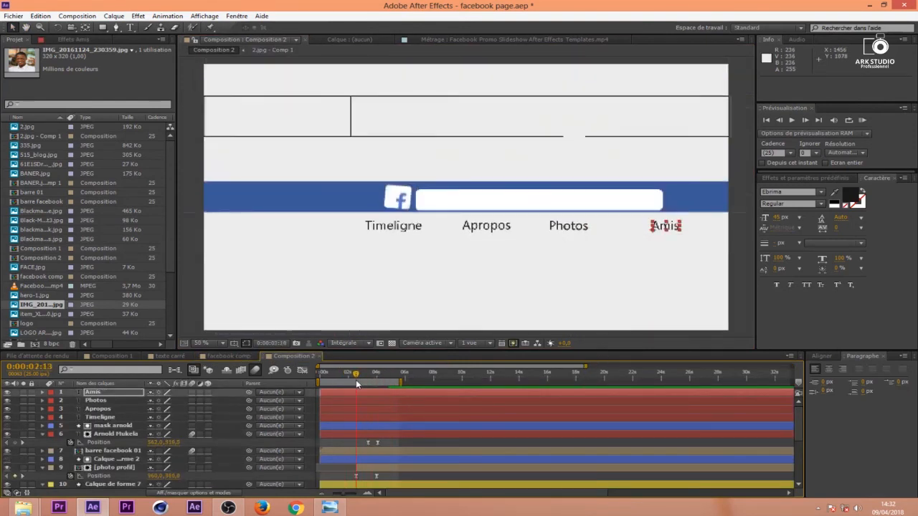
Collapse the Position properties of the layers Calque de forme 3 to 7 to shorten the layer list
left_click(366, 415)
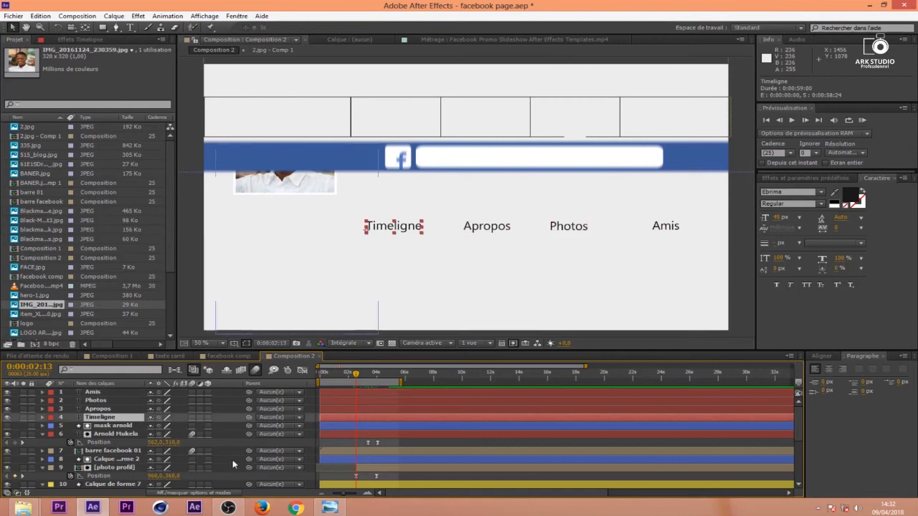
scroll(408, 460, "down", 5)
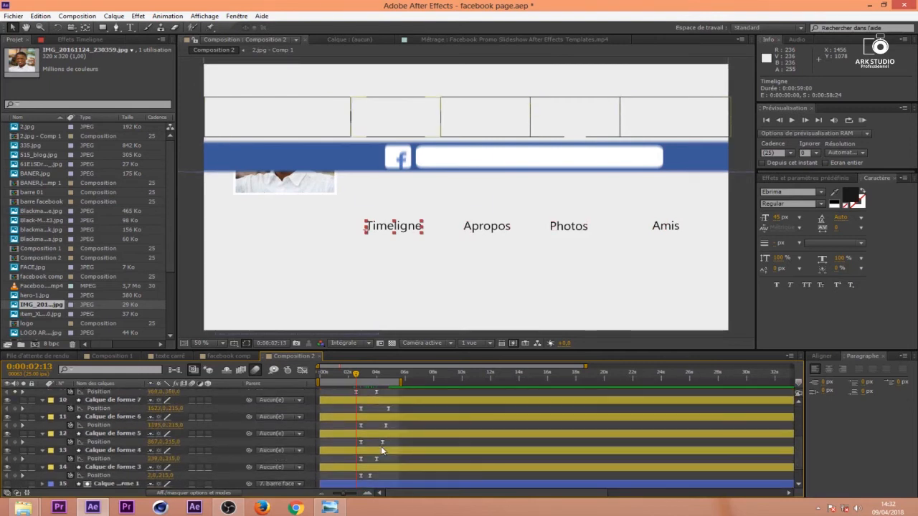
scroll(380, 446, "up", 2)
left_click(42, 425)
left_click(42, 434)
left_click(41, 443)
left_click(42, 450)
left_click(41, 458)
left_click(99, 459)
Place the Timeligne text layer directly above Calque de forme 4 and parent it to that shape layer
scroll(107, 430, "up", 5)
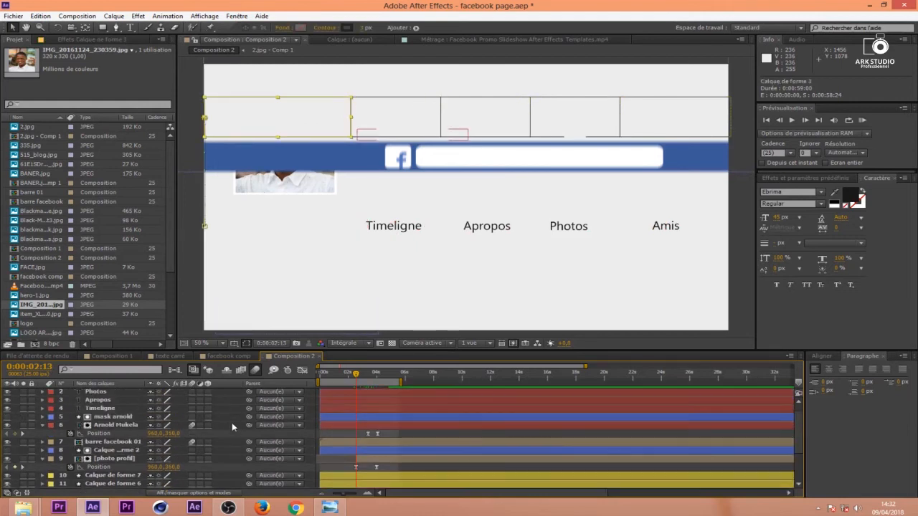
left_click(108, 417)
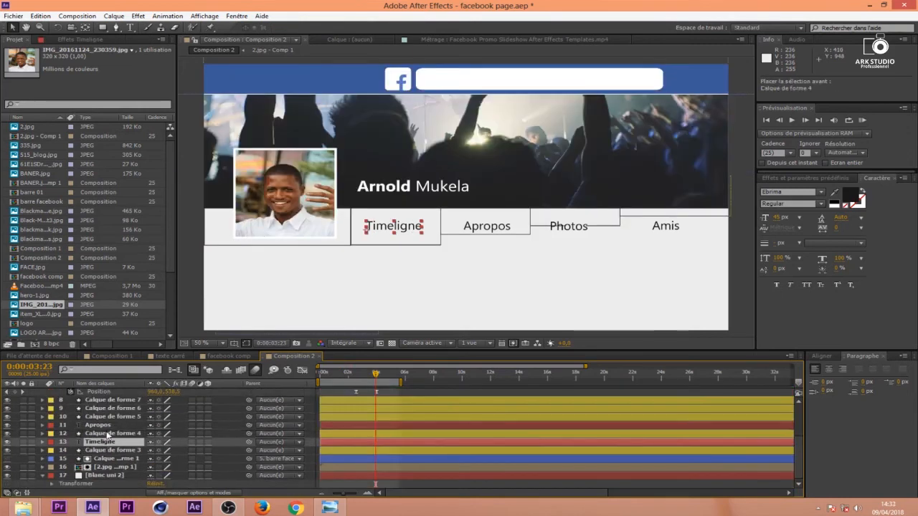
left_click(114, 442)
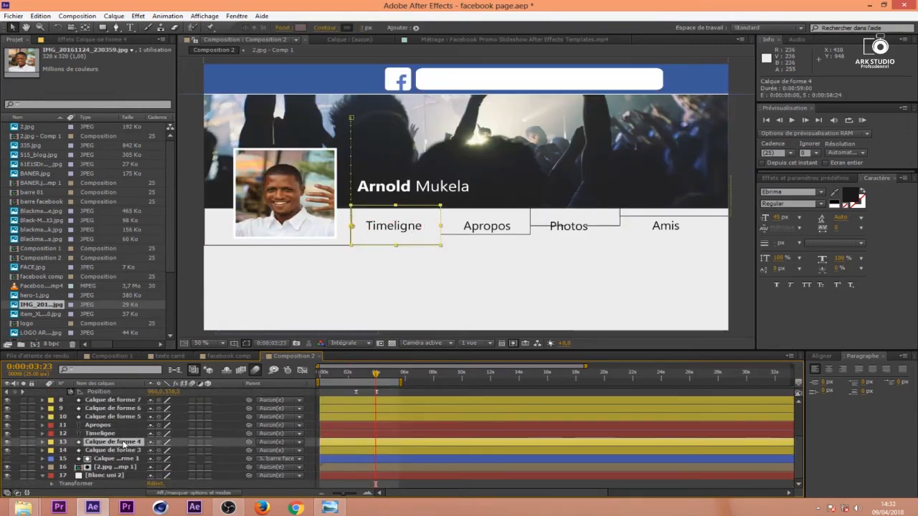
left_click(101, 433)
left_click_drag(249, 433, 117, 443)
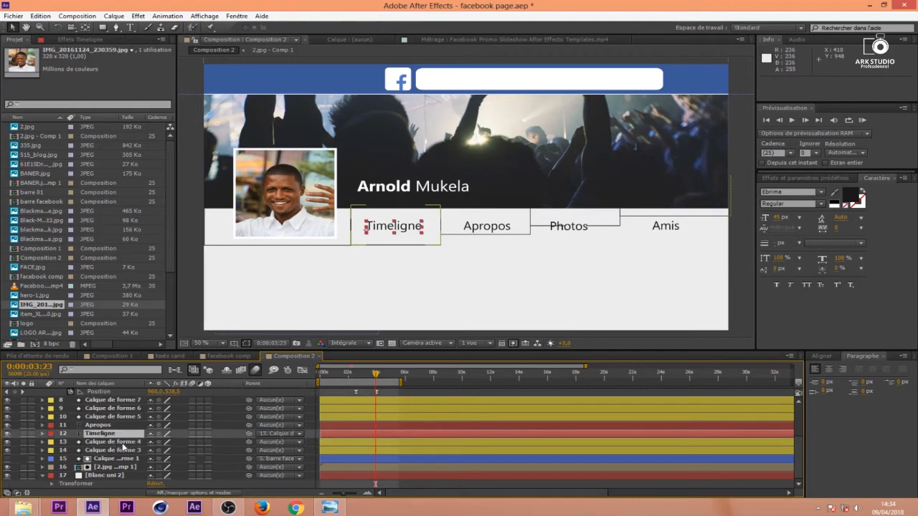
left_click(126, 443)
Place the Apropos layer directly above Calque de forme 5, parent it to that shape and realign the label in its cell
left_click(346, 424)
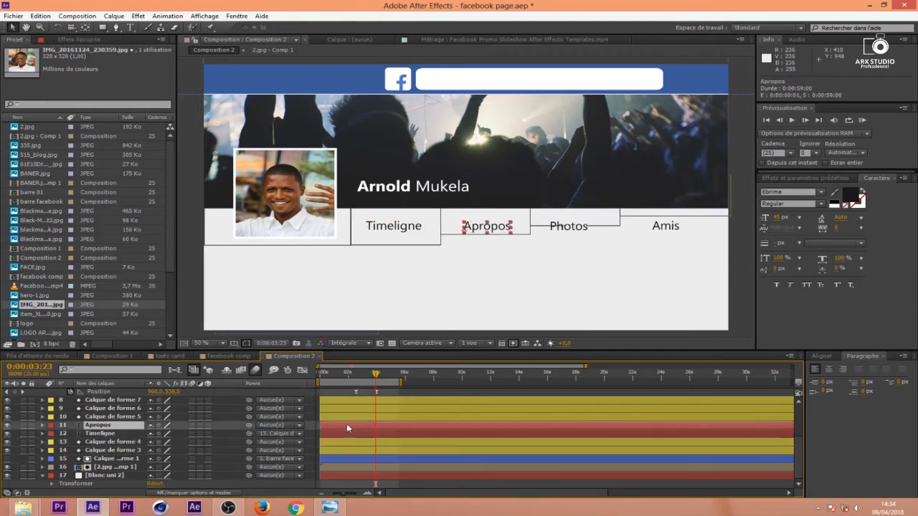
left_click_drag(113, 427, 111, 418)
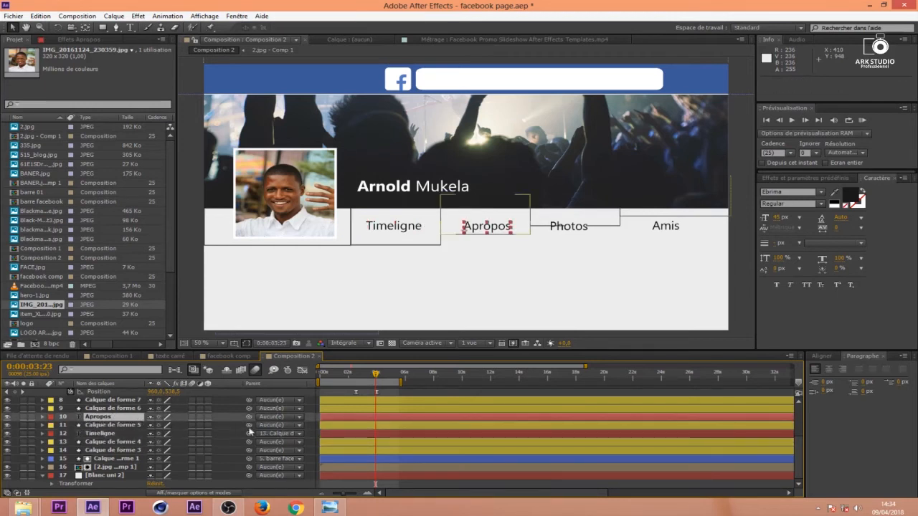
left_click_drag(248, 417, 130, 426)
left_click_drag(371, 375, 379, 396)
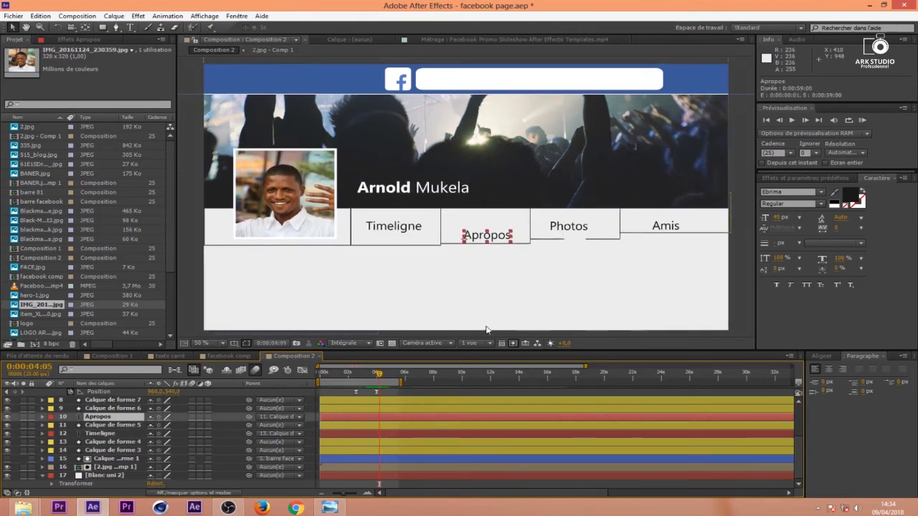
left_click_drag(493, 241, 490, 231)
Place the Photos text layer directly above Calque de forme 6 and parent it to that shape layer
mouse_move(378, 378)
left_mouse_down()
mouse_move(365, 380)
mouse_move(385, 388)
left_mouse_up()
left_click(358, 408)
scroll(147, 423, "up", 4)
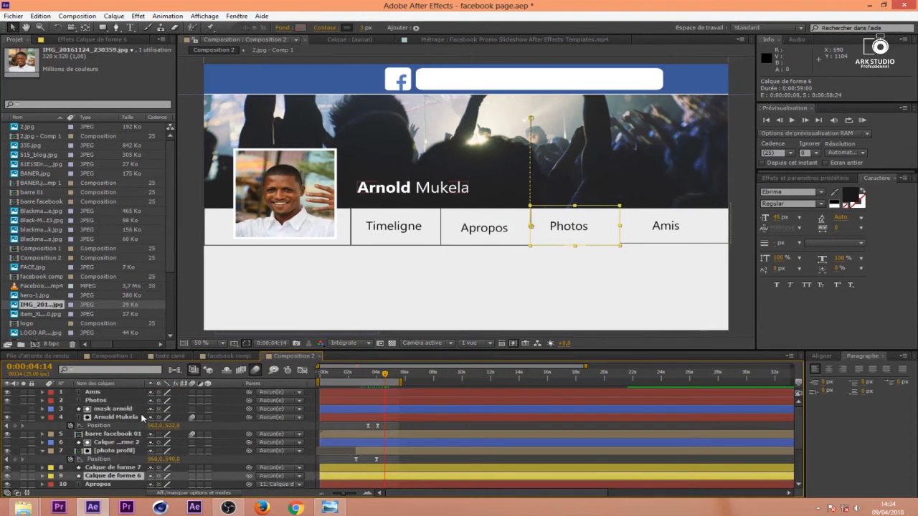
left_click_drag(101, 401, 118, 471)
scroll(177, 459, "down", 3)
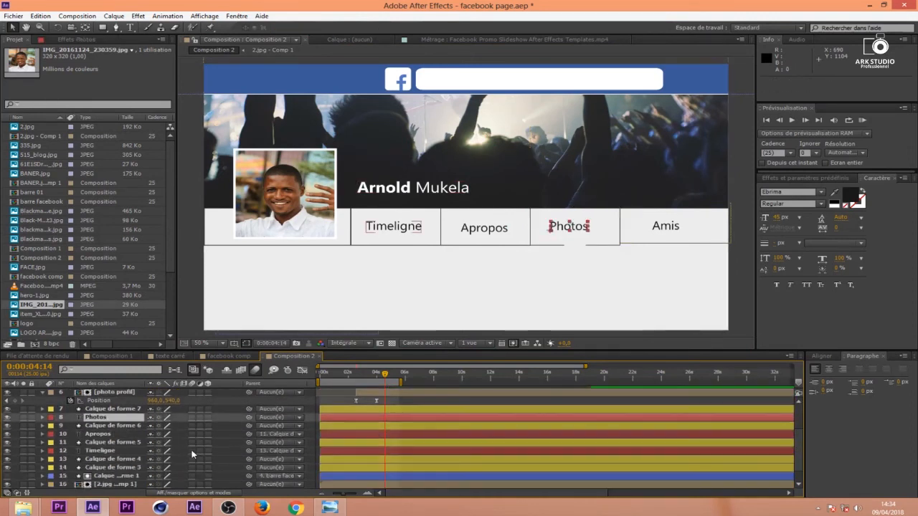
left_click(125, 426)
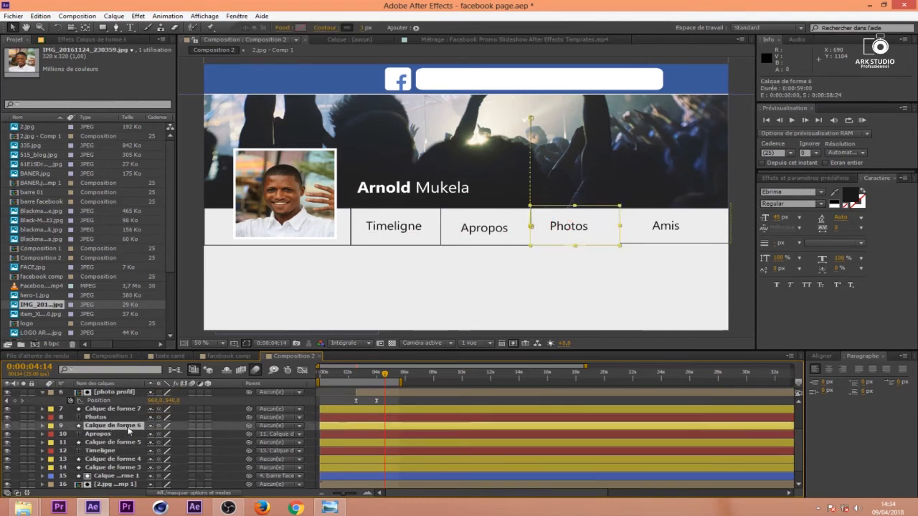
left_click_drag(166, 424, 130, 424)
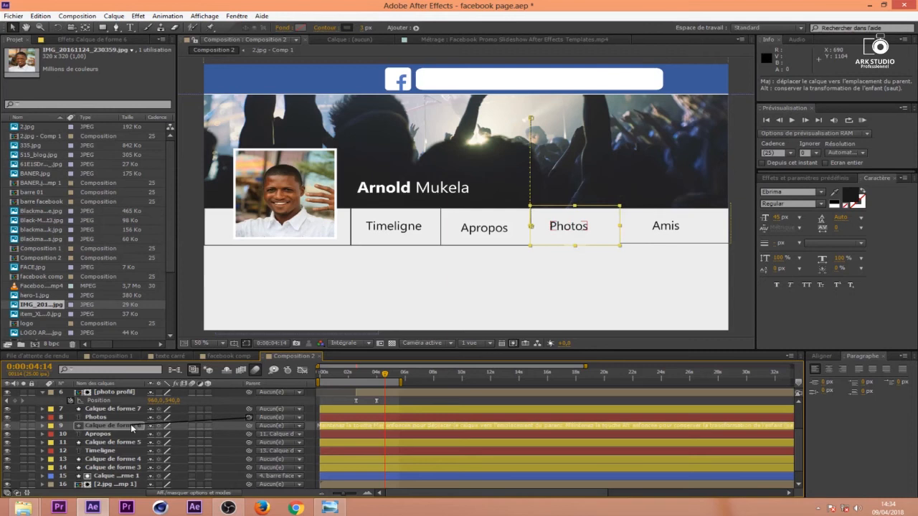
Place the Amis text layer directly above Calque de forme 7 and parent it to that shape layer
mouse_move(385, 376)
left_mouse_down()
mouse_move(371, 383)
mouse_move(392, 388)
left_mouse_up()
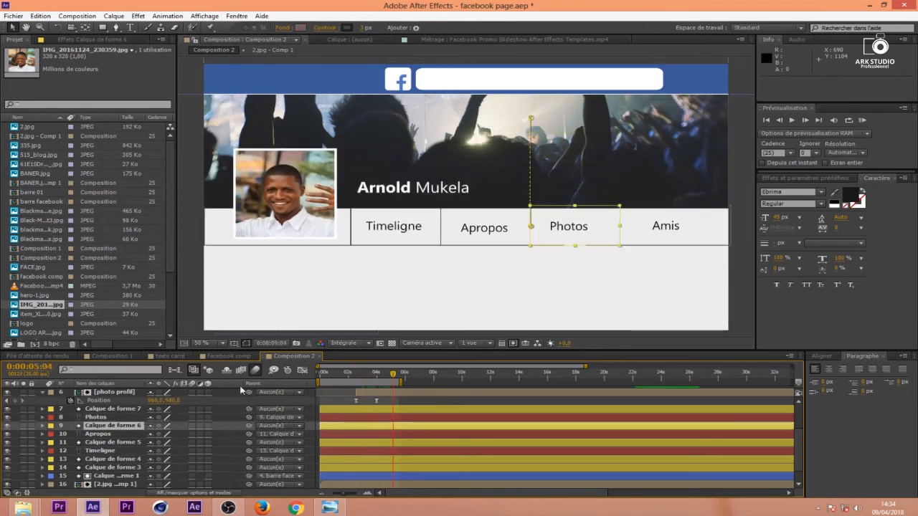
left_click(115, 393)
scroll(128, 408, "up", 2)
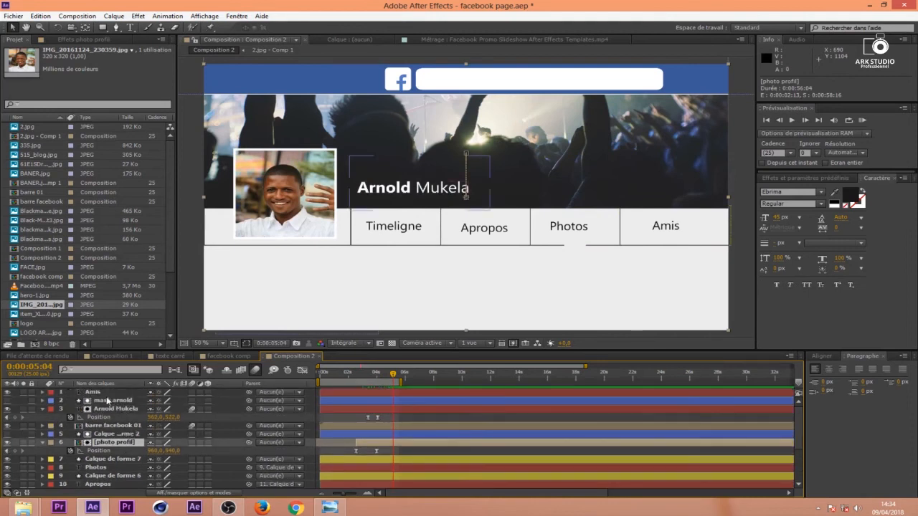
double_click(94, 392)
left_click_drag(99, 396, 122, 457)
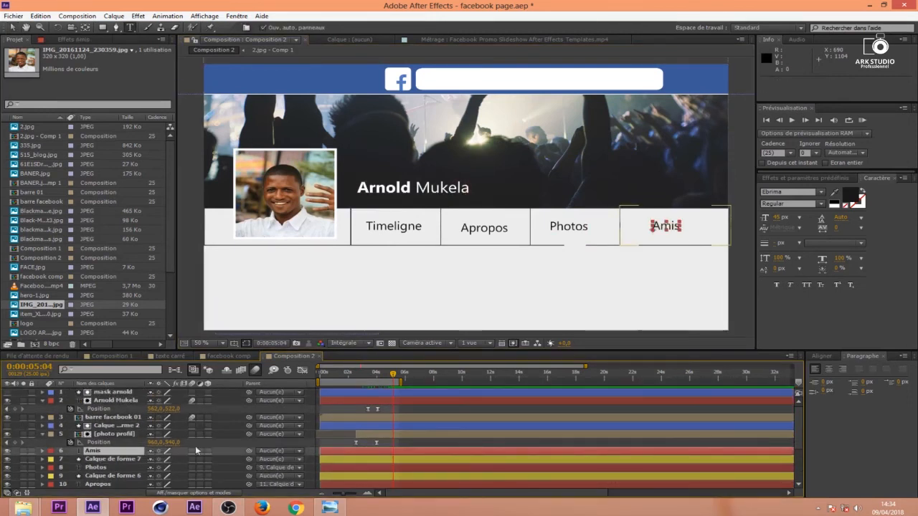
left_click_drag(249, 453, 116, 457)
Limit the work area to about 0:00:02:13 through 0:00:10:04 and preview the labels moving with their cells
left_click(376, 373)
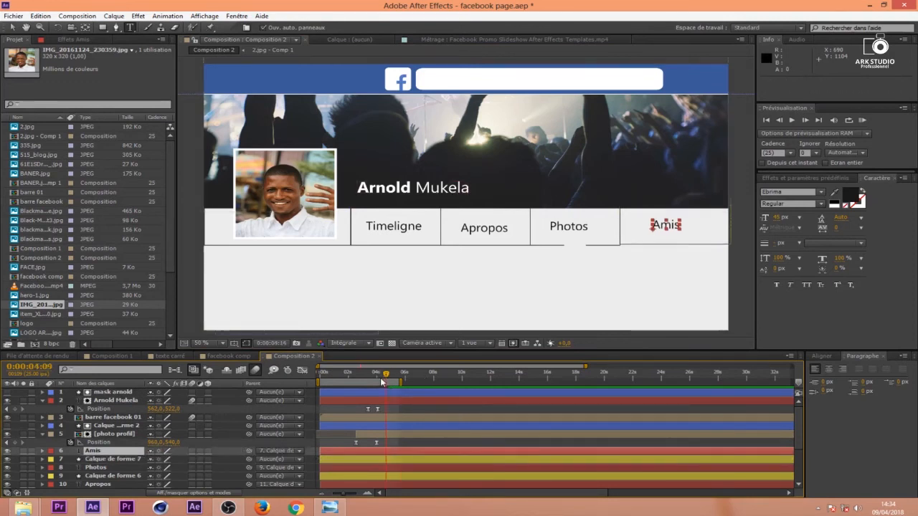
left_click_drag(400, 380, 466, 381)
left_click_drag(320, 383, 350, 384)
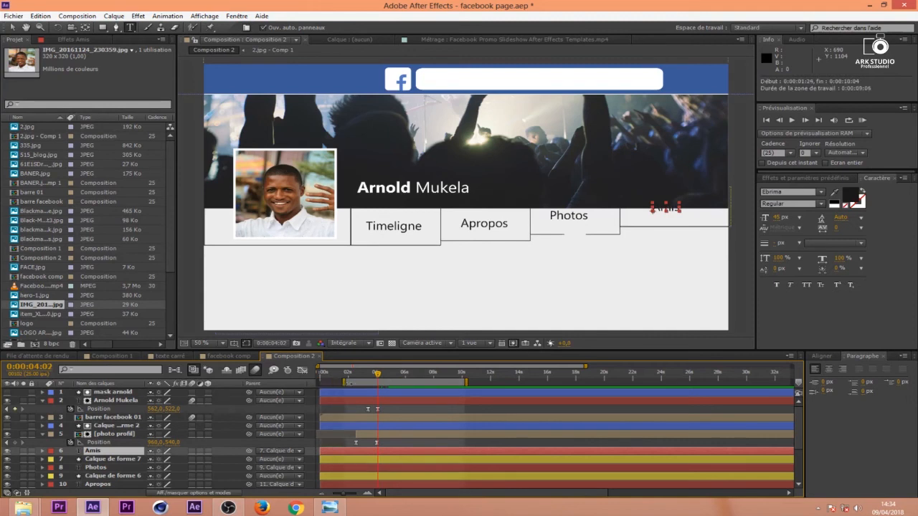
left_click(866, 119)
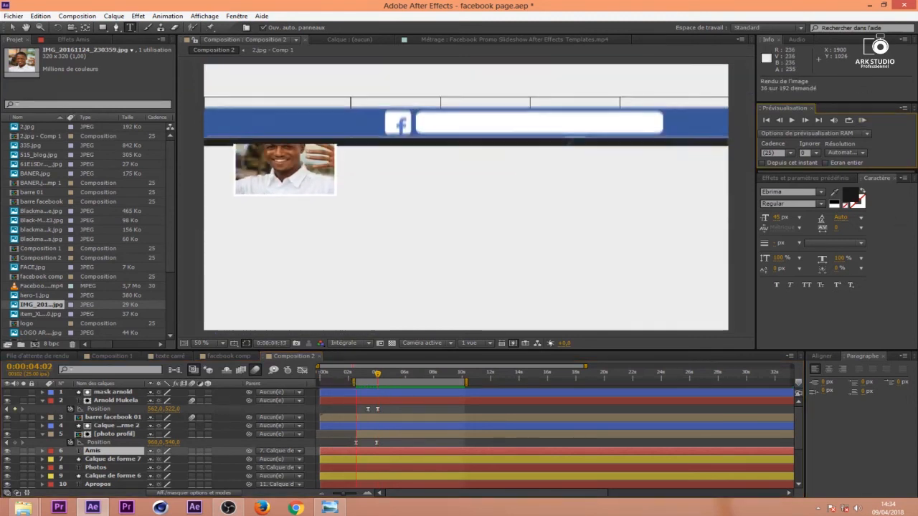
key("space")
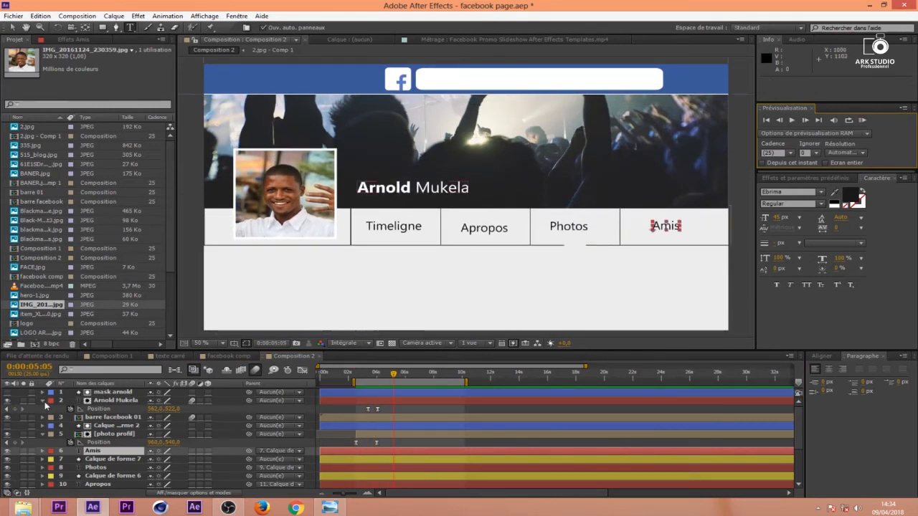
Collapse the name text layer's properties and precompose the layers Amis through Calque de forme 3 as texte, moving all attributes
left_click(43, 400)
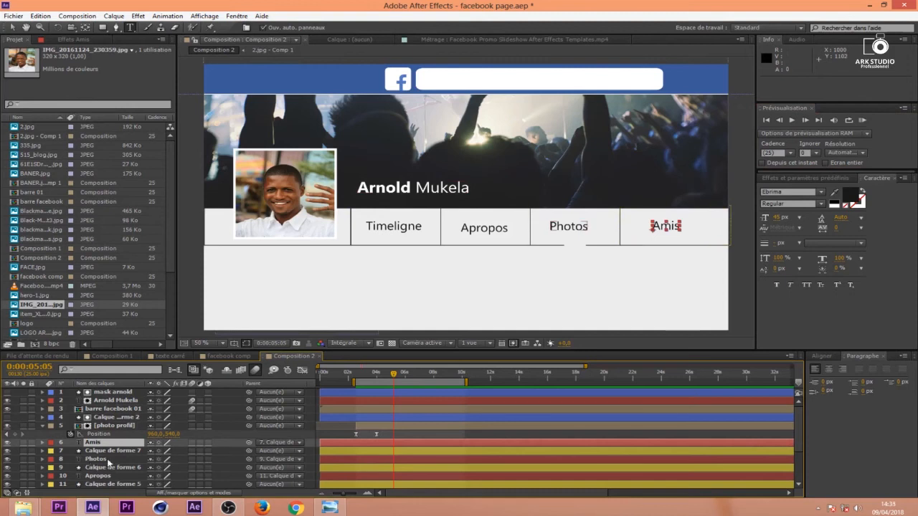
scroll(112, 458, "down", 3)
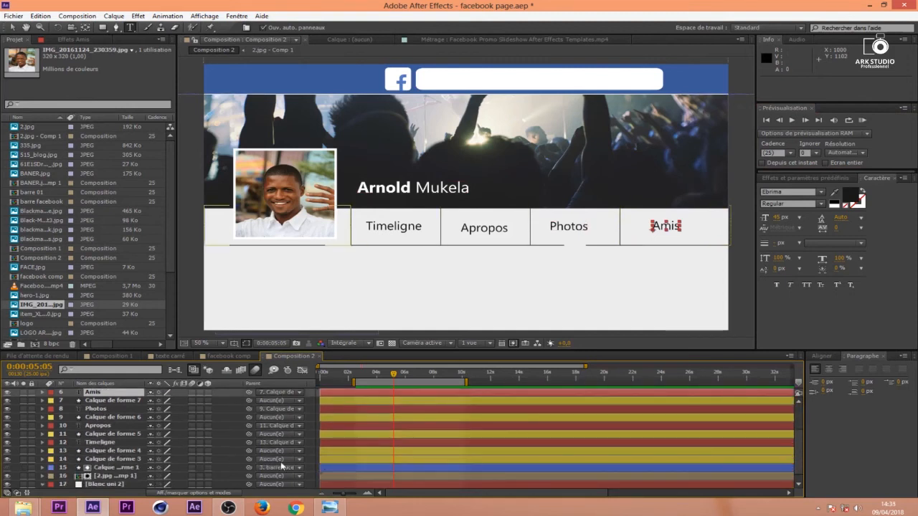
left_click(126, 460, "shift")
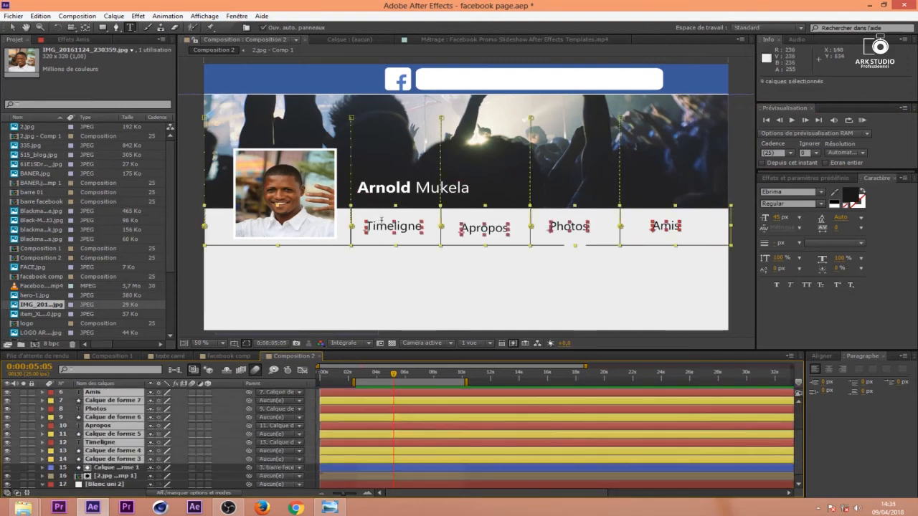
right_click(347, 429)
left_click(380, 374)
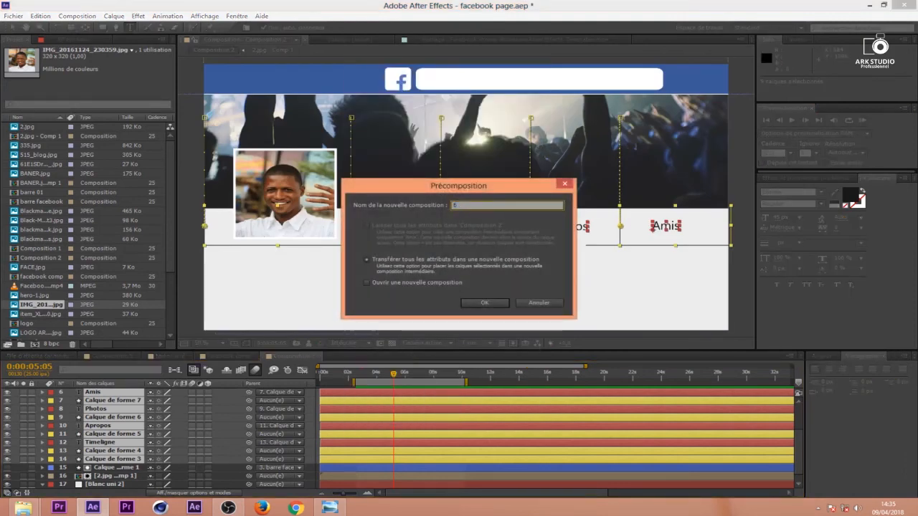
key("Return")
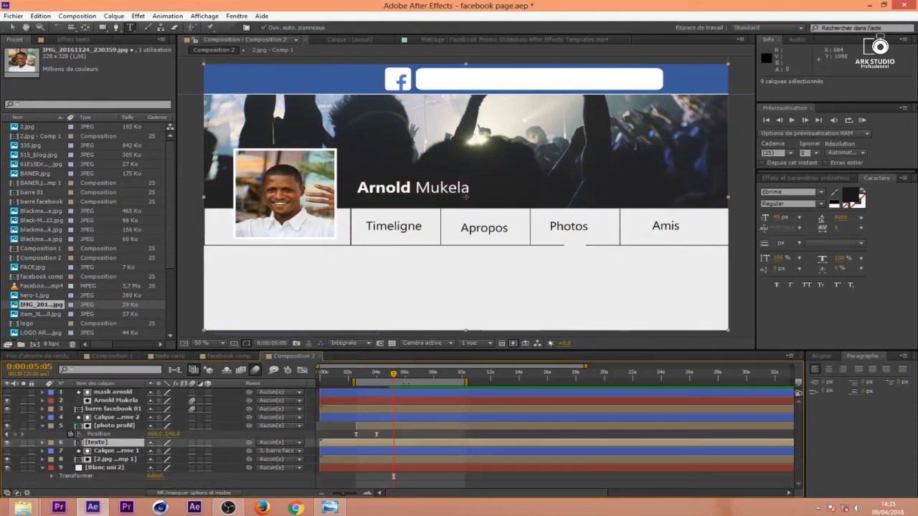
Collapse the photo profil properties and add a rectangular mask of about 2164 × 488 px around the menu row on the texte layer
left_click(102, 444)
left_click(42, 426)
left_click_drag(393, 375, 388, 430)
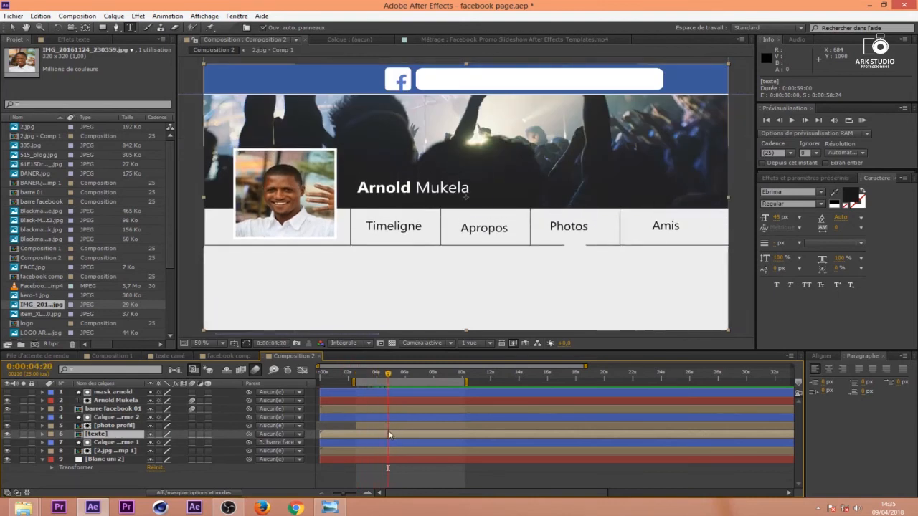
key("comma")
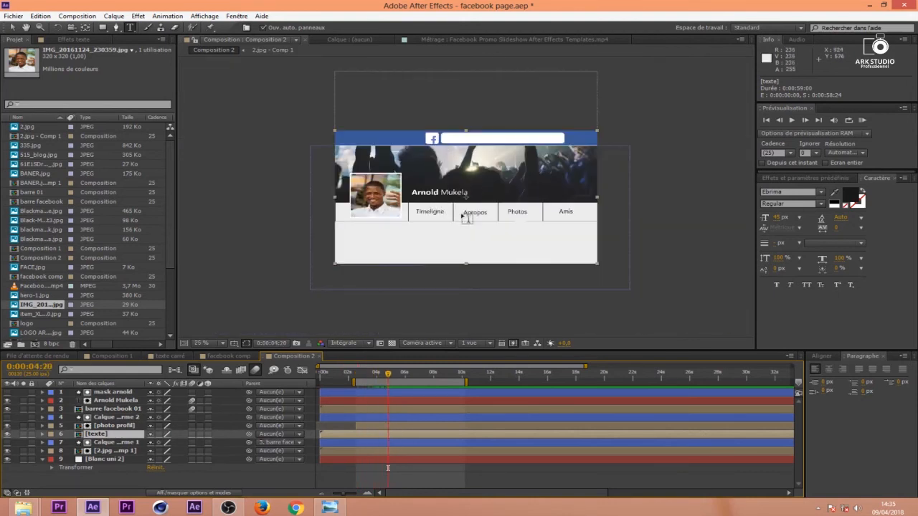
key("q")
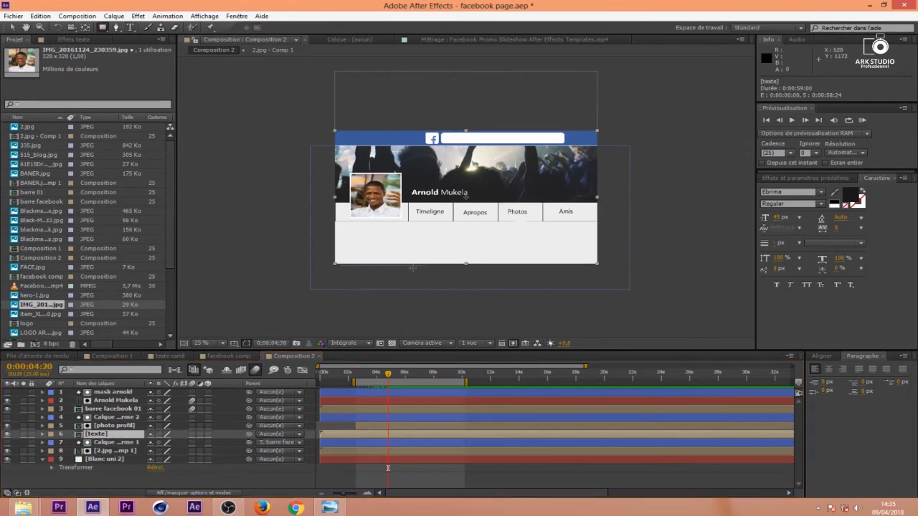
left_click_drag(318, 188, 614, 249)
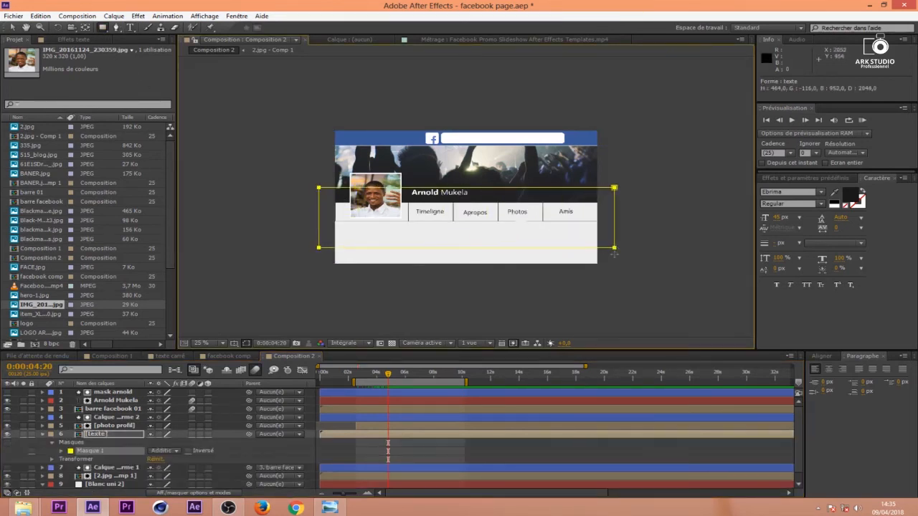
Lower the top edge of the texte mask to the bottom of the cover photo and check it at different times
left_click_drag(383, 380, 365, 389)
key("v")
double_click(538, 190)
left_click_drag(466, 188, 469, 204)
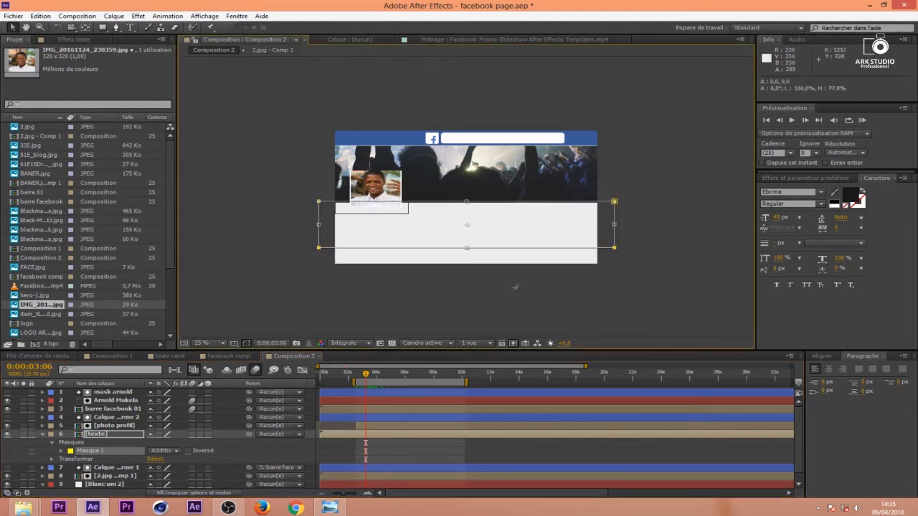
left_click_drag(366, 380, 386, 384)
scroll(532, 207, "up", 3)
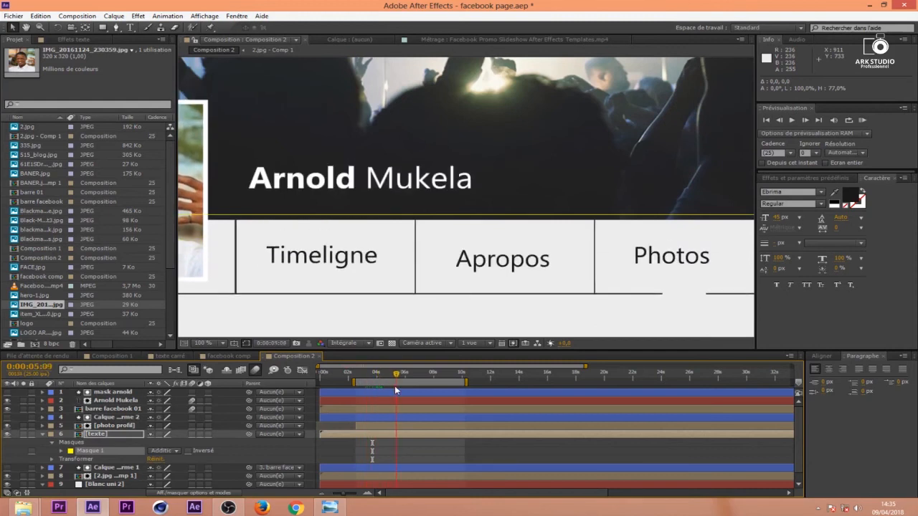
scroll(472, 230, "down", 3)
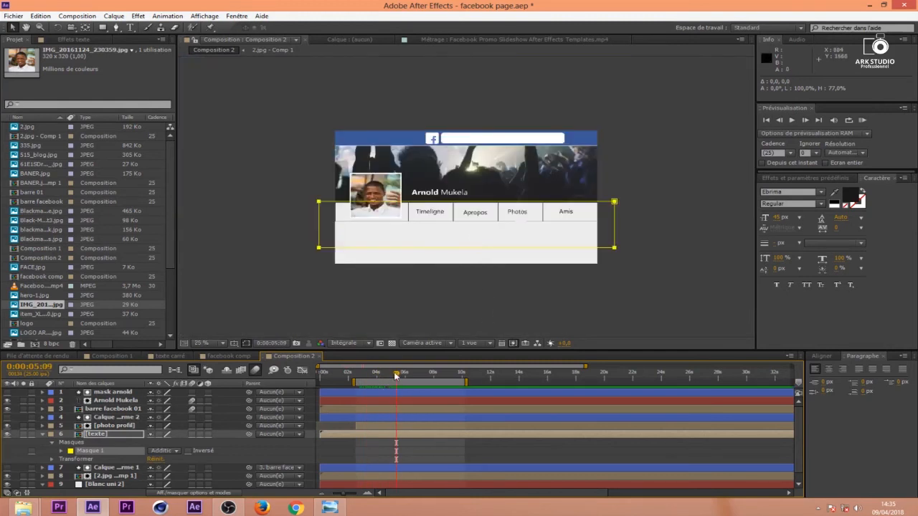
Preview the masked menu animation, first within the current work area and again with the work area set from 0 to 0:00:11:15
left_click_drag(396, 376, 358, 374)
left_click(861, 121)
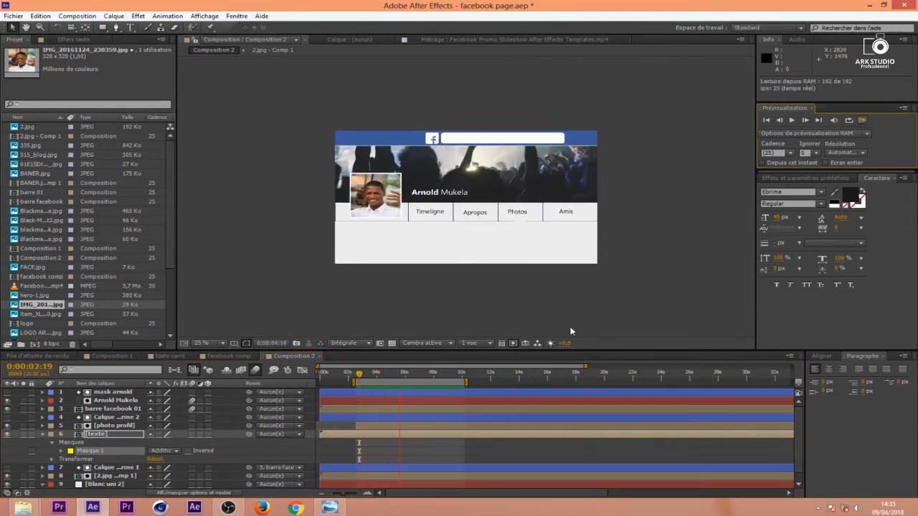
key("space")
left_click_drag(438, 382, 299, 381)
left_click_drag(431, 381, 486, 381)
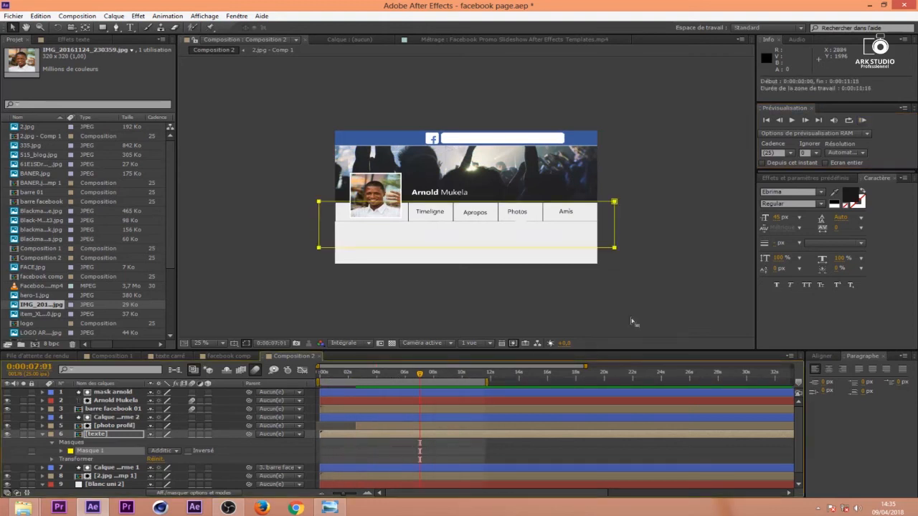
left_click(862, 120)
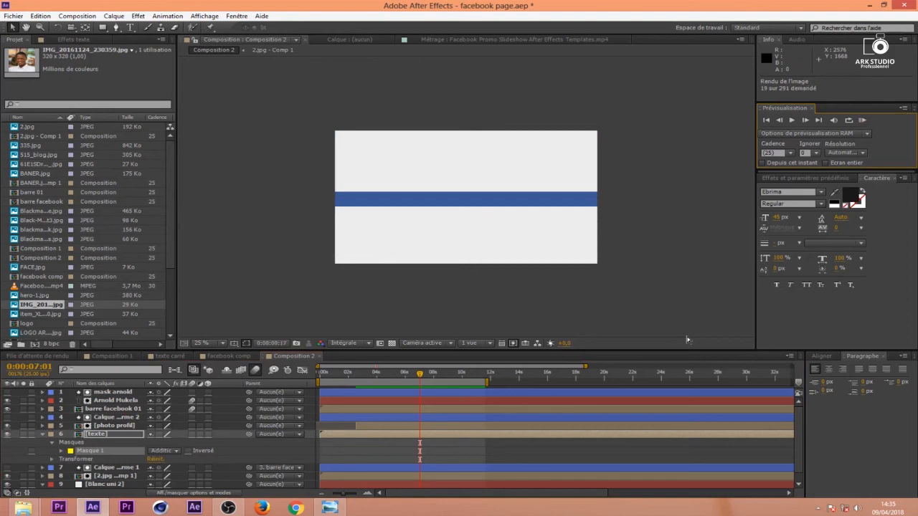
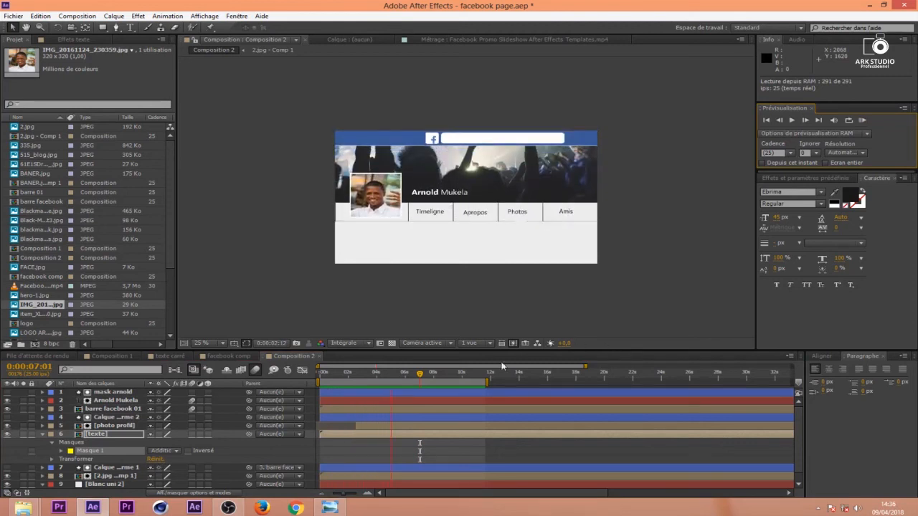
key("space")
Shorten the work area to end at about 6 seconds and preview the animation at 50% magnification with no layer selected
left_click_drag(489, 386, 404, 385)
left_click(862, 120)
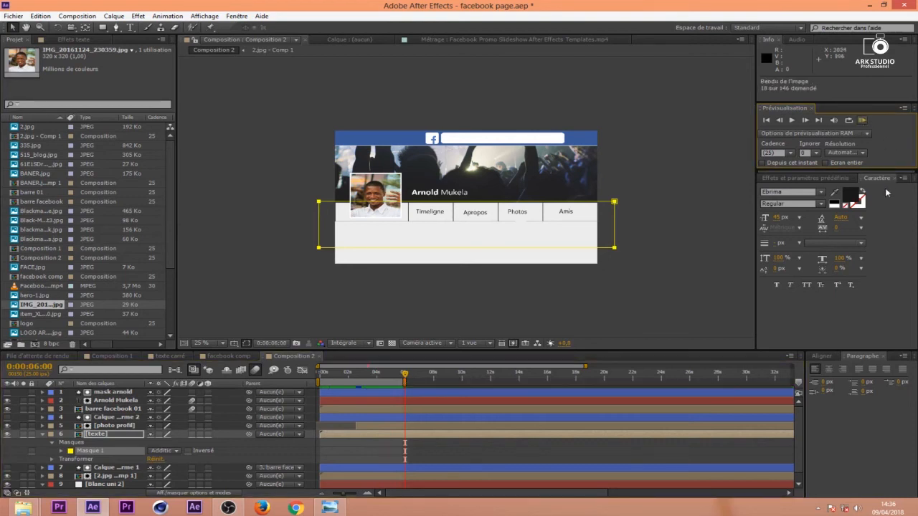
left_click(205, 343)
left_click(217, 167)
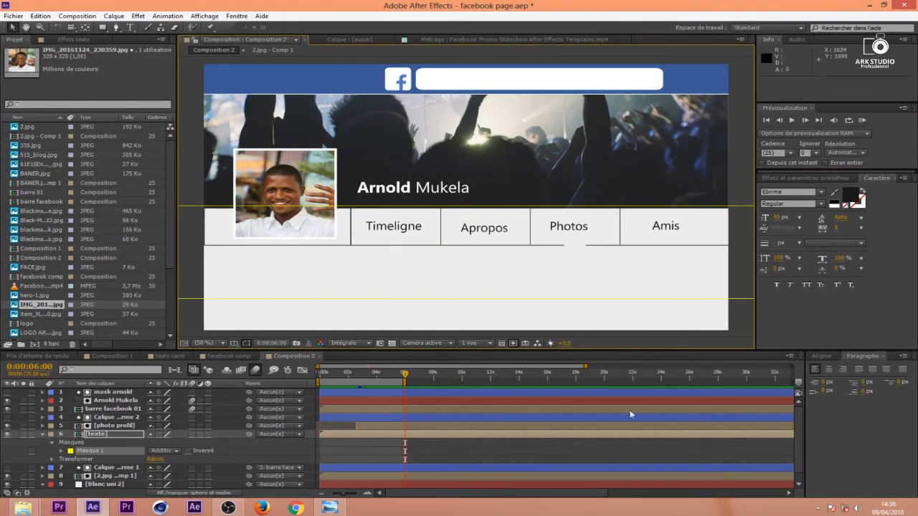
left_click(648, 458)
left_click(863, 122)
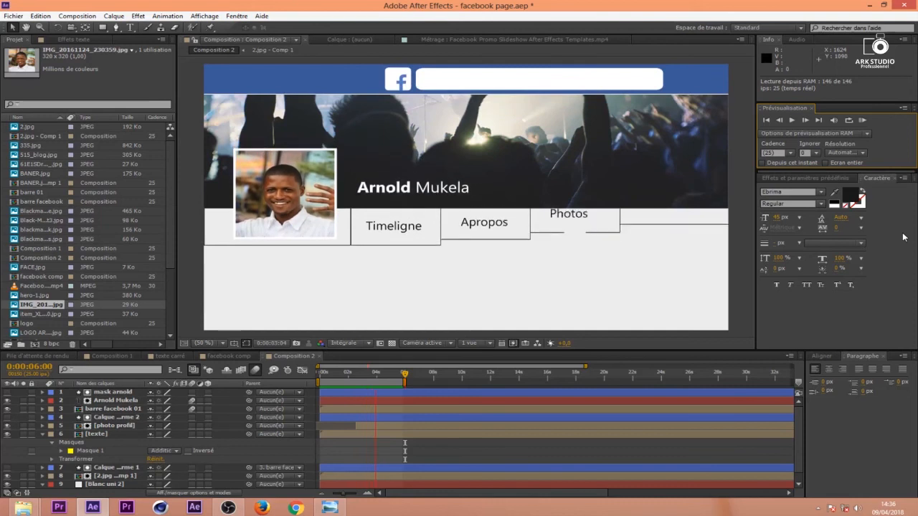
key("space")
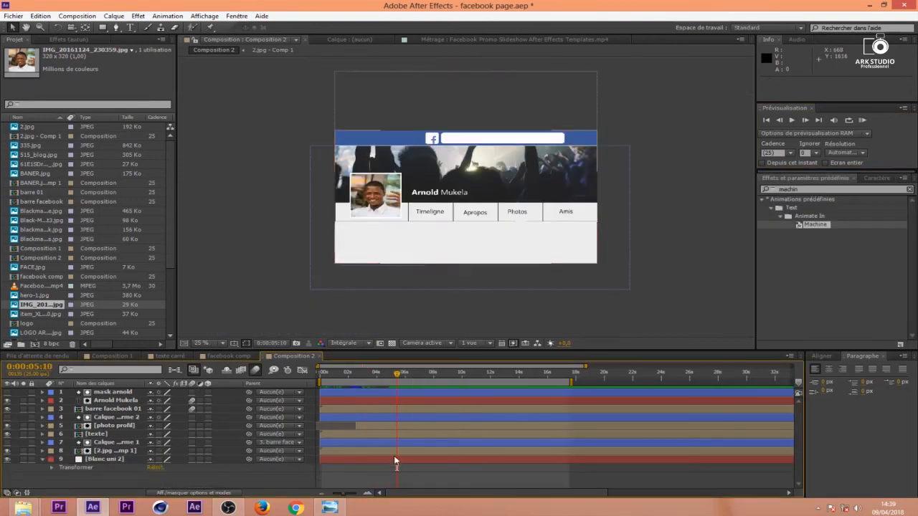
Stretch the Blanc uni 2 background solid vertically to a scale of 503.5%, keeping its horizontal scale at 100%
left_click(273, 457)
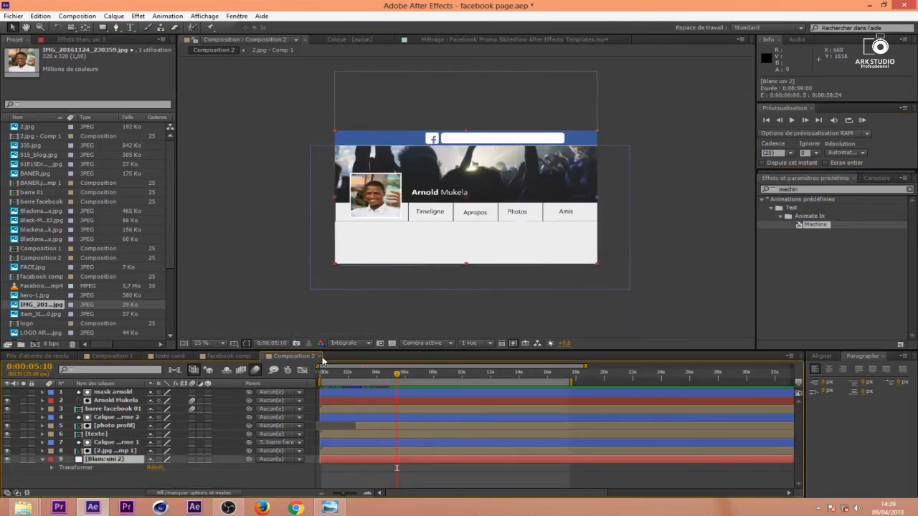
key("s")
left_click_drag(182, 467, 248, 433)
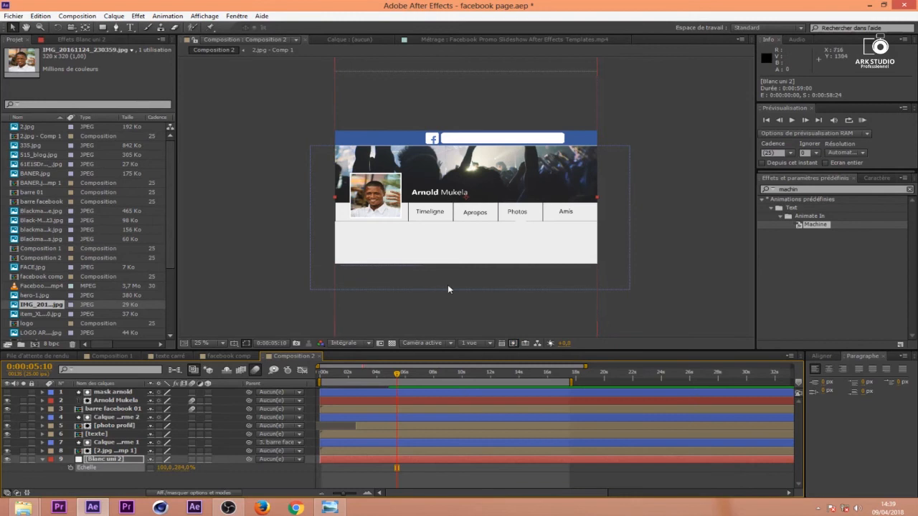
key("comma")
left_click_drag(464, 298, 461, 369)
key("ctrl+z")
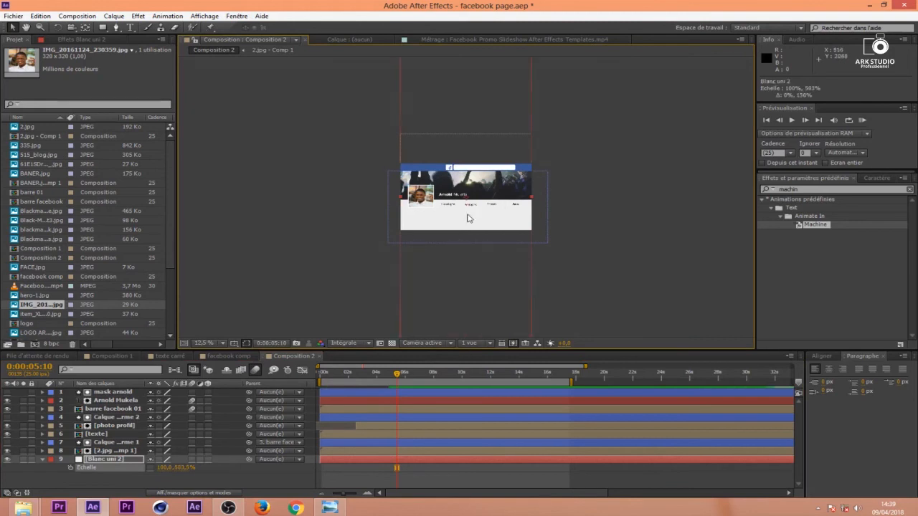
key("period")
key("period")
key("comma")
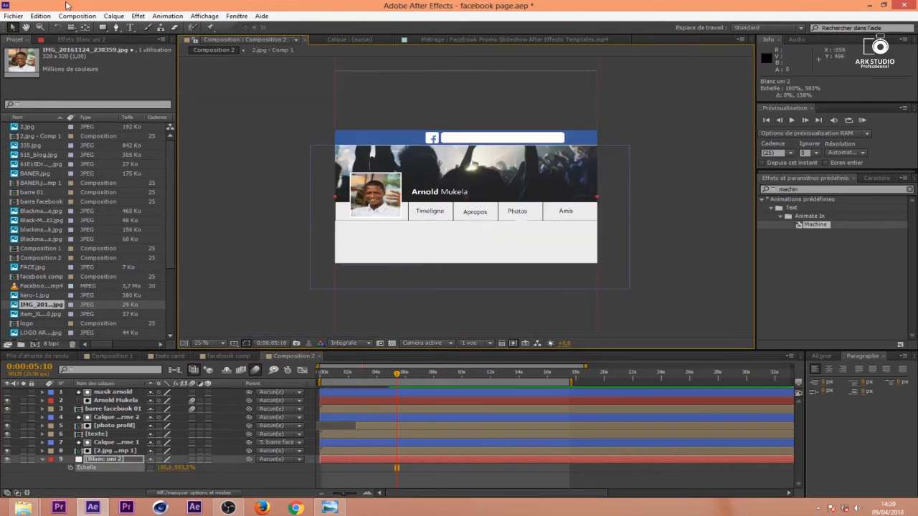
Add a bold PHOTOS title in the Ebrima font on the white page area below the profile photo
left_click(130, 28)
left_click(480, 482)
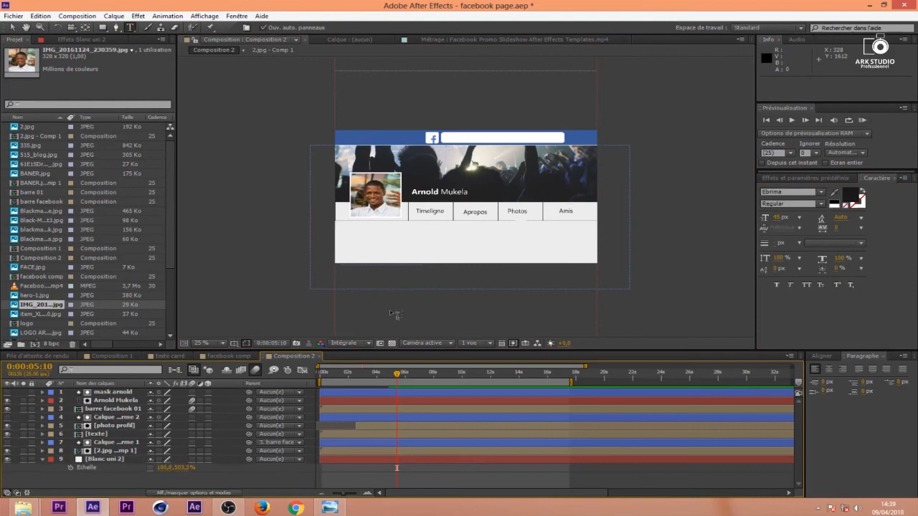
left_click(358, 237)
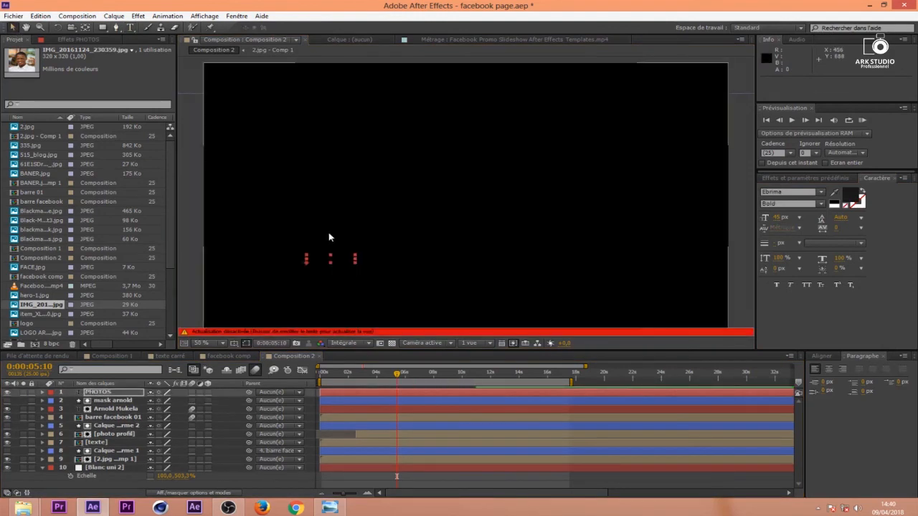
key("Caps_Lock")
left_click_drag(346, 265, 295, 293)
Set the PHOTOS title's font size to 50 px and place it under the profile photo at about 117, 878
left_click_drag(777, 217, 803, 217)
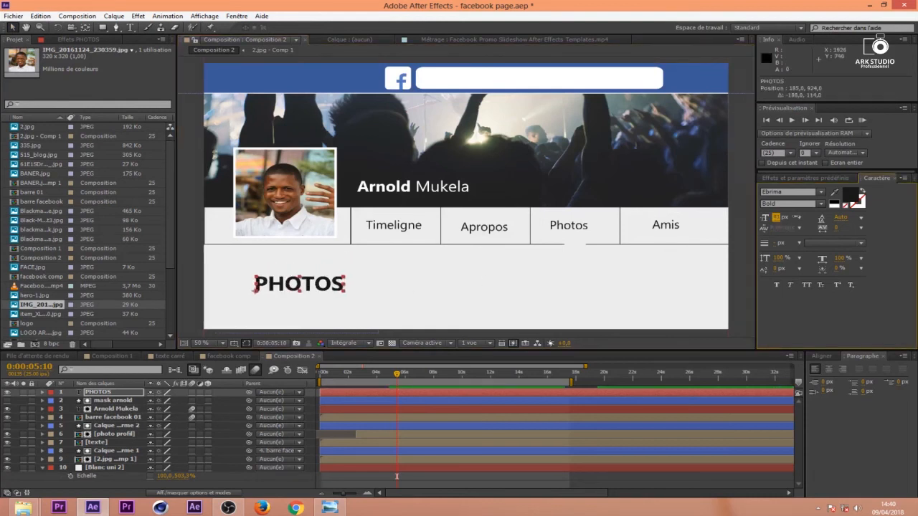
scroll(599, 203, "down", 1)
scroll(599, 203, "up", 1)
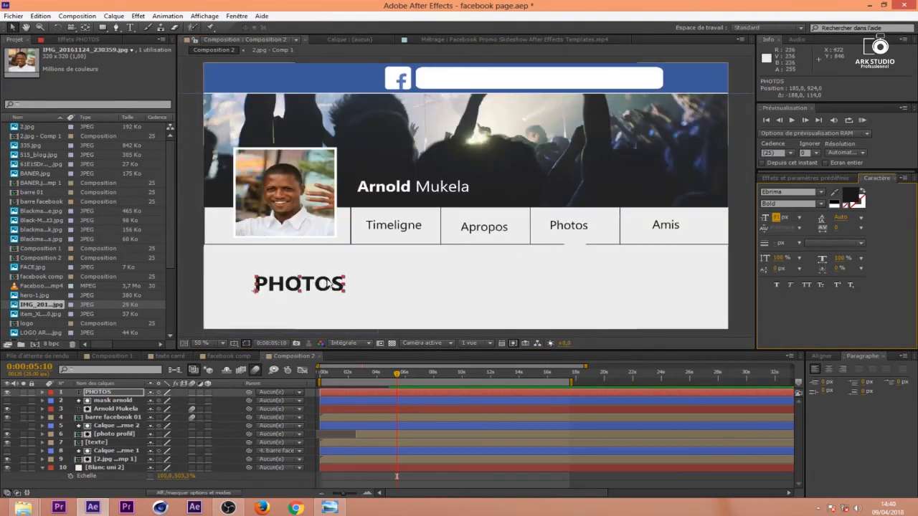
left_click_drag(775, 221, 769, 222)
left_click(777, 218)
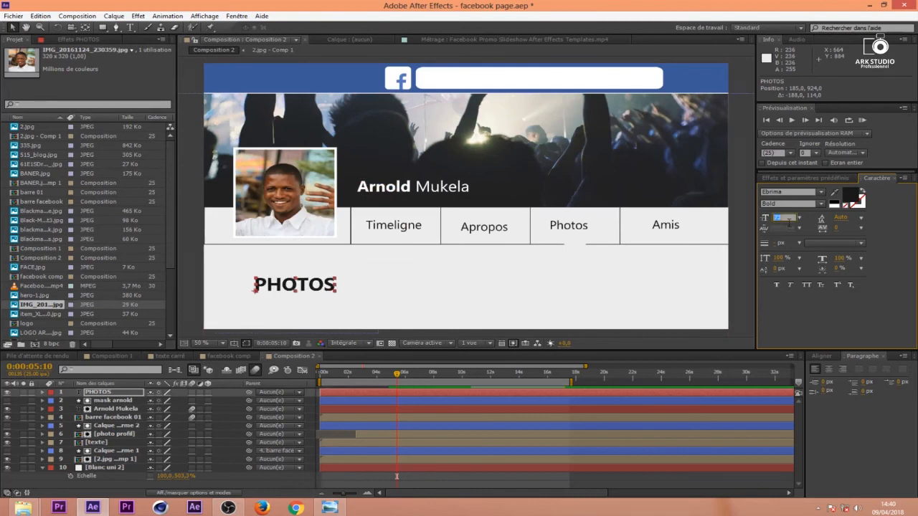
type("50")
scroll(482, 251, "down", 1)
scroll(482, 251, "up", 1)
left_click_drag(291, 298, 266, 274)
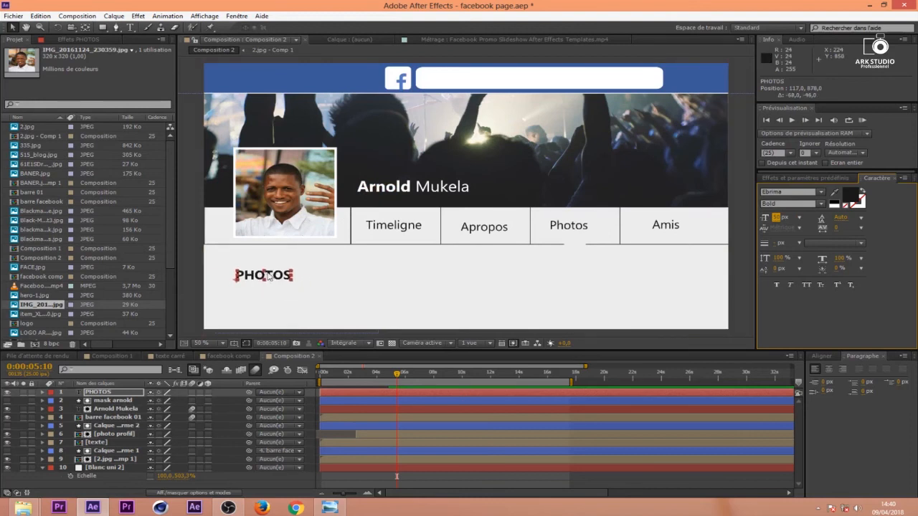
Keyframe the PHOTOS title sliding down from Y 804 at 0:00:04:11 to Y 878 at 0:00:05:17
scroll(403, 305, "down", 1)
left_click(378, 372)
mouse_move(382, 385)
left_mouse_down()
mouse_move(393, 385)
mouse_move(383, 389)
left_mouse_up()
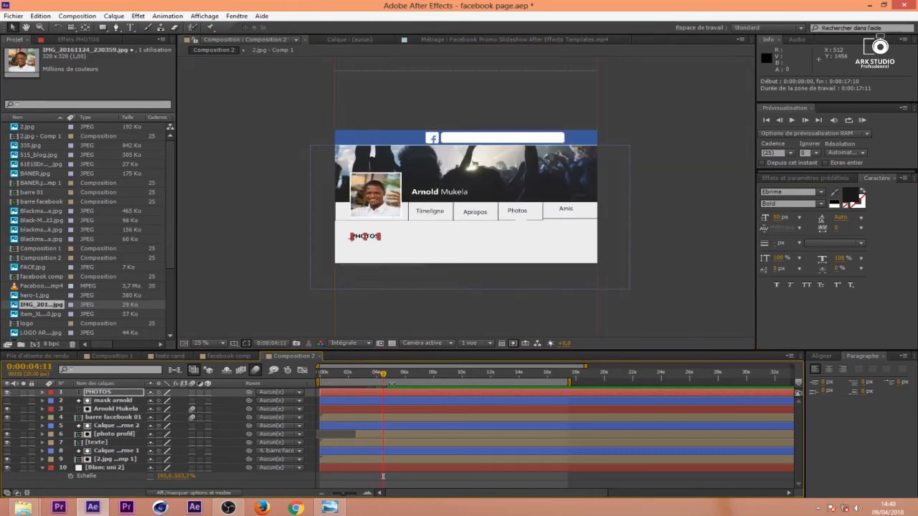
key("alt+shift+p")
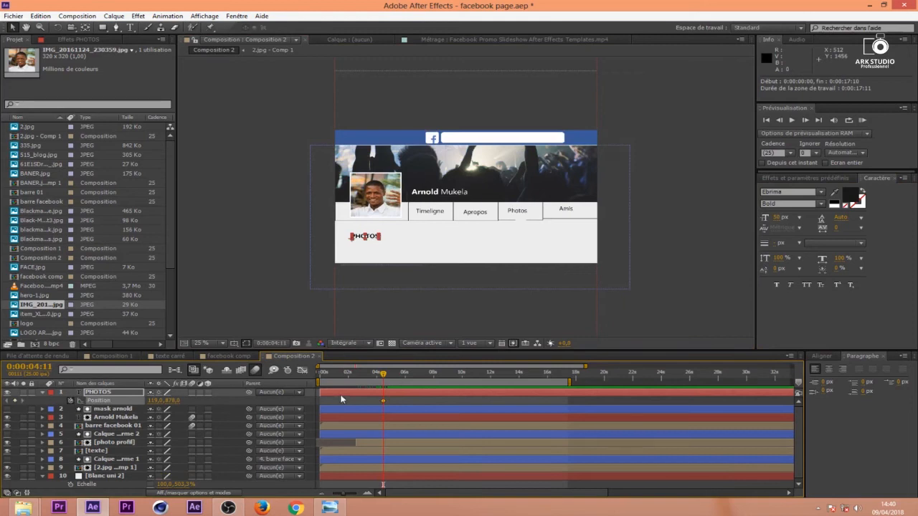
left_click_drag(383, 401, 397, 401)
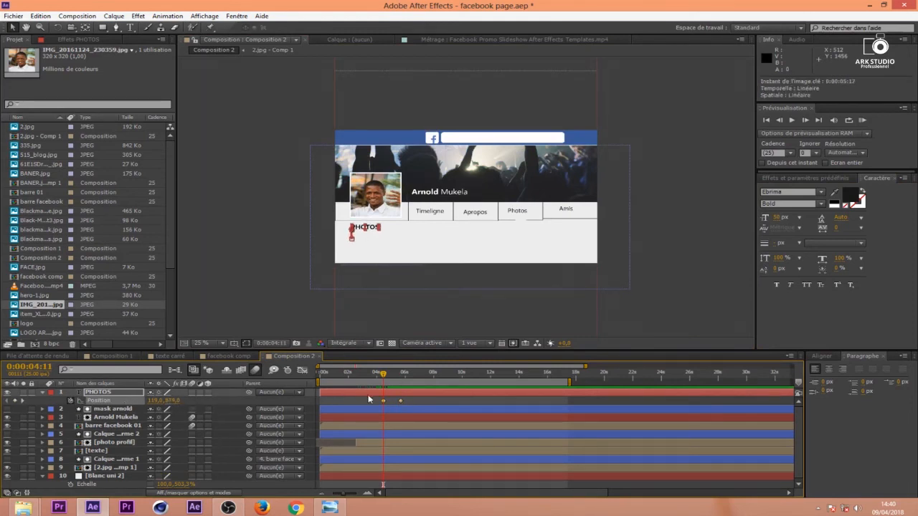
Keyframe the PHOTOS title's opacity from 0% to 100%, align the end keyframe with the position keyframe, and ease all keyframes
key("alt+shift+t")
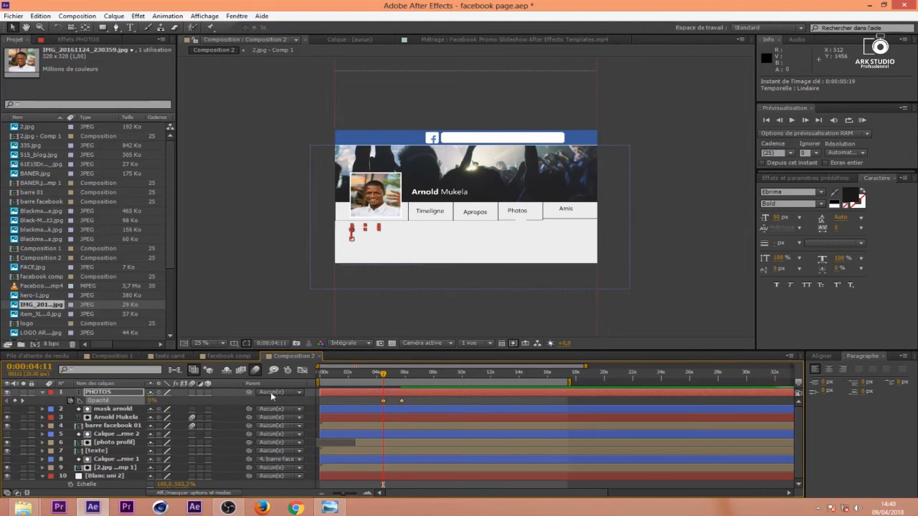
left_click(384, 394)
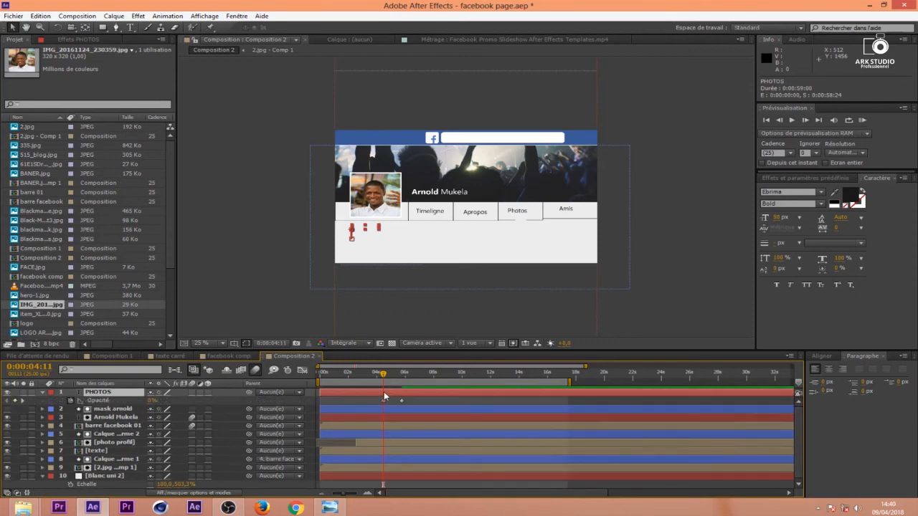
key("shift+p")
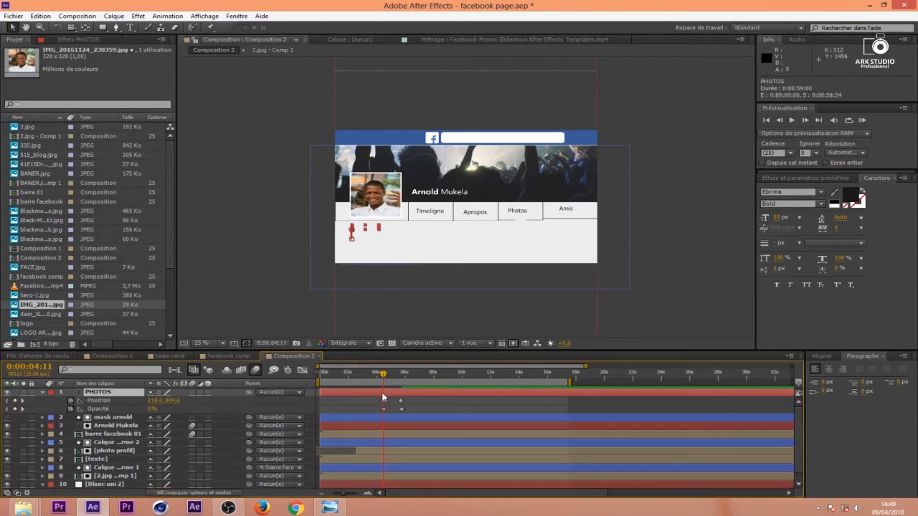
key("equal")
key("equal")
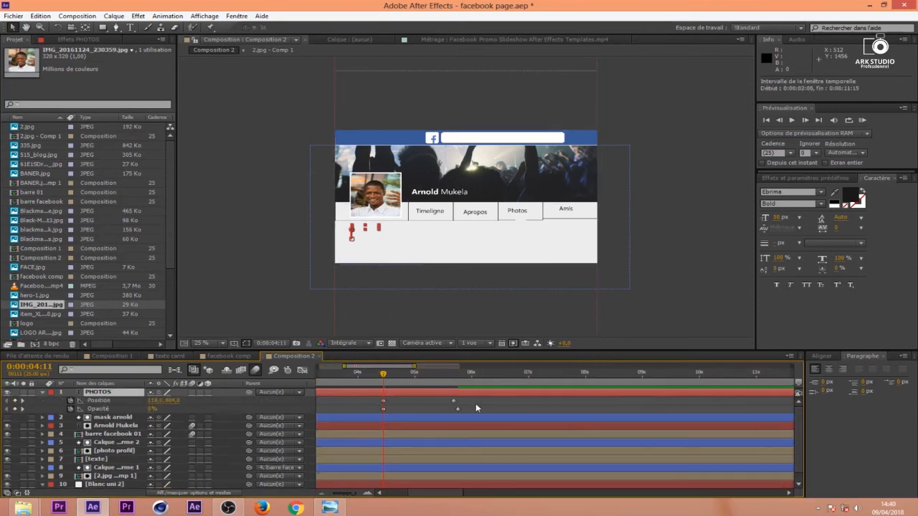
left_click(454, 410)
left_click_drag(465, 403, 371, 414)
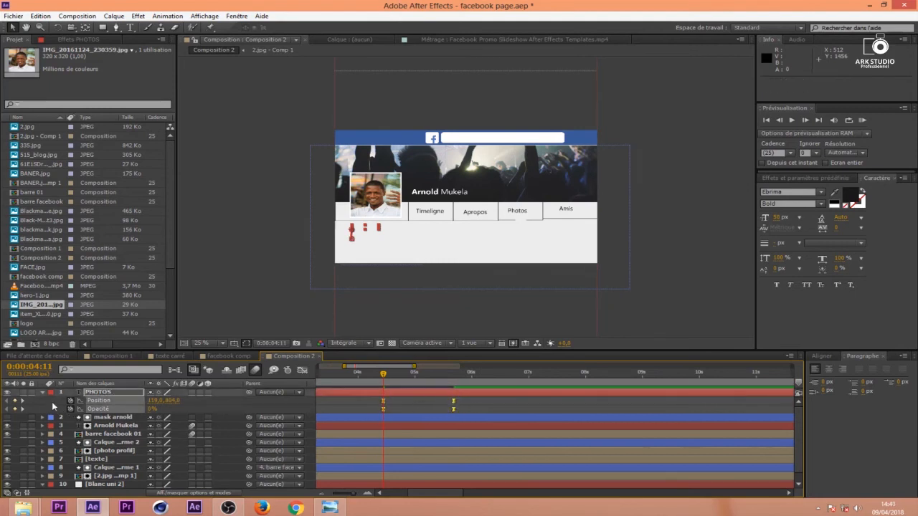
left_click(43, 393)
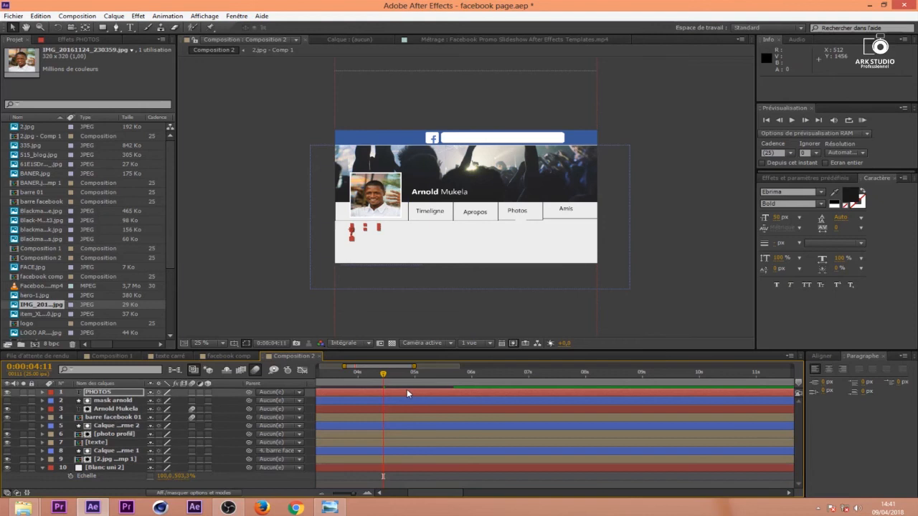
key("u")
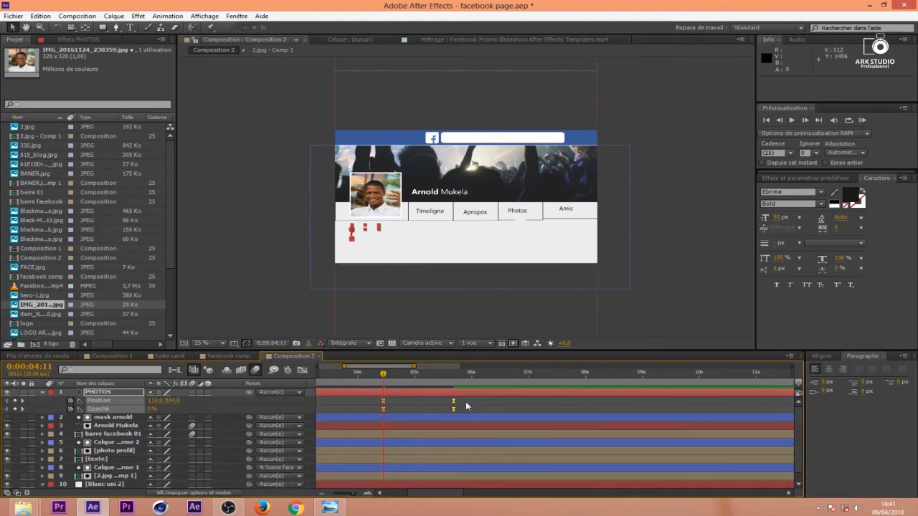
Shift the PHOTOS title's position and opacity keyframes to start at 0:00:04:00 and check the animation
left_click(305, 370)
left_click_drag(434, 471, 418, 466)
left_click(303, 370)
left_click_drag(414, 367, 562, 369)
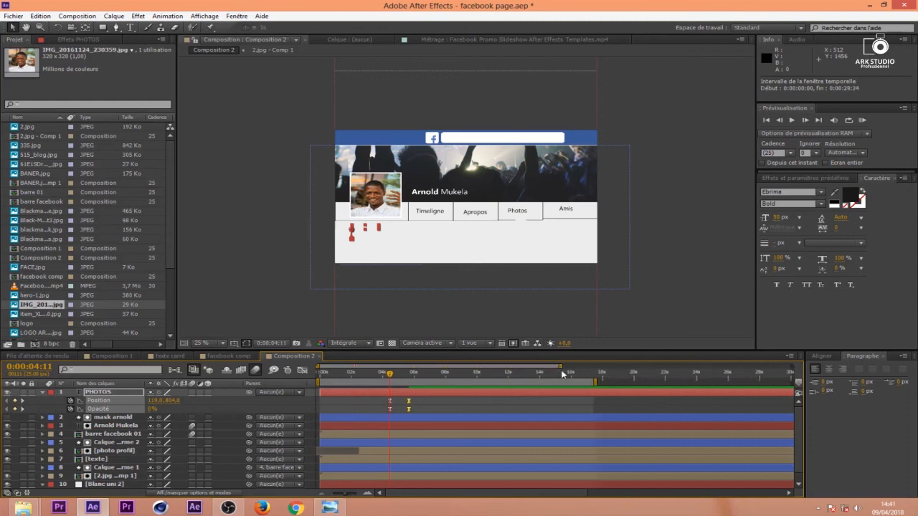
left_click_drag(389, 374, 382, 414)
mouse_move(380, 375)
left_mouse_down()
mouse_move(389, 381)
mouse_move(366, 384)
mouse_move(400, 382)
mouse_move(380, 385)
mouse_move(392, 385)
left_mouse_up()
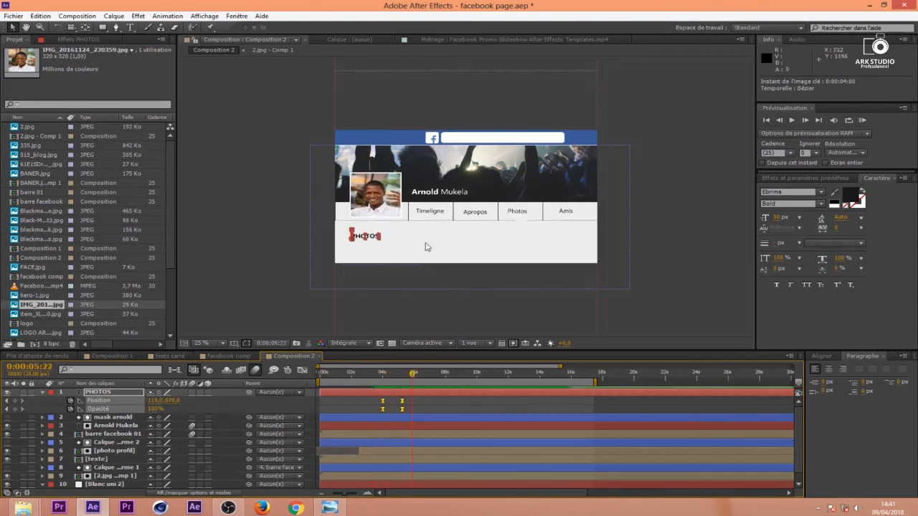
scroll(456, 254, "up", 2)
left_click(418, 406)
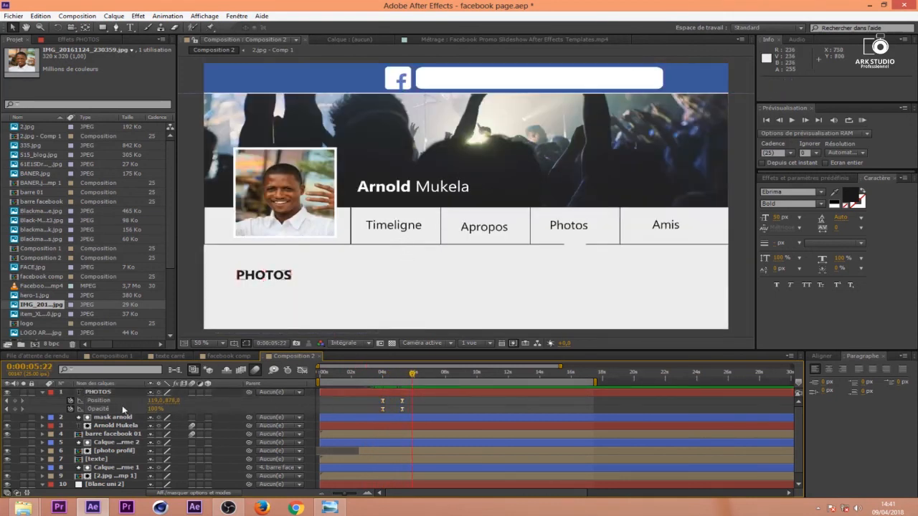
left_click(43, 393)
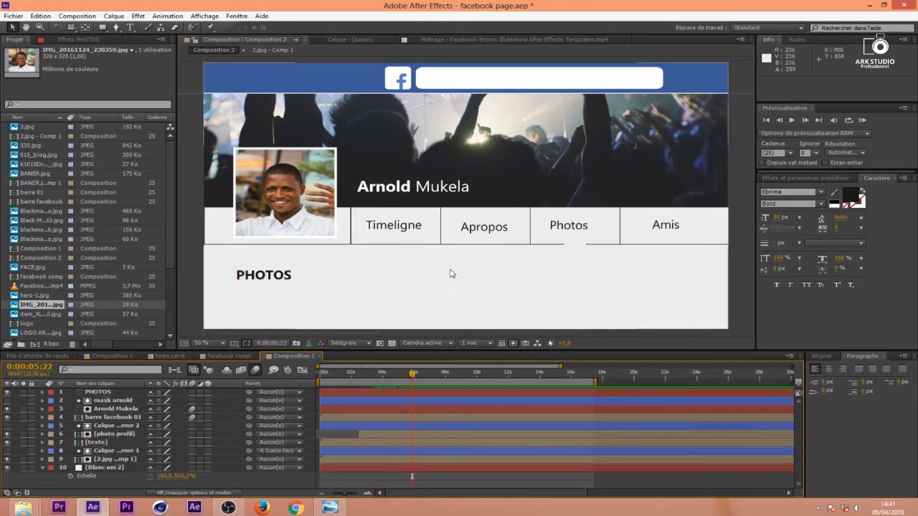
scroll(451, 272, "down", 2)
scroll(10, 307, "down", 4)
left_click(20, 507)
left_click(81, 457)
left_click(66, 197)
double_click(148, 195)
double_click(334, 74)
key("alt+Left")
left_click_drag(334, 72, 87, 237)
left_click(555, 266)
key("Delete")
Import IMG_20161124_213121.jpg and place it in the composition below the PHOTOS title
left_click(23, 507)
left_click(82, 456)
double_click(334, 71)
left_click_drag(213, 70, 141, 309)
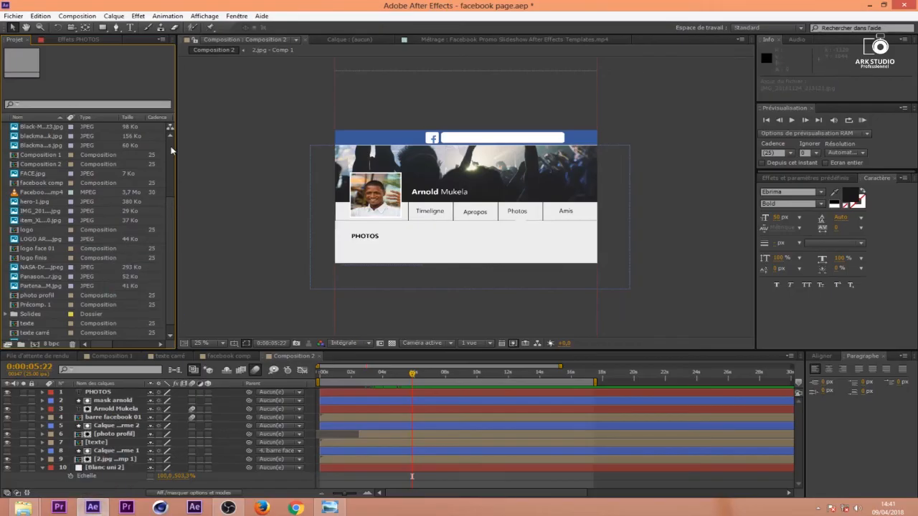
left_click_drag(42, 306, 376, 267)
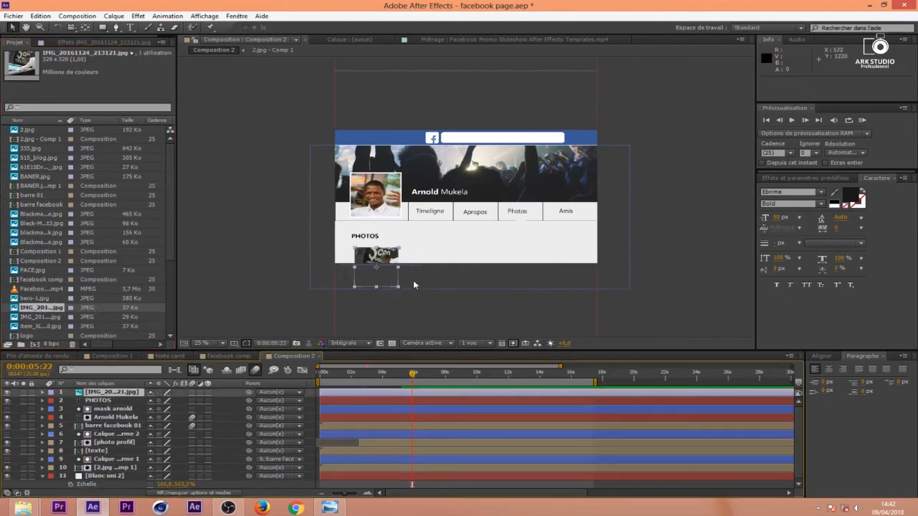
Display the safe-zone guides, stretch the first photo to 166% by 133.5%, and align it beneath the PHOTOS title
key("s")
left_click_drag(180, 401, 216, 401)
scroll(432, 225, "up", 2)
left_click_drag(433, 225, 493, 100)
left_click_drag(349, 197, 372, 228)
left_click(247, 343)
left_click(251, 354)
left_click_drag(345, 266, 338, 273)
left_click(496, 295)
left_click_drag(364, 313, 380, 287)
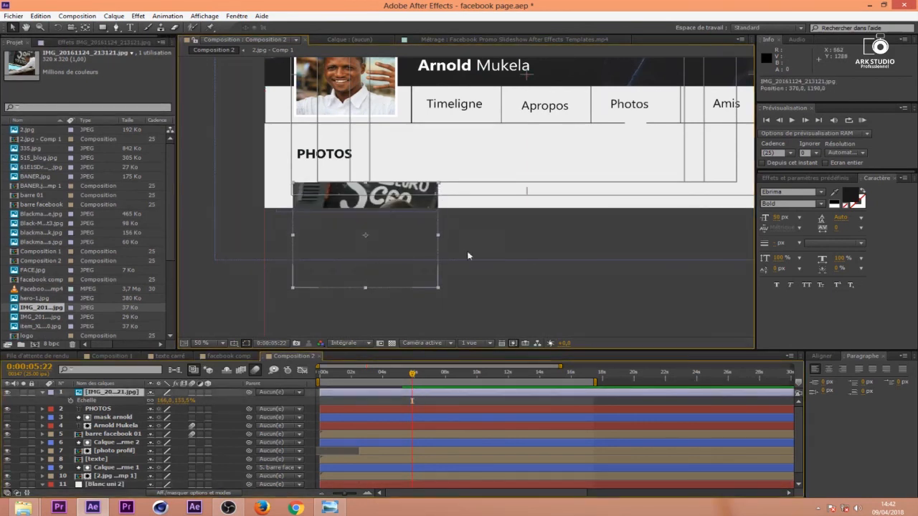
Import IMG_20161124_230452.jpg, place it beside the first photo, and enlarge it towards the same height
left_click(36, 507)
right_click(36, 506)
left_click(31, 508)
left_click_drag(334, 71, 497, 232)
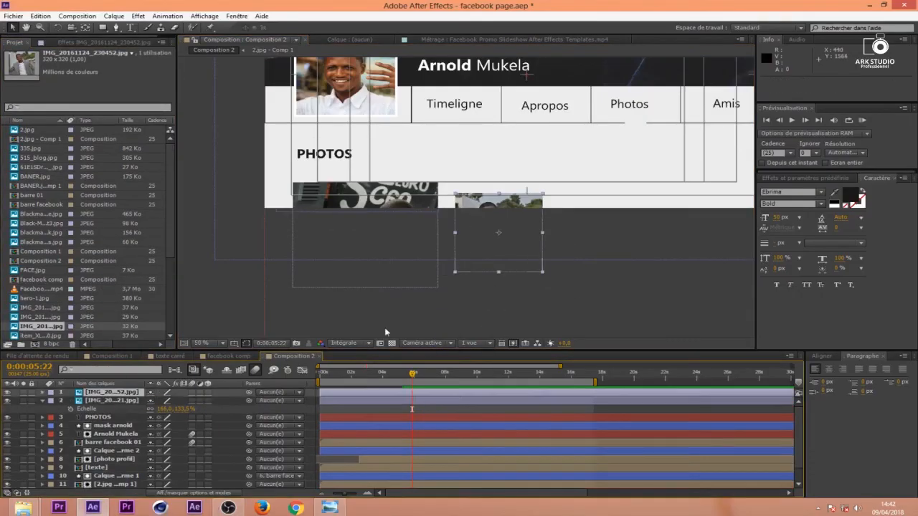
left_click_drag(542, 271, 574, 282)
left_click_drag(543, 235, 565, 246)
scroll(590, 244, "down", 2)
scroll(599, 251, "up", 2)
key("alt+Tab")
left_click_drag(395, 76, 638, 266)
left_click_drag(41, 326, 653, 248)
key("Delete")
left_click(41, 317)
left_click(41, 305)
Import IMG_20161124_230533.jpg, scale it to 26%, and place it as the third photo in the row
left_click(23, 508)
left_click(52, 475)
left_click_drag(395, 76, 105, 304)
left_click_drag(41, 333, 653, 275)
key("s")
left_click_drag(182, 401, 141, 401)
left_click_drag(625, 244, 668, 227)
Even out the first two photos by resizing the second to 159% by 151.5% and the first to about 172% by 152%
left_click_drag(545, 236, 541, 236)
left_click_drag(405, 204, 404, 203)
left_click_drag(553, 199, 550, 198)
left_click(613, 209)
left_click(424, 276)
left_click_drag(436, 288, 439, 297)
left_click_drag(401, 249, 404, 257)
left_click_drag(442, 305, 441, 302)
left_click_drag(403, 287, 369, 302)
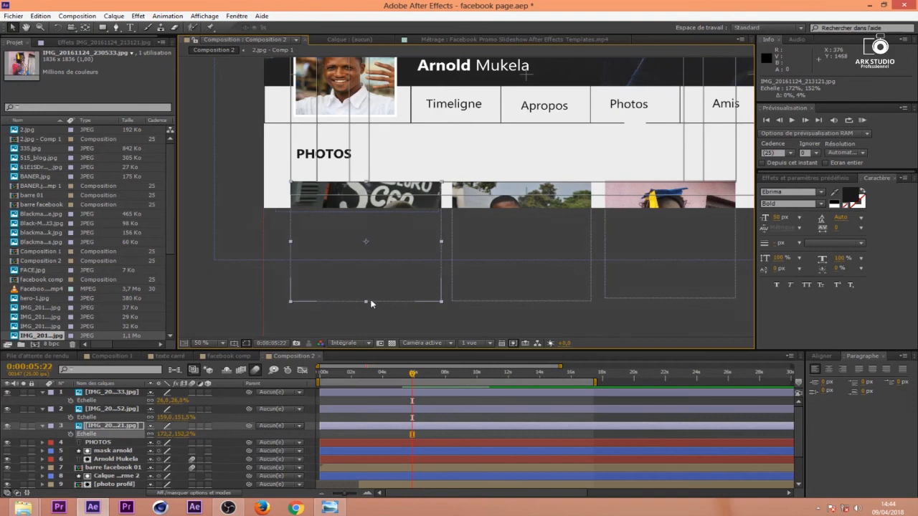
Enlarge the third photo to 26.4% and align its top and bottom edges with the rest of the row
left_click(746, 310)
left_click(559, 426)
left_click(557, 409)
left_click(557, 393)
left_click_drag(604, 298, 603, 302)
left_click_drag(657, 284, 670, 300)
left_click(668, 309)
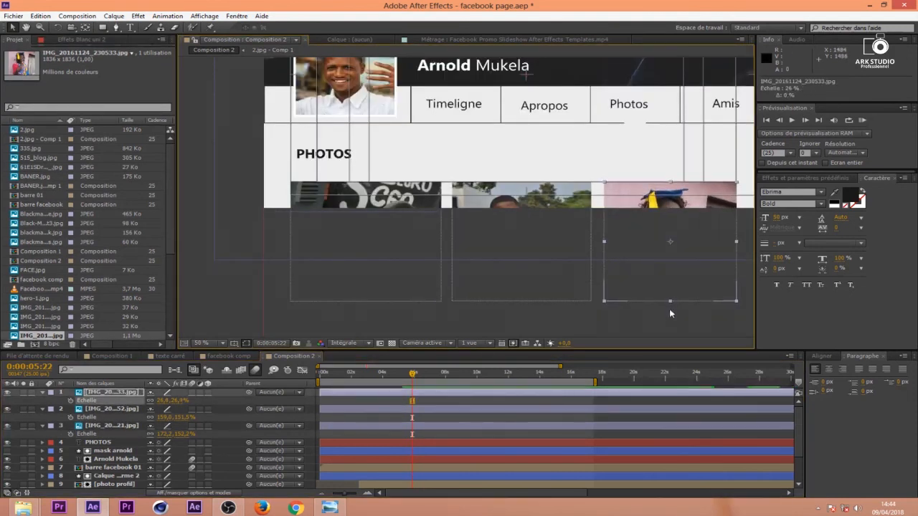
Import IMG_20161124_230703.jpg, scale it to 194%, and place it beneath the first photo to start the second row
scroll(519, 244, "down", 1)
left_click(42, 393)
left_click(42, 401)
left_click(42, 409)
left_click(23, 508)
left_click(82, 450)
left_click_drag(455, 75, 104, 327)
left_click_drag(43, 305, 432, 294)
key("s")
left_click_drag(175, 402, 238, 402)
left_click_drag(423, 283, 430, 297)
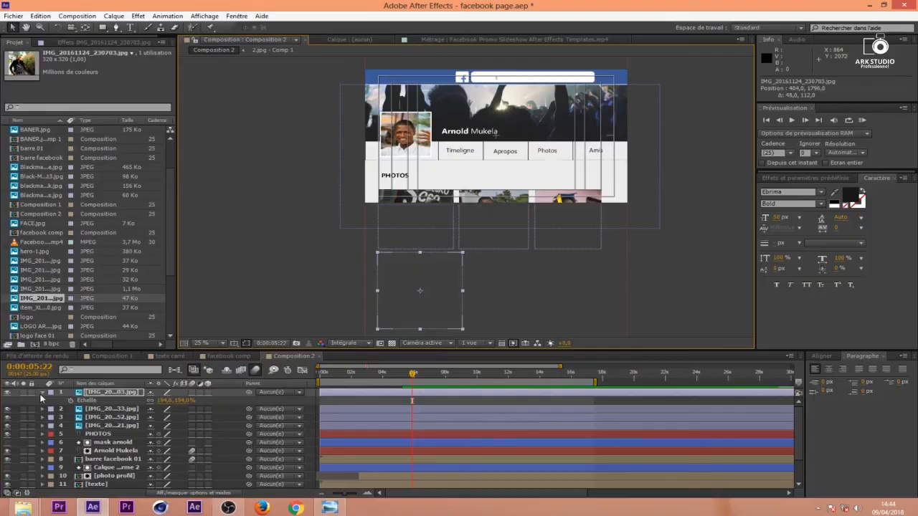
Import IMG_365.jpg, scale it down, and place it beside the fourth photo in the second row
left_click(23, 508)
left_click(52, 32)
double_click(448, 103)
left_click_drag(334, 67, 100, 318)
left_click_drag(40, 307, 604, 328)
key("s")
left_click_drag(180, 402, 157, 401)
left_click_drag(595, 308, 545, 285)
Lower the fourth photo slightly, scale IMG_365.jpg to 52%, and position it to fill the rest of the second row
left_click(428, 295)
left_click_drag(428, 292, 427, 295)
left_click(502, 295)
left_click_drag(181, 402, 170, 402)
left_click_drag(545, 288, 528, 278)
scroll(594, 263, "up", 1)
scroll(607, 279, "down", 2)
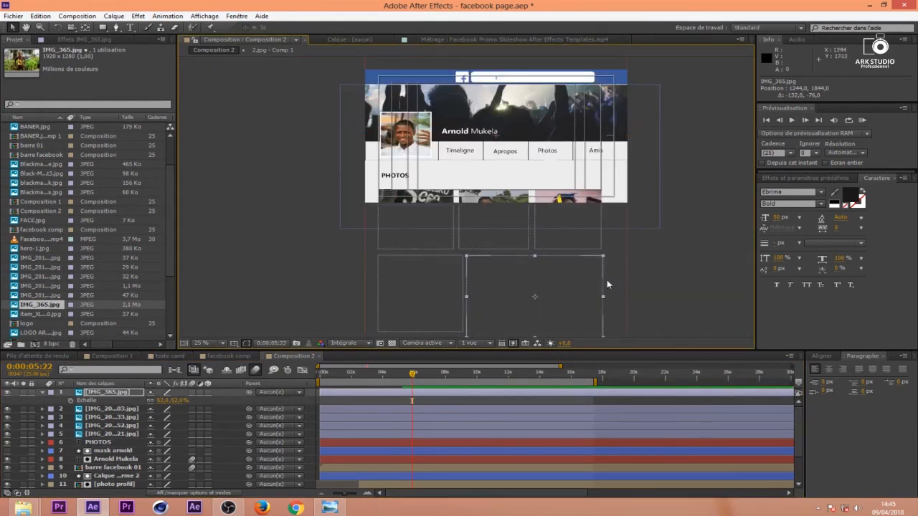
Import IMG_382930.jpg, scale it down to about 69%, and place it below the second row of photos
left_click(43, 393)
left_click(23, 507)
left_click_drag(590, 78, 98, 327)
left_click_drag(51, 278, 481, 314)
scroll(514, 271, "up", 1)
key("space")
left_click_drag(496, 270, 478, 118)
key("s")
left_click_drag(183, 407, 161, 407)
left_click_drag(485, 246, 457, 224)
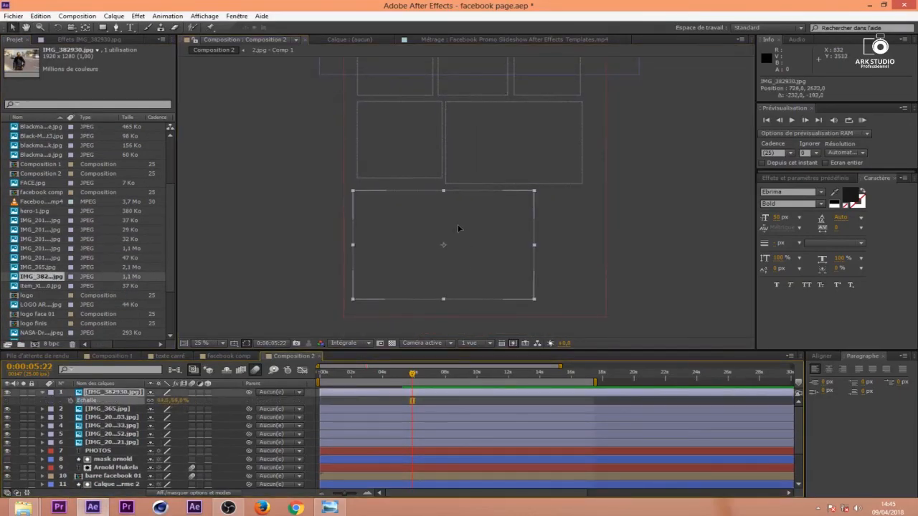
Reduce IMG_365.jpg to about 49%, nudge it into line with the row, and move IMG_382930.jpg up slightly
left_click(524, 182)
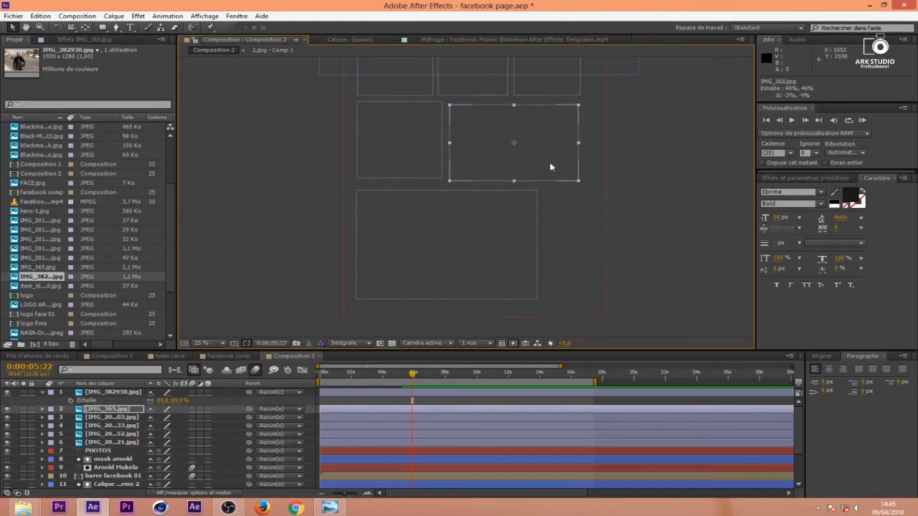
key("Right")
key("Right")
left_click_drag(582, 139, 580, 139)
left_click_drag(458, 233, 458, 224)
left_click(608, 259)
Reduce IMG_382930.jpg to about 65% and align it with the left edge of the photo grid
scroll(511, 226, "up", 1)
scroll(511, 227, "down", 2)
left_click(512, 233)
left_click_drag(537, 291, 526, 286)
left_click_drag(475, 251, 469, 245)
left_click(627, 252)
key("shift+slash")
scroll(582, 239, "down", 2)
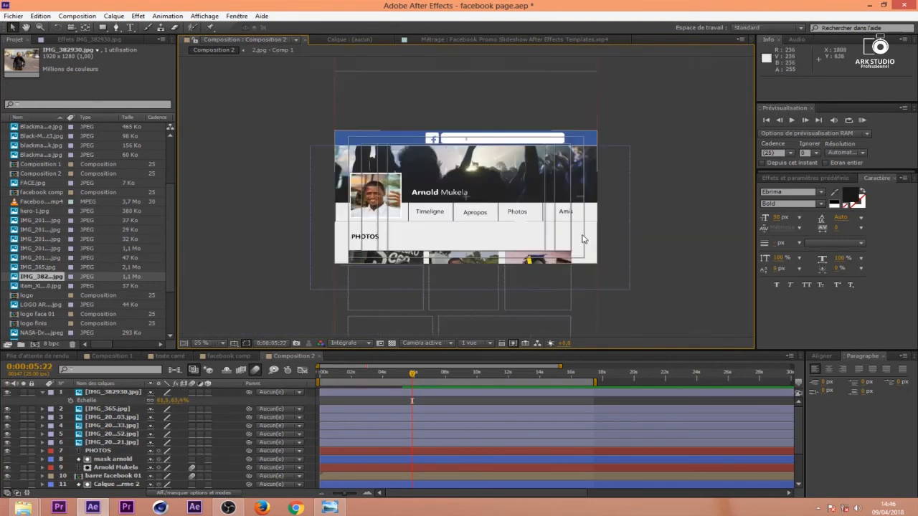
Select the six photo layers and create a null object above them
left_click(43, 393)
left_click(44, 394)
left_click(116, 393)
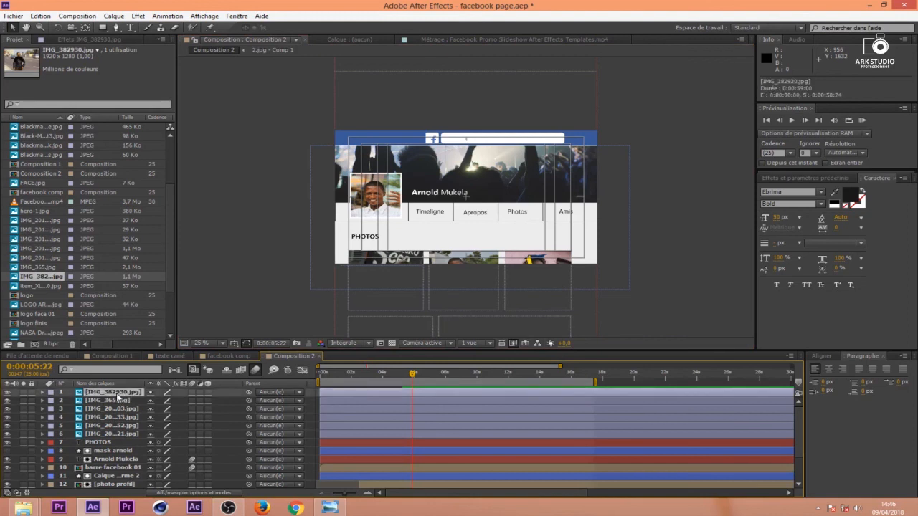
left_click(115, 434, "shift")
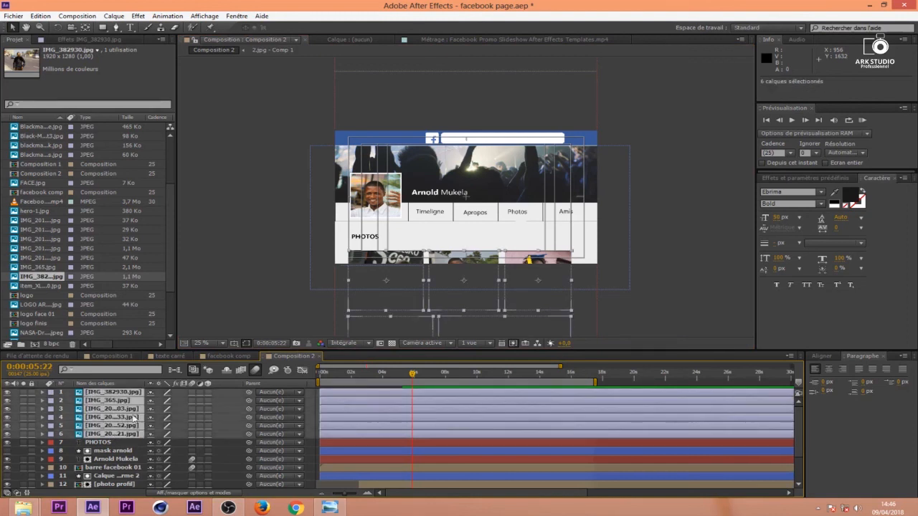
left_click(115, 15)
mouse_move(315, 28)
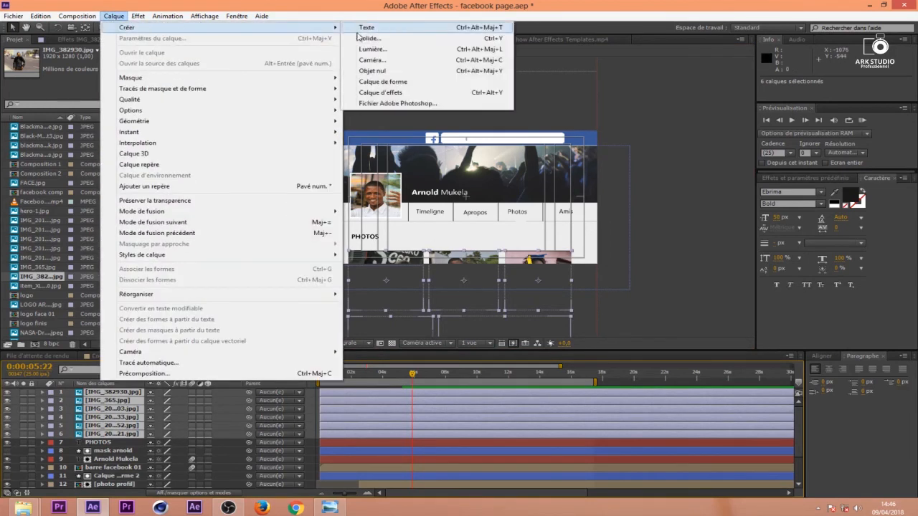
left_click(372, 71)
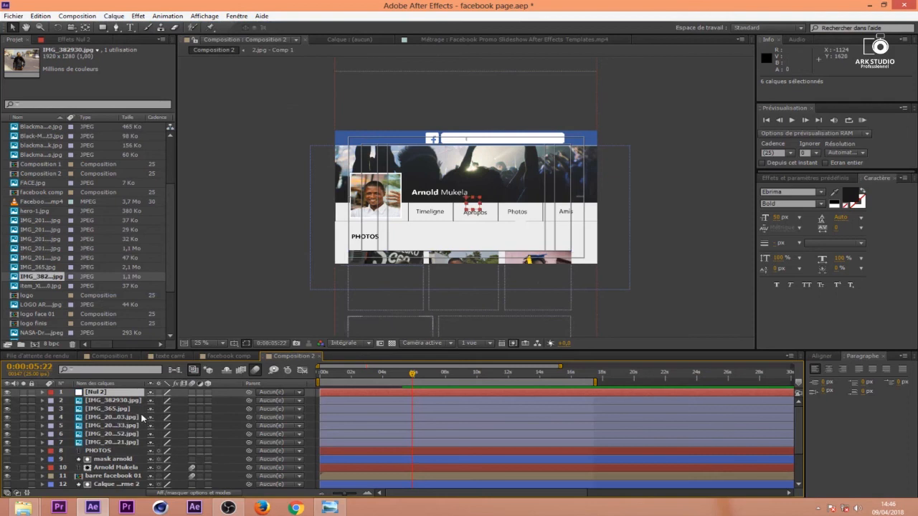
Select the six photo layers and parent them to the Nul 2 null
left_click(127, 401)
left_click(122, 442, "shift")
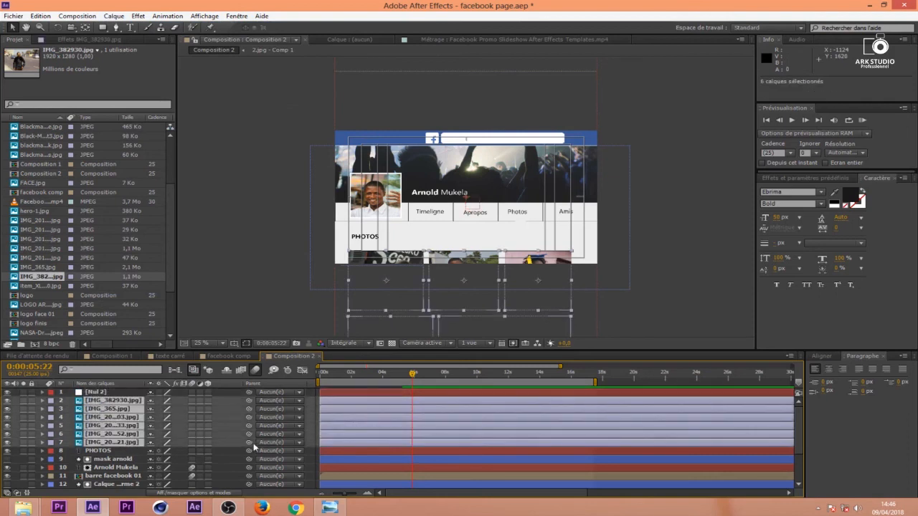
left_click_drag(248, 442, 108, 394)
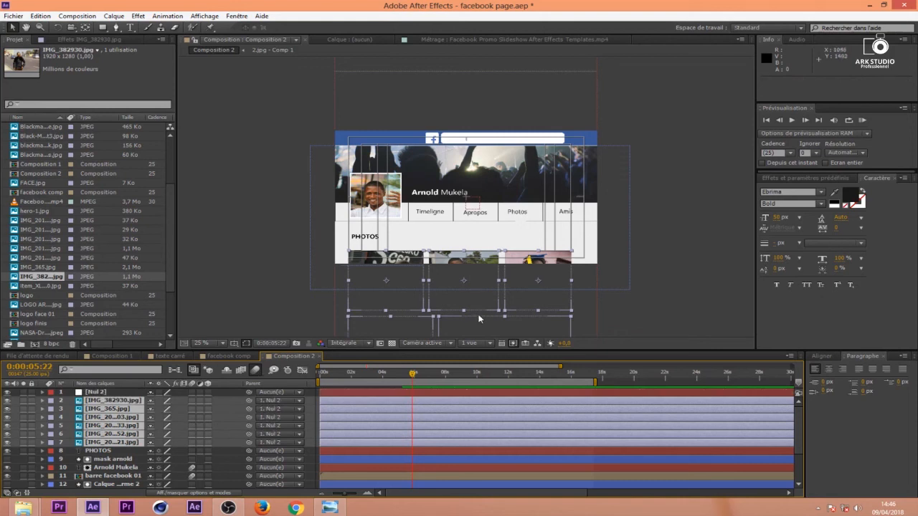
Move the six selected photos down together until they sit just below the composition's visible frame
left_click_drag(479, 318, 485, 330)
key("Down")
key("Down")
key("Down")
key("Down")
key("Down")
key("Down")
key("Down")
key("Down")
key("Down")
key("Down")
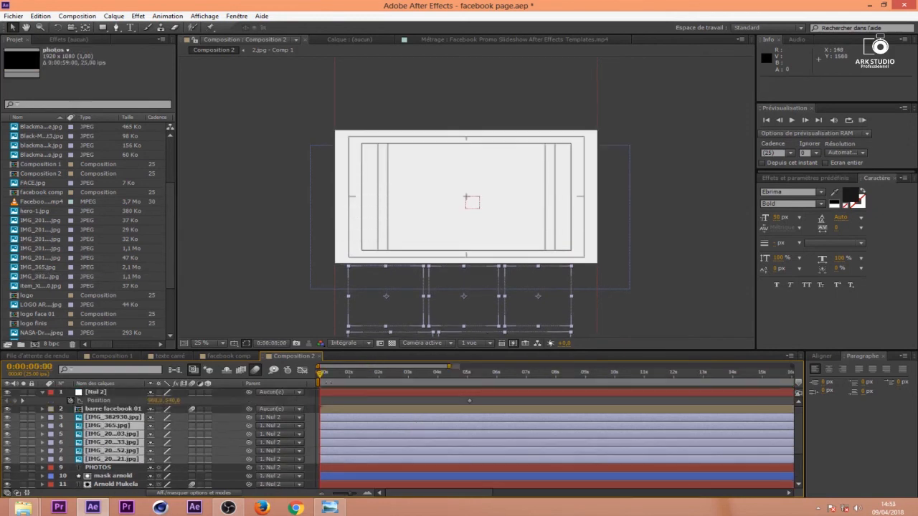
At about 6 s, keyframe the null's vertical position to about -124 so the page scrolls up to the photo rows
left_click_drag(326, 378, 498, 387)
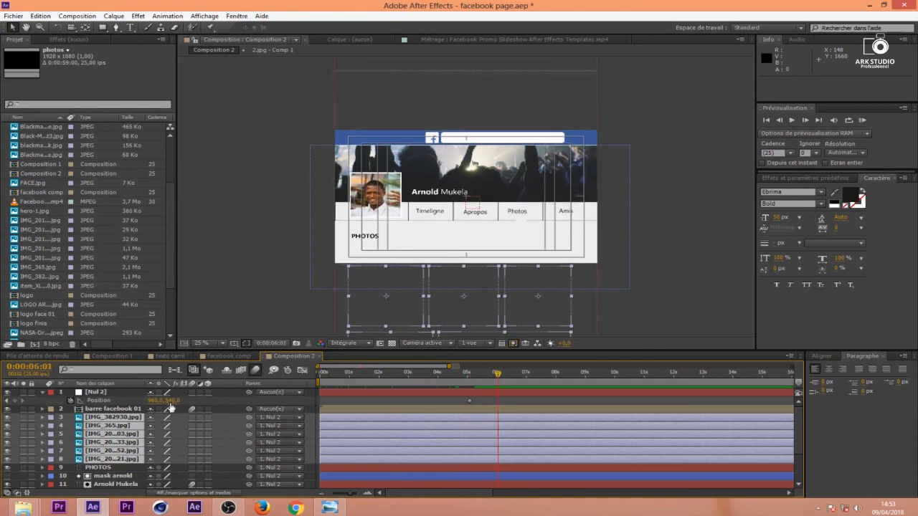
left_click_drag(171, 401, 22, 370)
left_click_drag(172, 400, 151, 400)
mouse_move(73, 367)
left_mouse_down()
mouse_move(28, 367)
mouse_move(94, 367)
mouse_move(59, 367)
left_mouse_up()
With the six photo layers also selected, nudge the null up to -220 vertically, and add a matching position keyframe about half a second later
left_click(420, 418)
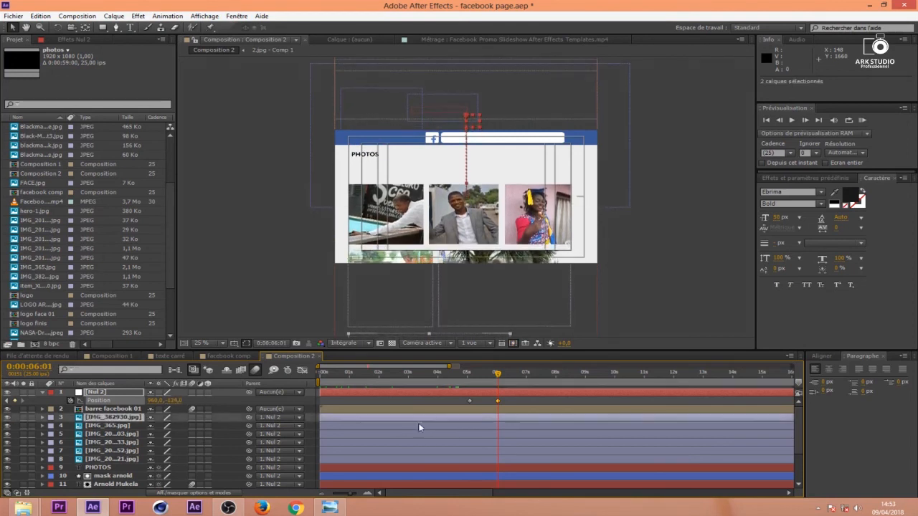
left_click(417, 426, "ctrl")
left_click(413, 432, "ctrl")
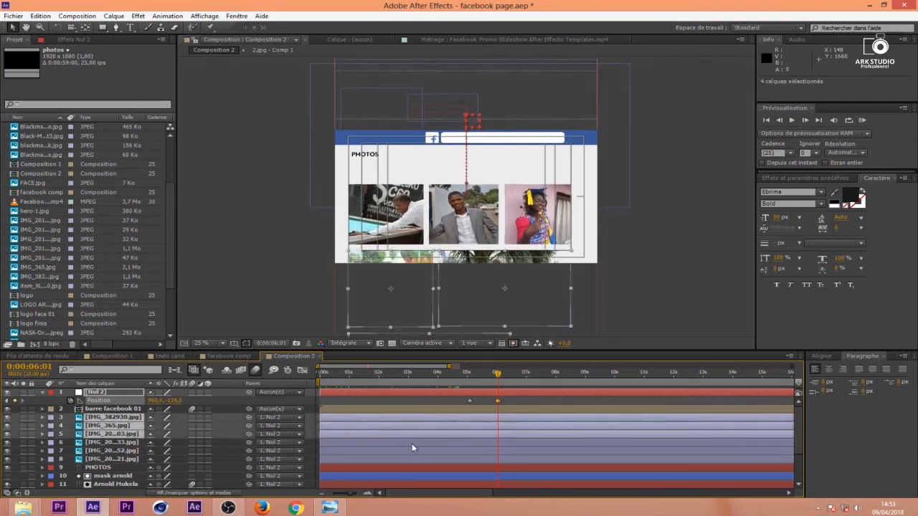
left_click(412, 442, "ctrl")
left_click(411, 451, "ctrl")
left_click(409, 459, "ctrl")
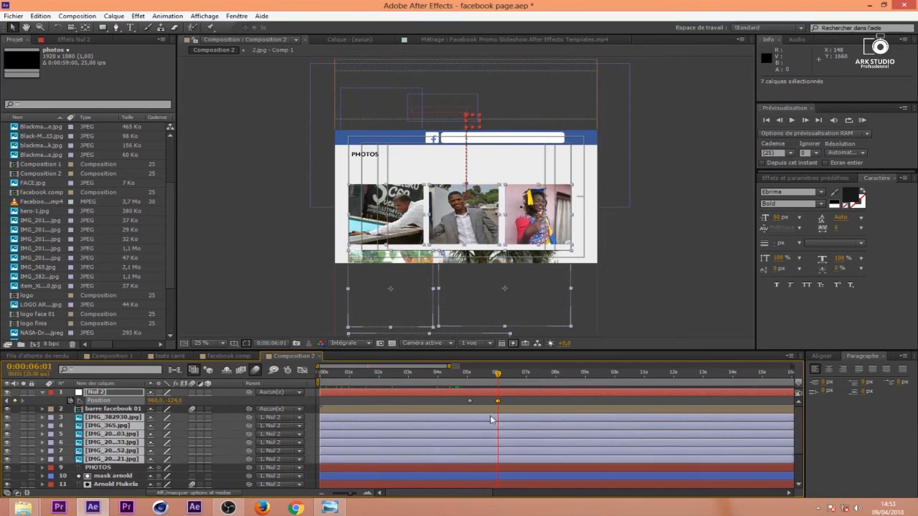
key("Up")
key("Up")
key("Up")
key("Up")
key("Up")
key("Up")
key("Up")
key("Up")
key("Up")
key("Up")
key("Up")
key("Up")
key("Up")
key("Up")
key("Up")
key("Up")
key("Up")
key("Up")
key("Up")
key("Up")
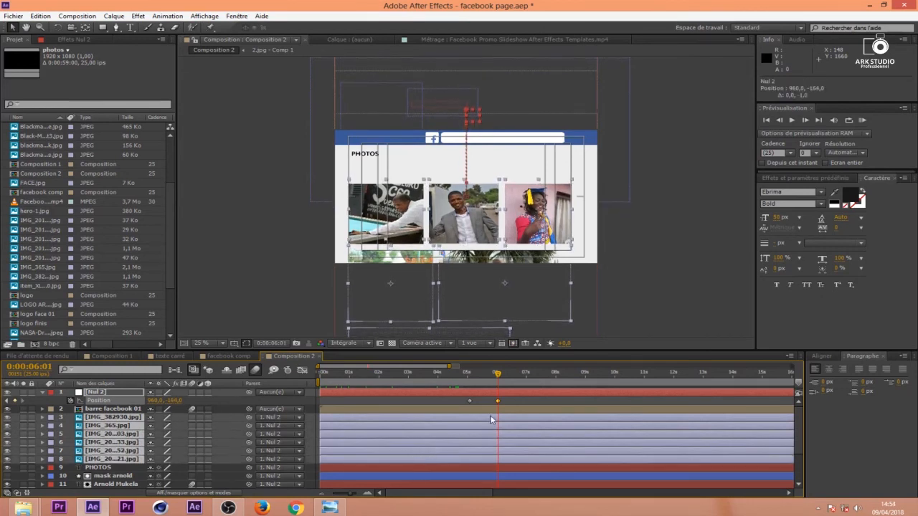
key("Up")
key("Up")
key("Up")
key("Up")
key("Up")
key("Up")
key("Up")
key("Up")
key("Up")
key("Up")
key("Up")
key("Up")
key("Up")
key("Up")
key("Up")
key("Up")
key("Up")
key("Up")
key("Up")
key("Up")
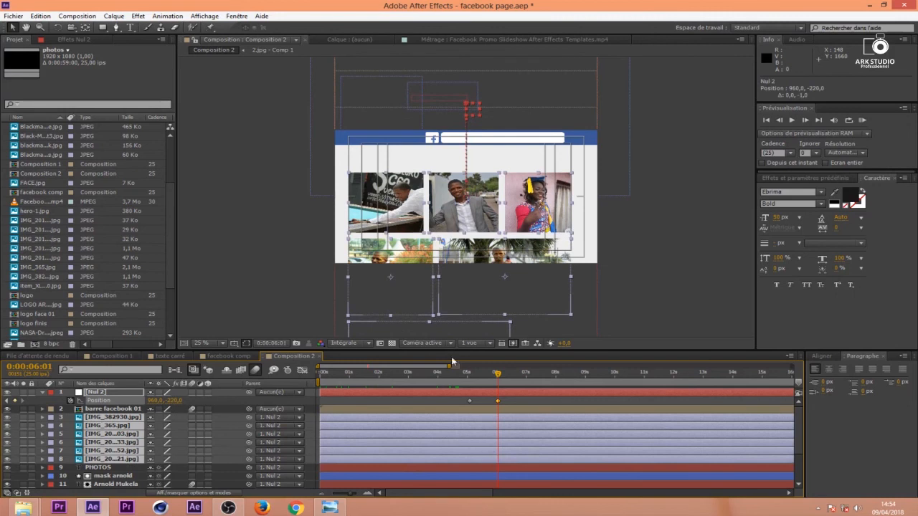
left_click_drag(497, 375, 497, 401)
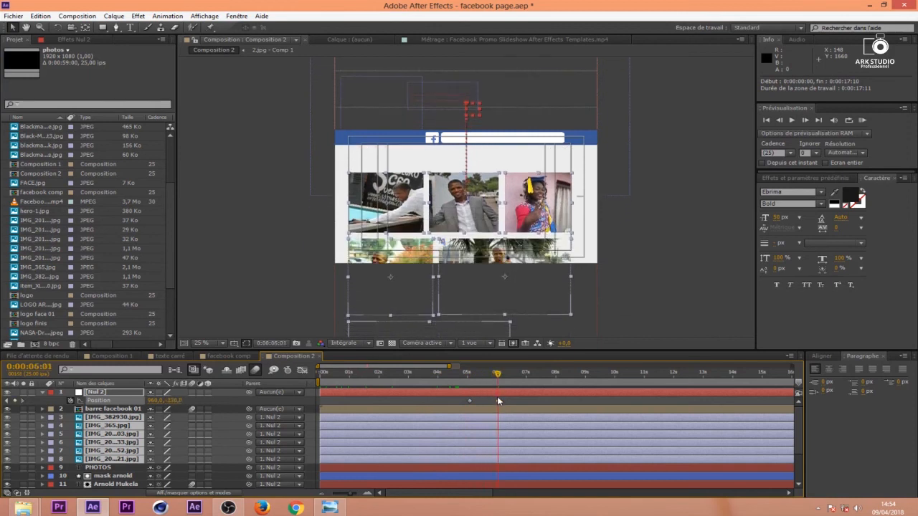
left_click(14, 400)
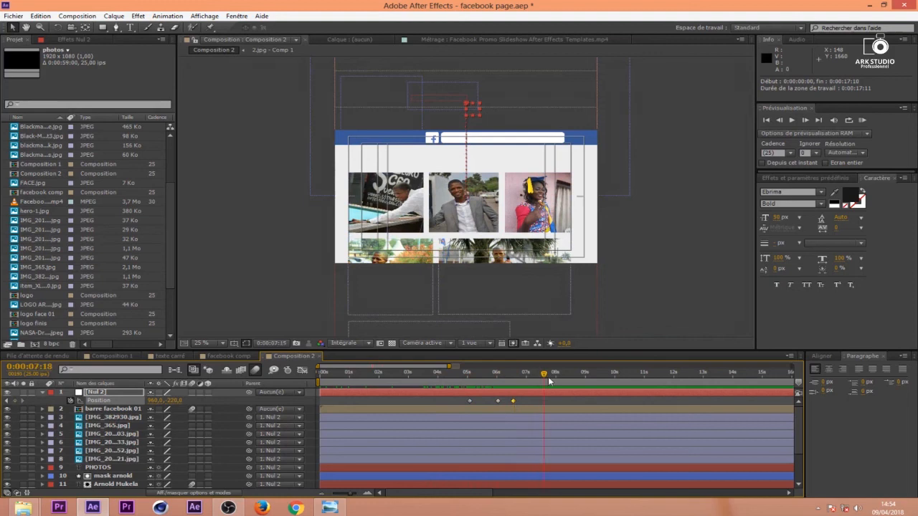
Keyframe the null's vertical position to about -863 near 7.5 s, and bring it back down to the profile header around 0:00:09:02
left_click_drag(176, 405, 61, 393)
left_click_drag(171, 402, 43, 401)
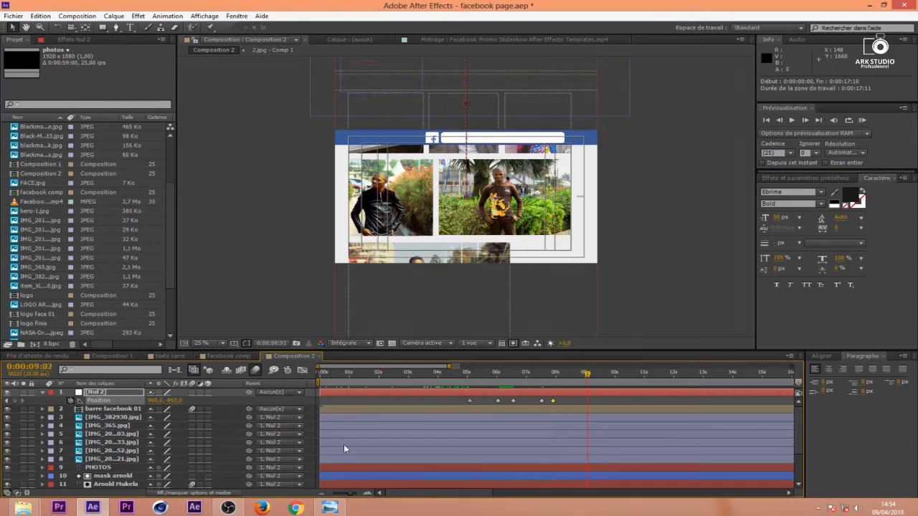
left_click_drag(171, 403, 350, 278)
left_click_drag(171, 402, 250, 402)
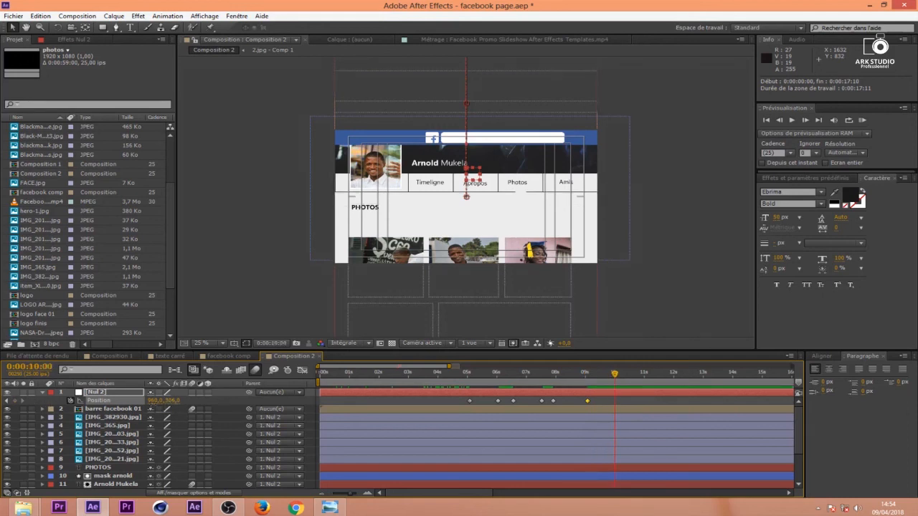
At 0:00:10:00, keyframe the null's vertical position to about -1522 so the page scrolls to the last photo
left_click_drag(173, 401, 18, 401)
left_click_drag(173, 401, 106, 423)
left_click_drag(170, 401, 22, 425)
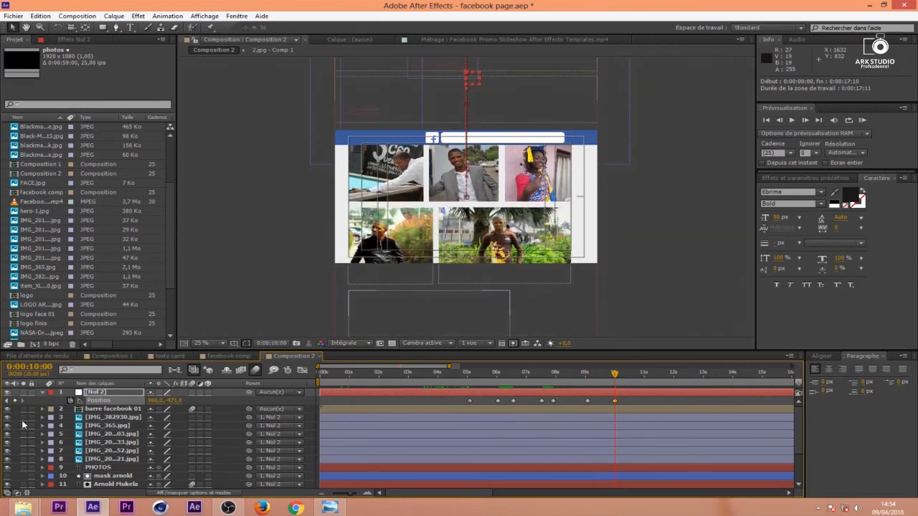
left_click_drag(162, 406, 98, 399)
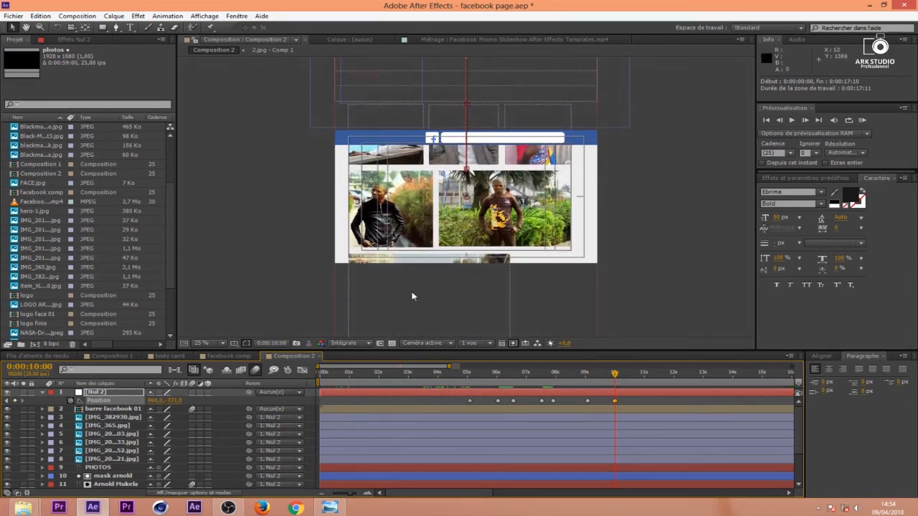
left_click_drag(172, 405, 164, 370)
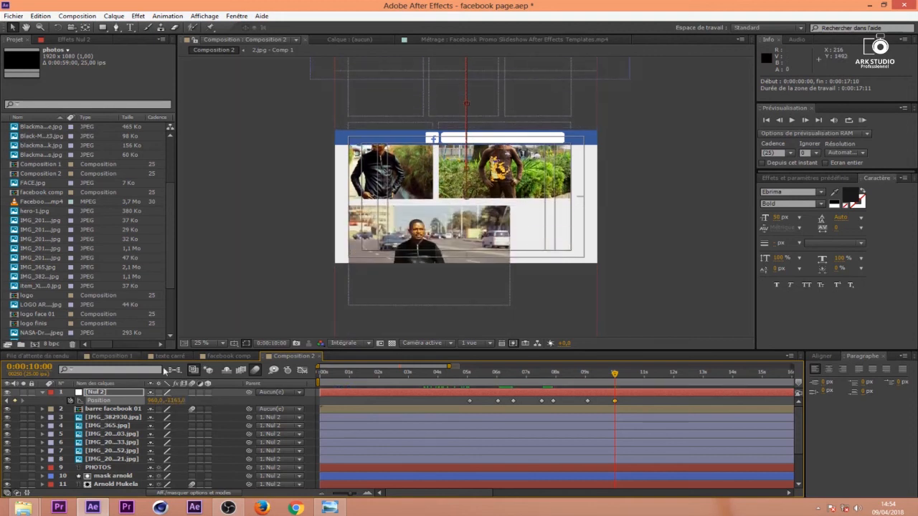
left_click_drag(178, 404, 170, 387)
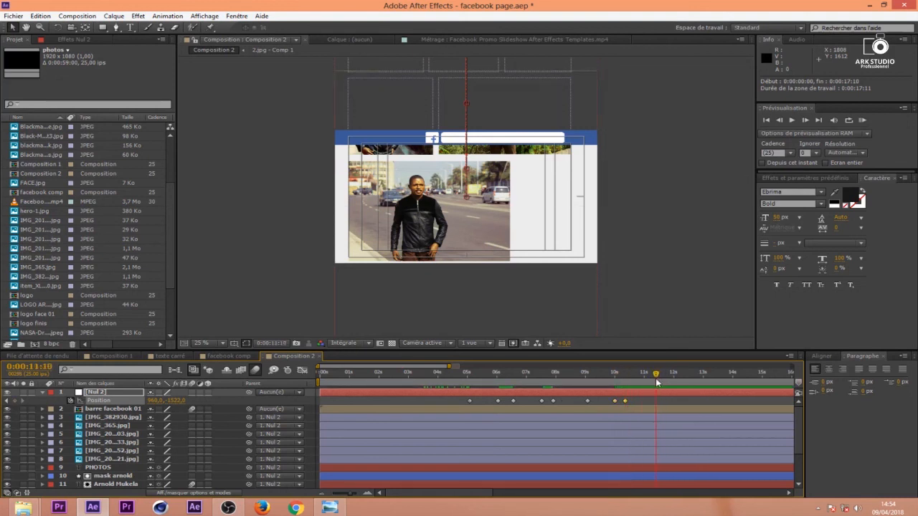
At 0:00:11:09, keyframe the null's vertical position to about 525 so the page scrolls back to the cover and menu
left_click_drag(178, 401, 602, 233)
left_click_drag(167, 401, 475, 354)
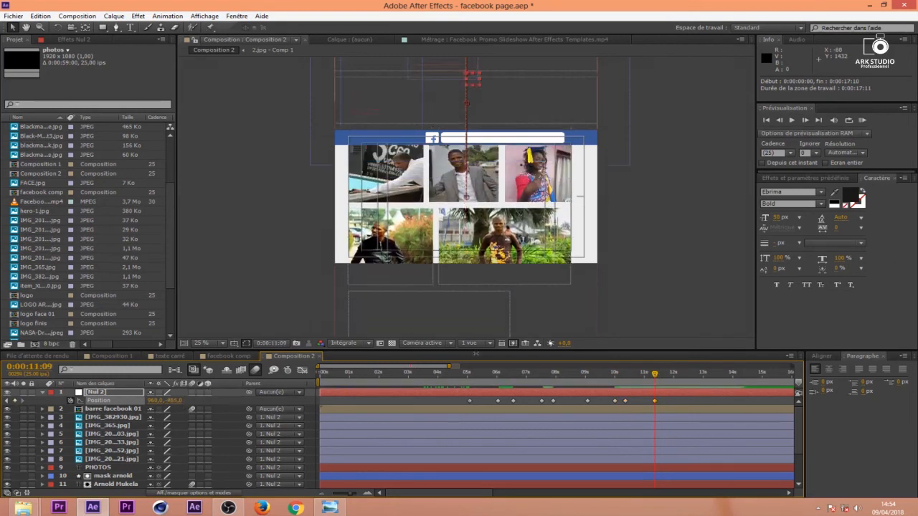
left_click_drag(717, 314, 520, 238)
left_click_drag(173, 400, 92, 400)
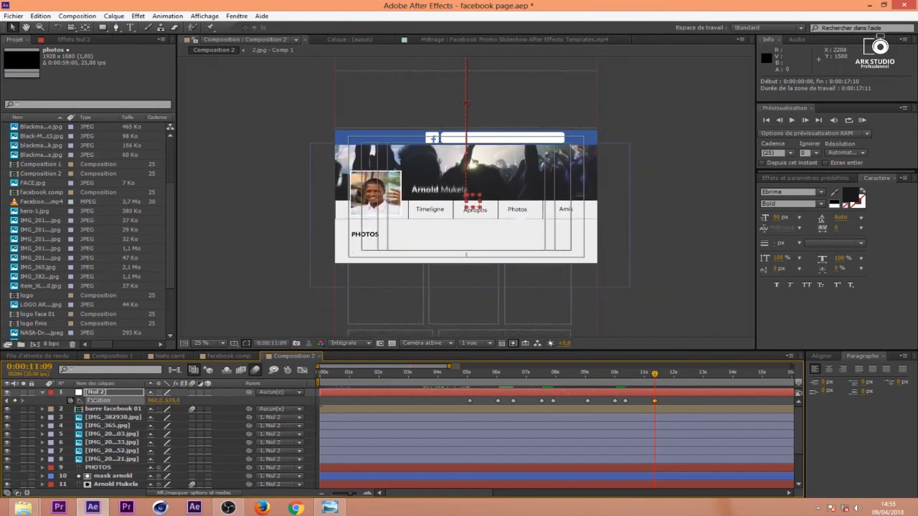
Apply Easy Ease to all of the null's position keyframes, and preview the animation with the work area ending at 0:00:12:02
left_click_drag(681, 398, 353, 409)
key("F9")
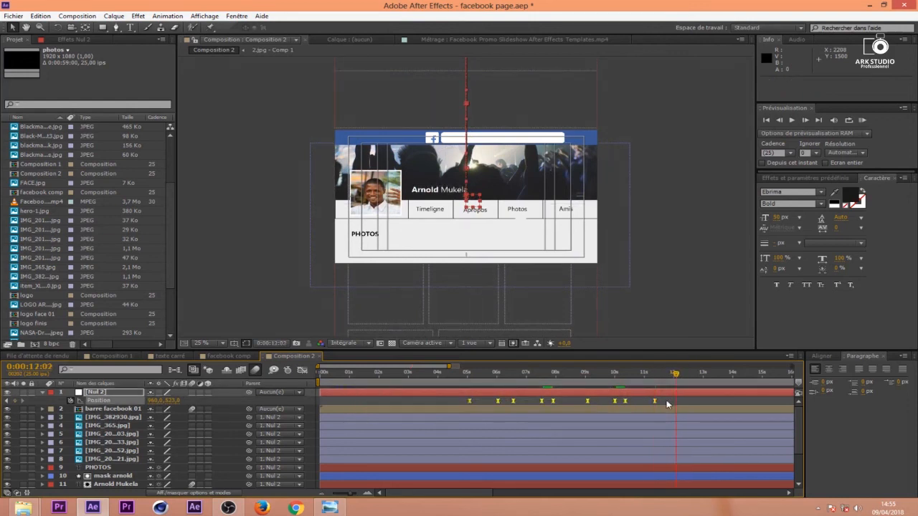
key("n")
left_click(861, 120)
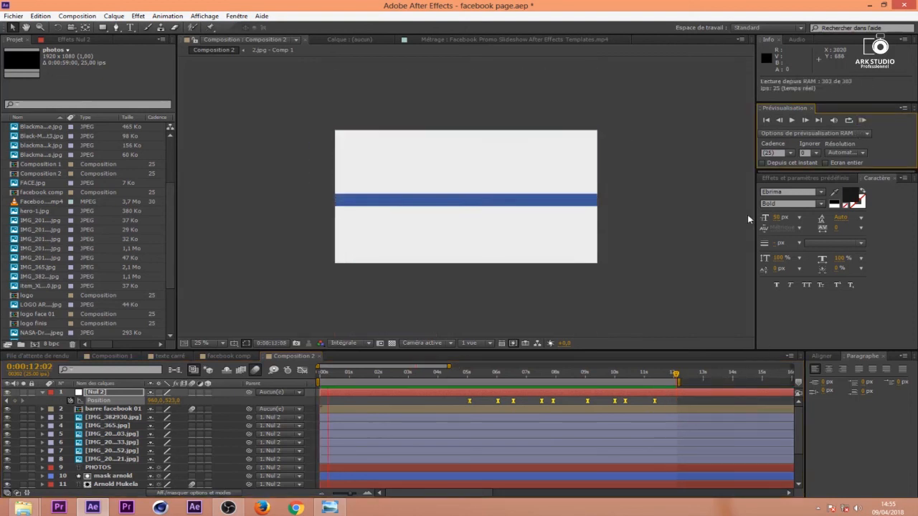
Spread the null's position keyframes after the first over a longer span, ending near 14.7 s, and extend the work area to about 15 s
left_click(204, 343)
left_click(236, 178)
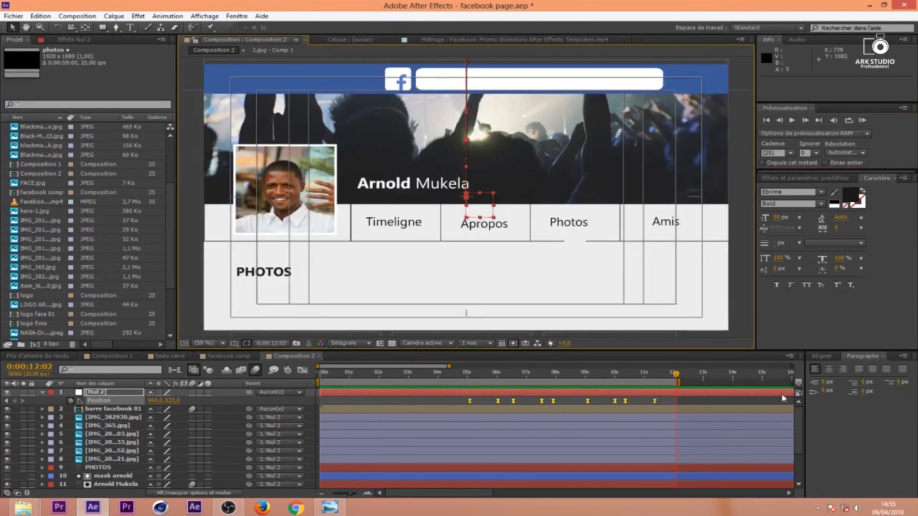
left_click(755, 399)
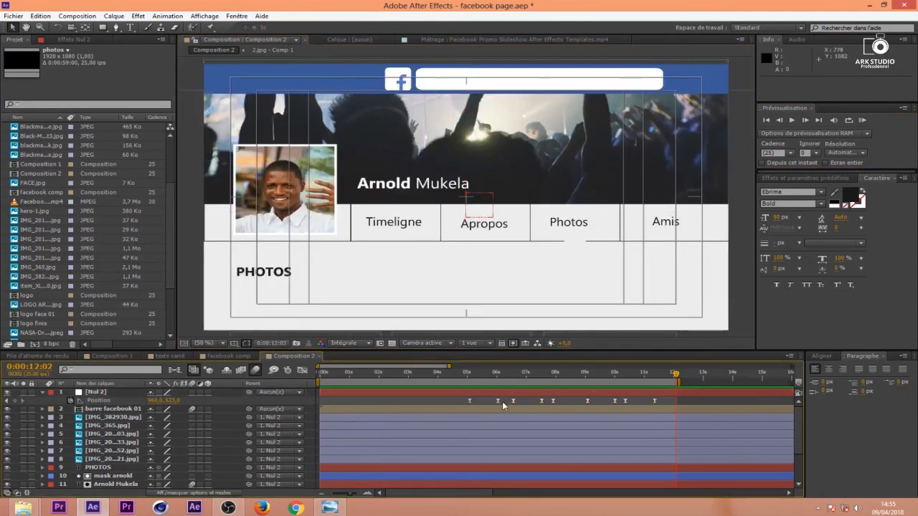
left_click_drag(488, 415, 746, 383)
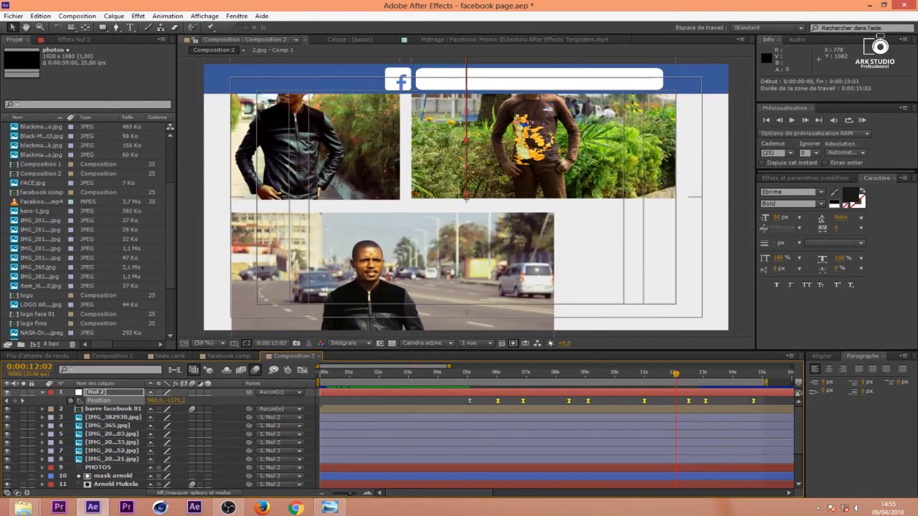
Run RAM previews of the retimed scrolling animation over the whole work area
left_click(861, 120)
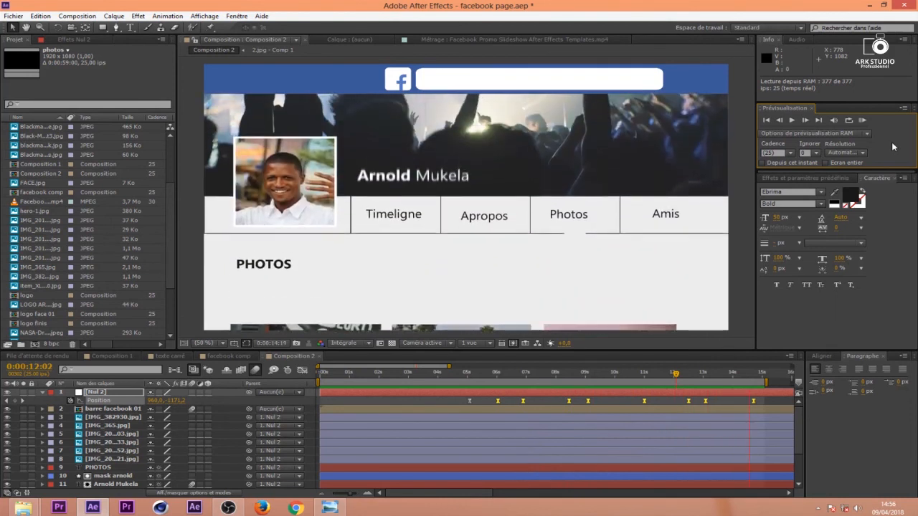
left_click_drag(694, 374, 612, 381)
left_click(863, 121)
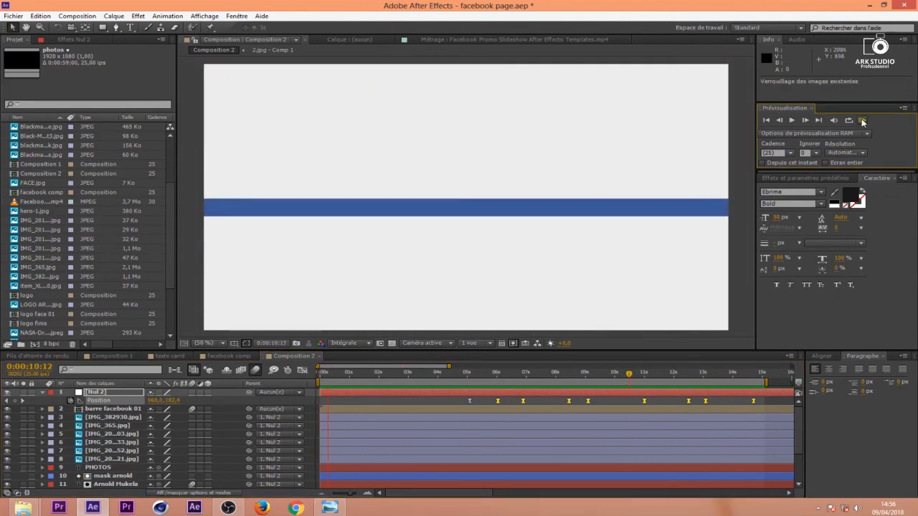